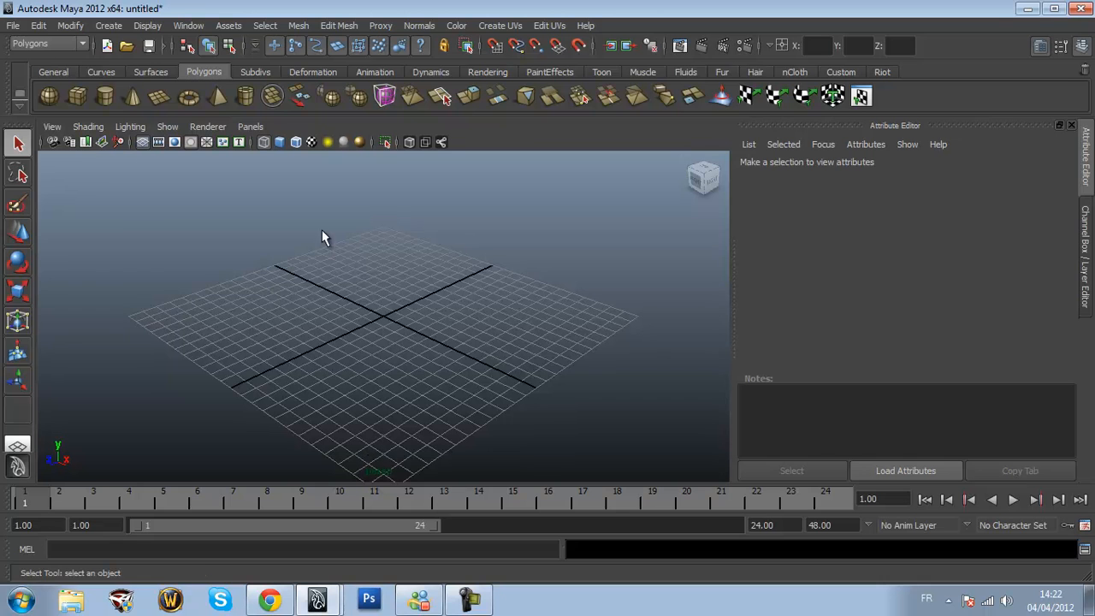
Open the scene nebriVisage.ma from the Tuto Revenge Rig folder
{"action": "left_click", "coordinate": [12, 25]}
{"action": "left_click", "coordinate": [50, 64]}
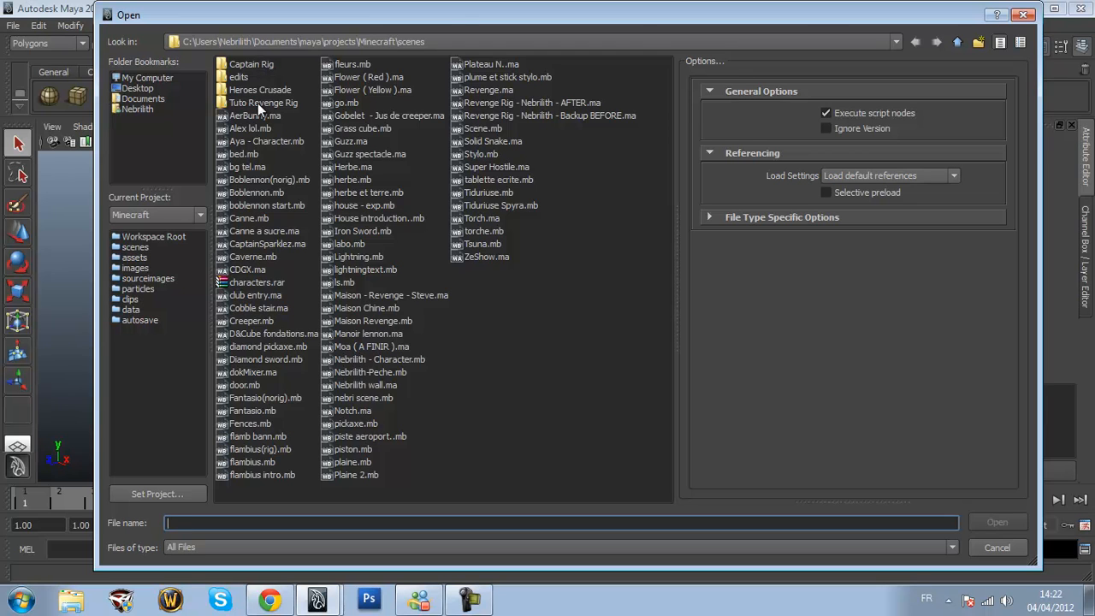
{"action": "double_click", "coordinate": [258, 103]}
{"action": "left_click", "coordinate": [257, 90]}
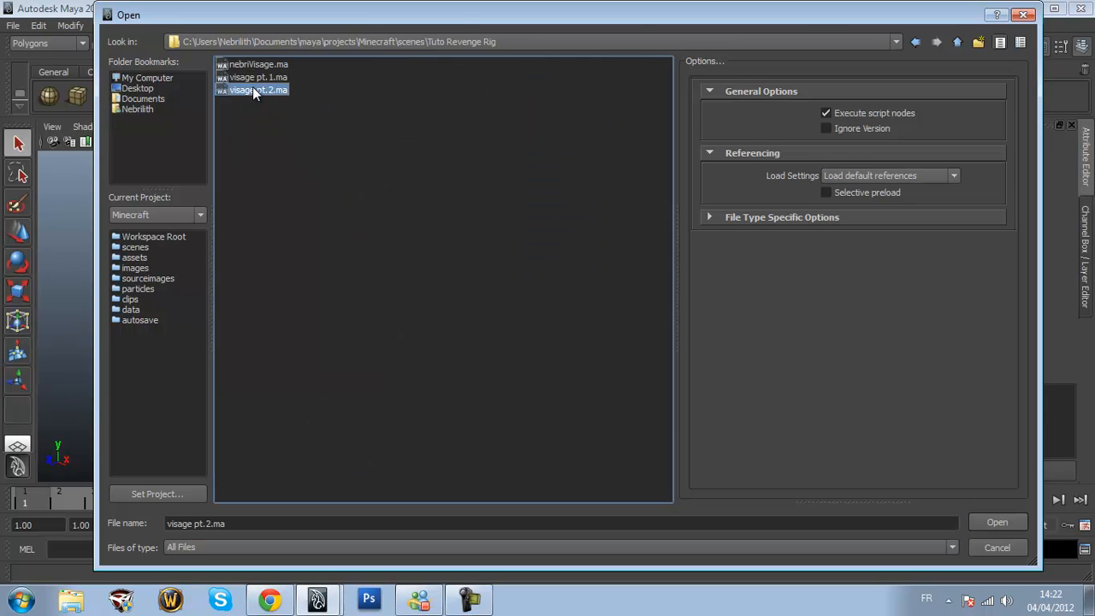
{"action": "double_click", "coordinate": [252, 63]}
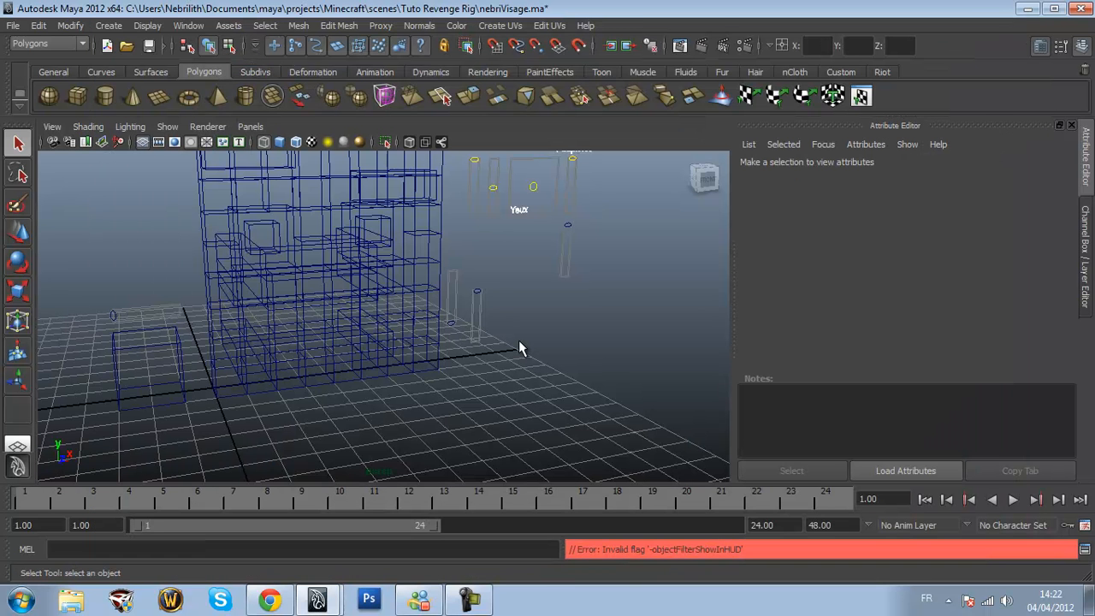
Open nebriVisageEnd.ma from the Mes fichiers reçus folder in Documents and display the scene with textures
{"action": "left_click", "coordinate": [13, 25]}
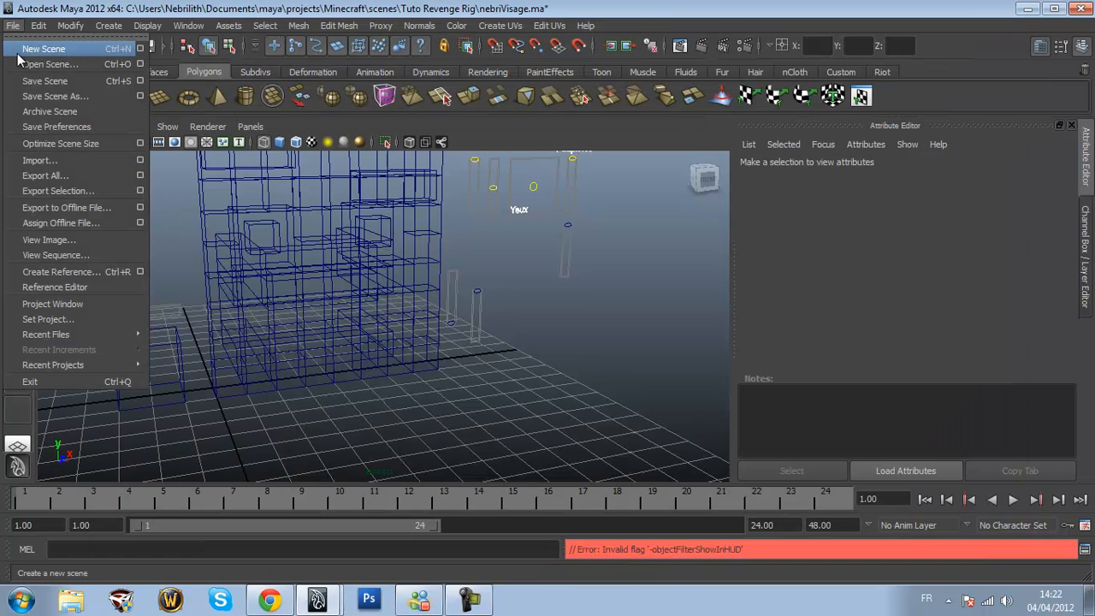
{"action": "left_click", "coordinate": [24, 65]}
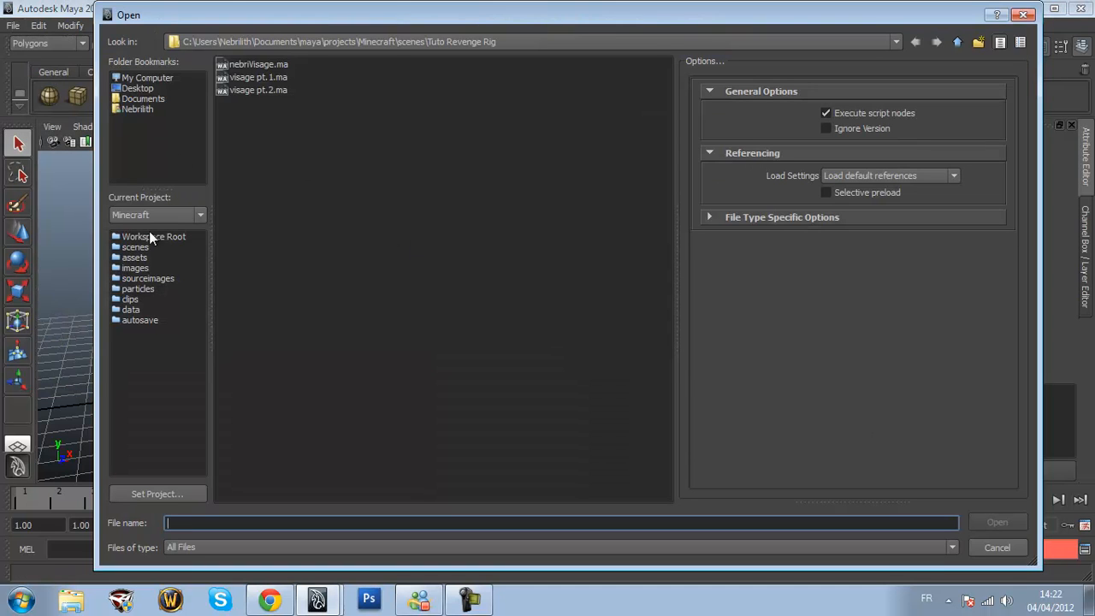
{"action": "left_click", "coordinate": [149, 98]}
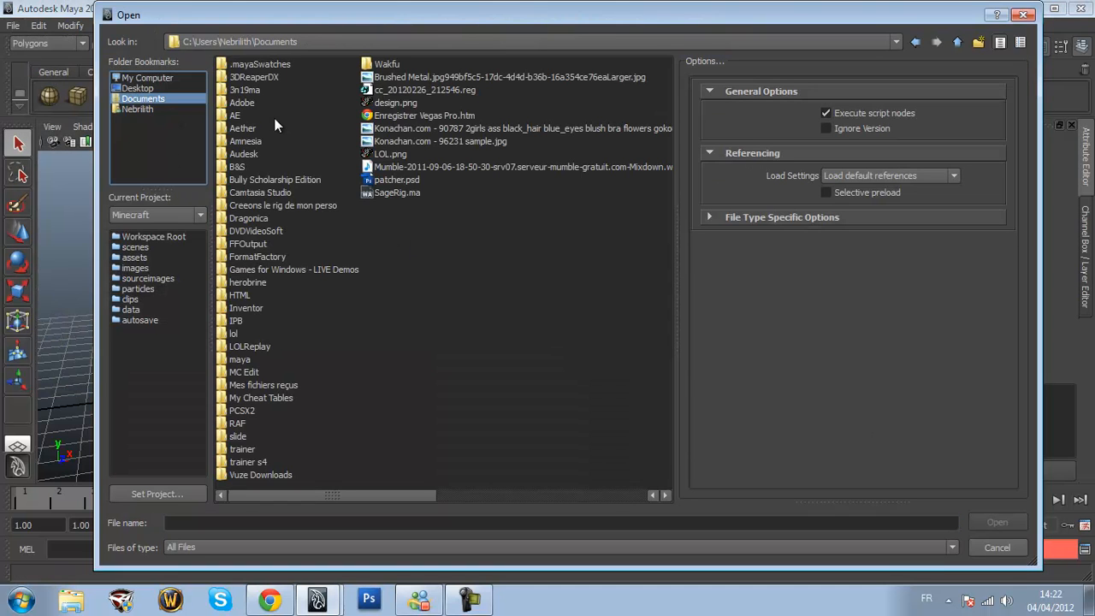
{"action": "double_click", "coordinate": [256, 383]}
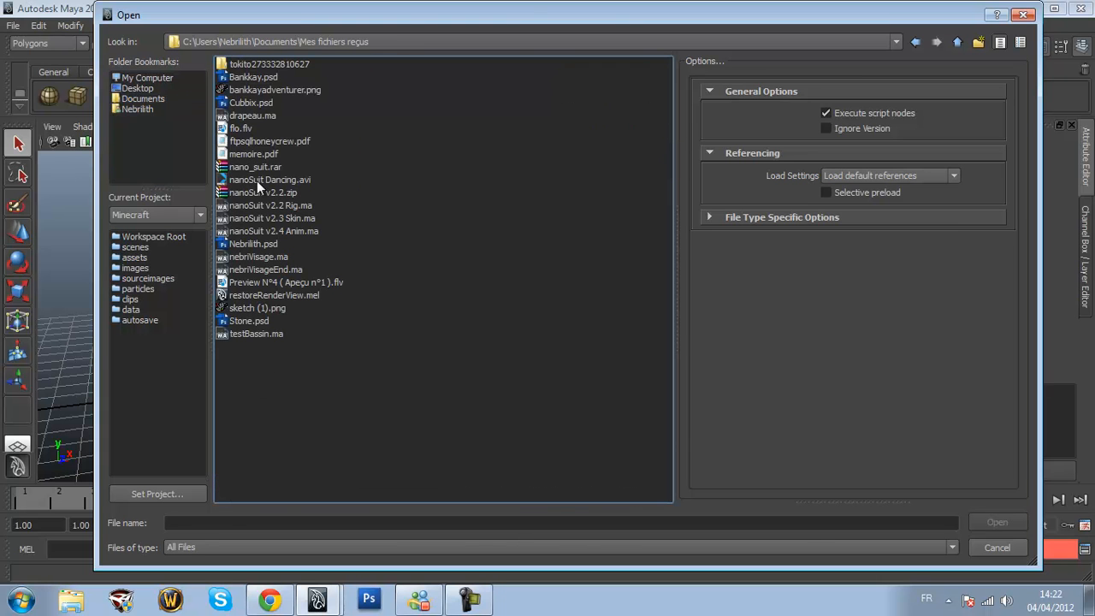
{"action": "double_click", "coordinate": [265, 268]}
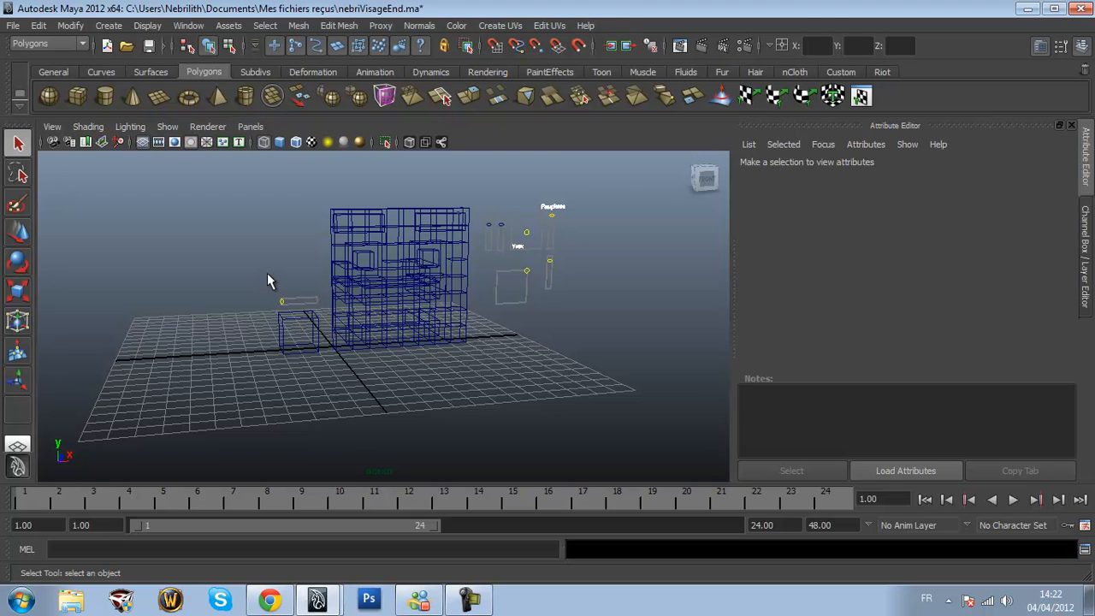
{"action": "key", "text": "6"}
{"action": "scroll", "coordinate": [435, 313], "scroll_direction": "up", "scroll_amount": 5}
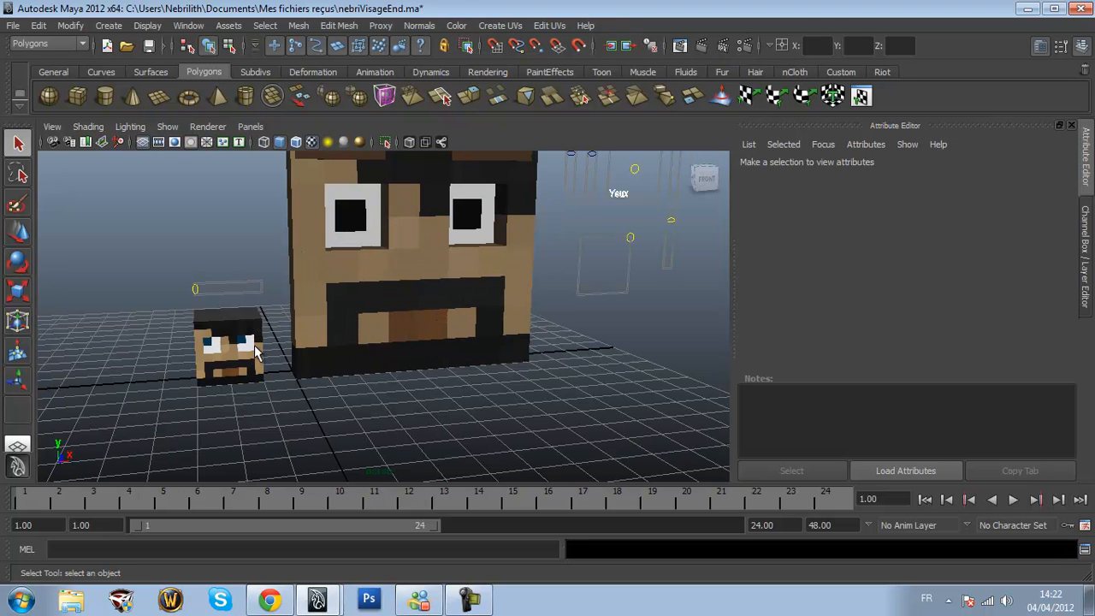
Delete the small head cube beside the large face, along with its bouche_hide slider control
{"action": "left_click", "coordinate": [255, 351]}
{"action": "key", "text": "Delete"}
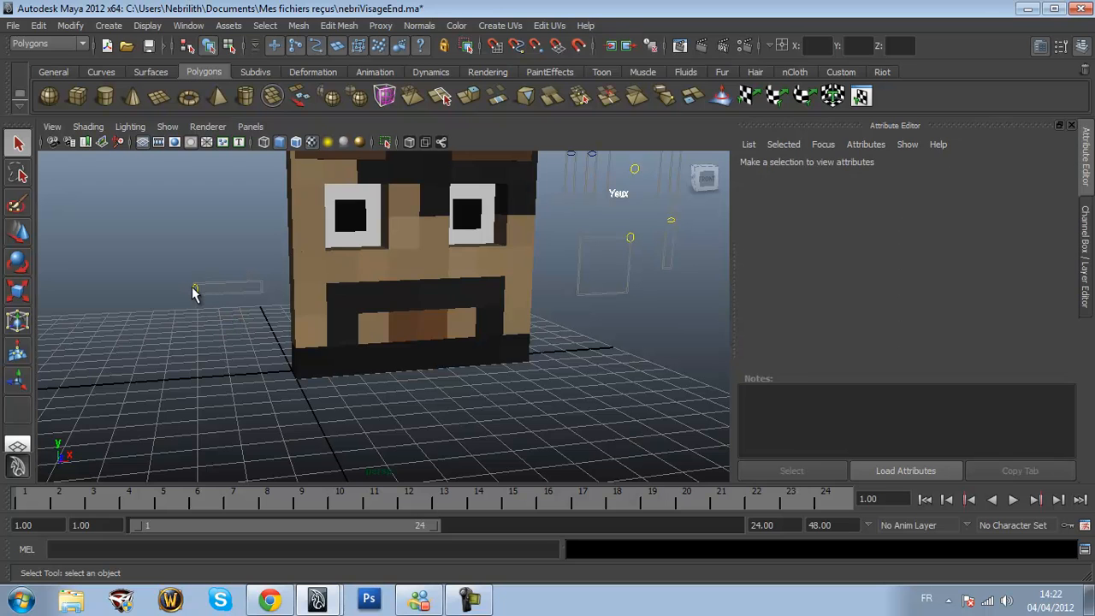
{"action": "left_click", "coordinate": [191, 288]}
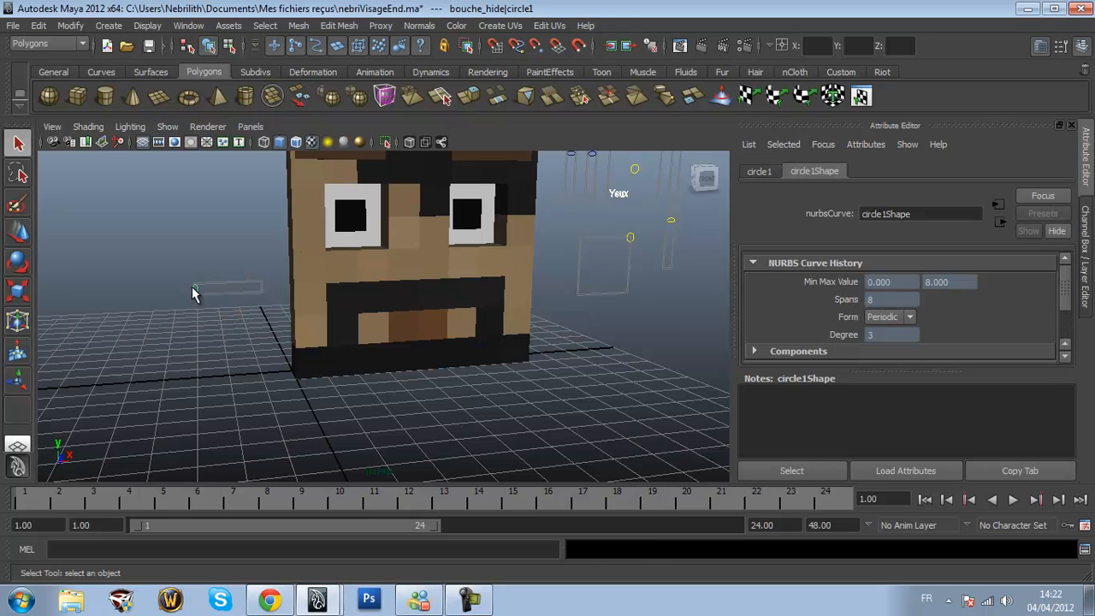
{"action": "key", "text": "Up"}
{"action": "key", "text": "Delete"}
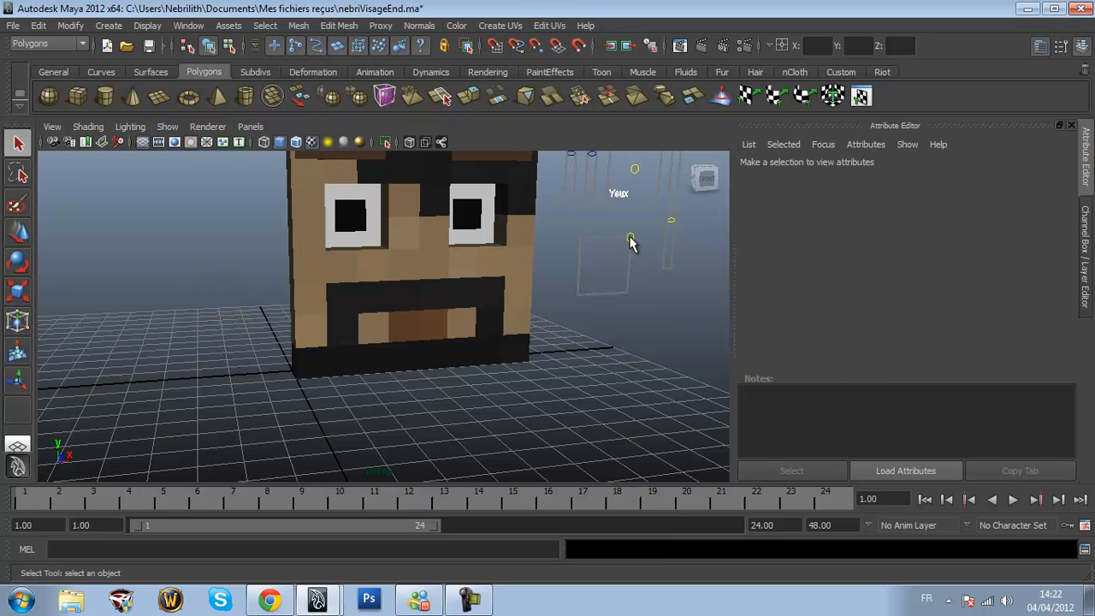
Try moving the levres_ctrl lips control circle beside the face with the Move tool
{"action": "left_click", "coordinate": [630, 238]}
{"action": "left_click", "coordinate": [24, 230]}
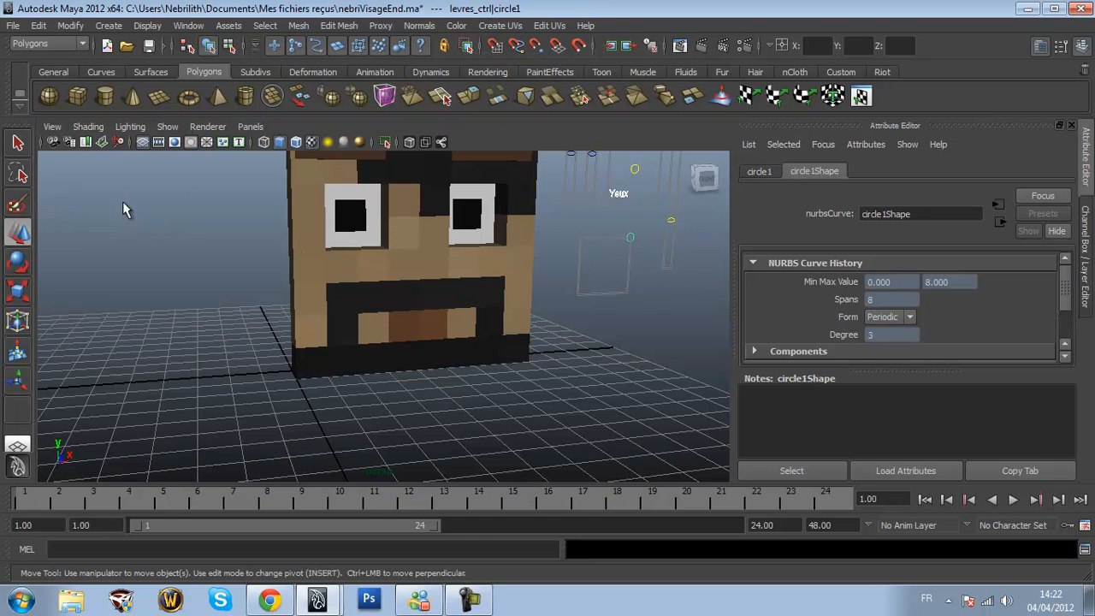
{"action": "scroll", "coordinate": [488, 242], "scroll_direction": "down", "scroll_amount": 5}
{"action": "scroll", "coordinate": [489, 242], "scroll_direction": "up", "scroll_amount": 2}
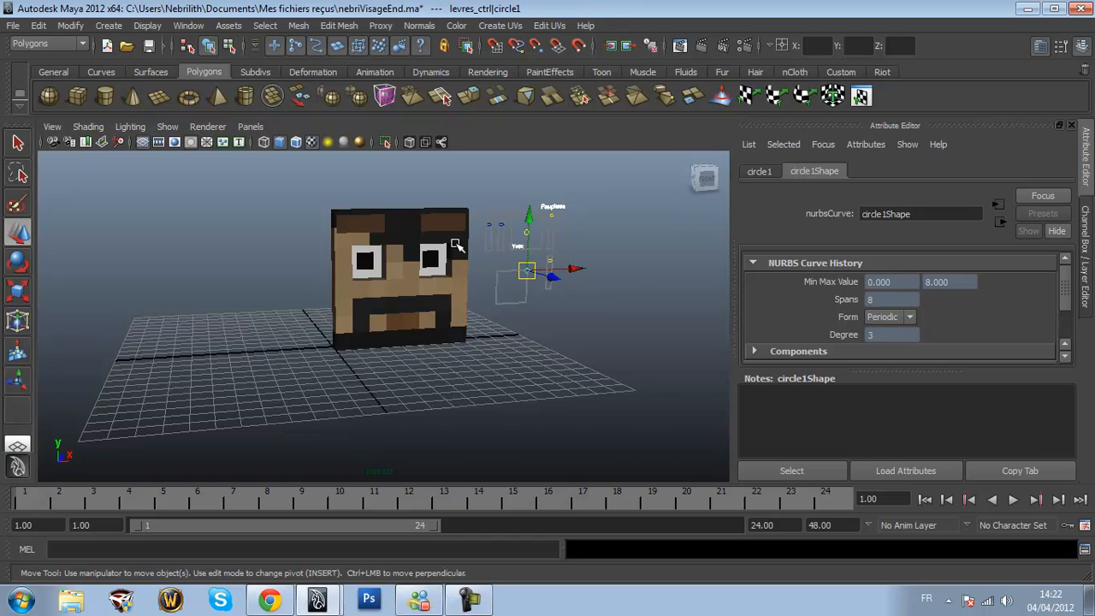
{"action": "scroll", "coordinate": [481, 258], "scroll_direction": "up", "scroll_amount": 3}
{"action": "left_click", "coordinate": [627, 243]}
{"action": "mouse_move", "coordinate": [627, 243]}
{"action": "left_mouse_down"}
{"action": "mouse_move", "coordinate": [577, 296]}
{"action": "mouse_move", "coordinate": [619, 280]}
{"action": "mouse_move", "coordinate": [631, 238]}
{"action": "left_mouse_up"}
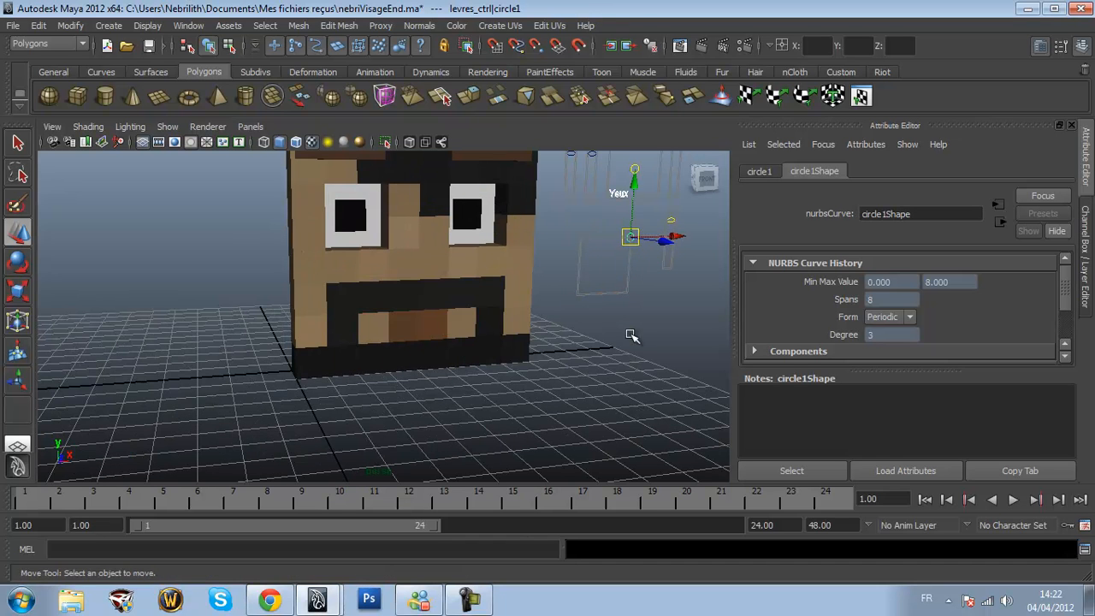
{"action": "left_click", "coordinate": [643, 320]}
Add the two blue eyebrow control circles, sourcil_D and sourcil_G, to the Controls display layer
{"action": "scroll", "coordinate": [642, 320], "scroll_direction": "down", "scroll_amount": 3}
{"action": "left_click", "coordinate": [708, 175]}
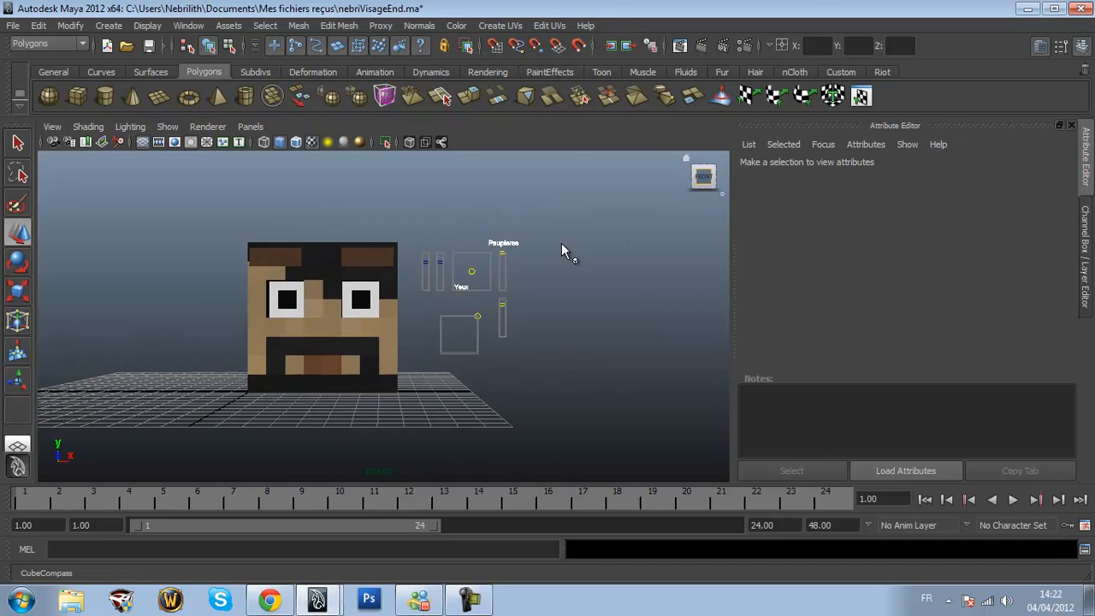
{"action": "scroll", "coordinate": [462, 291], "scroll_direction": "up", "scroll_amount": 4}
{"action": "scroll", "coordinate": [462, 290], "scroll_direction": "down", "scroll_amount": 3}
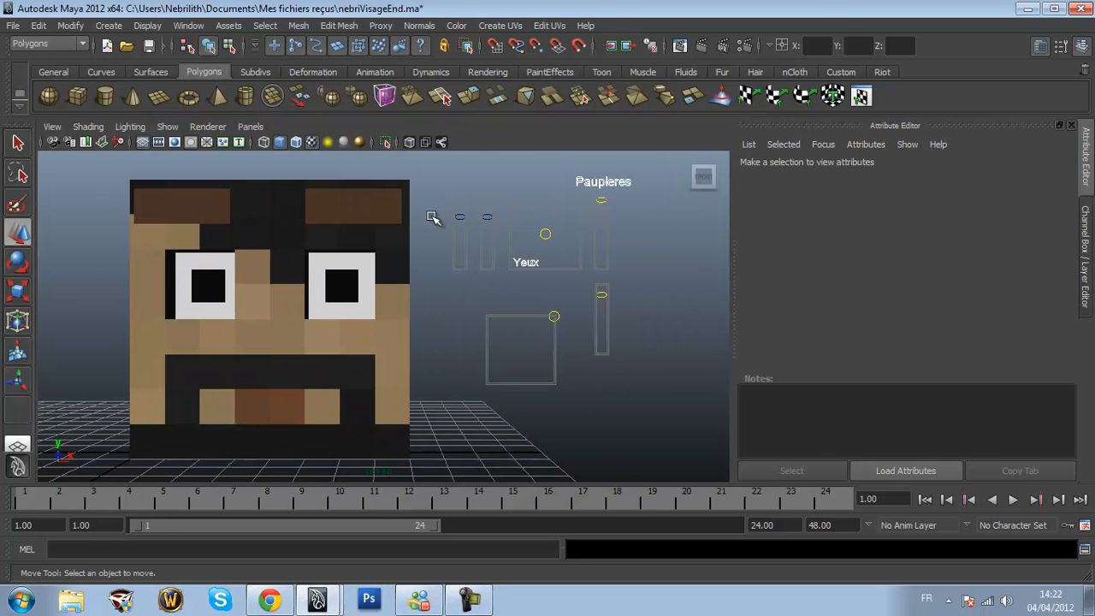
{"action": "left_click", "coordinate": [18, 143]}
{"action": "left_click", "coordinate": [1087, 257]}
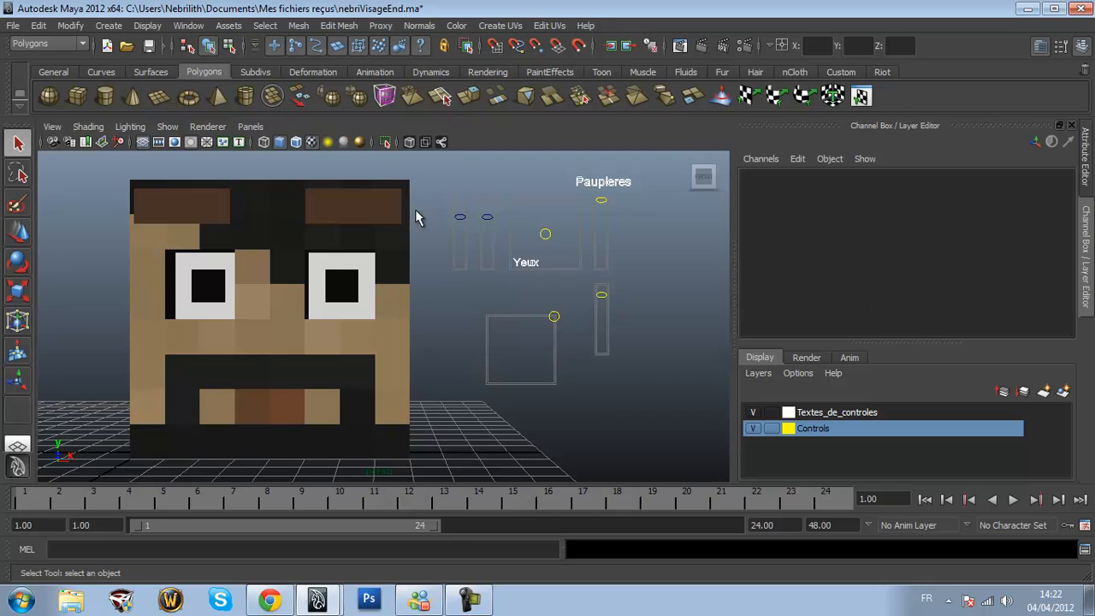
{"action": "left_click", "coordinate": [463, 217]}
{"action": "left_click", "coordinate": [487, 218], "text": "shift"}
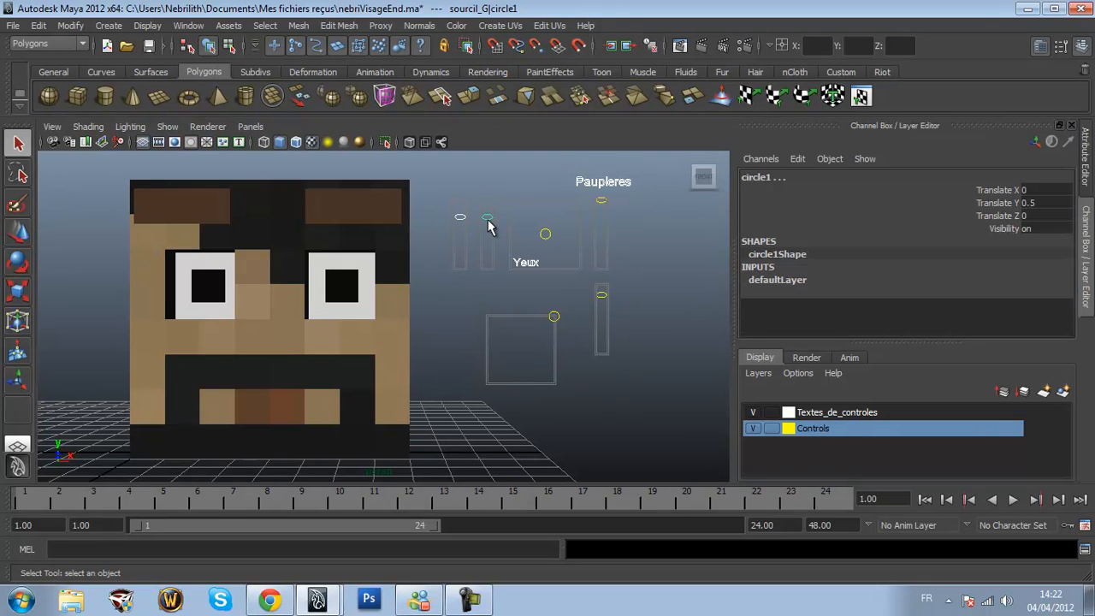
{"action": "right_click", "coordinate": [850, 431]}
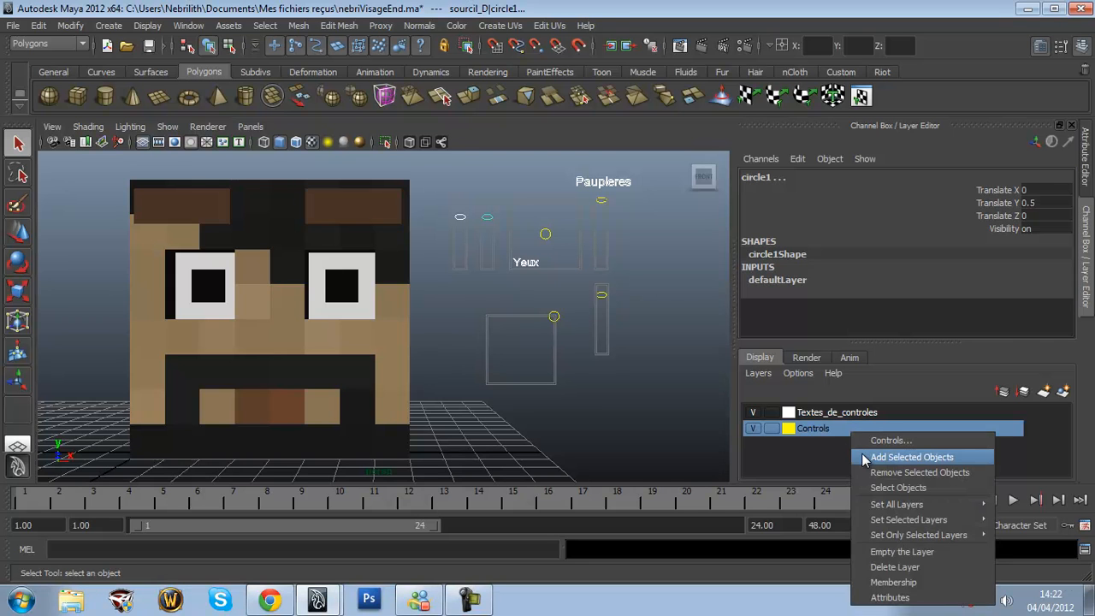
{"action": "left_click", "coordinate": [912, 457]}
{"action": "left_click", "coordinate": [609, 374]}
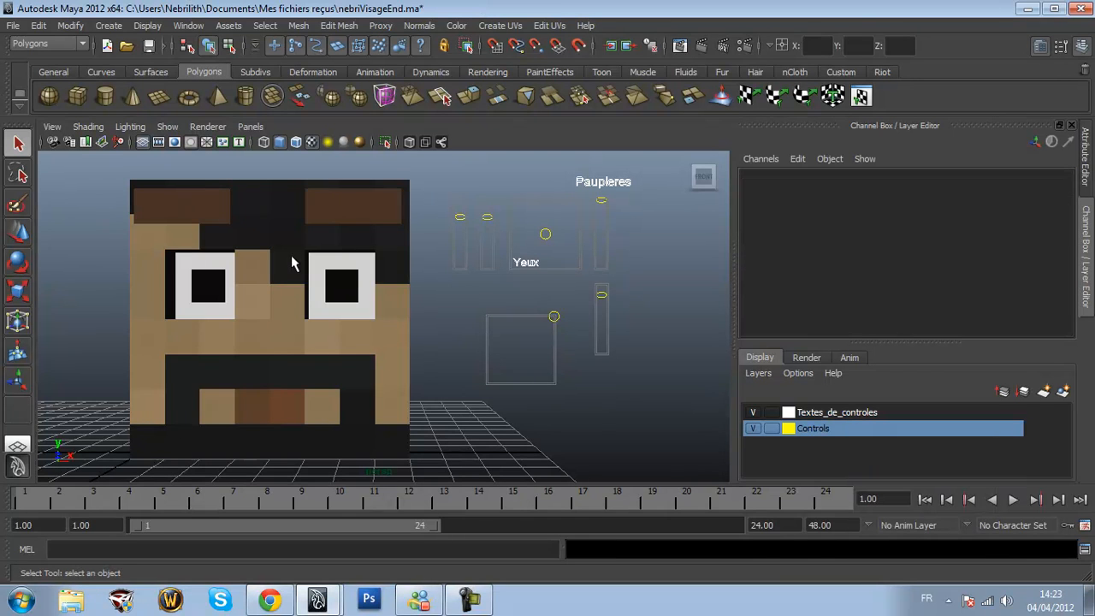
Examine the face and the mouth geometry behind it from an angled view
{"action": "scroll", "coordinate": [293, 256], "scroll_direction": "down", "scroll_amount": 5}
{"action": "left_click_drag", "start_coordinate": [293, 257], "coordinate": [389, 289], "text": "alt"}
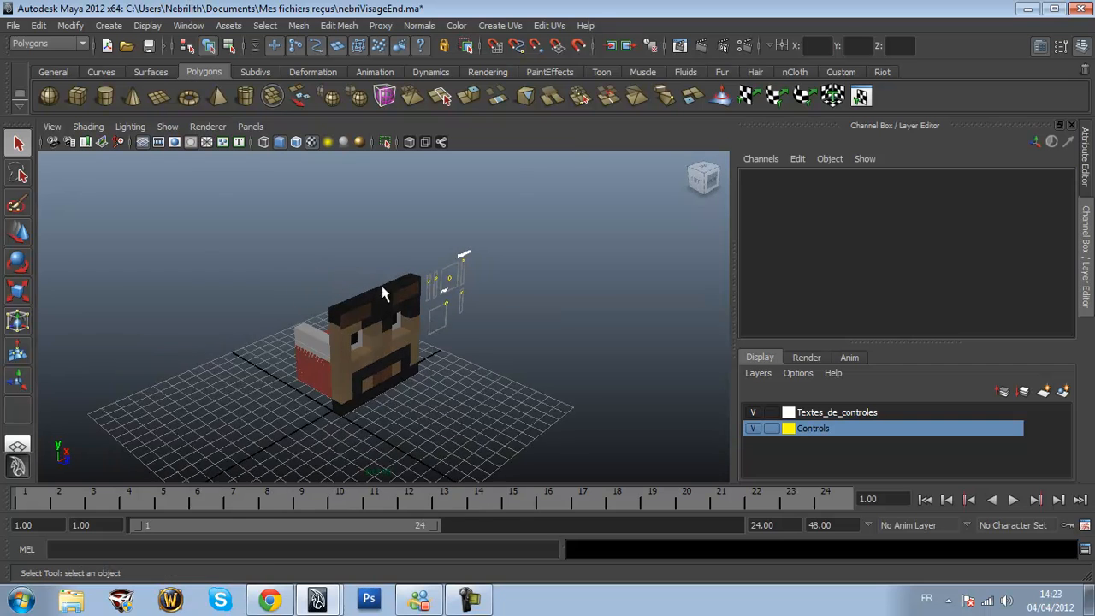
{"action": "middle_click_drag", "start_coordinate": [477, 319], "coordinate": [476, 291], "text": "alt"}
{"action": "scroll", "coordinate": [421, 341], "scroll_direction": "up", "scroll_amount": 4}
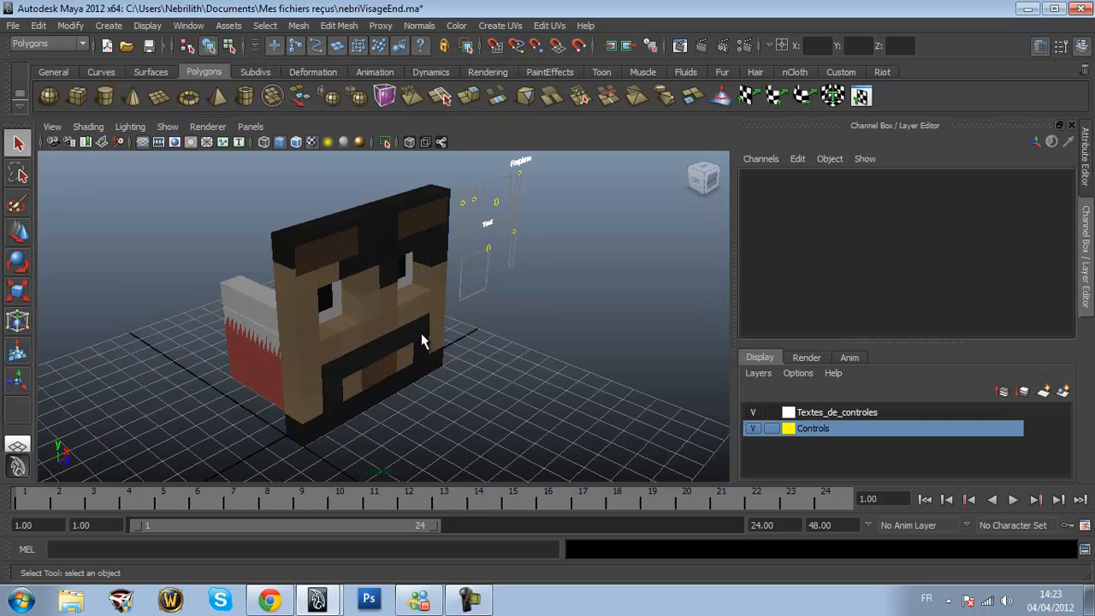
{"action": "scroll", "coordinate": [421, 341], "scroll_direction": "up", "scroll_amount": 2}
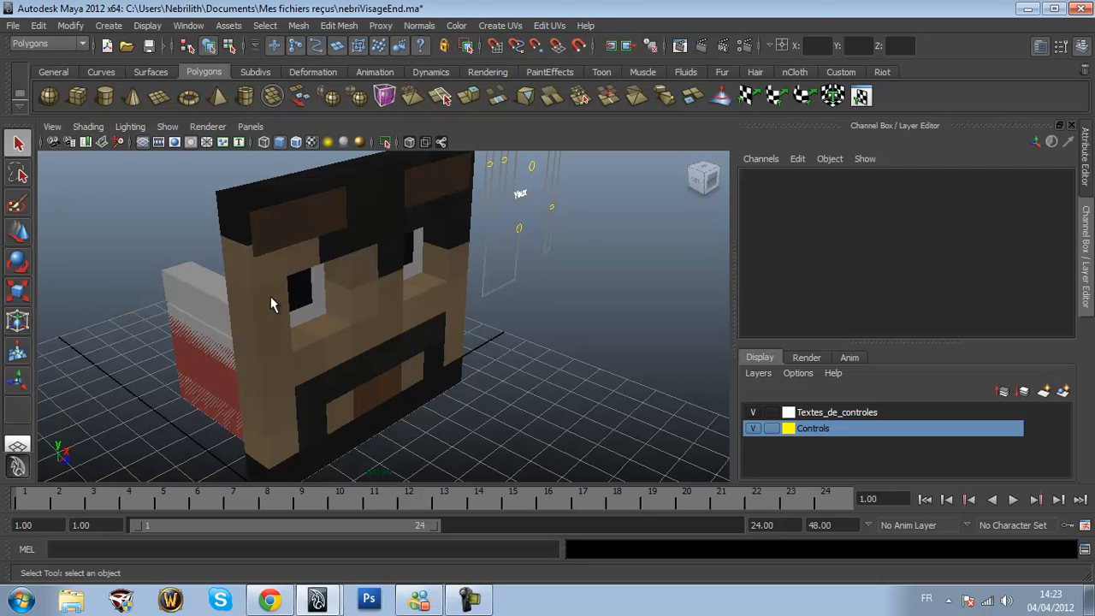
{"action": "scroll", "coordinate": [244, 261], "scroll_direction": "down", "scroll_amount": 4}
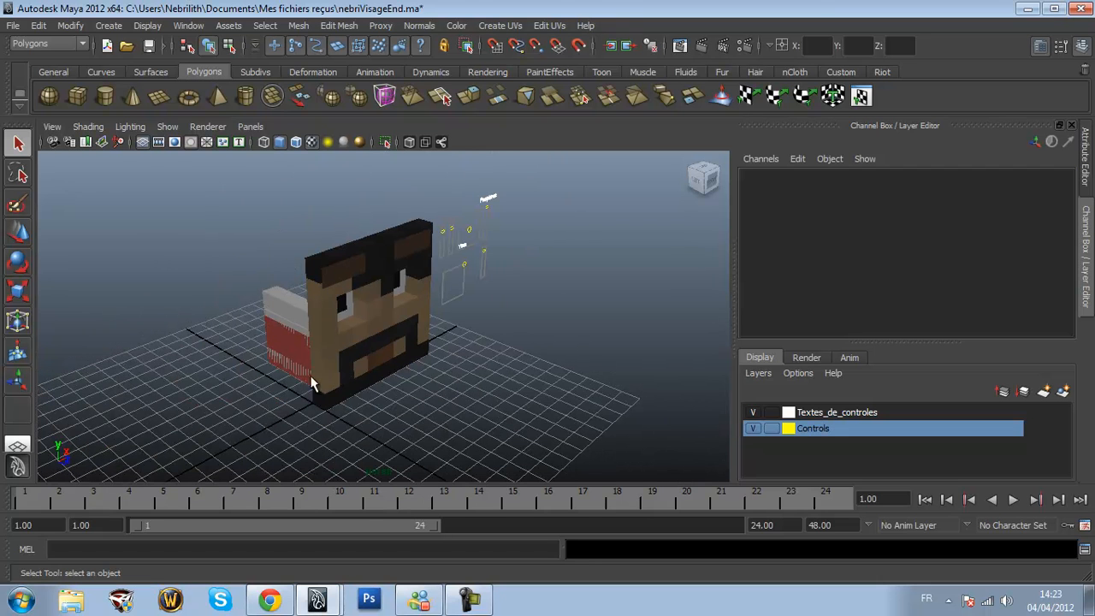
{"action": "left_click", "coordinate": [349, 335]}
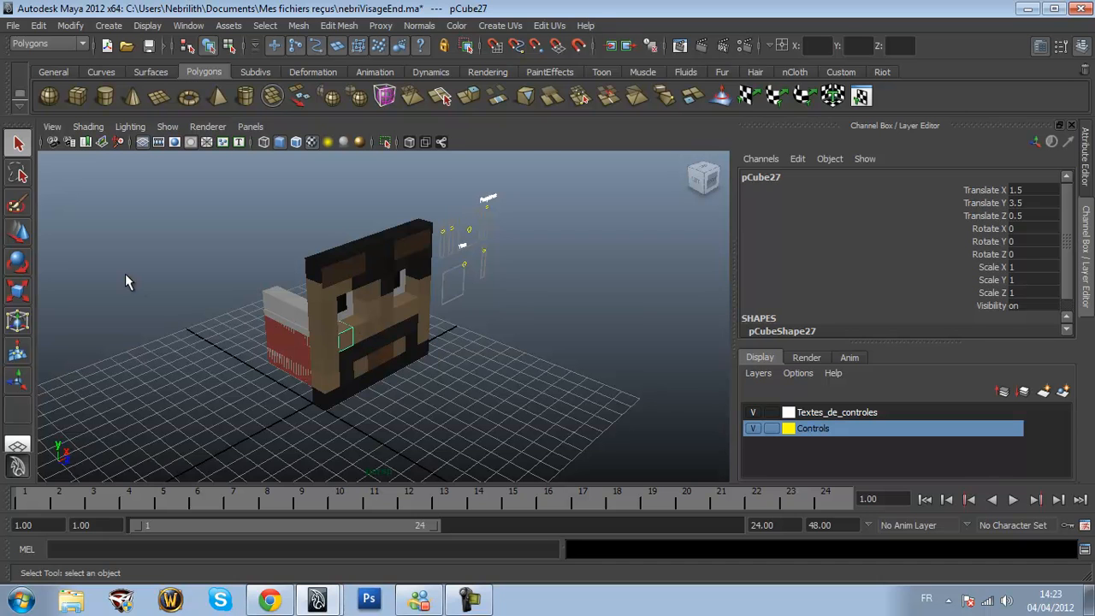
{"action": "scroll", "coordinate": [272, 339], "scroll_direction": "up", "scroll_amount": 2}
{"action": "left_click", "coordinate": [209, 403]}
Create a polygon cube on the grid beside the head, centred at about X -3, Y 1, Z -1
{"action": "scroll", "coordinate": [354, 271], "scroll_direction": "up", "scroll_amount": 3}
{"action": "scroll", "coordinate": [355, 271], "scroll_direction": "up", "scroll_amount": 2}
{"action": "middle_click_drag", "start_coordinate": [295, 336], "coordinate": [440, 222], "text": "alt"}
{"action": "middle_click_drag", "start_coordinate": [236, 449], "coordinate": [314, 378], "text": "alt"}
{"action": "scroll", "coordinate": [314, 379], "scroll_direction": "down", "scroll_amount": 2}
{"action": "scroll", "coordinate": [311, 381], "scroll_direction": "up", "scroll_amount": 4}
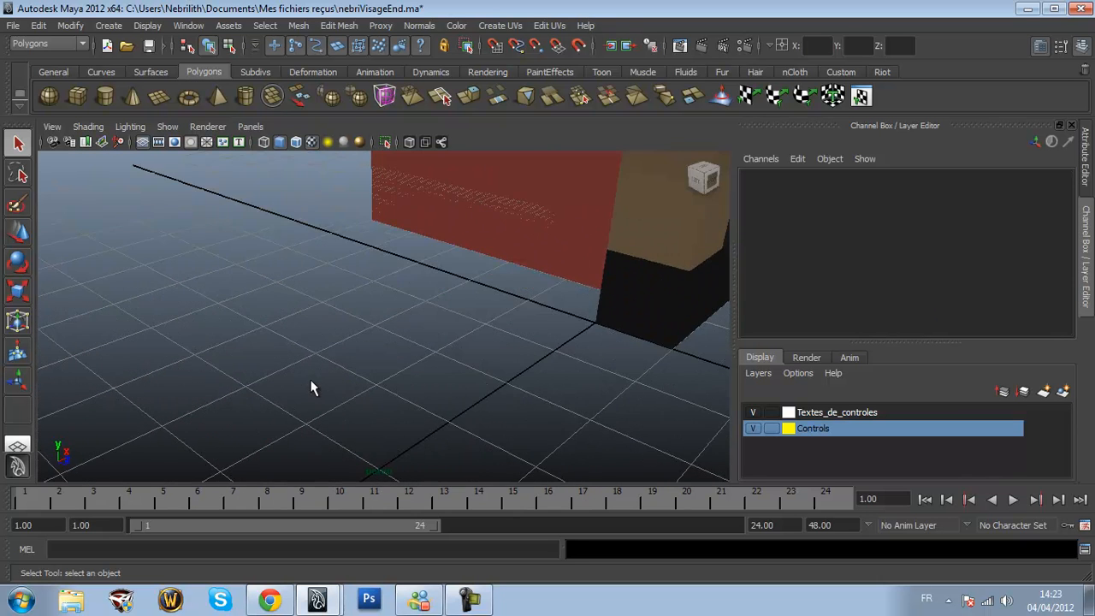
{"action": "left_click", "coordinate": [77, 96]}
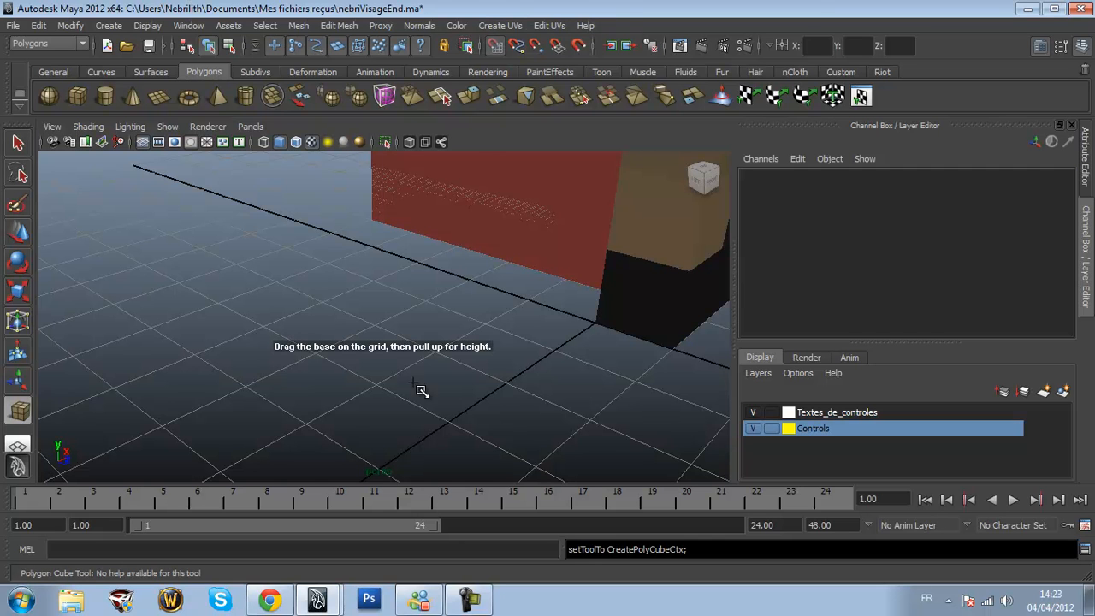
{"action": "left_click_drag", "start_coordinate": [387, 471], "coordinate": [374, 325]}
{"action": "left_click_drag", "start_coordinate": [385, 257], "coordinate": [326, 229]}
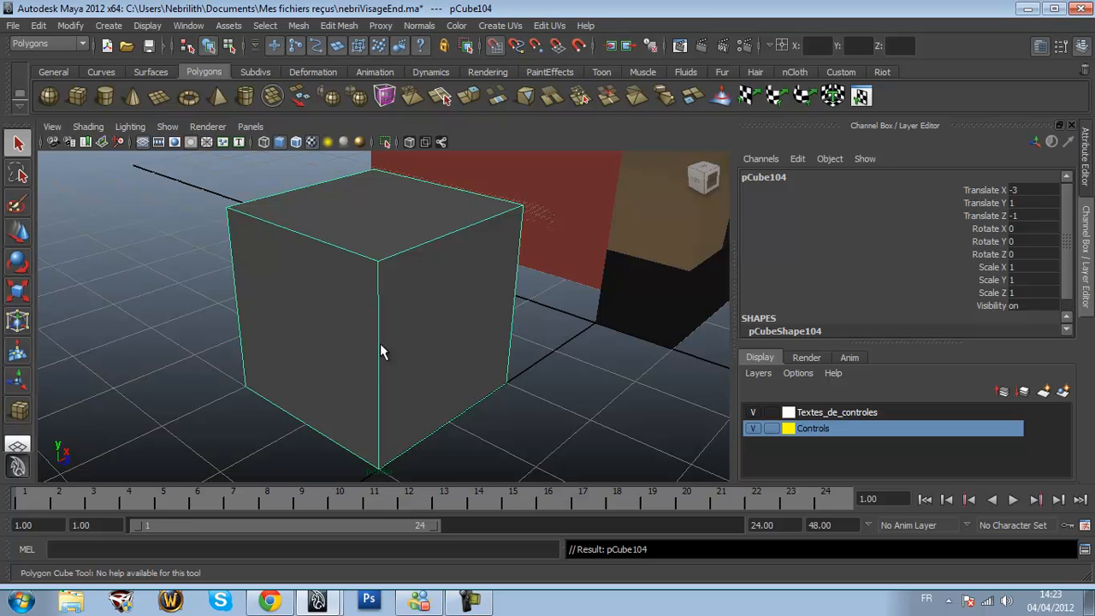
Delete the front face of the new cube and return to object selection mode
{"action": "key", "text": "F11"}
{"action": "left_click", "coordinate": [452, 328]}
{"action": "key", "text": "Delete"}
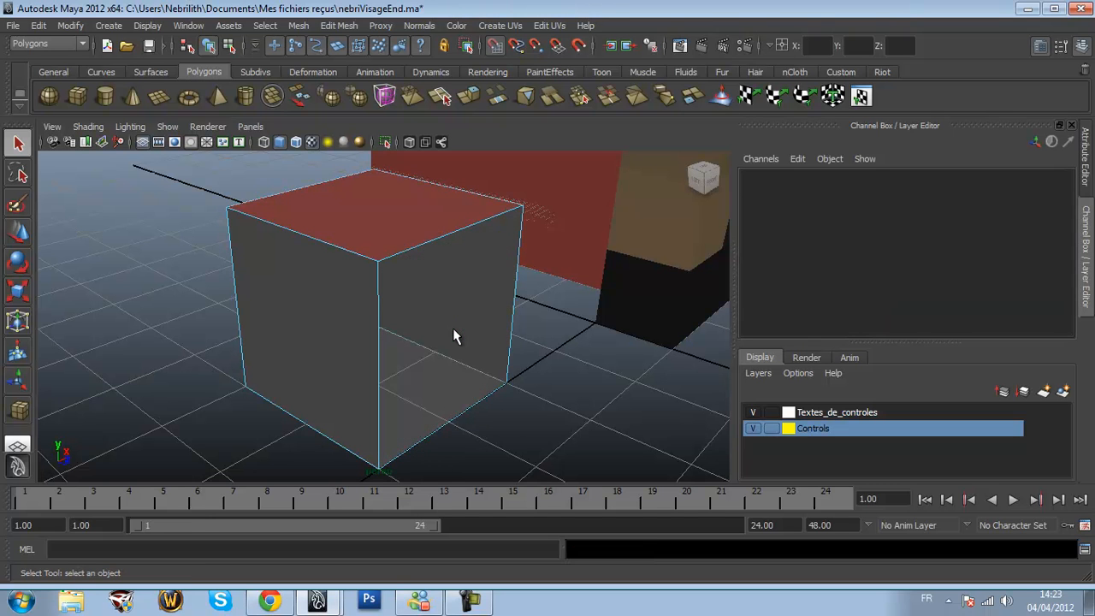
{"action": "right_click_drag", "start_coordinate": [452, 327], "coordinate": [493, 282]}
{"action": "scroll", "coordinate": [219, 237], "scroll_direction": "down", "scroll_amount": 3}
{"action": "left_click_drag", "start_coordinate": [226, 237], "coordinate": [395, 260], "text": "alt"}
{"action": "left_click_drag", "start_coordinate": [502, 301], "coordinate": [483, 250], "text": "alt"}
Select the entire perso group starting from one of the face cubes
{"action": "left_click", "coordinate": [483, 255]}
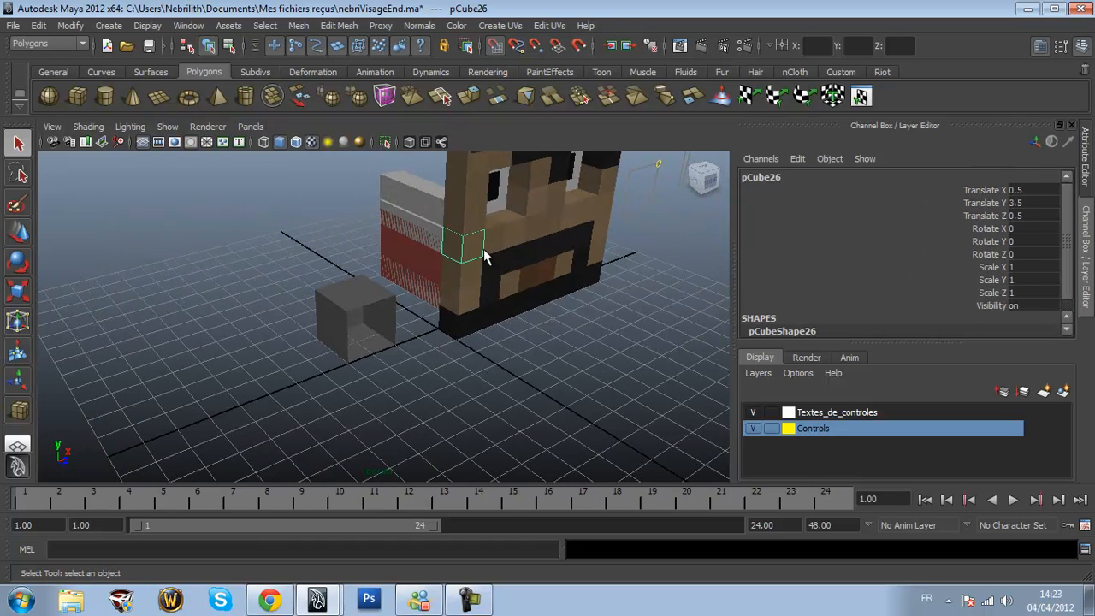
{"action": "key", "text": "Up"}
{"action": "key", "text": "Up"}
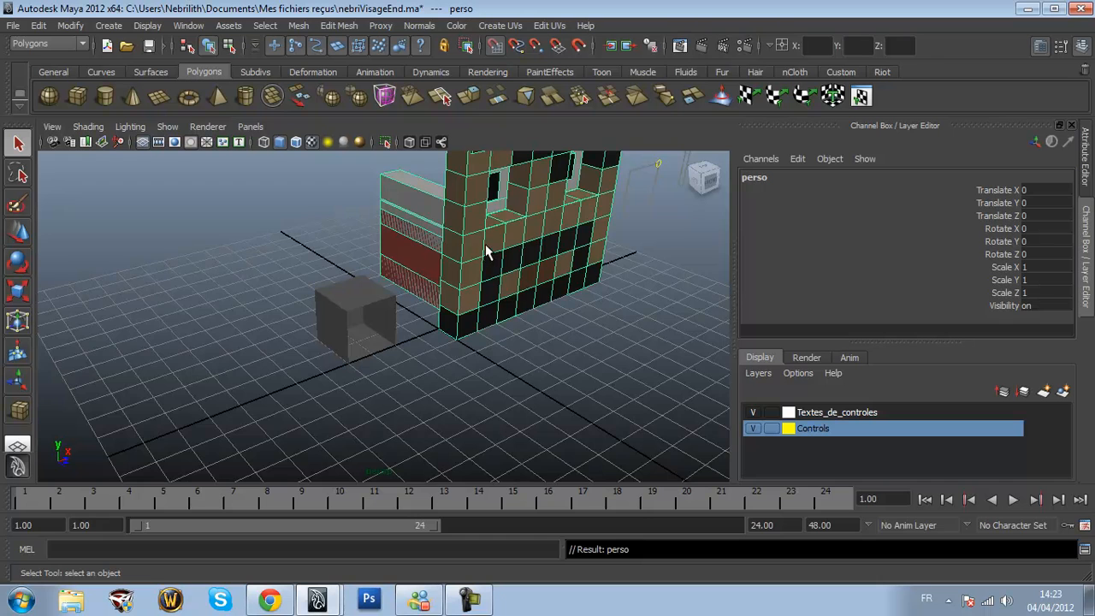
{"action": "key", "text": "f"}
{"action": "left_click", "coordinate": [505, 360]}
{"action": "left_click", "coordinate": [469, 270]}
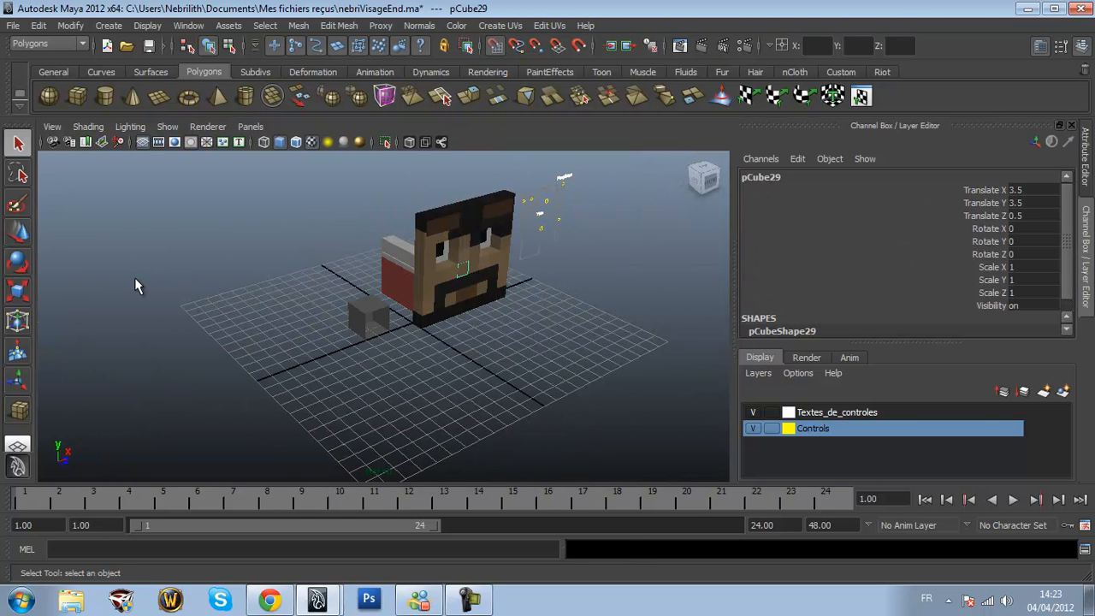
{"action": "key", "text": "Up"}
{"action": "key", "text": "Up"}
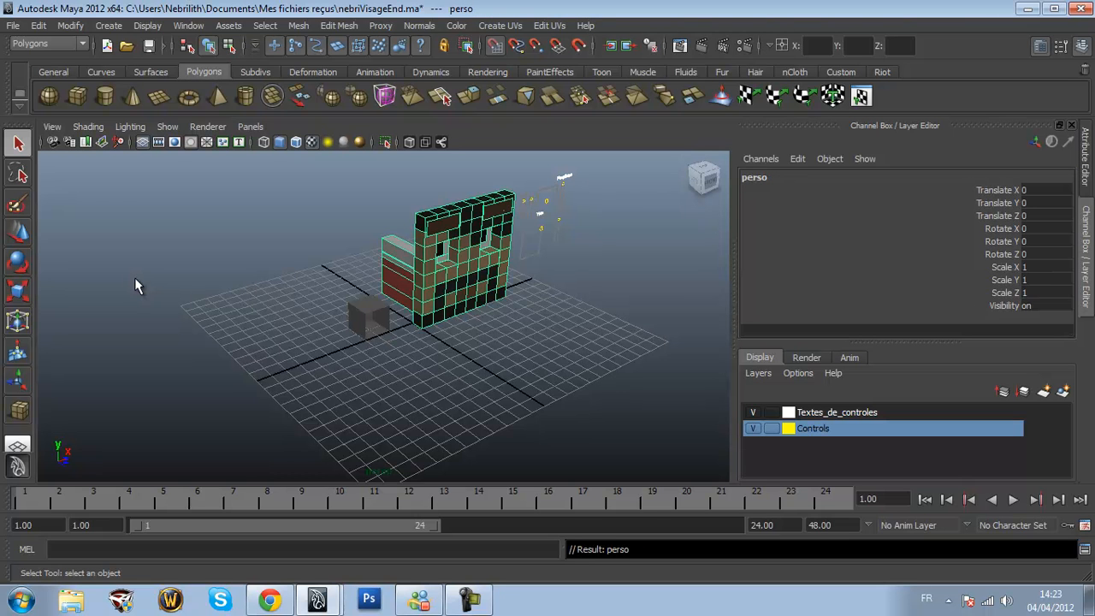
Select the sliders and perso groups together and activate the Scale tool
{"action": "left_click", "coordinate": [541, 235]}
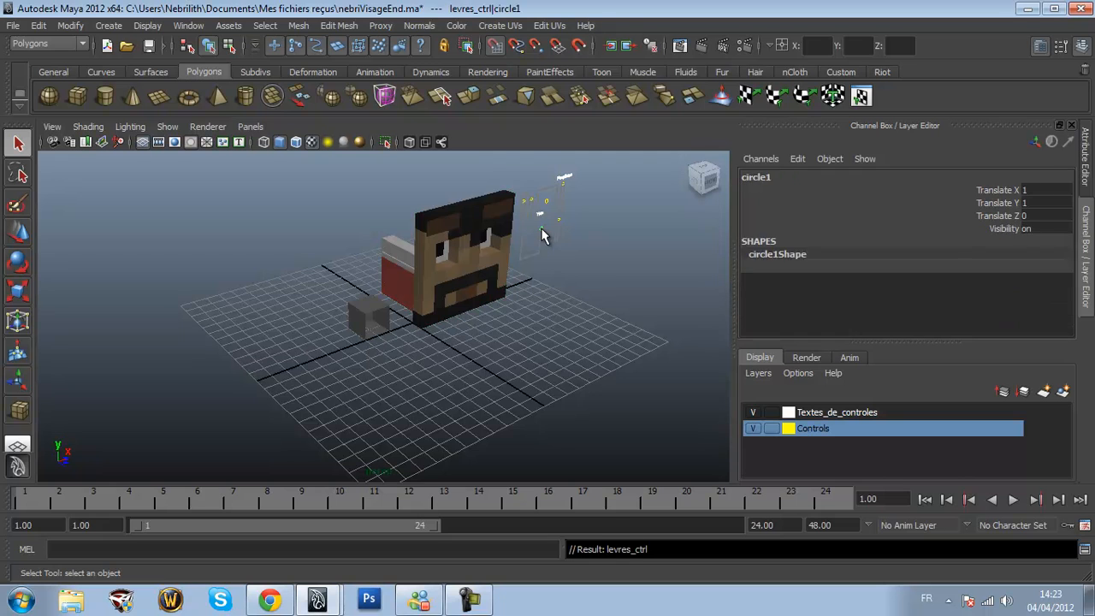
{"action": "key", "text": "Up"}
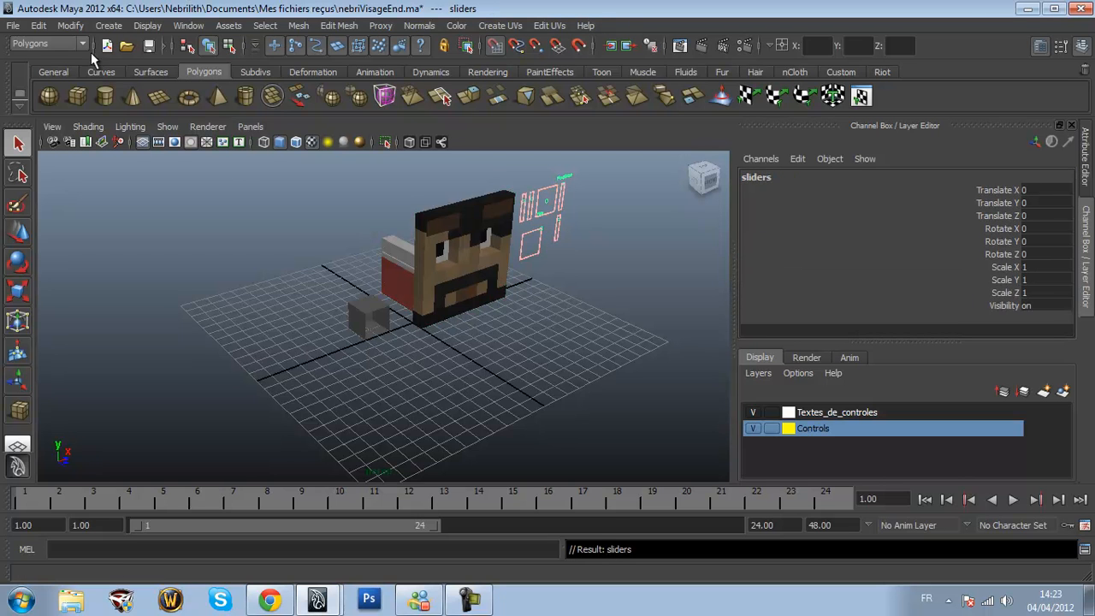
{"action": "left_click", "coordinate": [192, 26]}
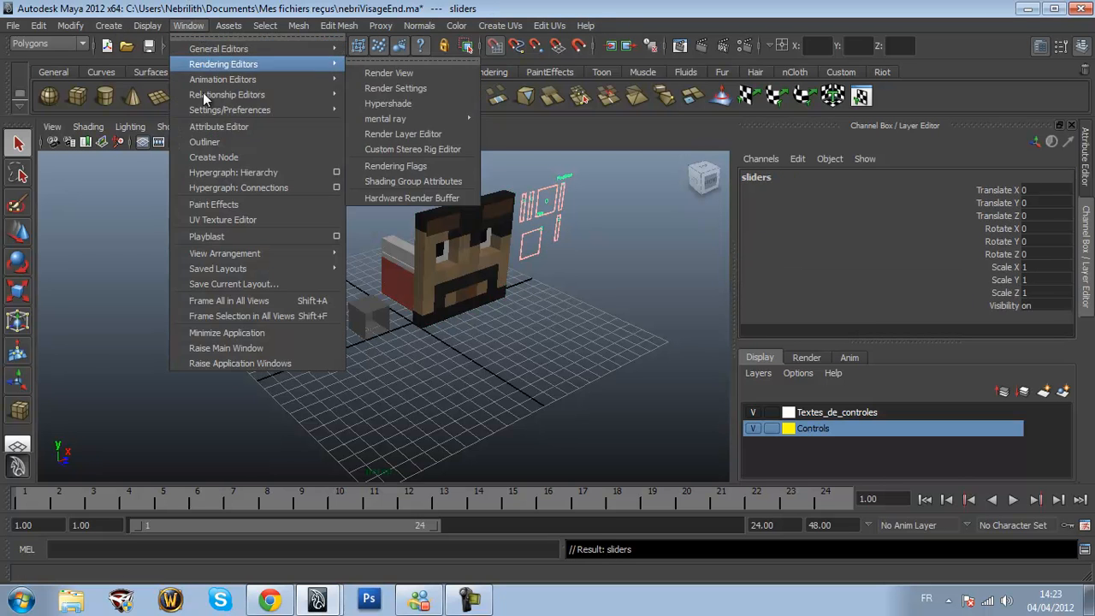
{"action": "left_click", "coordinate": [205, 142]}
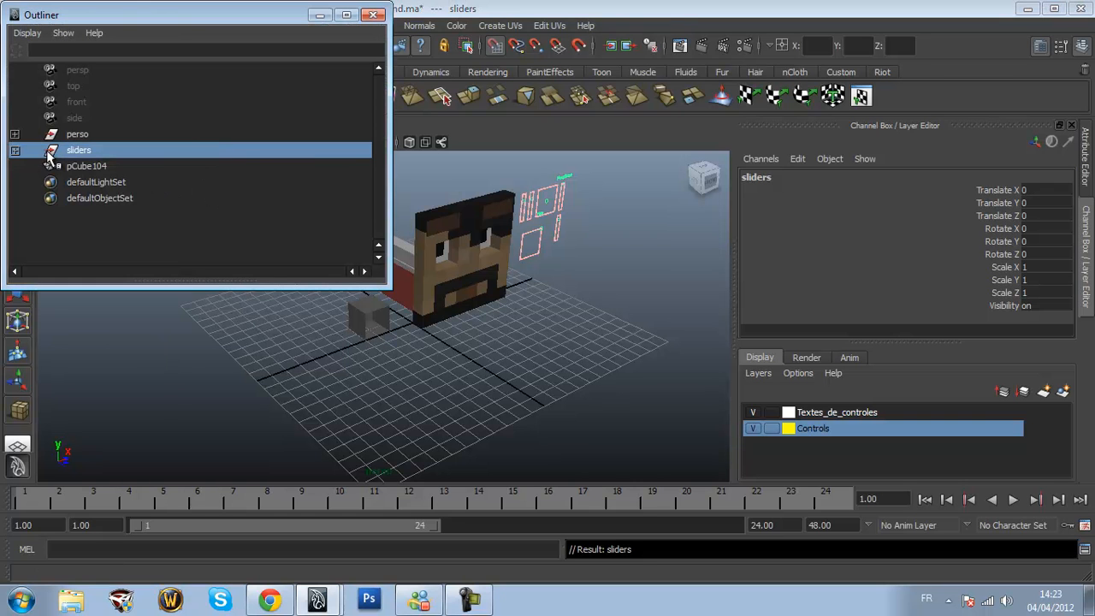
{"action": "left_click", "coordinate": [77, 135], "text": "ctrl"}
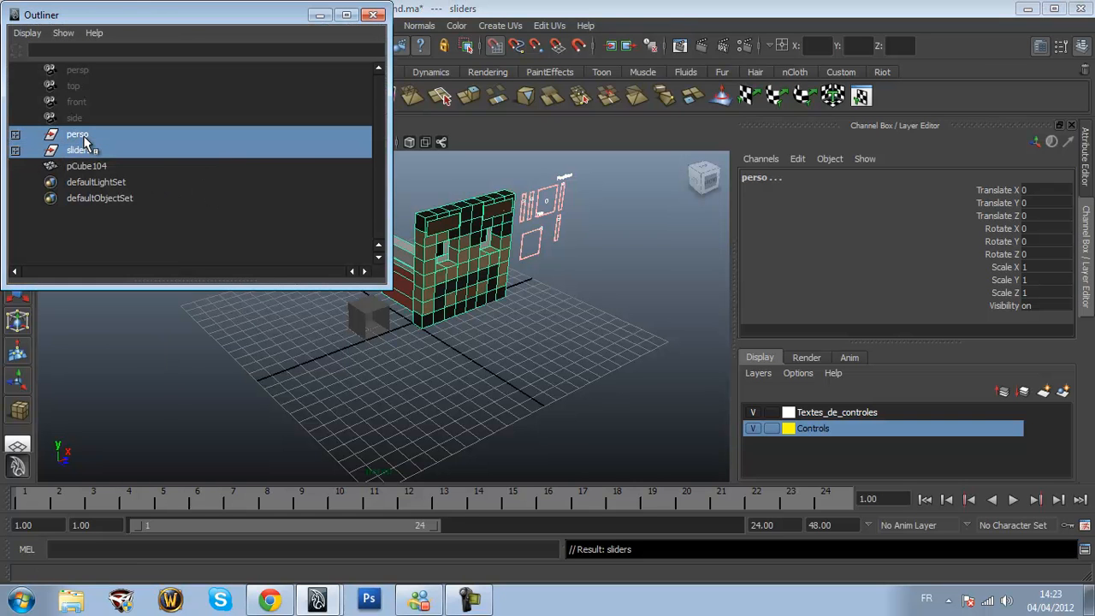
{"action": "left_click", "coordinate": [318, 15]}
{"action": "key", "text": "r"}
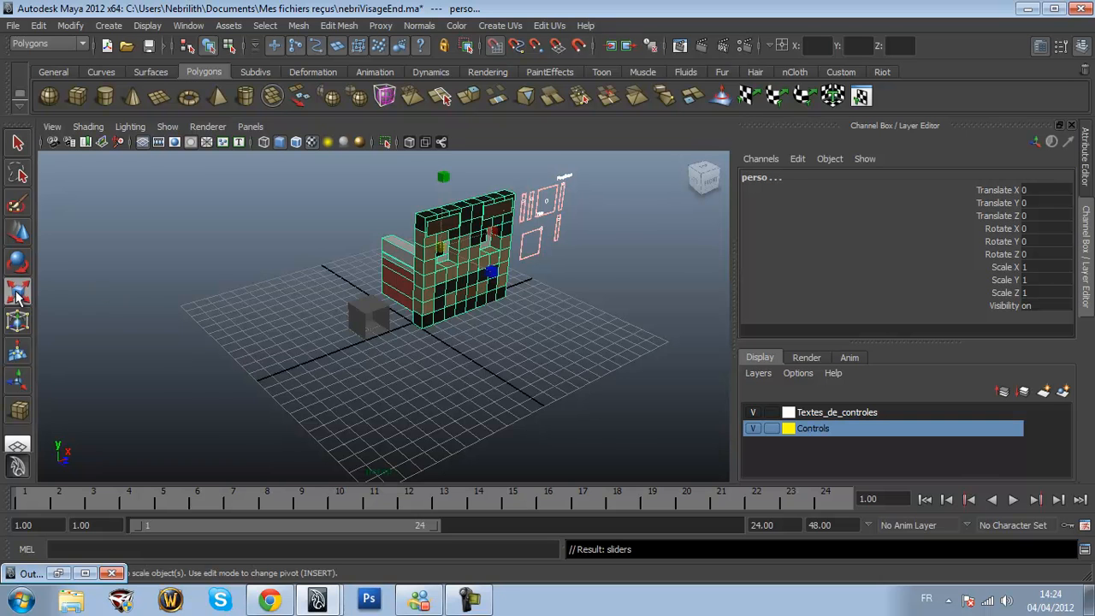
Try to edit the shared pivot of the selected perso and sliders groups with vertex snapping
{"action": "scroll", "coordinate": [506, 287], "scroll_direction": "up", "scroll_amount": 2}
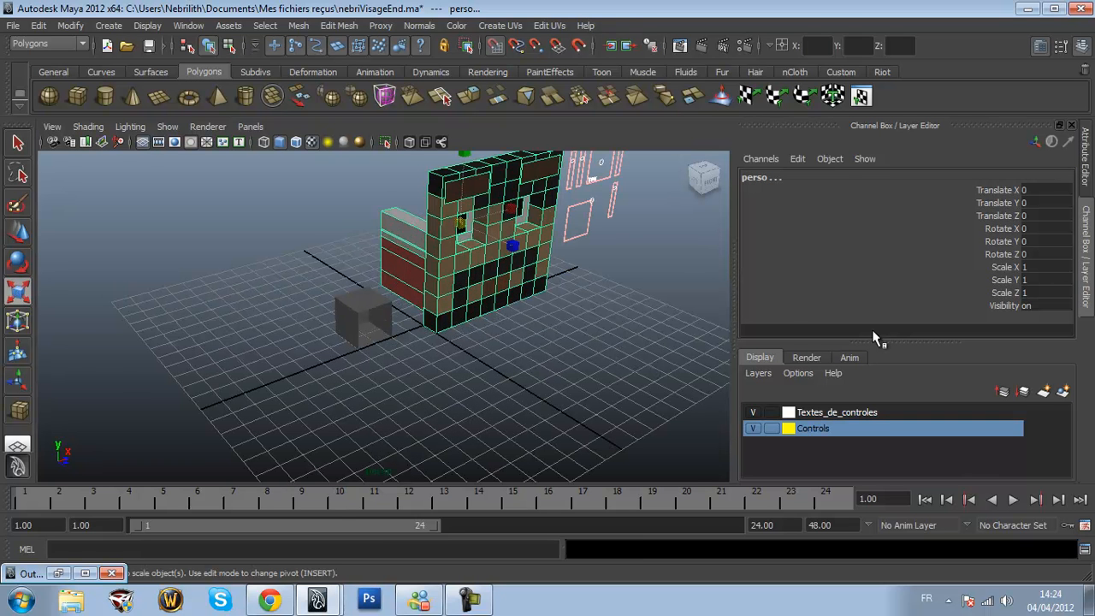
{"action": "left_click_drag", "start_coordinate": [516, 229], "coordinate": [415, 272], "text": "alt"}
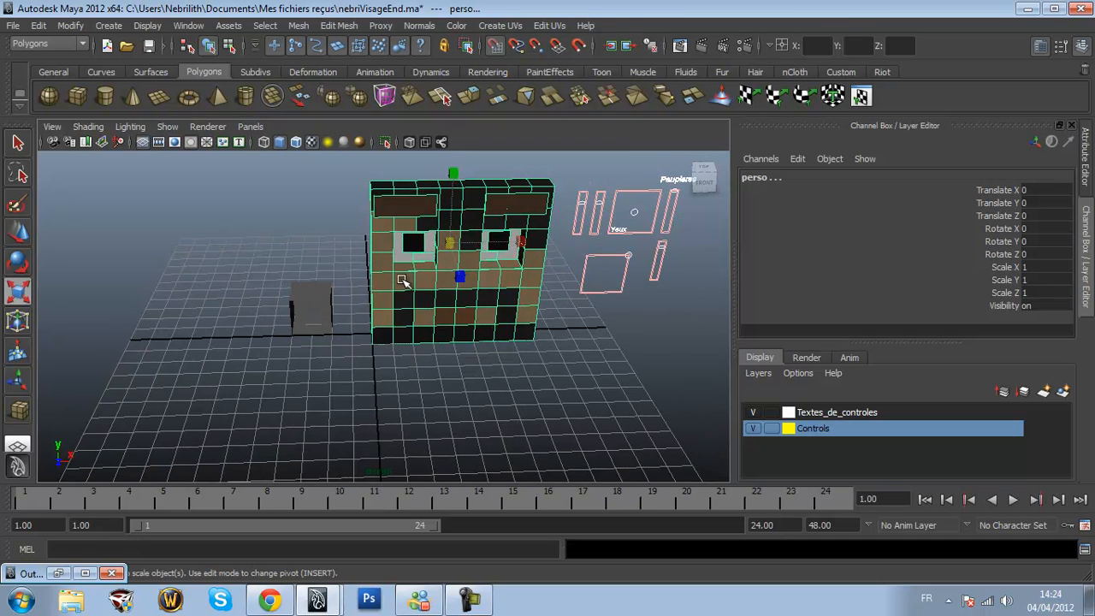
{"action": "scroll", "coordinate": [408, 279], "scroll_direction": "up", "scroll_amount": 2}
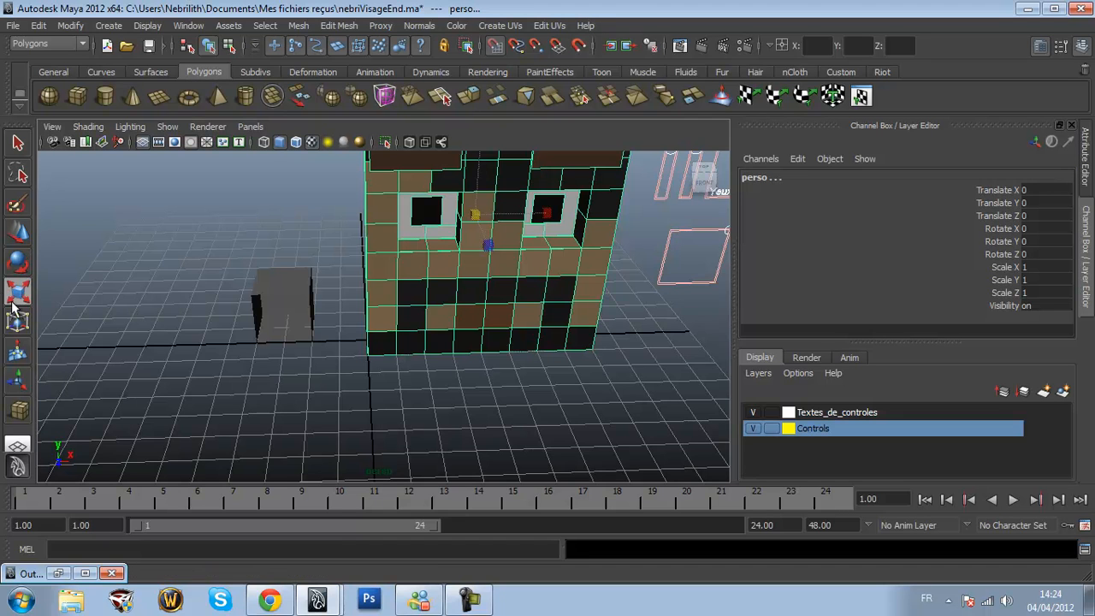
{"action": "key", "text": "Insert"}
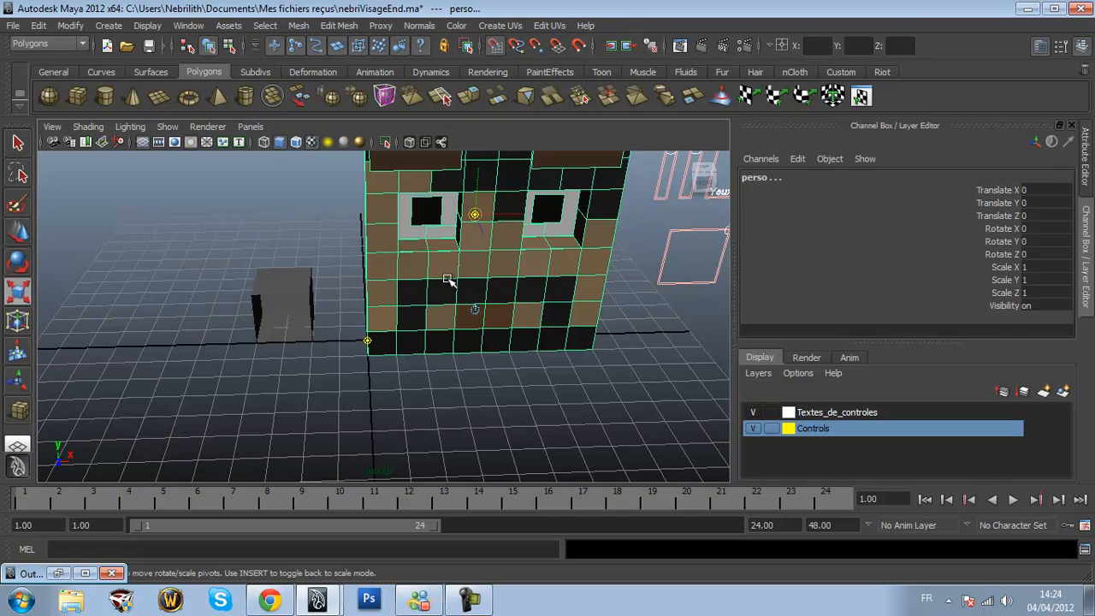
{"action": "key", "text": "v"}
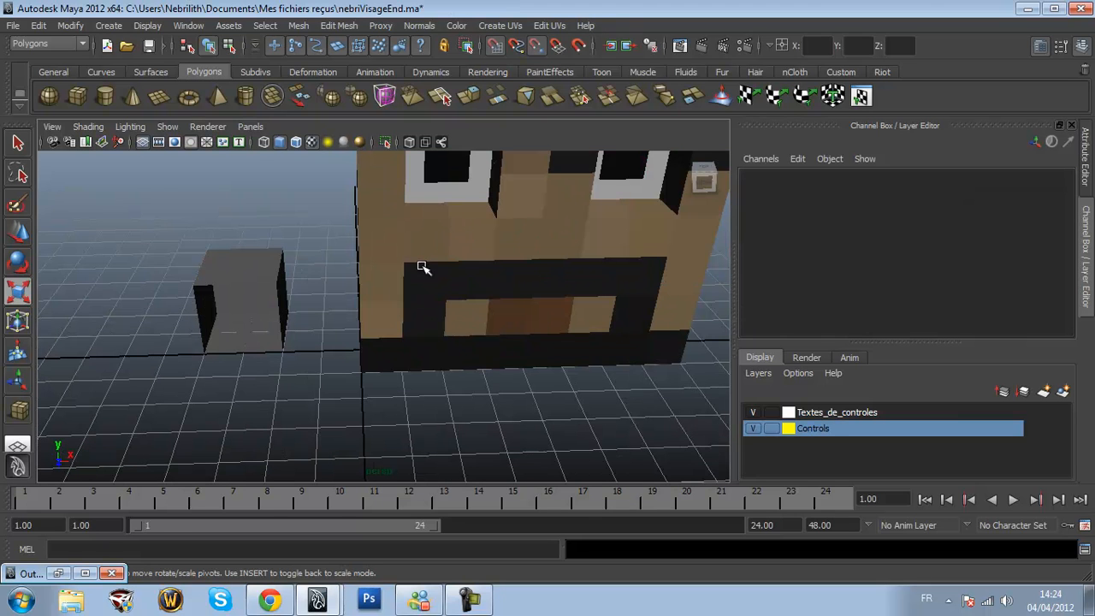
{"action": "key", "text": "Insert"}
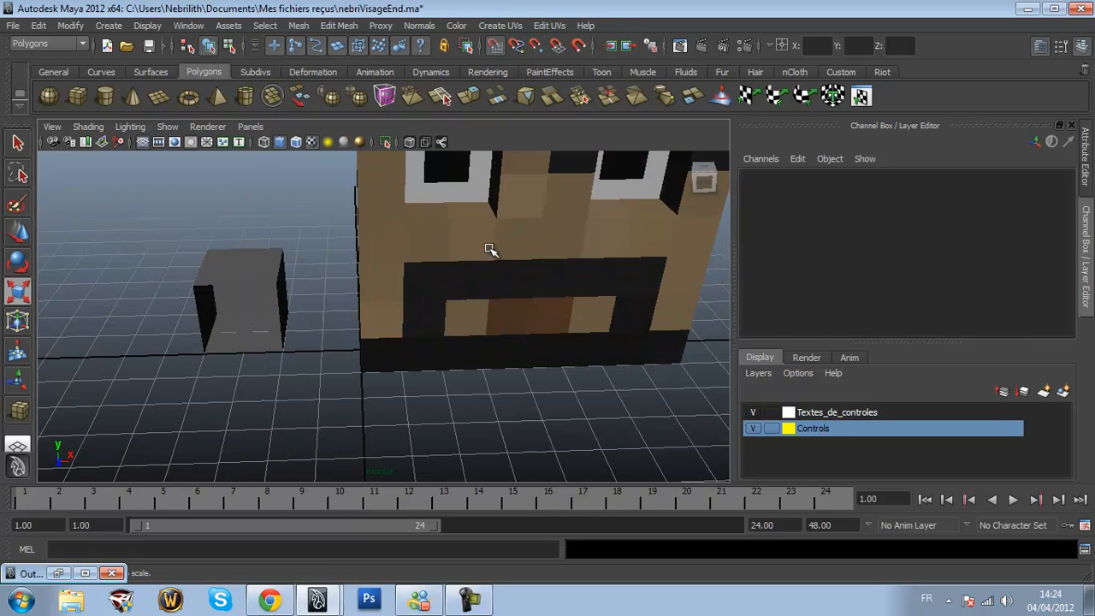
Select the perso group alone and snap its pivot to a vertex near the mouth's upper corner
{"action": "left_click", "coordinate": [489, 248]}
{"action": "key", "text": "Up"}
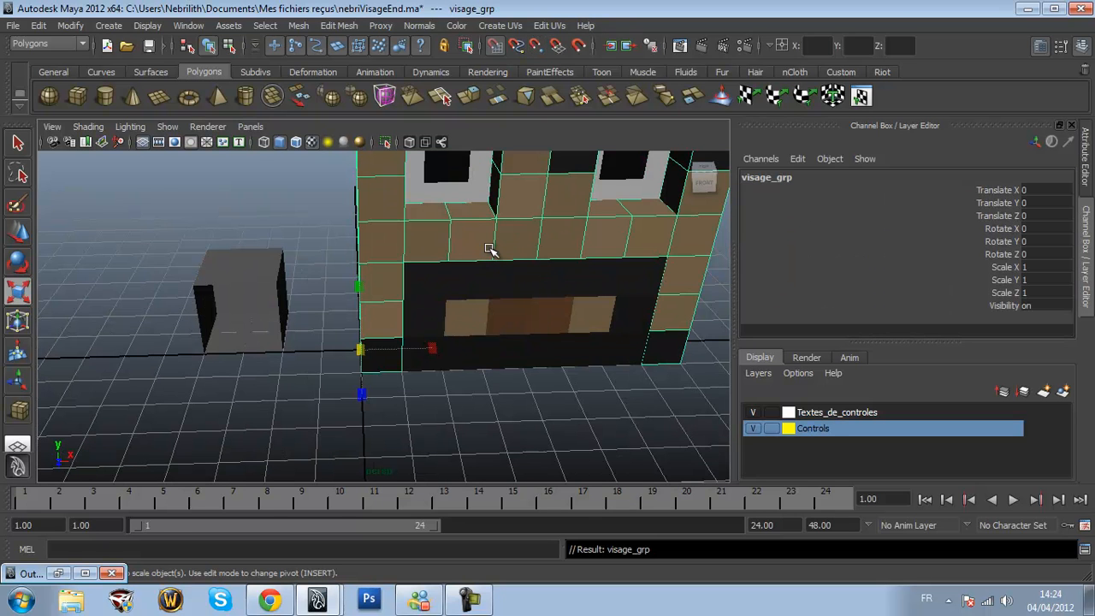
{"action": "key", "text": "Up"}
{"action": "scroll", "coordinate": [489, 248], "scroll_direction": "down", "scroll_amount": 5}
{"action": "key", "text": "Insert"}
{"action": "key", "text": "v"}
{"action": "left_click_drag", "start_coordinate": [437, 249], "coordinate": [429, 254]}
{"action": "scroll", "coordinate": [428, 254], "scroll_direction": "up", "scroll_amount": 3}
Move the pivot of the cheek cube below the eye to the face's lower corner near the grid origin
{"action": "left_click", "coordinate": [413, 274]}
{"action": "scroll", "coordinate": [384, 324], "scroll_direction": "up", "scroll_amount": 10}
{"action": "key", "text": "Insert"}
{"action": "scroll", "coordinate": [360, 405], "scroll_direction": "down", "scroll_amount": 15}
{"action": "key", "text": "Insert"}
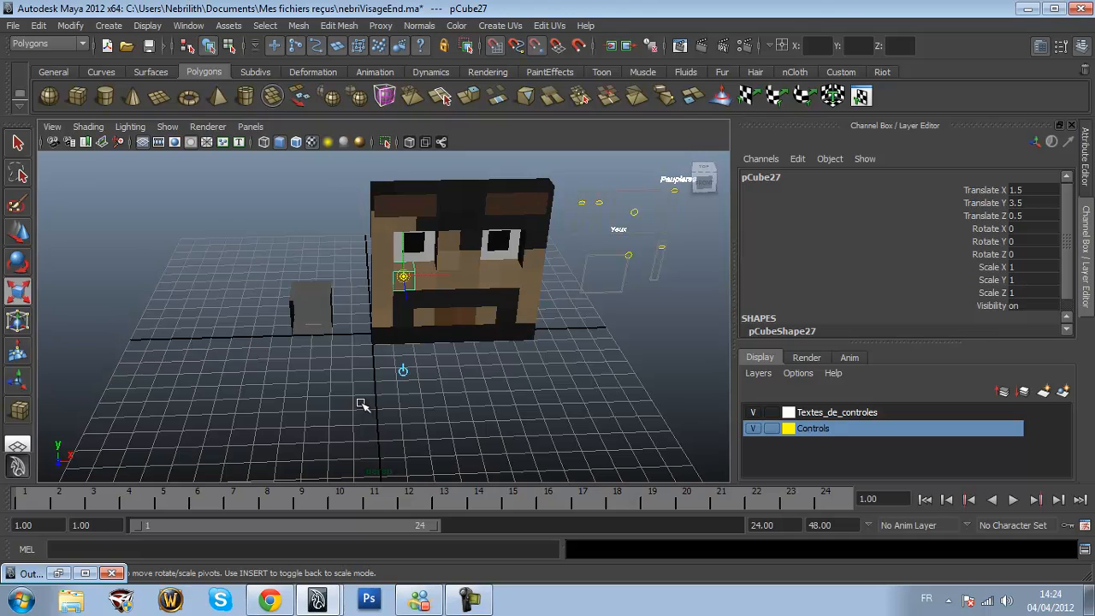
{"action": "left_click_drag", "start_coordinate": [403, 276], "coordinate": [374, 346]}
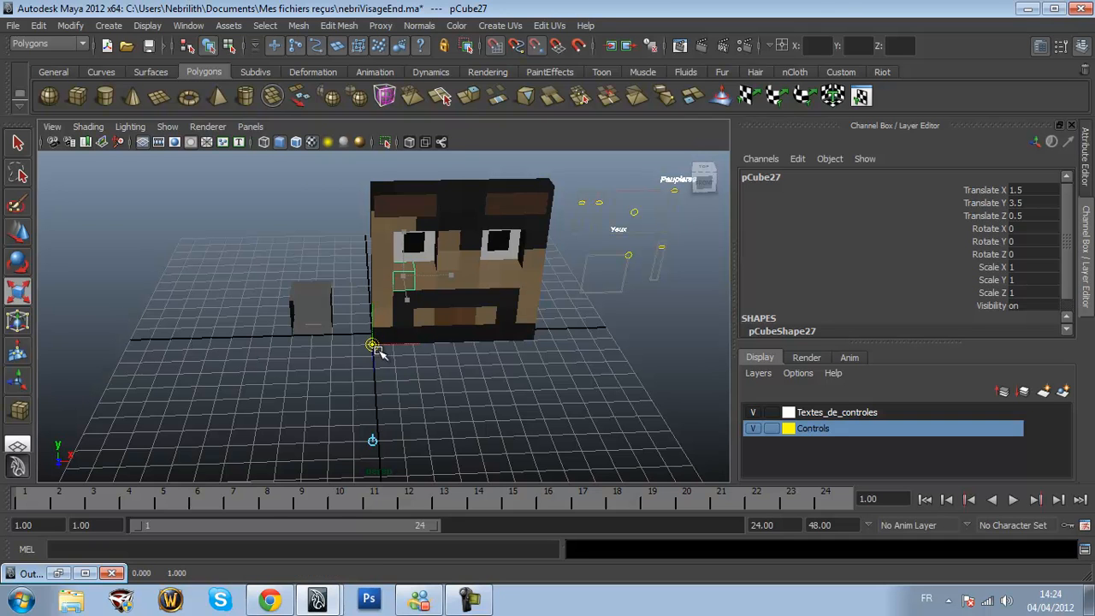
{"action": "key", "text": "Insert"}
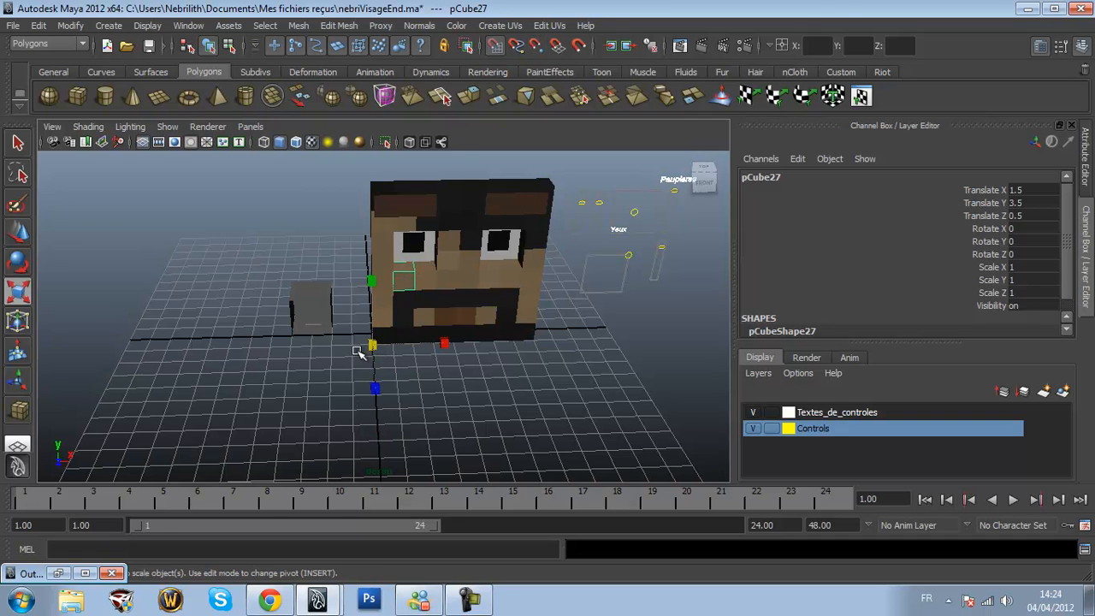
Try scaling the cheek cube uniformly to about 0.577, and undo its scale and pivot changes
{"action": "left_click_drag", "start_coordinate": [374, 346], "coordinate": [336, 355]}
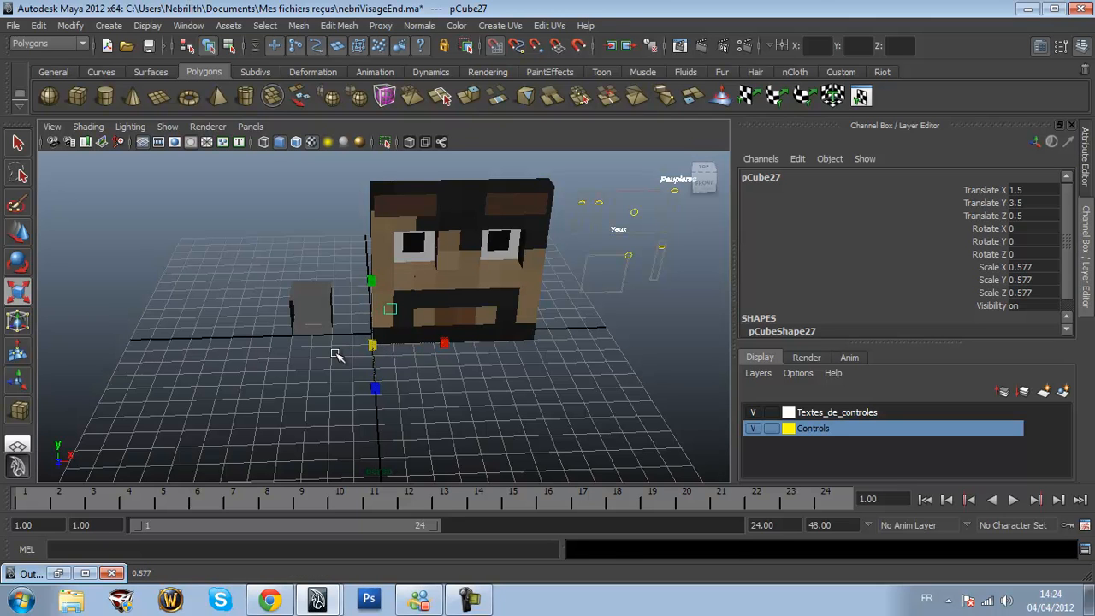
{"action": "key", "text": "ctrl+z"}
{"action": "key", "text": "ctrl+z"}
{"action": "key", "text": "ctrl+z"}
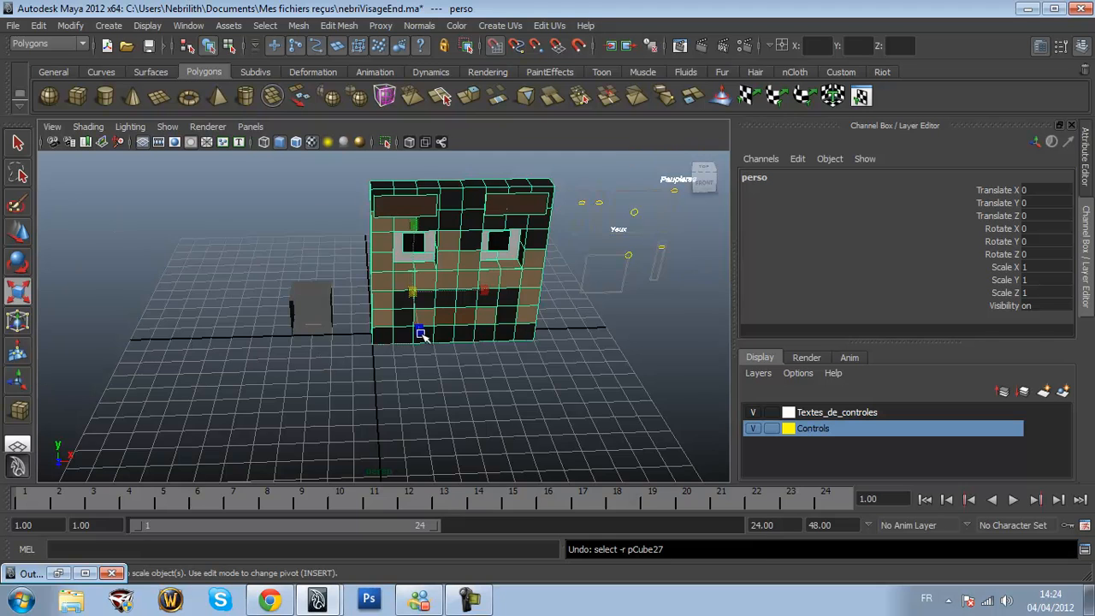
Move the perso group's pivot to the face's lower corner near the grid origin
{"action": "scroll", "coordinate": [422, 334], "scroll_direction": "up", "scroll_amount": 3}
{"action": "key", "text": "Insert"}
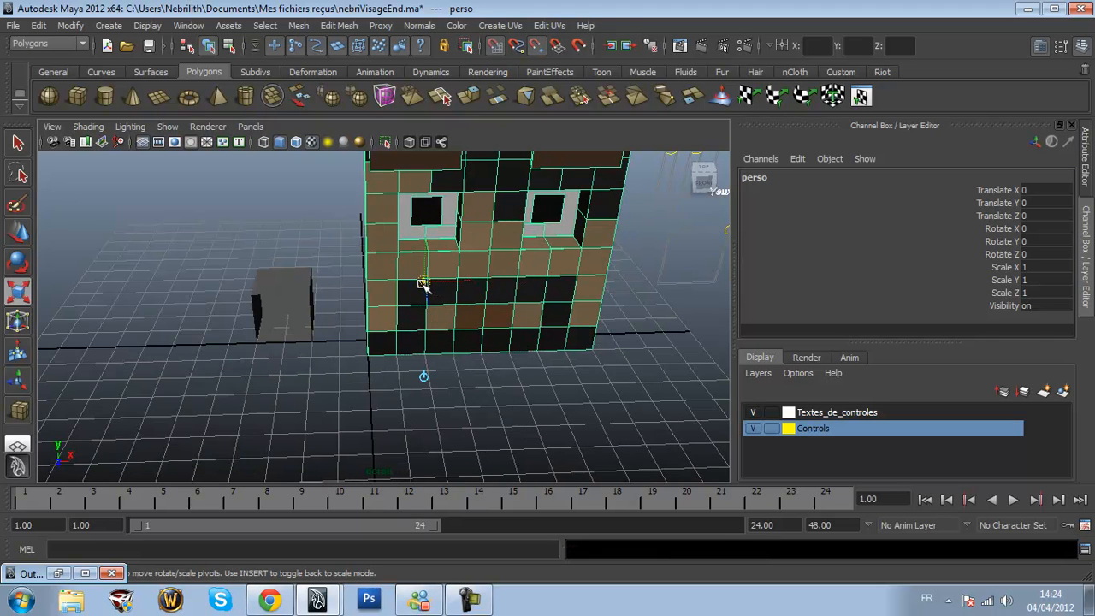
{"action": "left_click_drag", "start_coordinate": [423, 285], "coordinate": [303, 371]}
{"action": "key", "text": "Insert"}
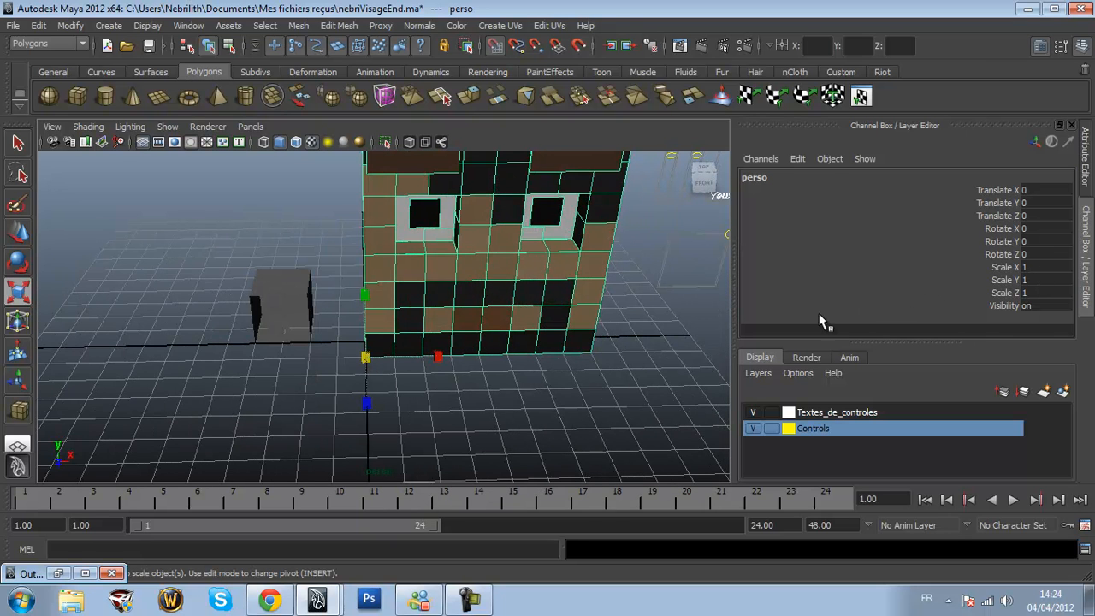
Open the perso group's X scale for editing and switch its meshes to smoothed display
{"action": "left_click", "coordinate": [1038, 267]}
{"action": "scroll", "coordinate": [567, 352], "scroll_direction": "down", "scroll_amount": 5}
{"action": "left_click_drag", "start_coordinate": [299, 354], "coordinate": [369, 330], "text": "alt"}
{"action": "key", "text": "2"}
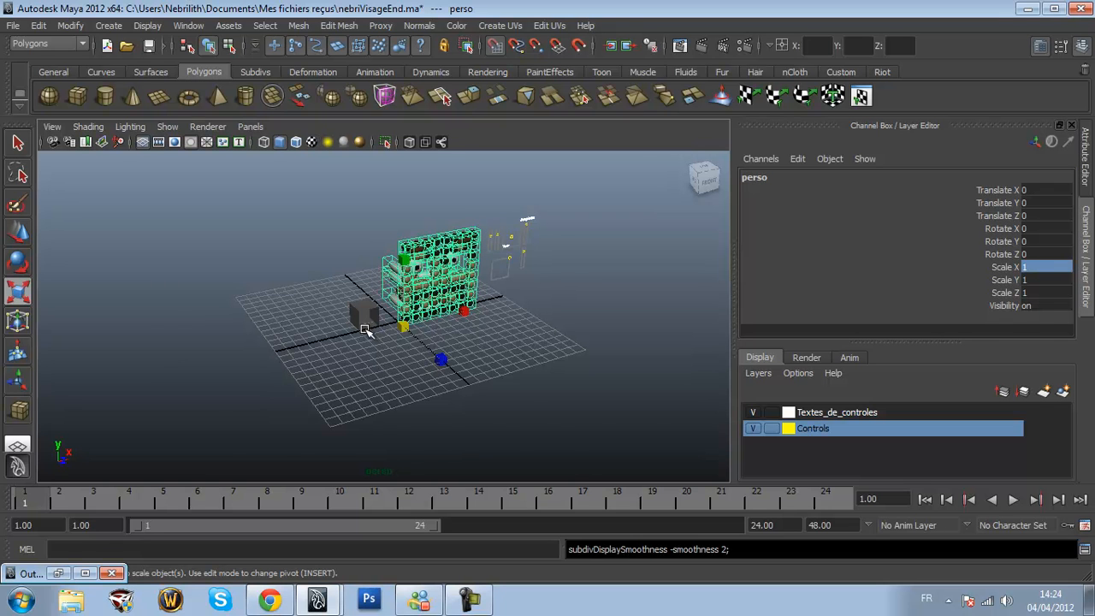
Undo the perso group's pivot moves and return its meshes to unsmoothed display
{"action": "scroll", "coordinate": [535, 349], "scroll_direction": "up", "scroll_amount": 5}
{"action": "key", "text": "ctrl+z"}
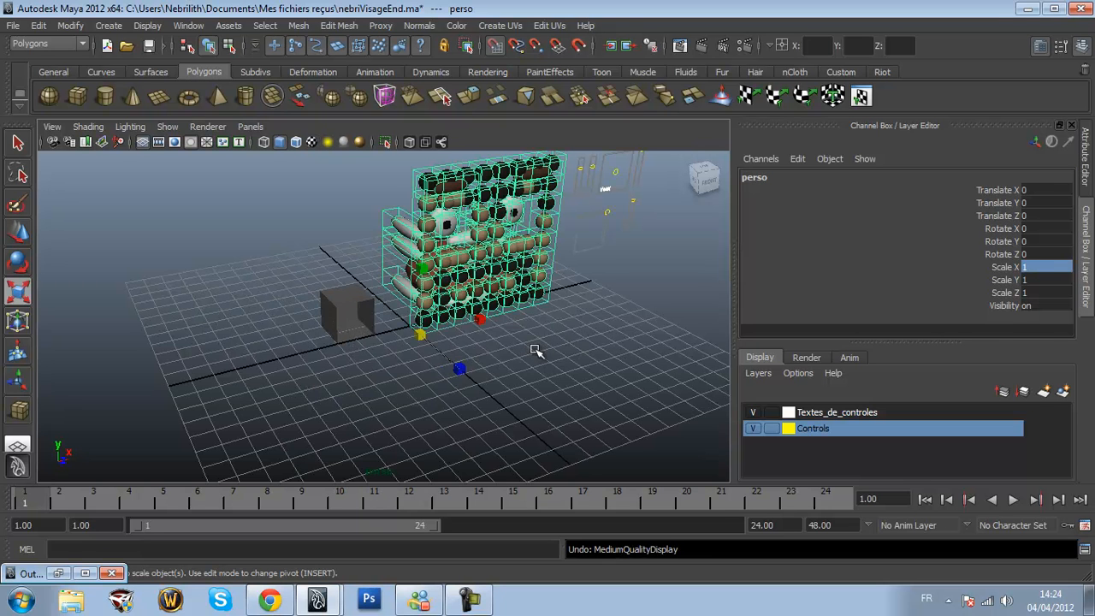
{"action": "left_click", "coordinate": [591, 355]}
{"action": "key", "text": "ctrl+z"}
{"action": "key", "text": "ctrl+z"}
{"action": "key", "text": "ctrl+z"}
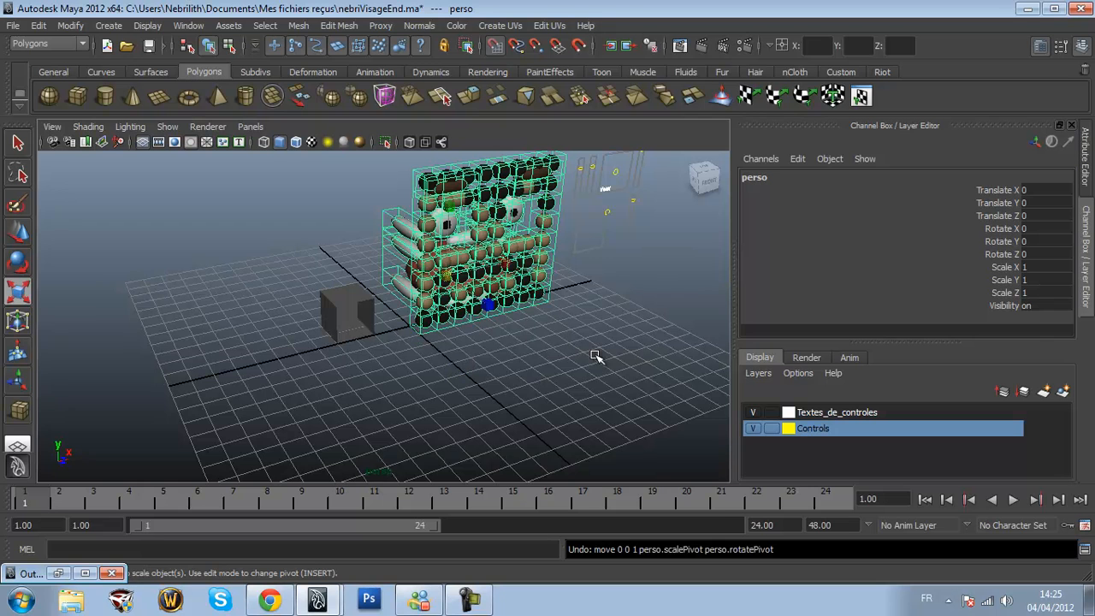
{"action": "key", "text": "1"}
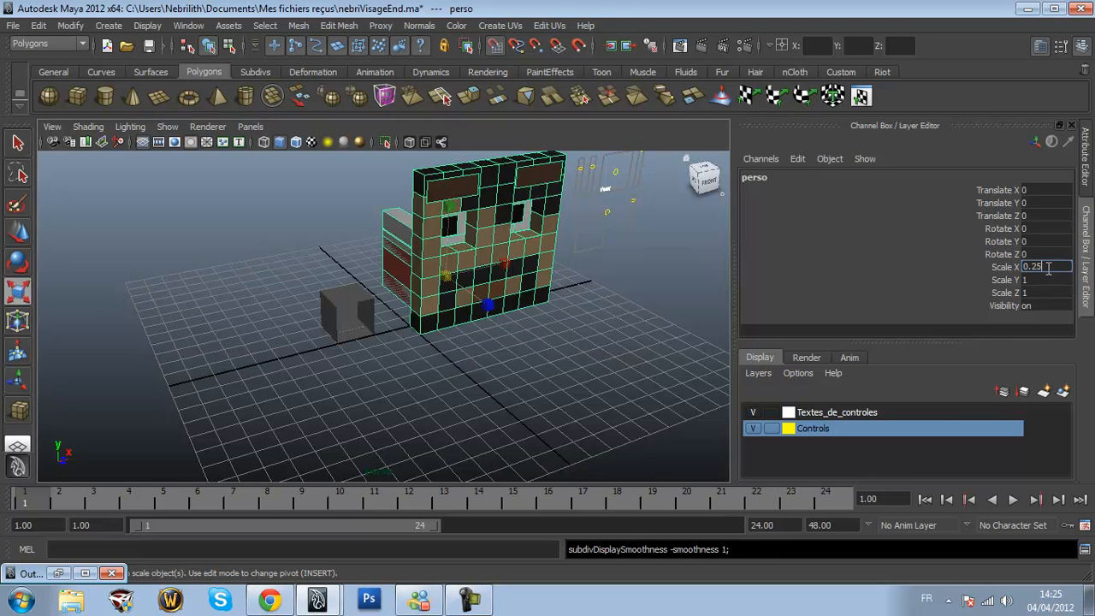
Scale the perso group to 0.25 in X, Y and Z about its current pivot
{"action": "key", "text": "Tab"}
{"action": "type", "text": "0.25"}
{"action": "key", "text": "Tab"}
{"action": "type", "text": "0.25"}
{"action": "key", "text": "Return"}
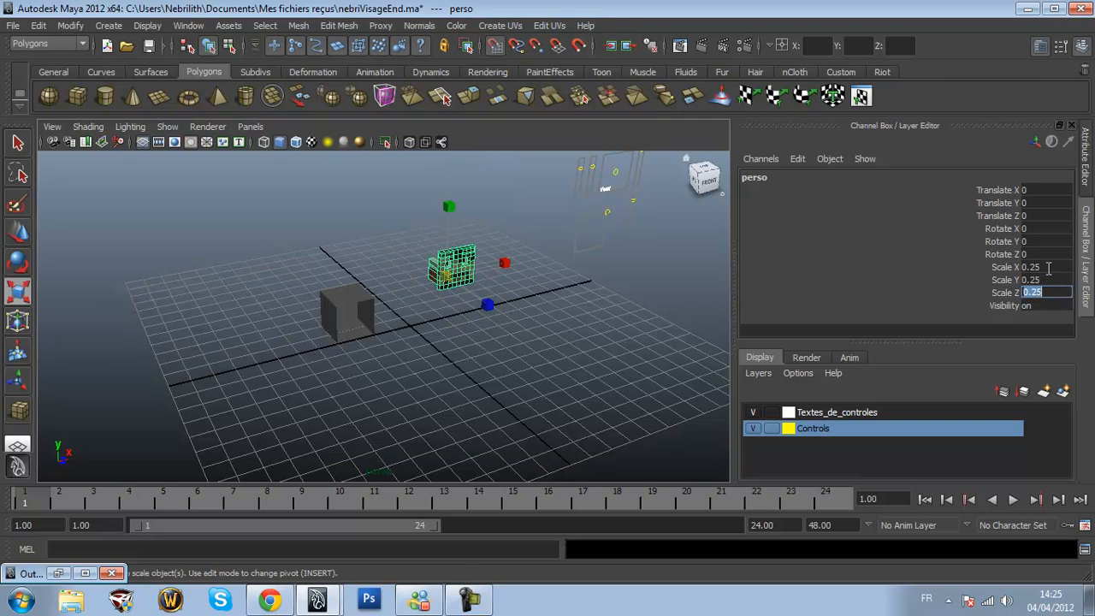
Try moving the scaled perso group down toward the grid, and undo both the move and the scaling
{"action": "key", "text": "w"}
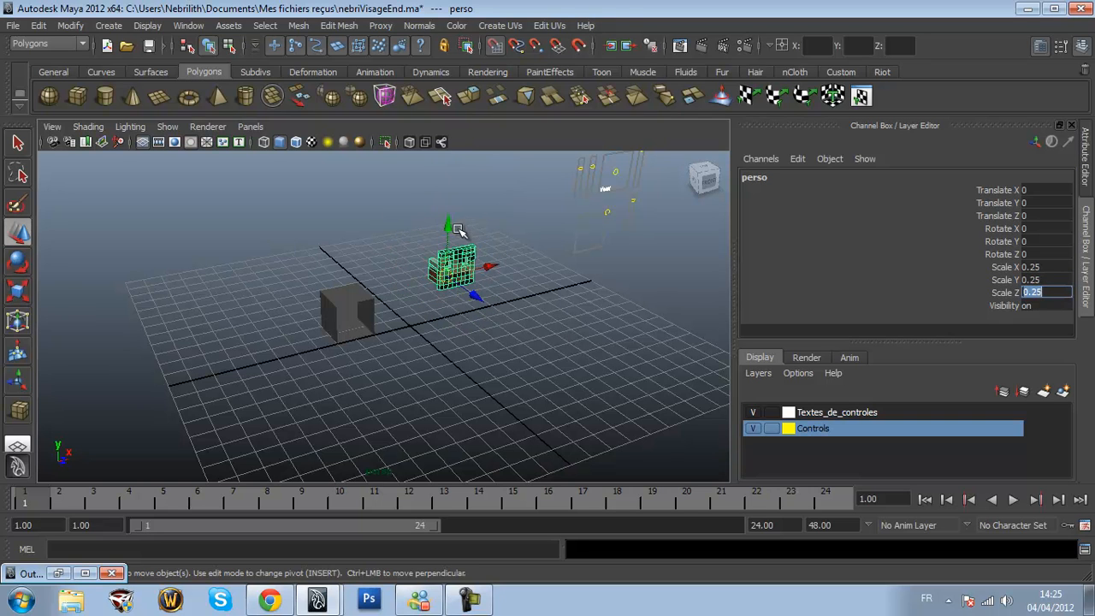
{"action": "left_click", "coordinate": [446, 223]}
{"action": "left_click_drag", "start_coordinate": [446, 223], "coordinate": [448, 297]}
{"action": "key", "text": "ctrl+z"}
{"action": "key", "text": "ctrl+z"}
{"action": "key", "text": "ctrl+z"}
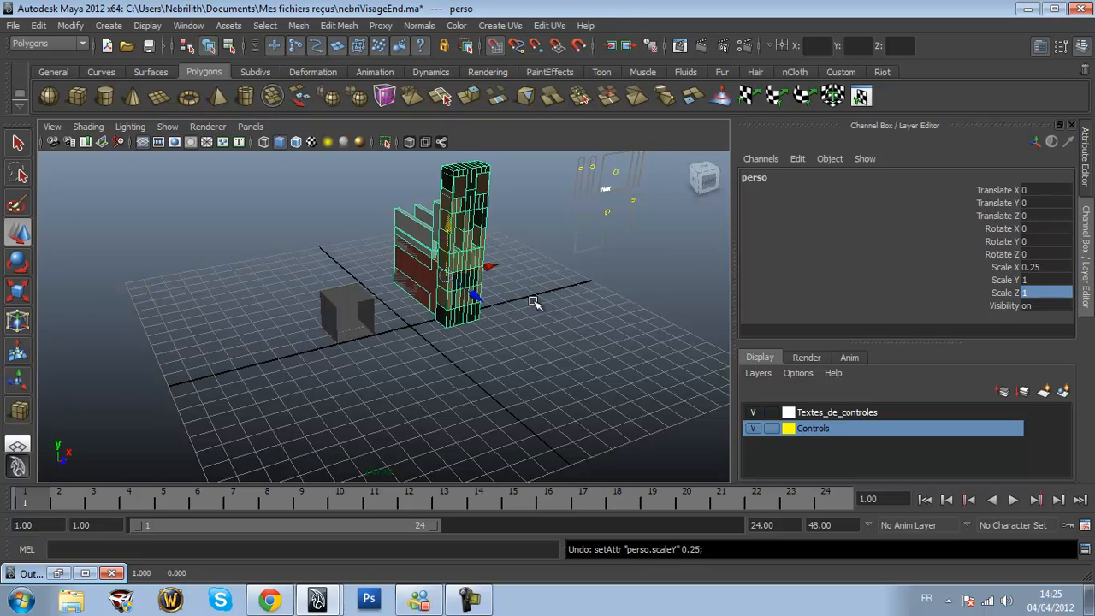
{"action": "key", "text": "ctrl+z"}
{"action": "key", "text": "ctrl+z"}
Place the perso group's pivot at the face's lower corner near the grid origin and set its X, Y and Z scale to 0.25
{"action": "left_click_drag", "start_coordinate": [539, 254], "coordinate": [398, 361], "text": "alt"}
{"action": "scroll", "coordinate": [495, 274], "scroll_direction": "up", "scroll_amount": 5}
{"action": "double_click", "coordinate": [1043, 267]}
{"action": "type", "text": "0.25"}
{"action": "key", "text": "Tab"}
{"action": "type", "text": "0.25"}
{"action": "key", "text": "Tab"}
{"action": "type", "text": "0"}
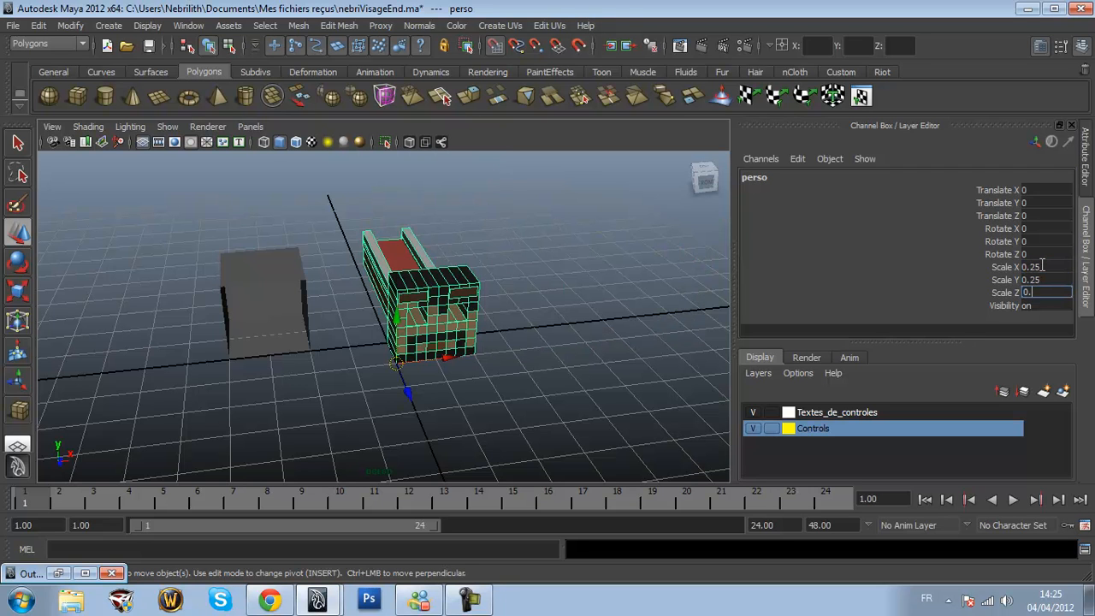
{"action": "type", "text": ".25"}
{"action": "key", "text": "Return"}
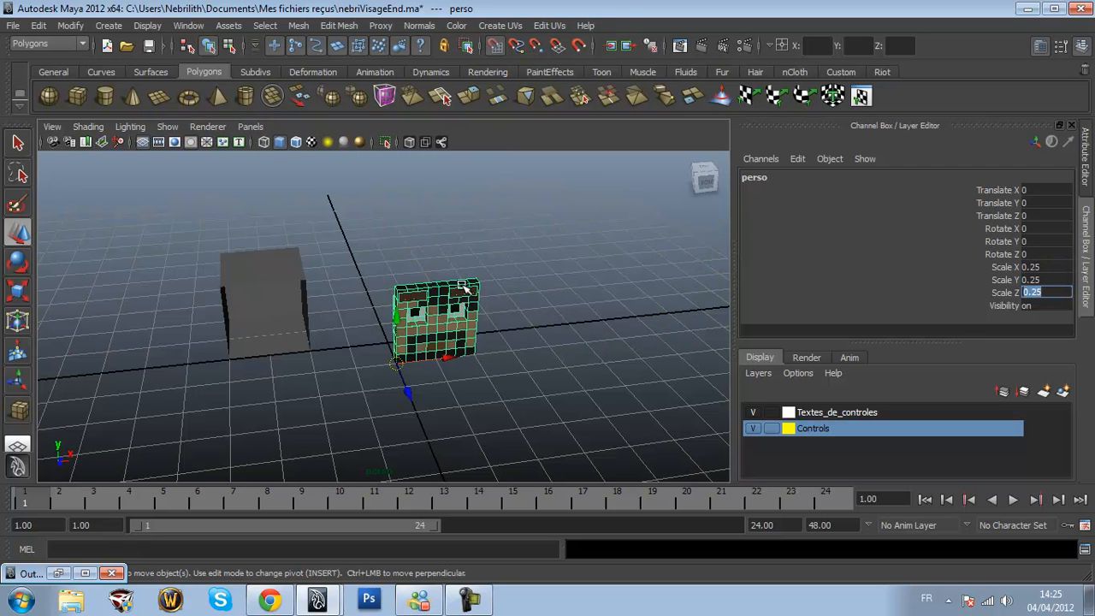
Move the perso group back along Z and set its Translate Z to -1
{"action": "left_click_drag", "start_coordinate": [391, 359], "coordinate": [497, 215], "text": "alt"}
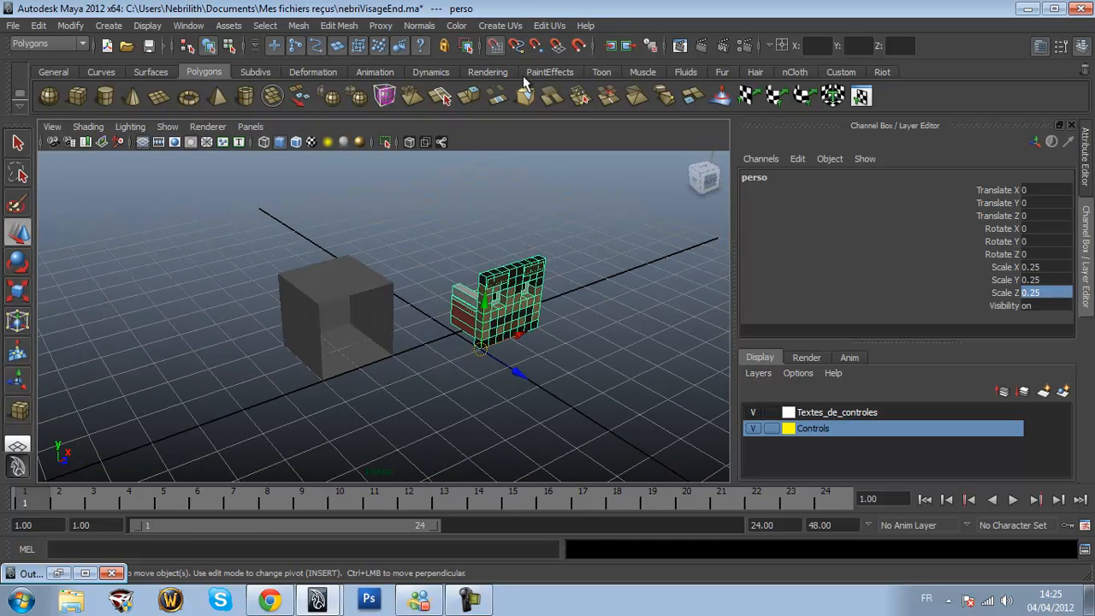
{"action": "left_click_drag", "start_coordinate": [518, 371], "coordinate": [479, 369]}
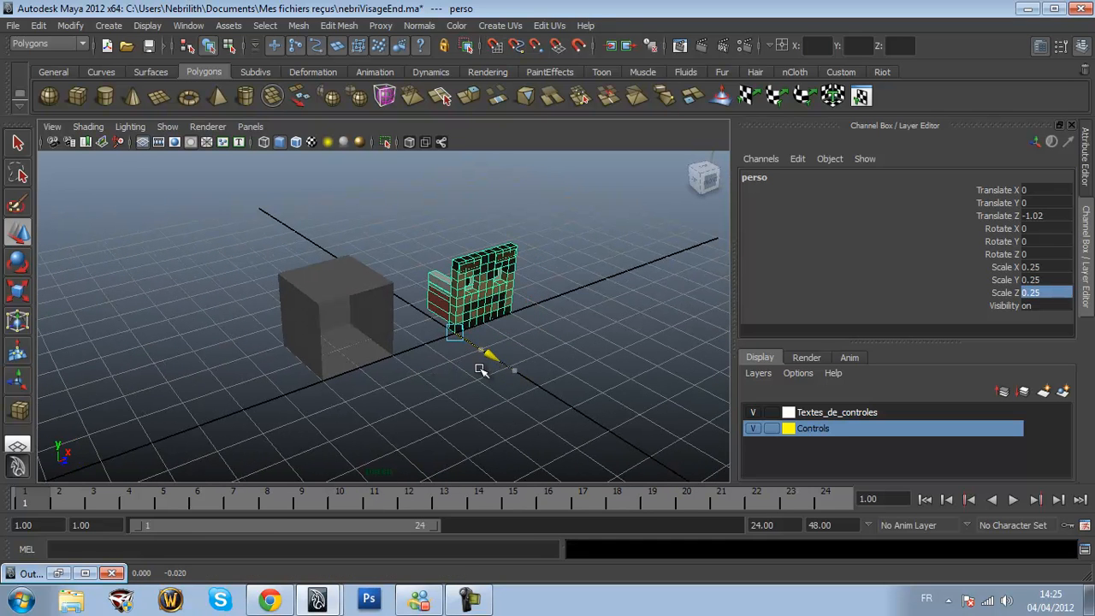
{"action": "double_click", "coordinate": [1053, 216]}
{"action": "key", "text": "Return"}
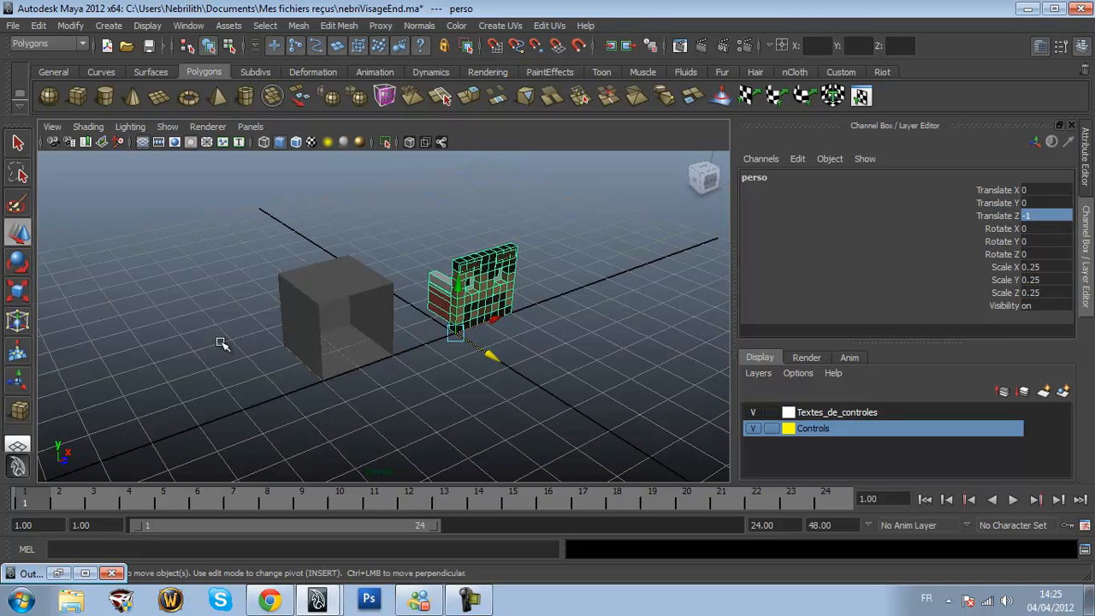
Move the perso group along X to about -4 so the face covers the cube's open front
{"action": "left_click_drag", "start_coordinate": [484, 319], "coordinate": [367, 356]}
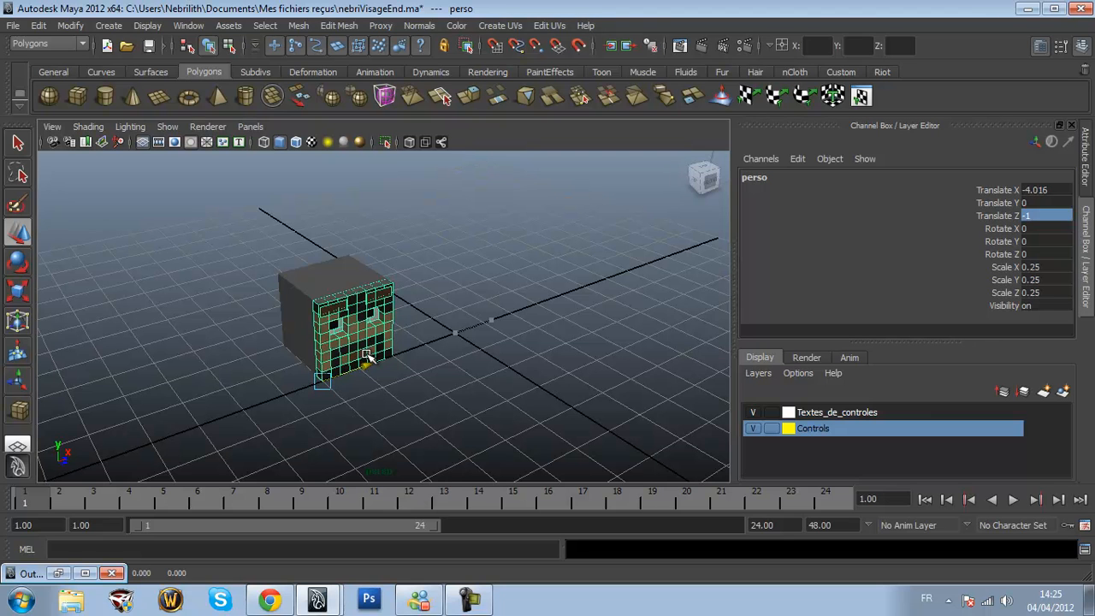
{"action": "left_click", "coordinate": [1067, 186]}
{"action": "key", "text": "Return"}
{"action": "left_click", "coordinate": [477, 328]}
{"action": "scroll", "coordinate": [418, 342], "scroll_direction": "up", "scroll_amount": 8}
{"action": "left_click_drag", "start_coordinate": [302, 327], "coordinate": [271, 298], "text": "alt"}
{"action": "scroll", "coordinate": [313, 321], "scroll_direction": "down", "scroll_amount": 5}
{"action": "scroll", "coordinate": [271, 298], "scroll_direction": "down", "scroll_amount": 3}
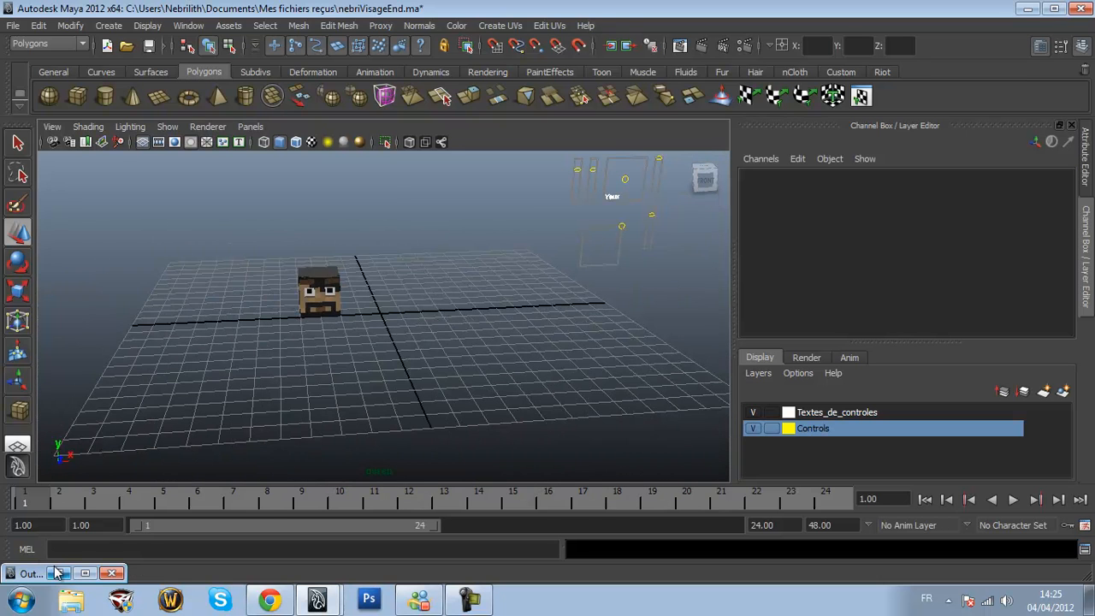
Select the sliders group in the Outliner and set its X, Y and Z scale to 0.25
{"action": "left_click", "coordinate": [57, 572]}
{"action": "left_click", "coordinate": [78, 149]}
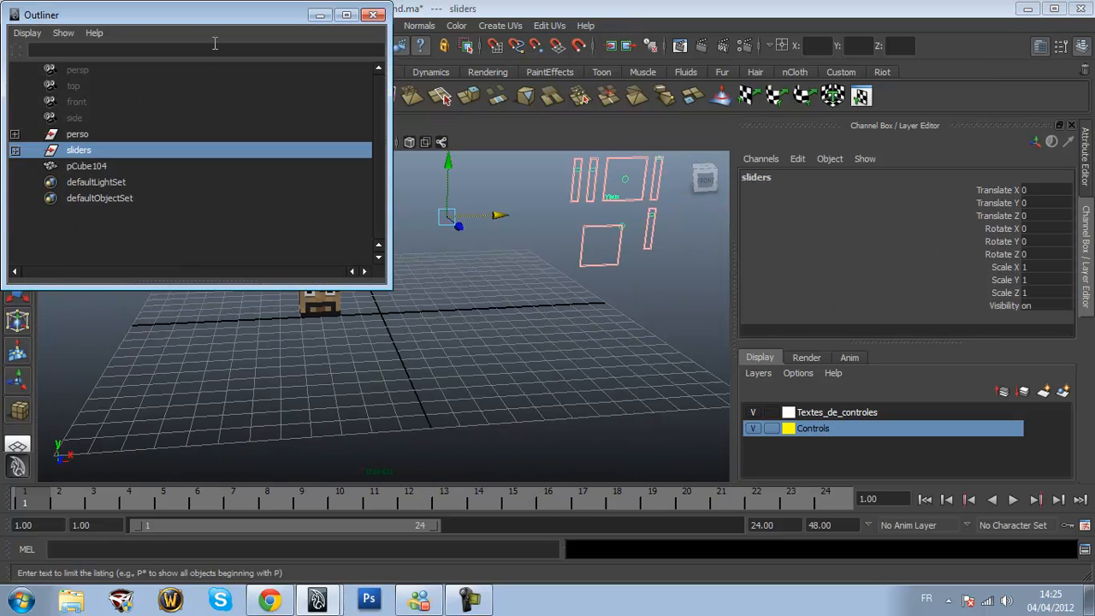
{"action": "left_click", "coordinate": [316, 16]}
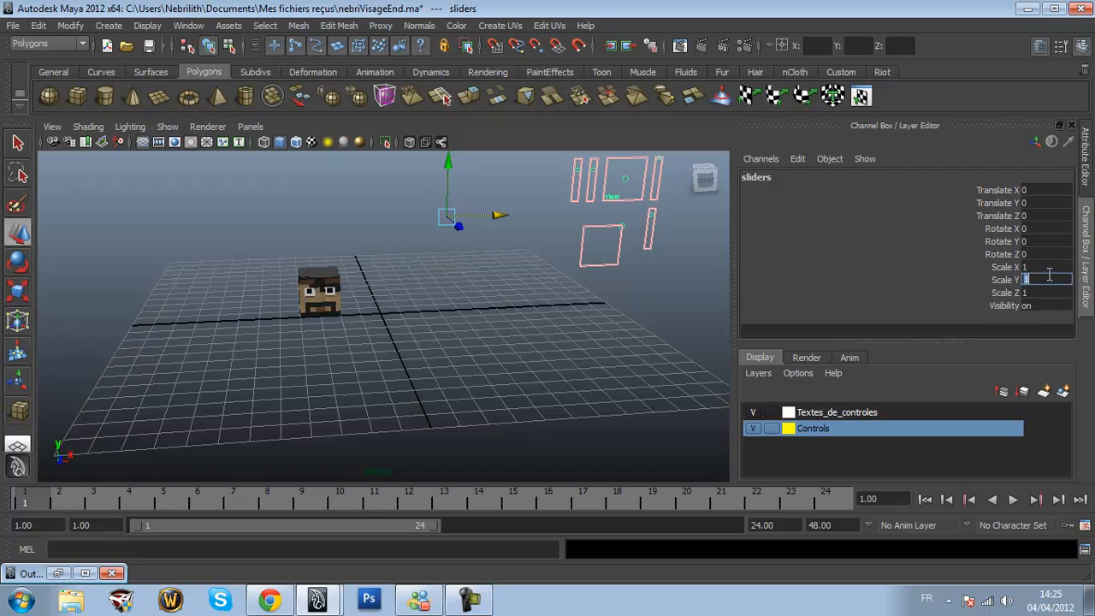
{"action": "key", "text": "Tab"}
{"action": "type", "text": "0.25"}
{"action": "key", "text": "Tab"}
{"action": "type", "text": "0.25"}
{"action": "key", "text": "Return"}
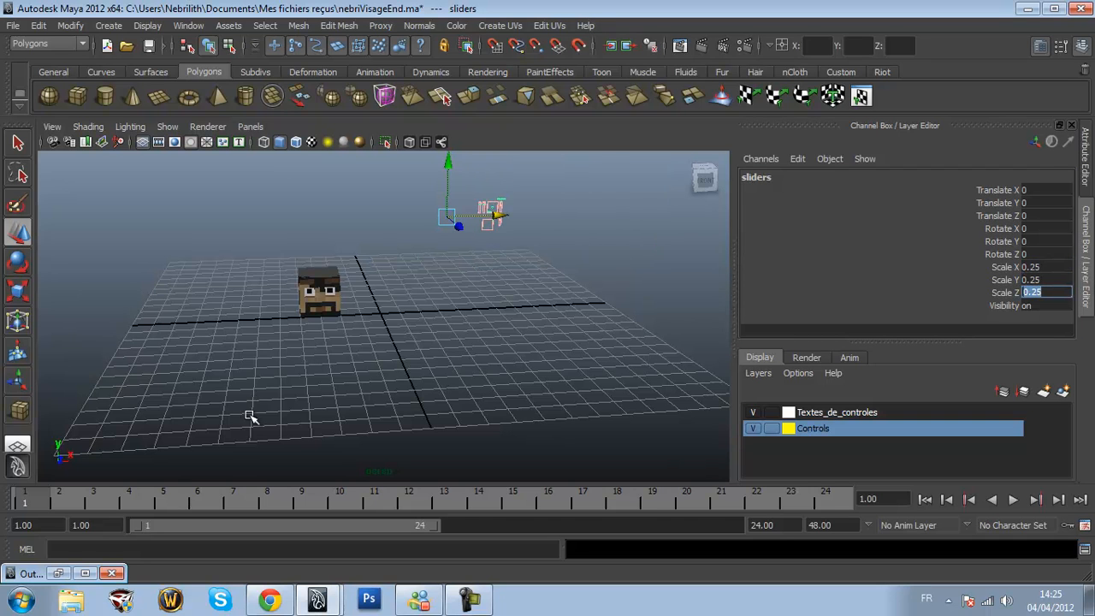
Move the sliders group beside the head, to about -5.04 in X and -3.18 in Y
{"action": "left_click_drag", "start_coordinate": [499, 218], "coordinate": [377, 216]}
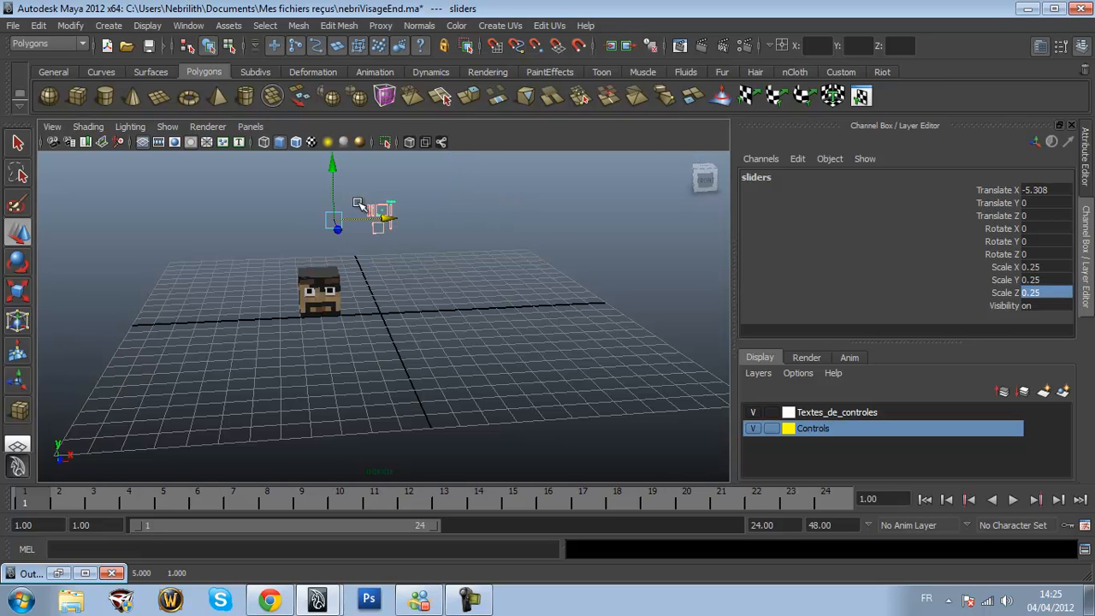
{"action": "left_click_drag", "start_coordinate": [332, 168], "coordinate": [333, 240]}
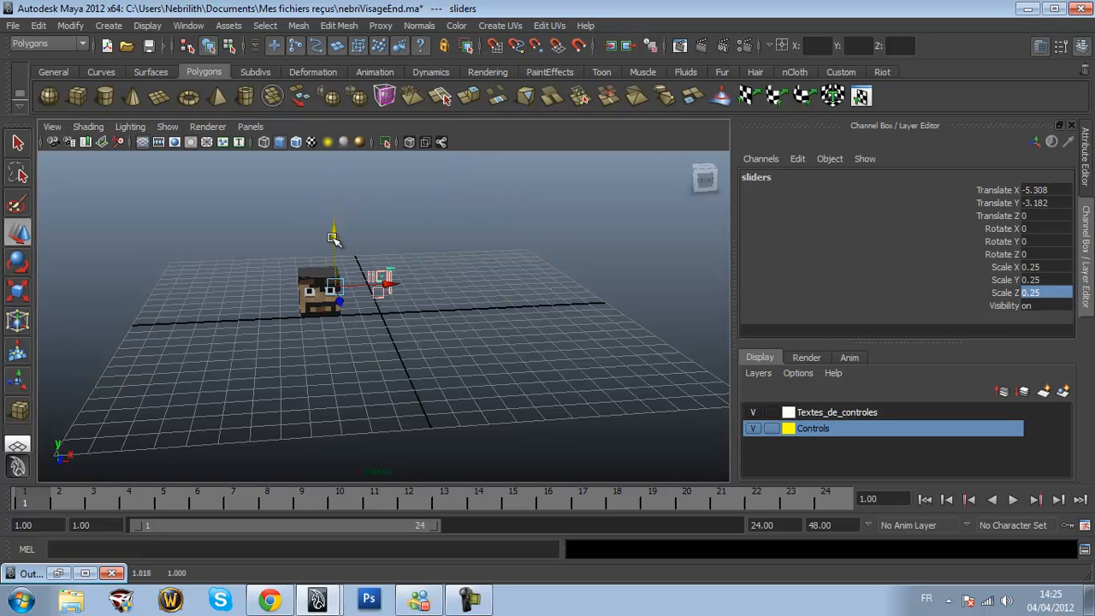
{"action": "left_click_drag", "start_coordinate": [390, 282], "coordinate": [395, 285]}
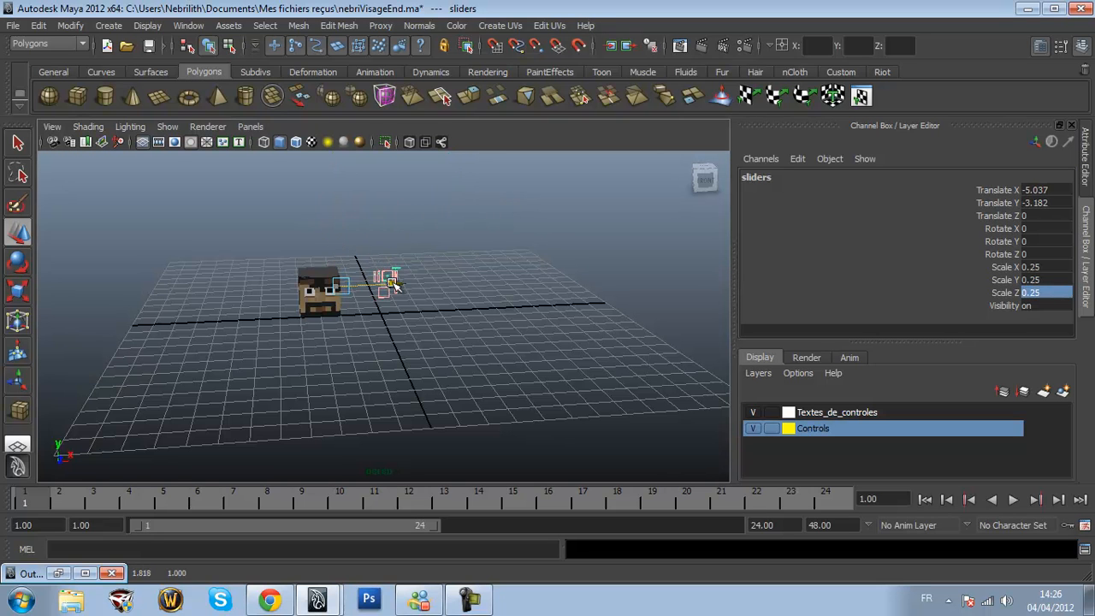
{"action": "left_click", "coordinate": [372, 367]}
{"action": "scroll", "coordinate": [372, 367], "scroll_direction": "up", "scroll_amount": 5}
{"action": "scroll", "coordinate": [367, 365], "scroll_direction": "down", "scroll_amount": 3}
{"action": "middle_click_drag", "start_coordinate": [392, 338], "coordinate": [411, 349], "text": "alt"}
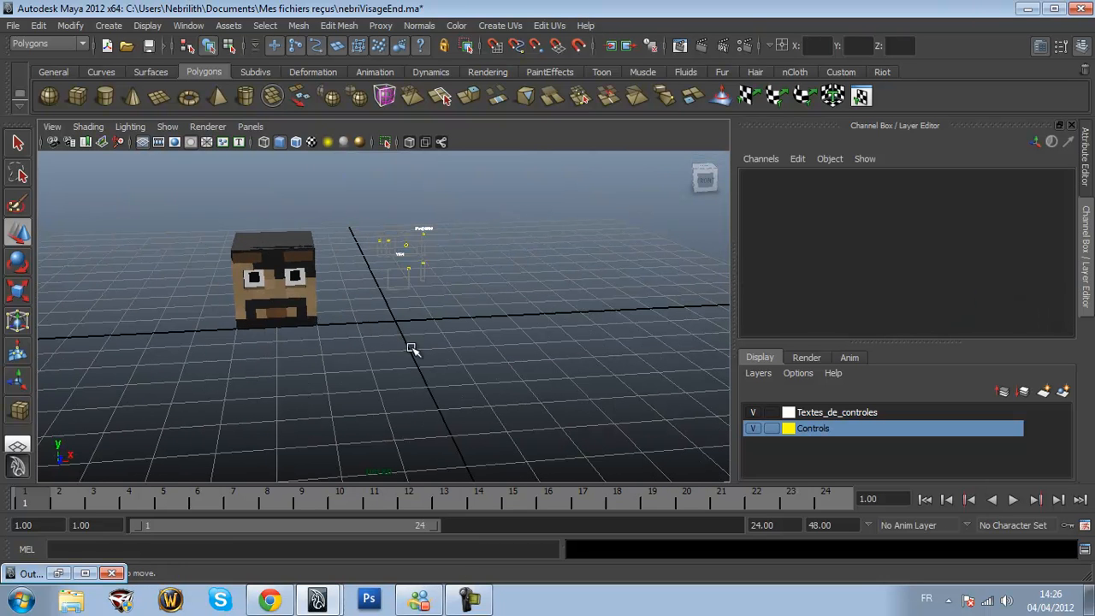
Test the yellow control in the lower slider box and examine how the face sits on the cube
{"action": "left_click", "coordinate": [409, 267]}
{"action": "mouse_move", "coordinate": [409, 272]}
{"action": "left_mouse_down"}
{"action": "mouse_move", "coordinate": [376, 323]}
{"action": "mouse_move", "coordinate": [419, 268]}
{"action": "left_mouse_up"}
{"action": "left_click", "coordinate": [426, 348]}
{"action": "scroll", "coordinate": [292, 313], "scroll_direction": "up", "scroll_amount": 5}
{"action": "middle_click_drag", "start_coordinate": [293, 313], "coordinate": [425, 339], "text": "alt"}
{"action": "left_click_drag", "start_coordinate": [422, 337], "coordinate": [470, 341], "text": "alt"}
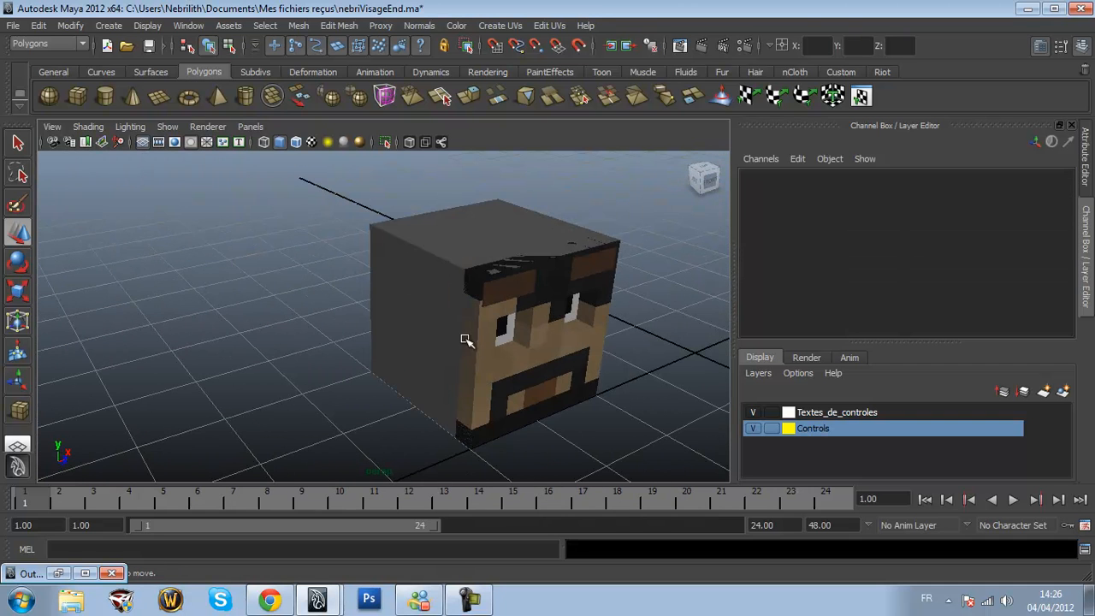
Assign the head cube to a new display layer and hide that layer
{"action": "left_click", "coordinate": [420, 238]}
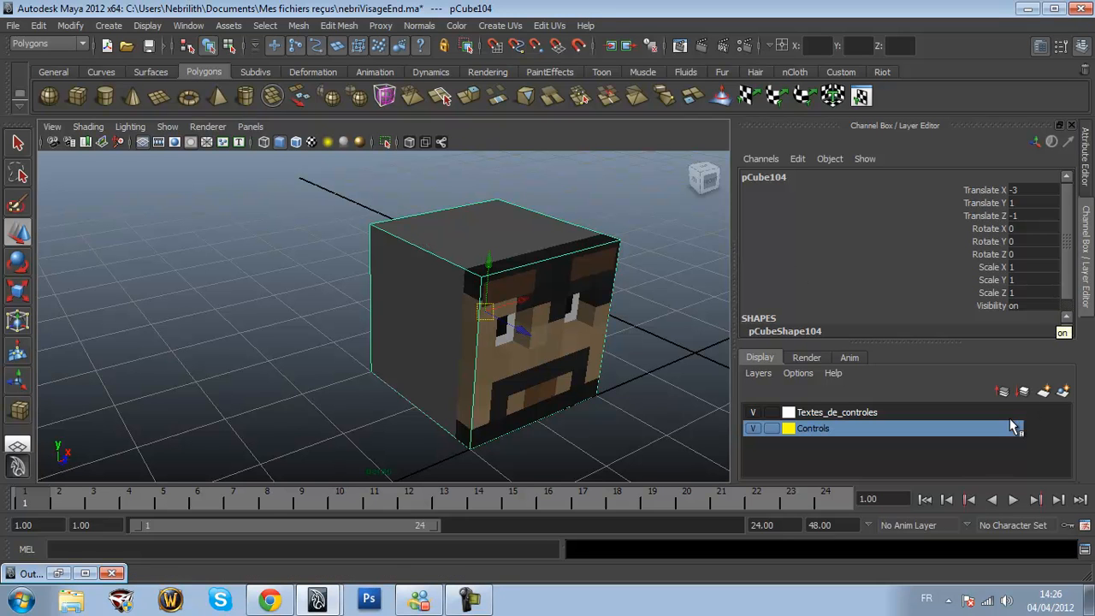
{"action": "left_click", "coordinate": [1063, 391]}
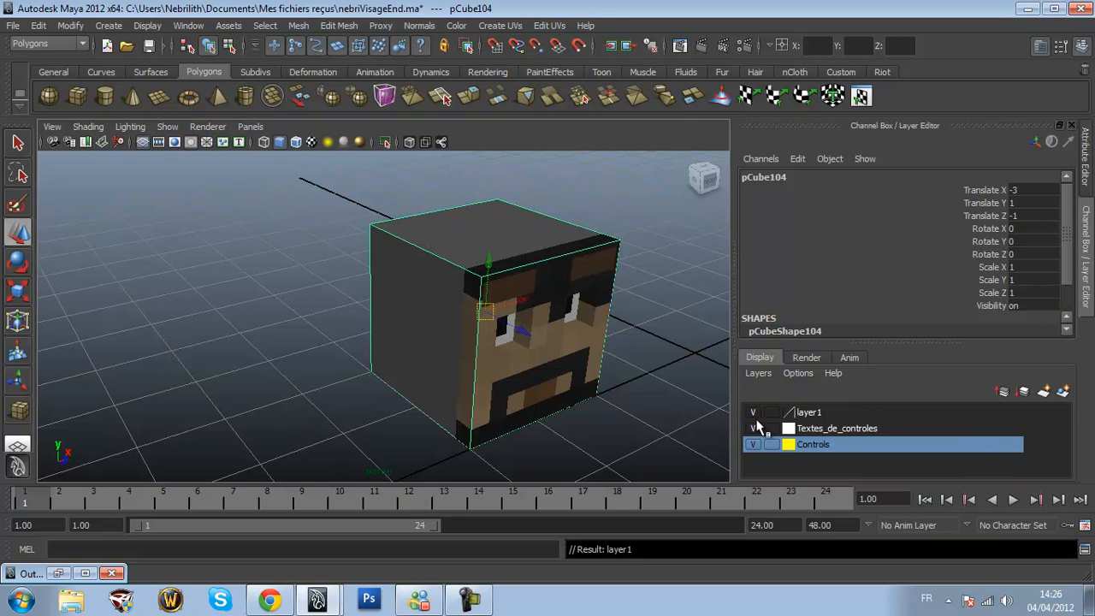
{"action": "left_click", "coordinate": [754, 413]}
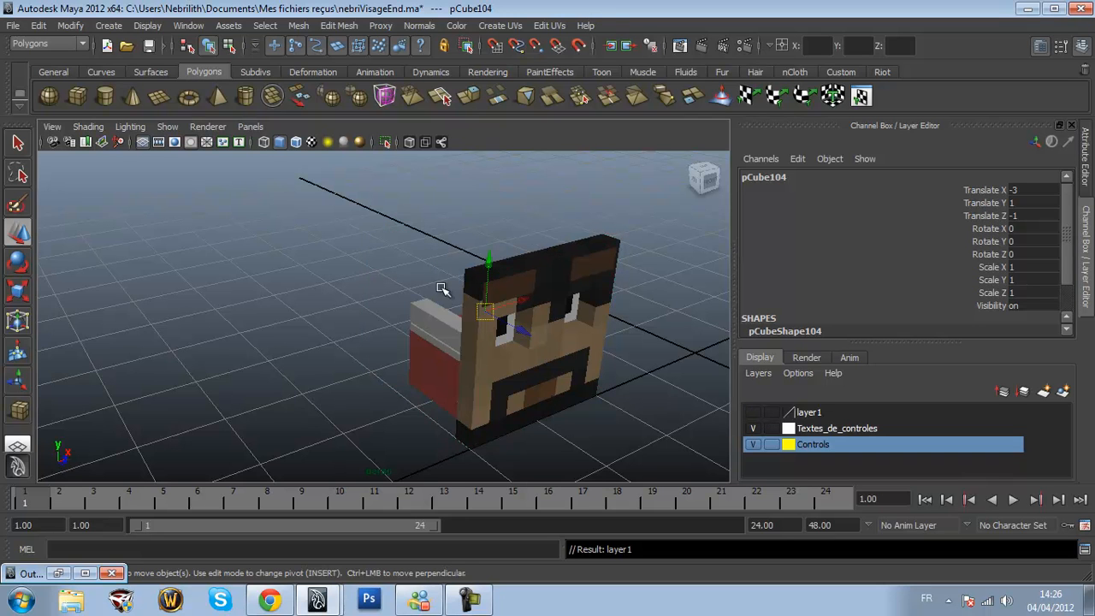
Delete the outward side faces of the top three blocks in the face's outer column
{"action": "scroll", "coordinate": [428, 278], "scroll_direction": "up", "scroll_amount": 3}
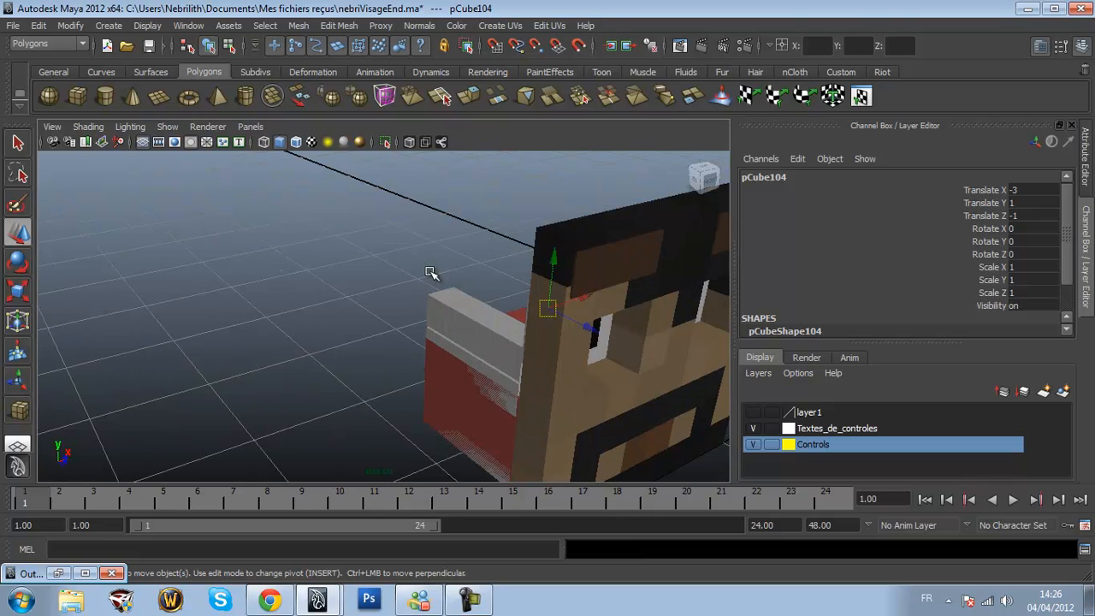
{"action": "left_click", "coordinate": [589, 249]}
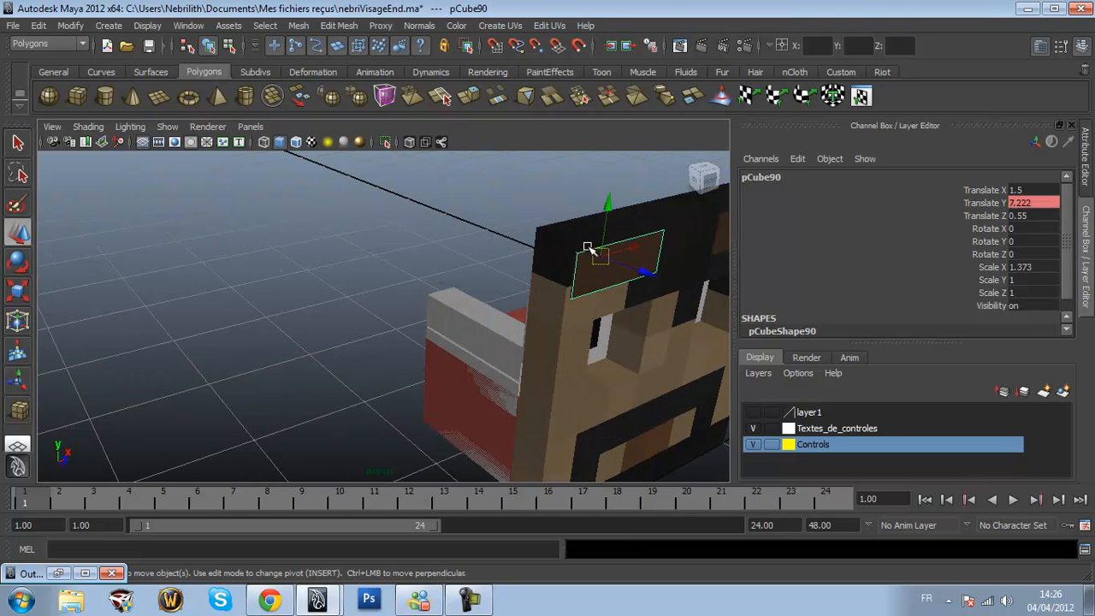
{"action": "left_click", "coordinate": [545, 255]}
{"action": "key", "text": "F8"}
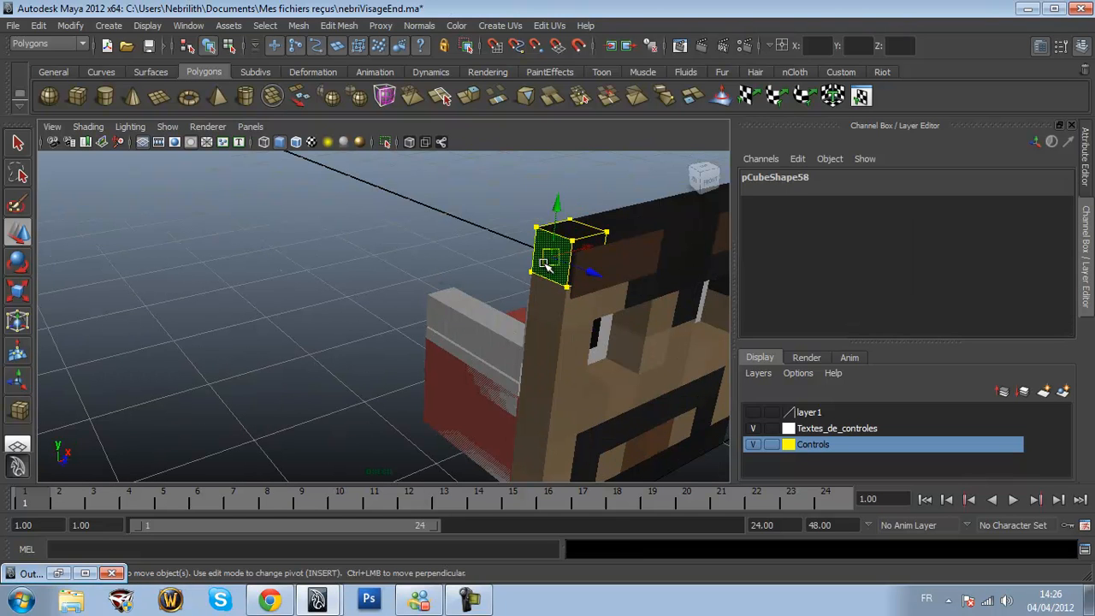
{"action": "left_click", "coordinate": [548, 306]}
{"action": "right_click_drag", "start_coordinate": [550, 309], "coordinate": [542, 354]}
{"action": "left_click", "coordinate": [551, 308]}
{"action": "key", "text": "F8"}
{"action": "left_click", "coordinate": [543, 353]}
{"action": "left_click", "coordinate": [541, 356]}
{"action": "key", "text": "Delete"}
{"action": "scroll", "coordinate": [544, 358], "scroll_direction": "up", "scroll_amount": 4}
{"action": "scroll", "coordinate": [569, 357], "scroll_direction": "down", "scroll_amount": 3}
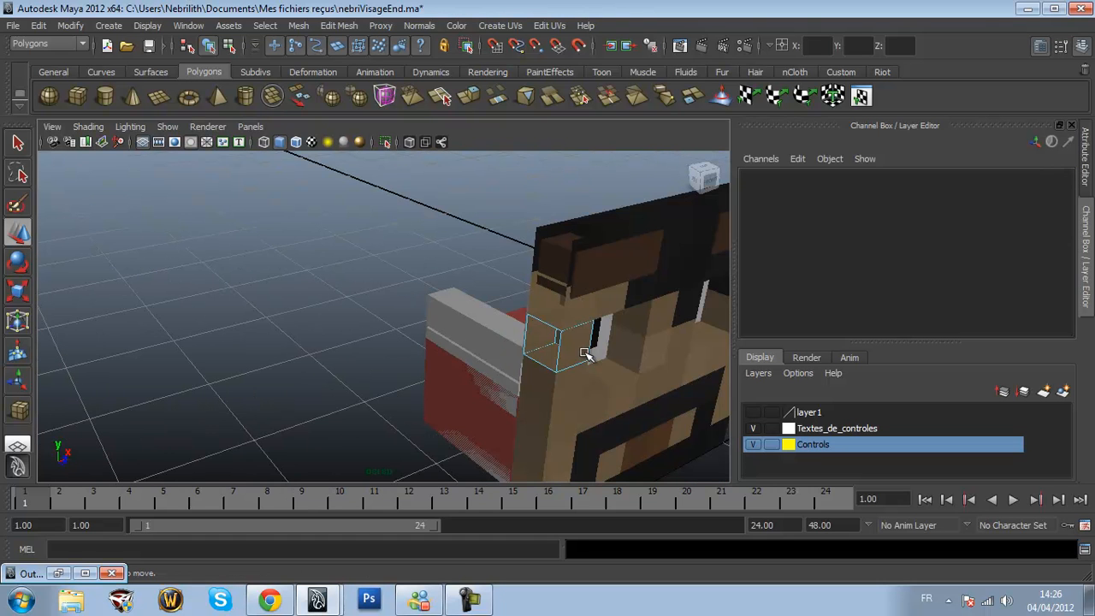
Delete the outward side faces of pCube34 and pCube26, the next two blocks down the face's outer column
{"action": "left_click", "coordinate": [699, 188]}
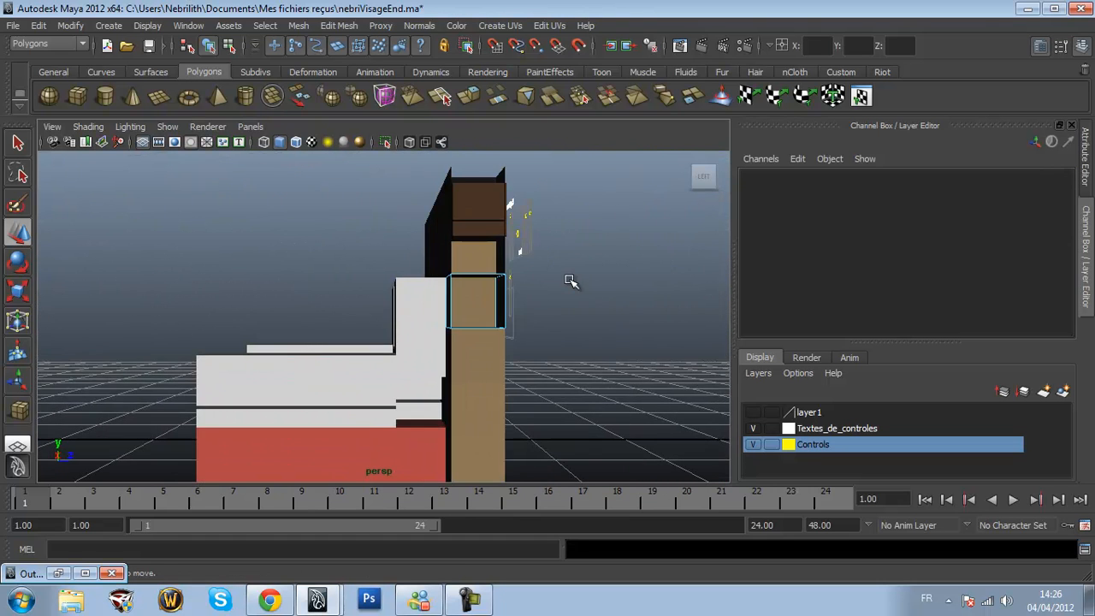
{"action": "left_click", "coordinate": [294, 389]}
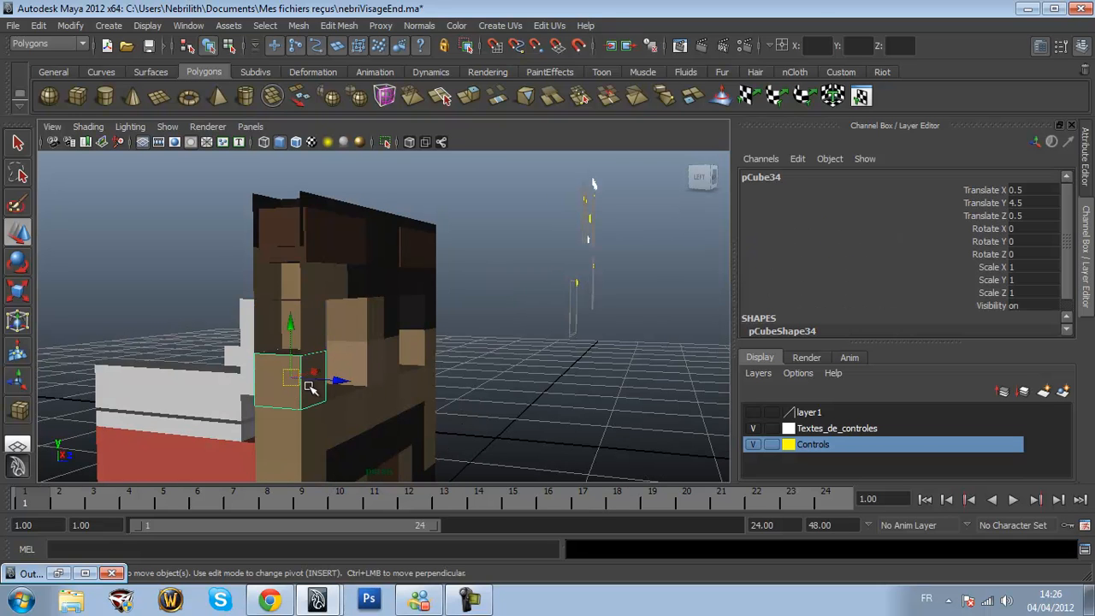
{"action": "key", "text": "F11"}
{"action": "left_click", "coordinate": [270, 395]}
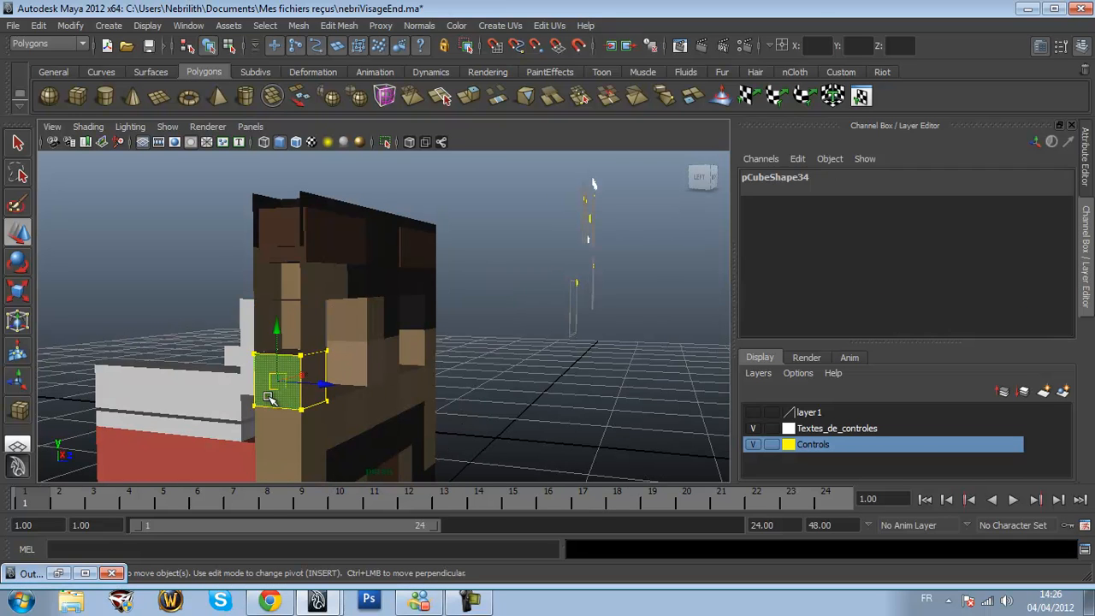
{"action": "key", "text": "Delete"}
{"action": "left_click", "coordinate": [274, 432]}
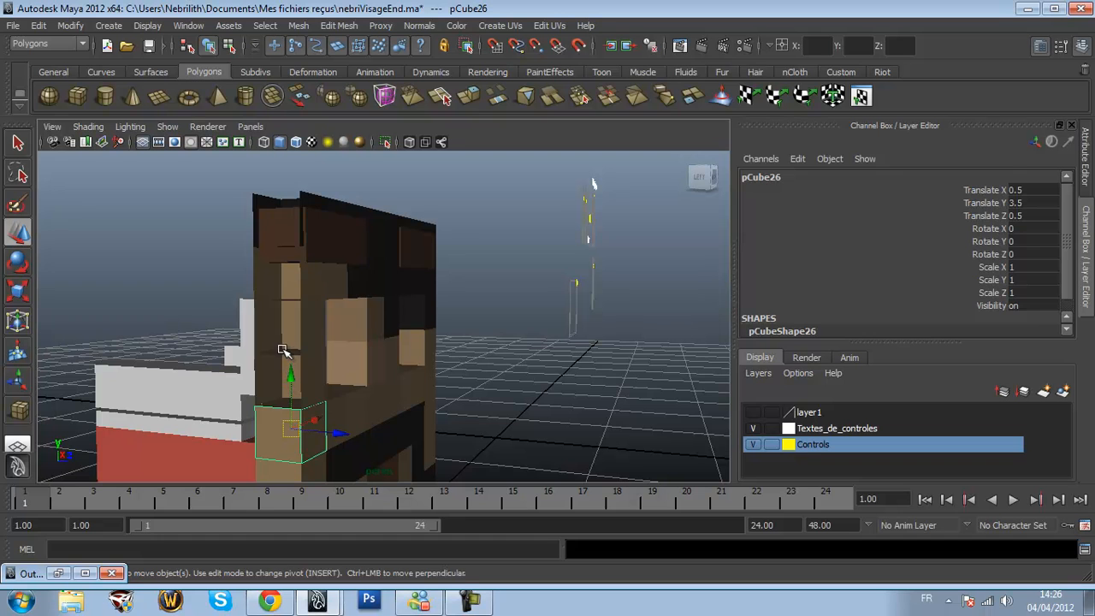
{"action": "key", "text": "F11"}
{"action": "left_click", "coordinate": [268, 444]}
{"action": "key", "text": "Delete"}
Delete the outward side face of pCube18 in the face's outer column
{"action": "scroll", "coordinate": [357, 416], "scroll_direction": "up", "scroll_amount": 3}
{"action": "middle_click_drag", "start_coordinate": [357, 416], "coordinate": [418, 336], "text": "alt"}
{"action": "scroll", "coordinate": [460, 265], "scroll_direction": "up", "scroll_amount": 3}
{"action": "scroll", "coordinate": [419, 347], "scroll_direction": "down", "scroll_amount": 8}
{"action": "scroll", "coordinate": [393, 373], "scroll_direction": "up", "scroll_amount": 2}
{"action": "middle_click_drag", "start_coordinate": [393, 373], "coordinate": [453, 288], "text": "alt"}
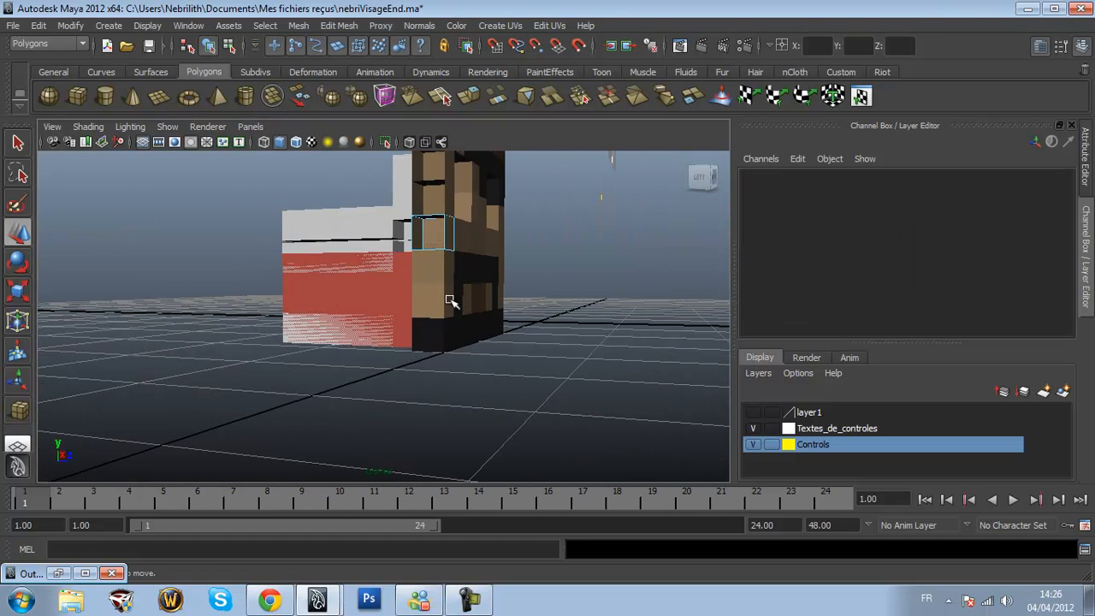
{"action": "scroll", "coordinate": [453, 288], "scroll_direction": "up", "scroll_amount": 2}
{"action": "left_click", "coordinate": [448, 257]}
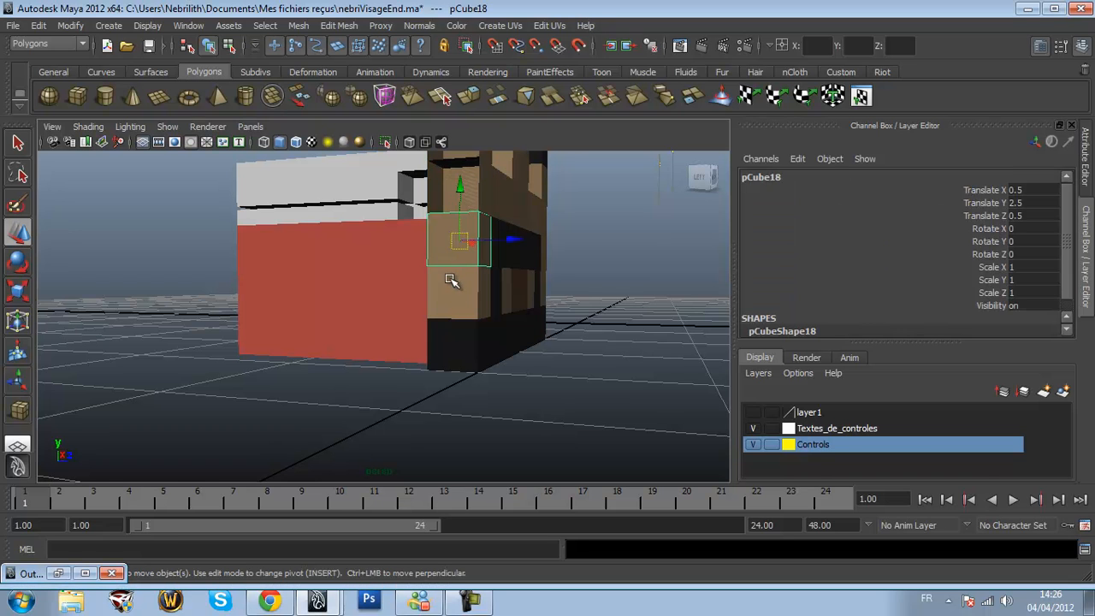
{"action": "key", "text": "F11"}
{"action": "left_click", "coordinate": [450, 244]}
{"action": "key", "text": "Delete"}
Delete the outward side faces of pCube10 and the black corner block beneath it
{"action": "left_click", "coordinate": [448, 302]}
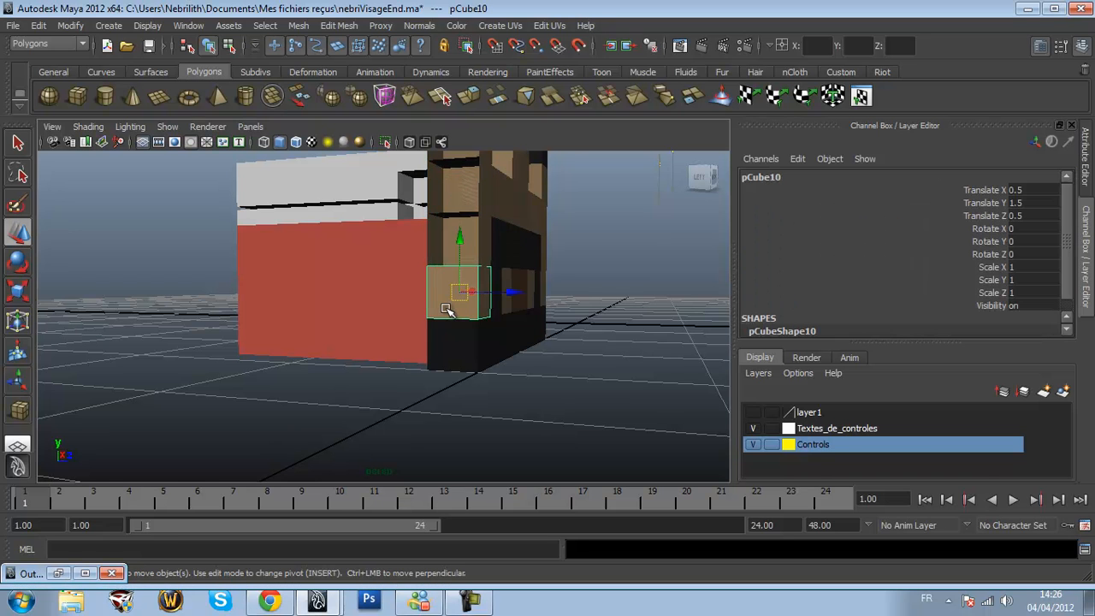
{"action": "key", "text": "F11"}
{"action": "left_click", "coordinate": [457, 295]}
{"action": "key", "text": "Delete"}
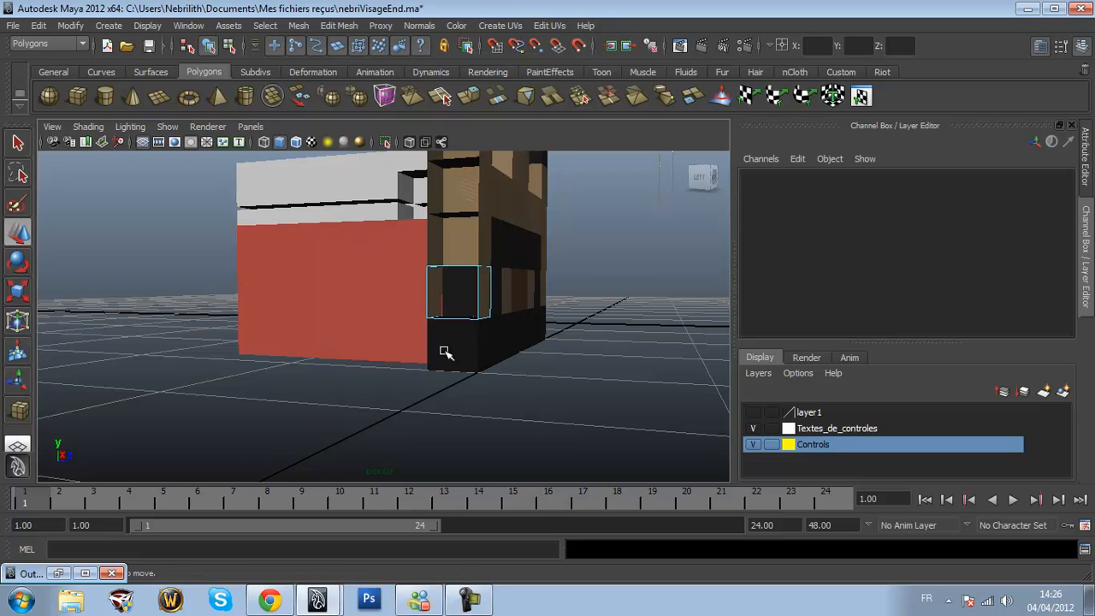
{"action": "left_click", "coordinate": [454, 349]}
{"action": "key", "text": "F11"}
{"action": "left_click", "coordinate": [455, 337]}
{"action": "key", "text": "Delete"}
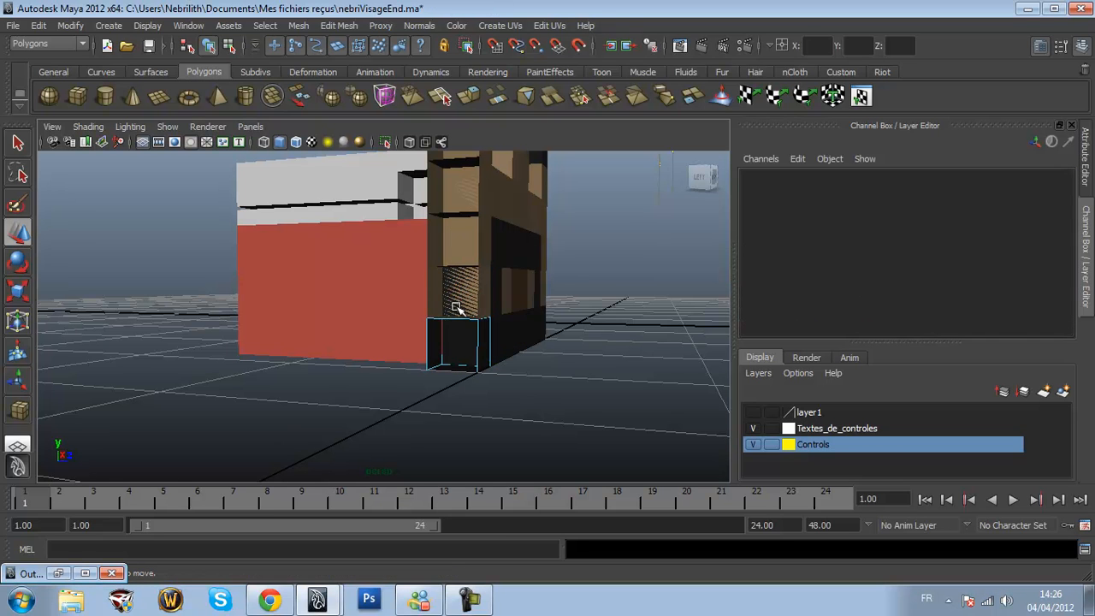
Delete the underside faces of the face's black corner block and the adjacent cube13
{"action": "left_click_drag", "start_coordinate": [519, 294], "coordinate": [509, 316], "text": "alt"}
{"action": "left_click_drag", "start_coordinate": [513, 261], "coordinate": [471, 382], "text": "alt"}
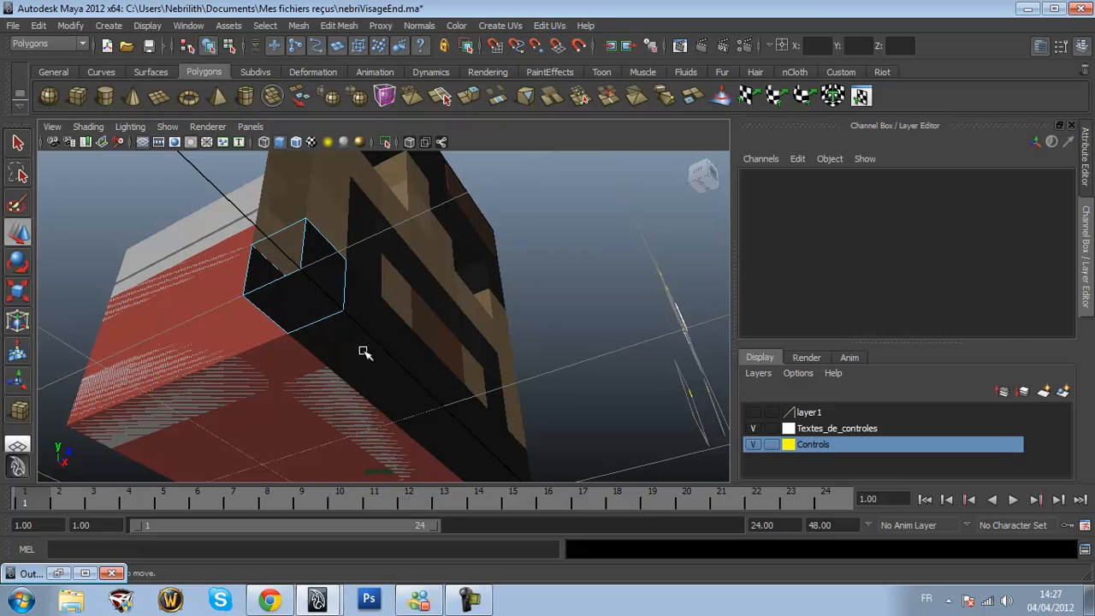
{"action": "left_click", "coordinate": [299, 312]}
{"action": "key", "text": "Delete"}
{"action": "left_click", "coordinate": [336, 352]}
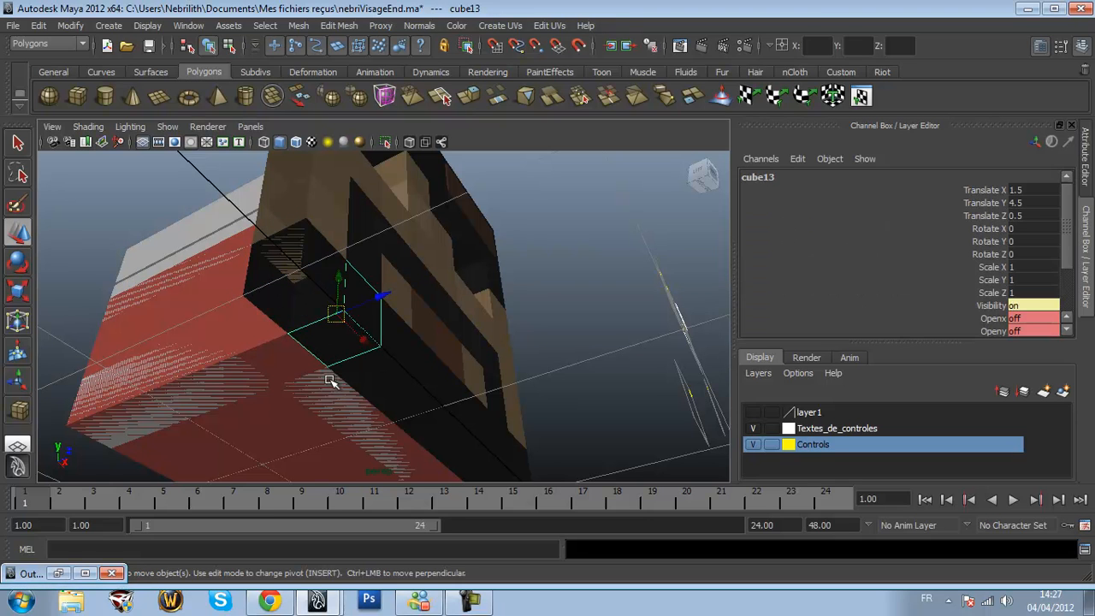
{"action": "key", "text": "F11"}
{"action": "left_click", "coordinate": [337, 358]}
{"action": "key", "text": "Delete"}
Delete the underside faces of cube14 and cube15 along the face's bottom row
{"action": "left_click", "coordinate": [373, 389]}
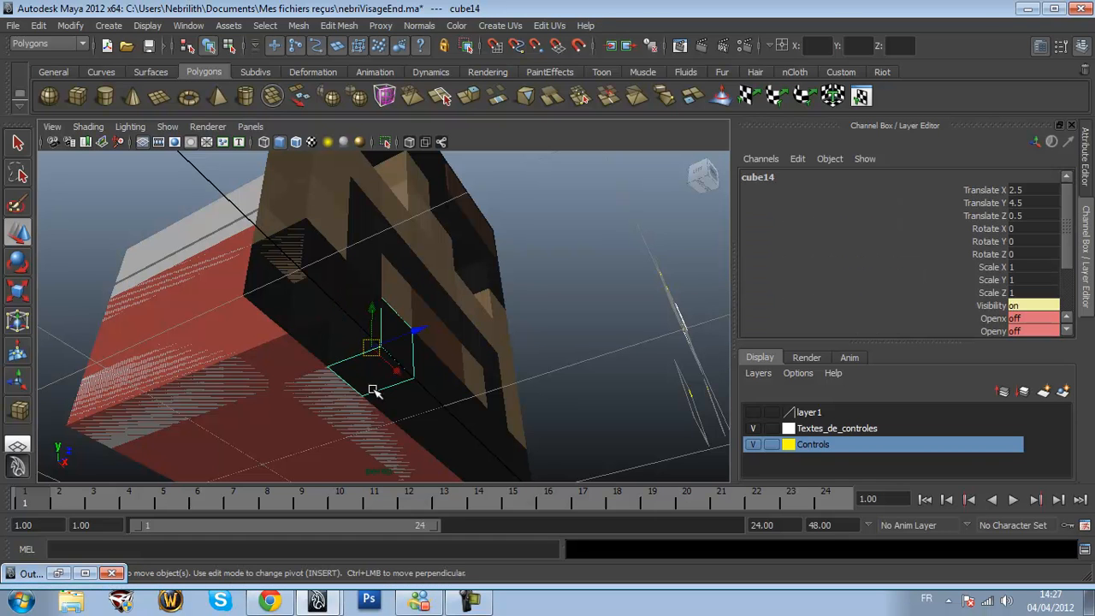
{"action": "key", "text": "F11"}
{"action": "left_click", "coordinate": [376, 364]}
{"action": "key", "text": "Delete"}
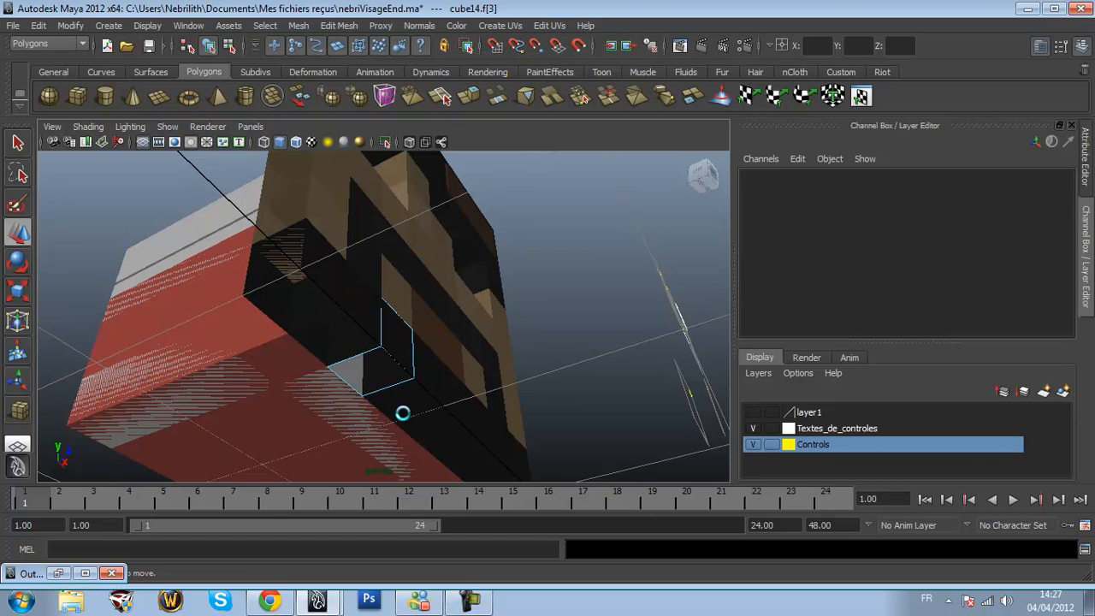
{"action": "left_click", "coordinate": [408, 412]}
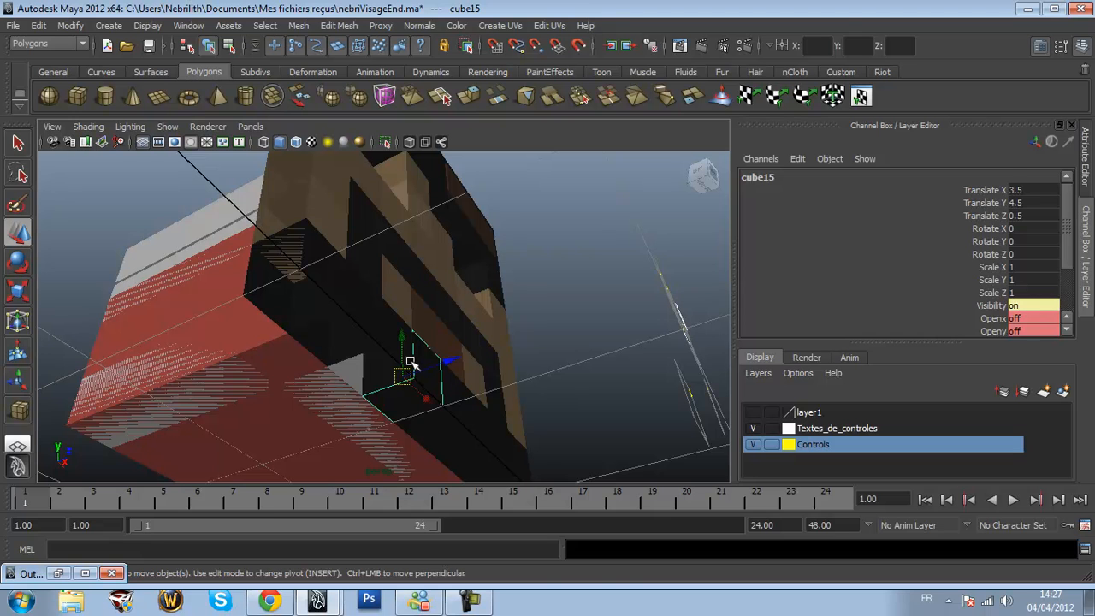
{"action": "key", "text": "F11"}
{"action": "left_click_drag", "start_coordinate": [450, 362], "coordinate": [326, 350], "text": "alt"}
Delete the underside faces of cube16 and cube17 in the face's bottom row
{"action": "left_click", "coordinate": [328, 351]}
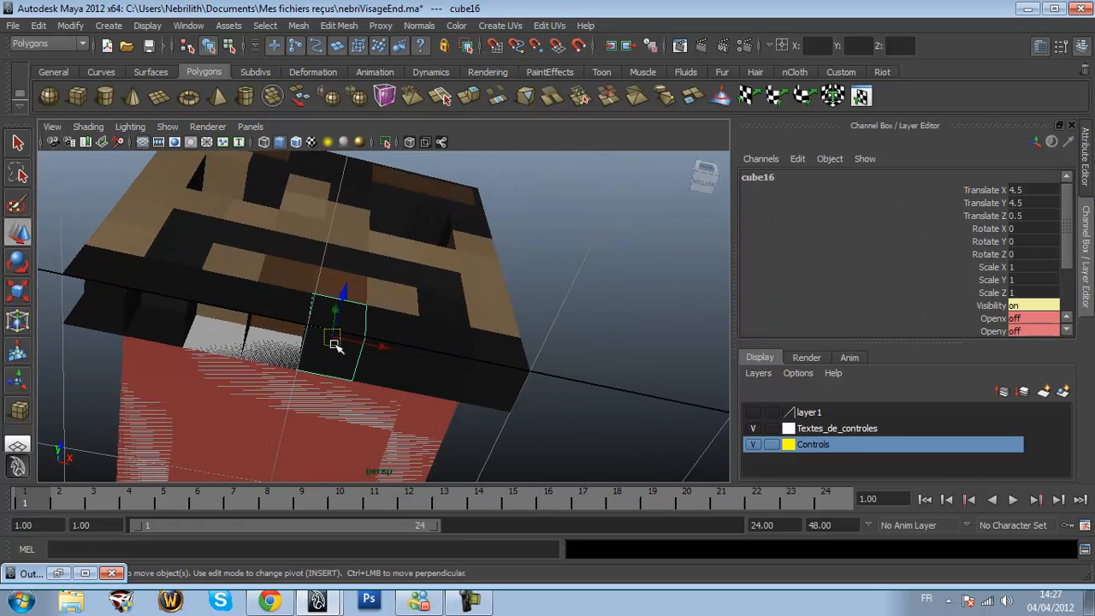
{"action": "key", "text": "F11"}
{"action": "left_click", "coordinate": [325, 358]}
{"action": "key", "text": "Delete"}
{"action": "left_click", "coordinate": [379, 362]}
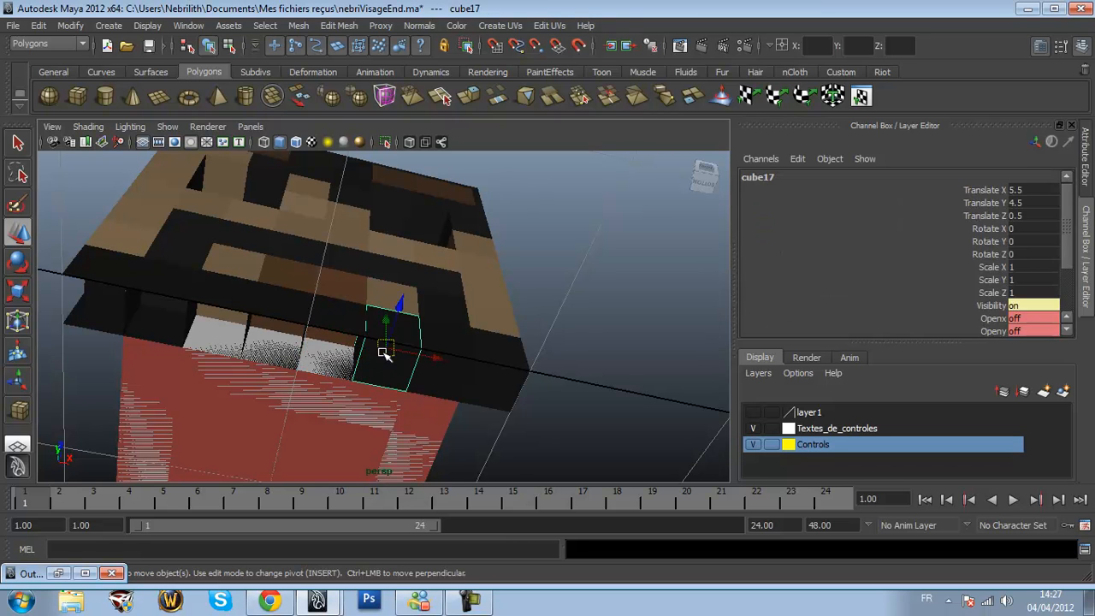
{"action": "key", "text": "F11"}
{"action": "left_click", "coordinate": [395, 363]}
{"action": "key", "text": "Delete"}
Delete the underside faces of cube18 and the black corner block at the end of the bottom row
{"action": "left_click", "coordinate": [453, 352]}
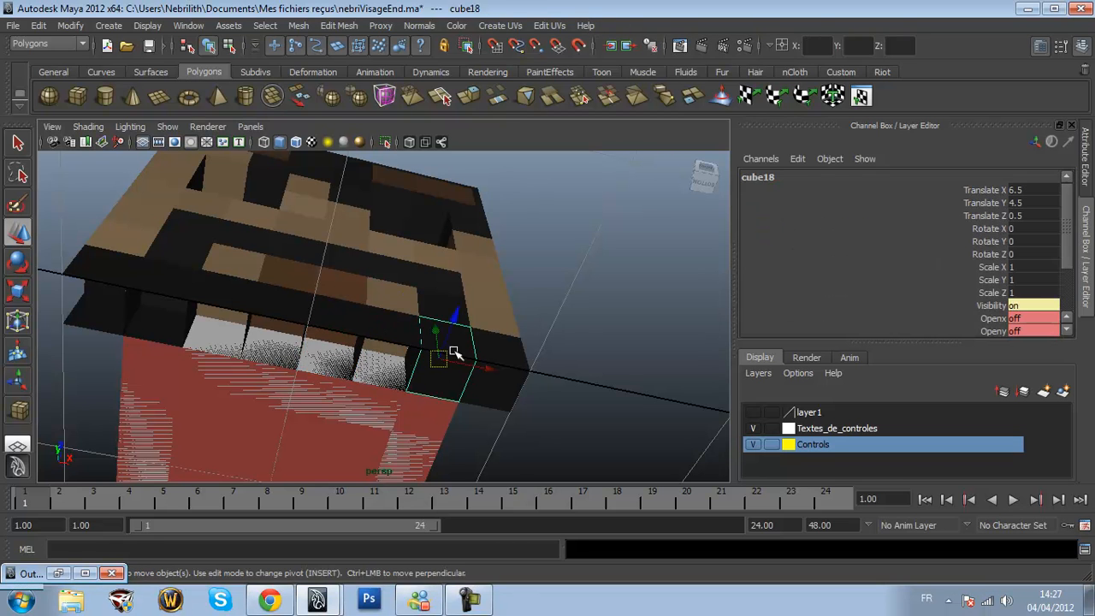
{"action": "key", "text": "F11"}
{"action": "left_click", "coordinate": [450, 358]}
{"action": "key", "text": "Delete"}
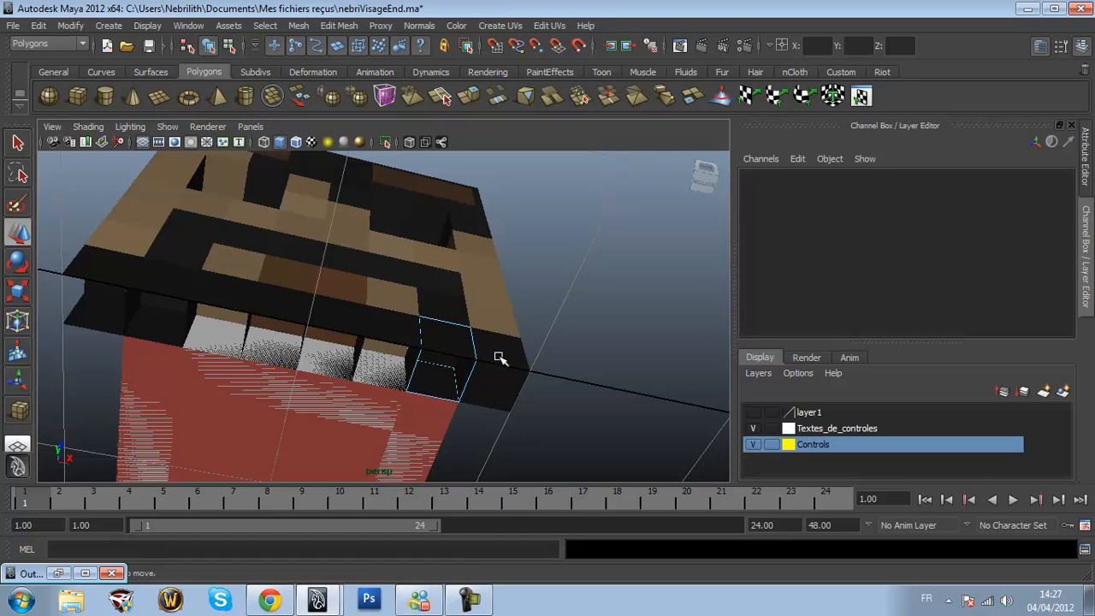
{"action": "left_click", "coordinate": [497, 365]}
{"action": "key", "text": "F11"}
{"action": "left_click", "coordinate": [496, 377]}
{"action": "key", "text": "Delete"}
Delete the outward side faces of the black bottom corner block and pCube17 directly above it
{"action": "left_click_drag", "start_coordinate": [557, 335], "coordinate": [415, 372], "text": "alt"}
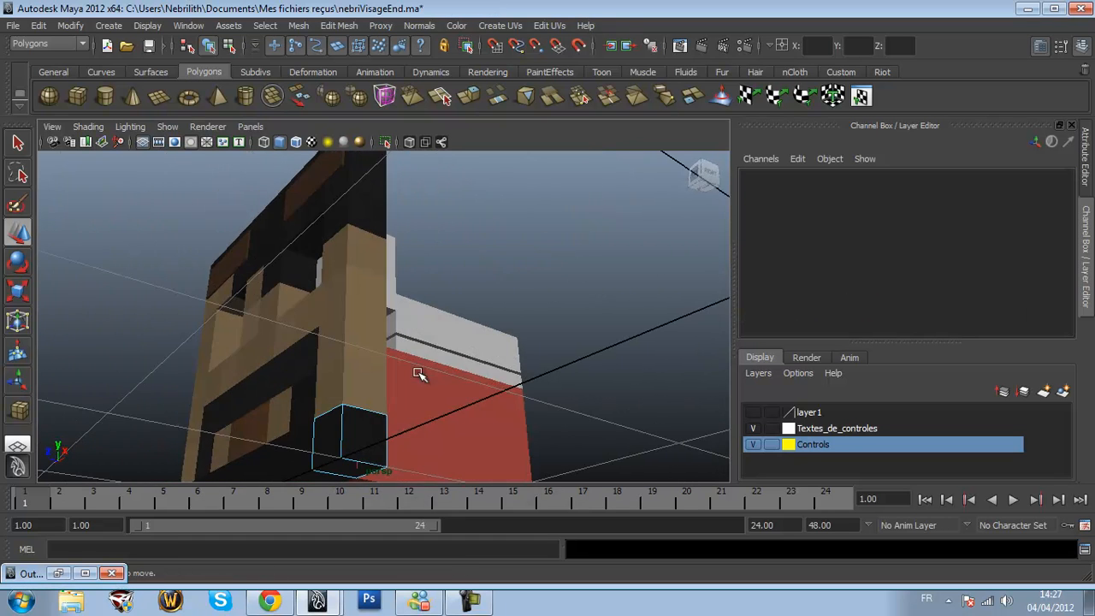
{"action": "left_click", "coordinate": [367, 441]}
{"action": "key", "text": "Delete"}
{"action": "left_click", "coordinate": [351, 388]}
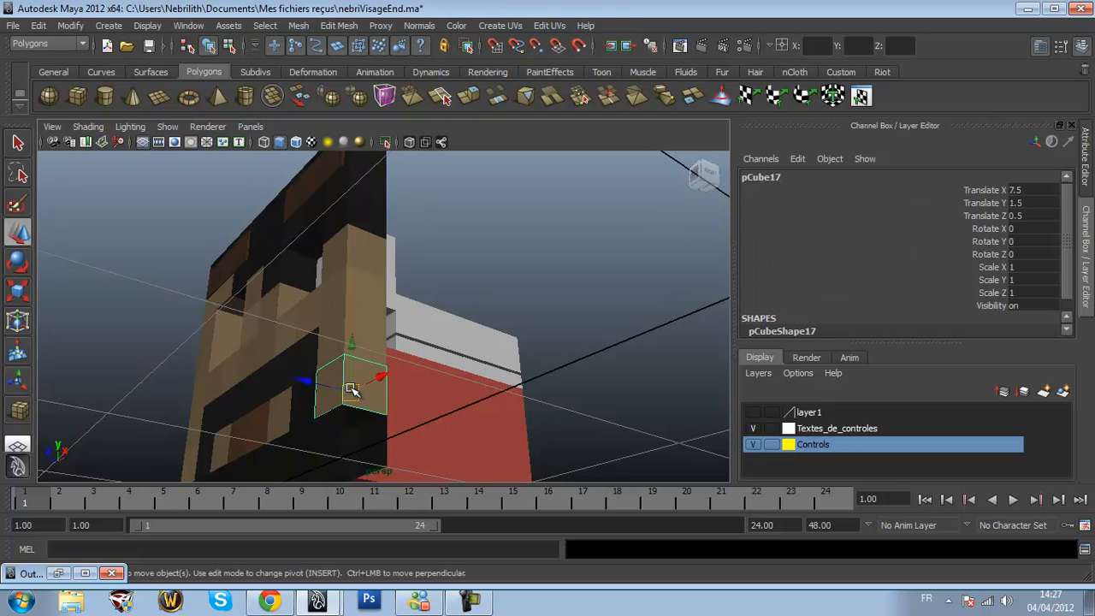
{"action": "right_click_drag", "start_coordinate": [351, 353], "coordinate": [354, 362]}
{"action": "left_click", "coordinate": [360, 383]}
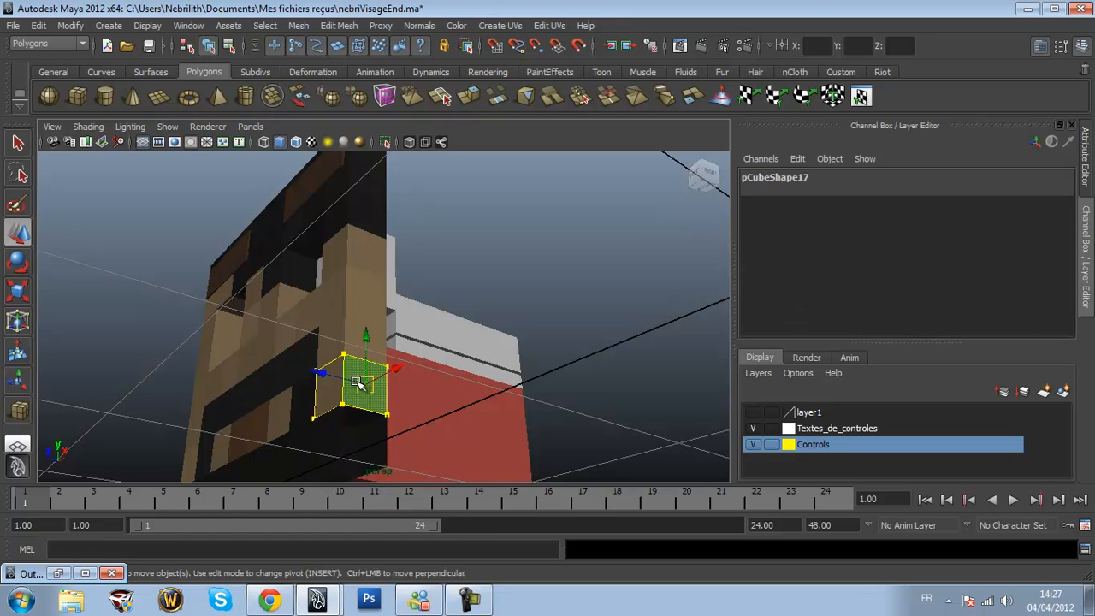
{"action": "key", "text": "Delete"}
Delete the outward side faces of the two tan blocks above pCube17 in the outer column
{"action": "left_click", "coordinate": [368, 332]}
{"action": "mouse_move", "coordinate": [366, 341]}
{"action": "right_mouse_down"}
{"action": "mouse_move", "coordinate": [367, 350]}
{"action": "mouse_move", "coordinate": [360, 334]}
{"action": "right_mouse_up"}
{"action": "left_click", "coordinate": [366, 345]}
{"action": "key", "text": "Delete"}
{"action": "left_click", "coordinate": [355, 299]}
{"action": "left_click", "coordinate": [367, 295]}
{"action": "key", "text": "Delete"}
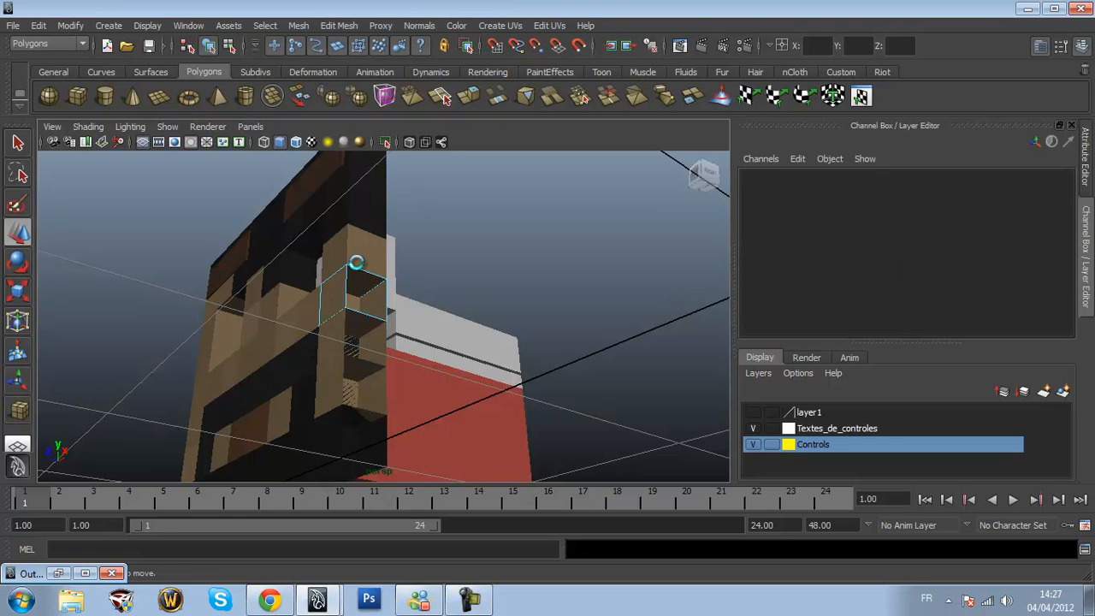
Delete the outward side faces of the outer column's uppermost tan block and the black block above it
{"action": "left_click", "coordinate": [356, 261]}
{"action": "right_click_drag", "start_coordinate": [355, 261], "coordinate": [357, 271]}
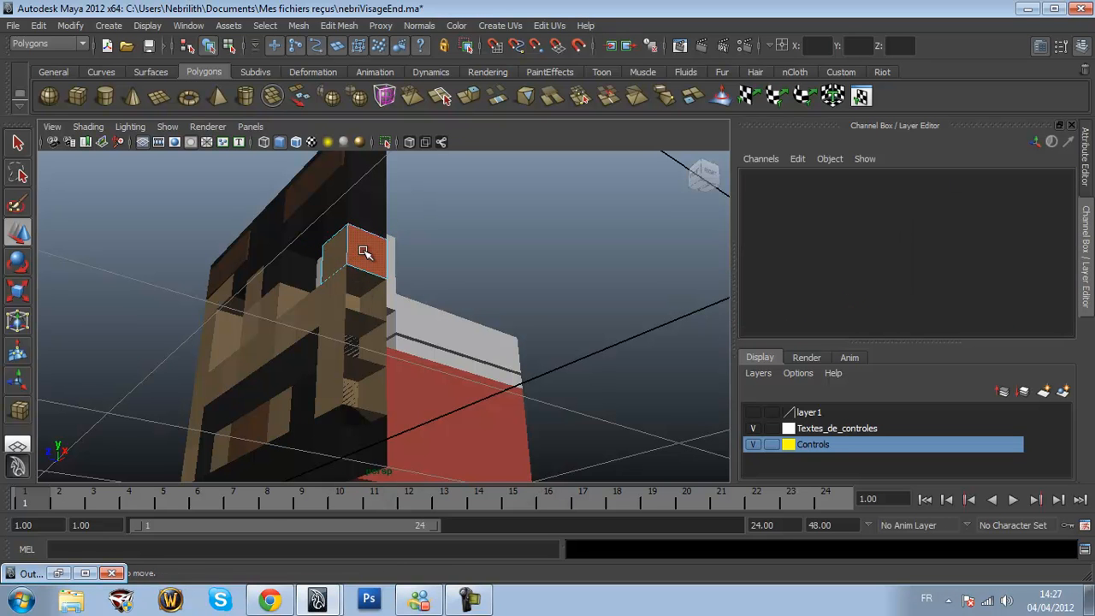
{"action": "left_click", "coordinate": [364, 251]}
{"action": "key", "text": "Delete"}
{"action": "left_click_drag", "start_coordinate": [364, 251], "coordinate": [454, 310], "text": "alt"}
{"action": "left_click_drag", "start_coordinate": [331, 317], "coordinate": [360, 323], "text": "alt"}
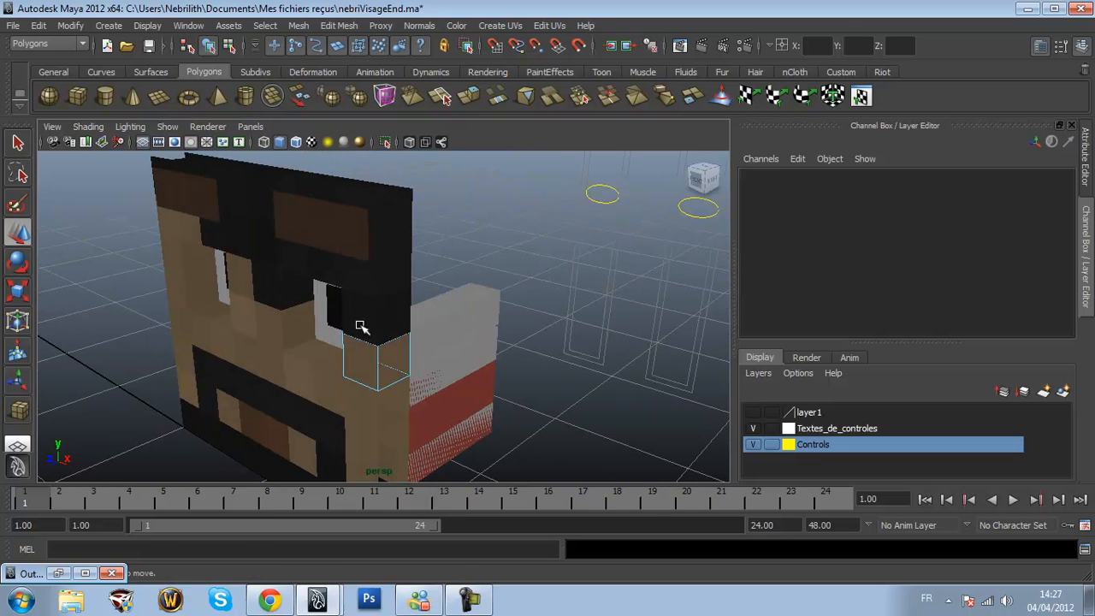
{"action": "left_click", "coordinate": [379, 313]}
{"action": "right_click_drag", "start_coordinate": [382, 351], "coordinate": [379, 299]}
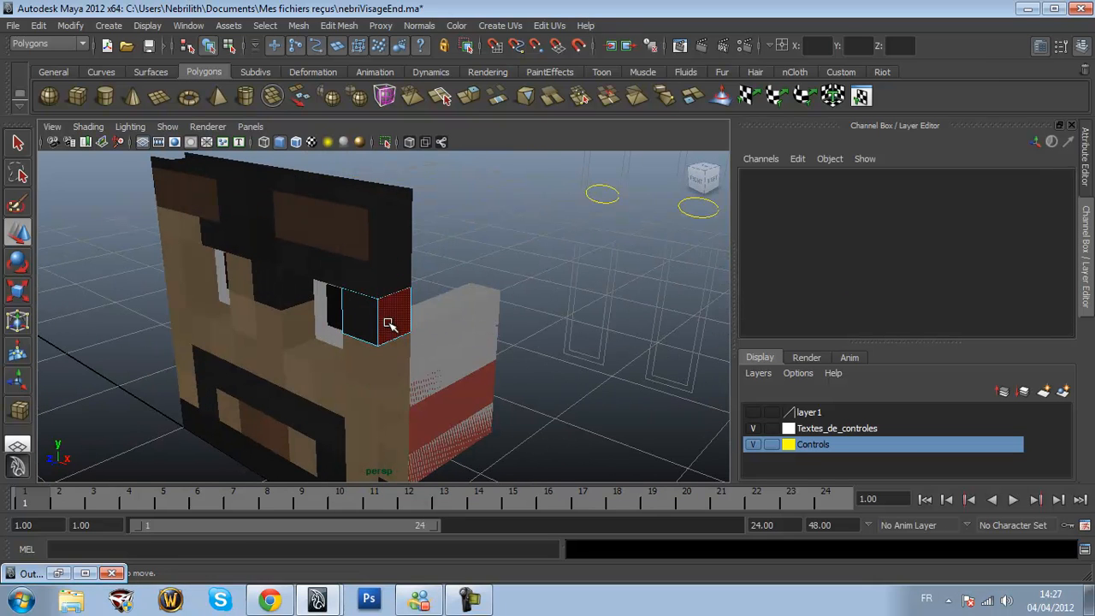
{"action": "left_click", "coordinate": [389, 295]}
Delete the outward side faces of pCube57 and the black top corner block above it
{"action": "left_click", "coordinate": [397, 267]}
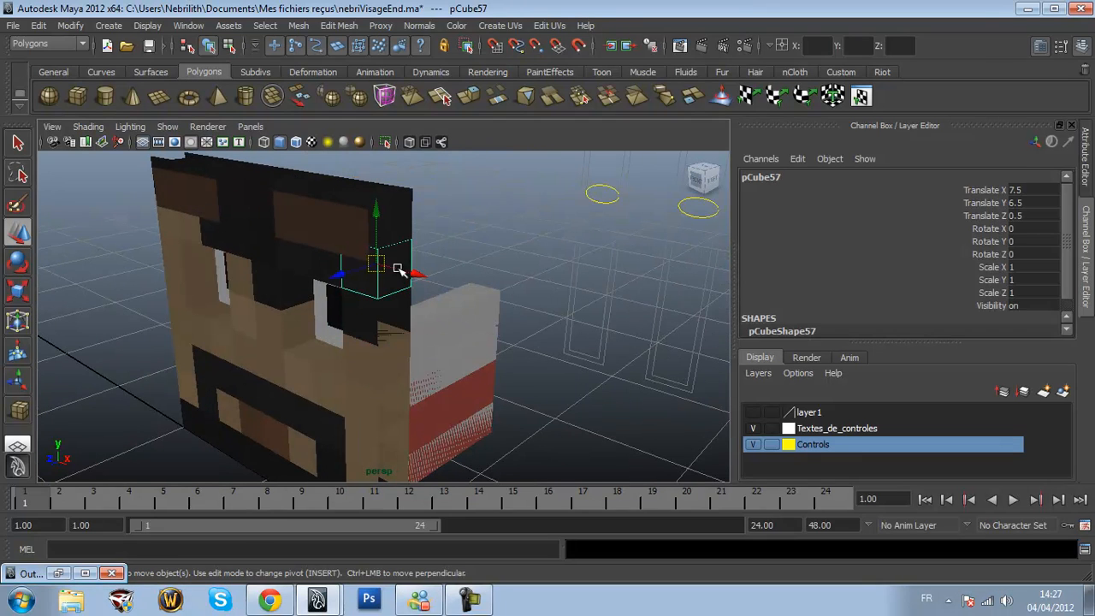
{"action": "right_click_drag", "start_coordinate": [400, 295], "coordinate": [401, 321]}
{"action": "left_click", "coordinate": [399, 282]}
{"action": "key", "text": "Delete"}
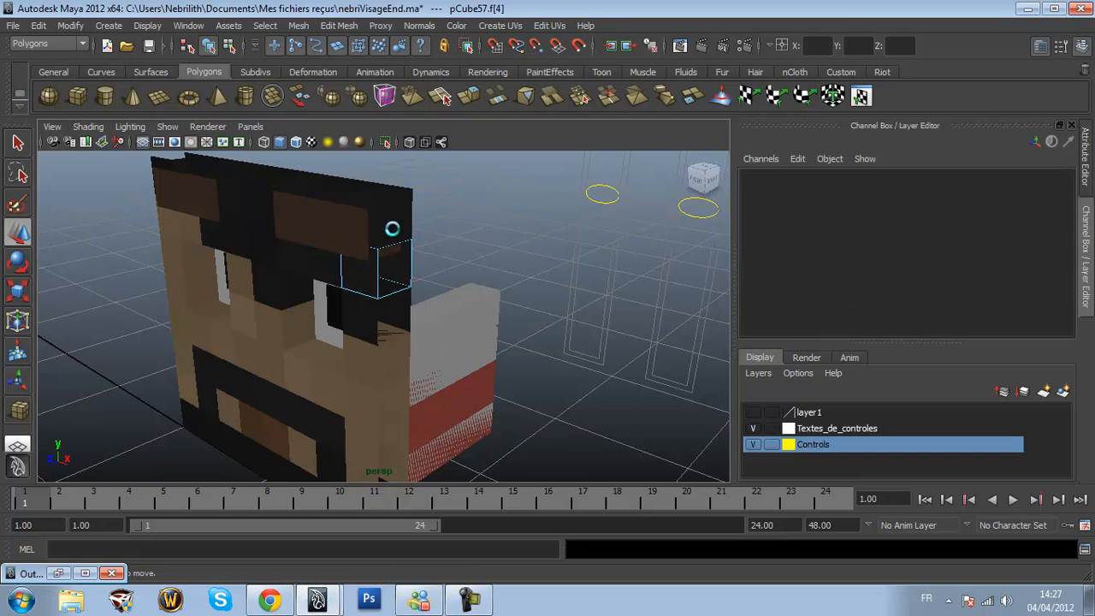
{"action": "left_click", "coordinate": [391, 200]}
{"action": "right_click_drag", "start_coordinate": [401, 255], "coordinate": [396, 240]}
{"action": "left_click", "coordinate": [391, 237]}
{"action": "key", "text": "Delete"}
Delete the upper faces of the top corner block and its neighbour in the face's top row
{"action": "left_click_drag", "start_coordinate": [328, 237], "coordinate": [357, 288], "text": "alt"}
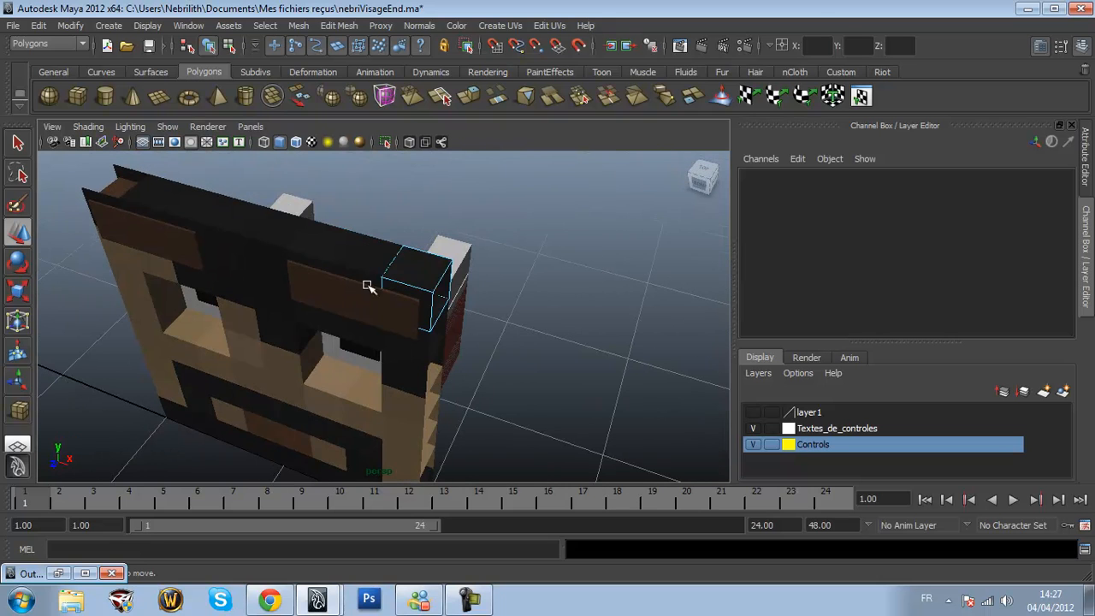
{"action": "left_click", "coordinate": [395, 262]}
{"action": "right_click_drag", "start_coordinate": [396, 262], "coordinate": [377, 291]}
{"action": "left_click", "coordinate": [369, 260]}
{"action": "left_click", "coordinate": [360, 249]}
{"action": "key", "text": "Delete"}
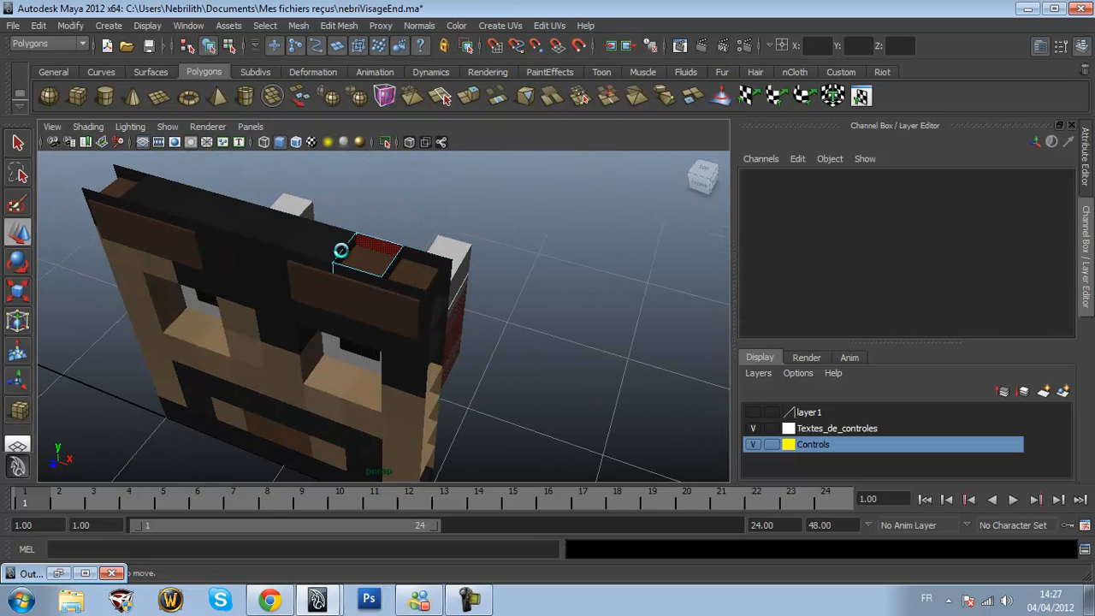
Delete the upper faces of pCube63 and pCube62 in the face's top row
{"action": "left_click", "coordinate": [331, 247]}
{"action": "right_click_drag", "start_coordinate": [327, 249], "coordinate": [329, 278]}
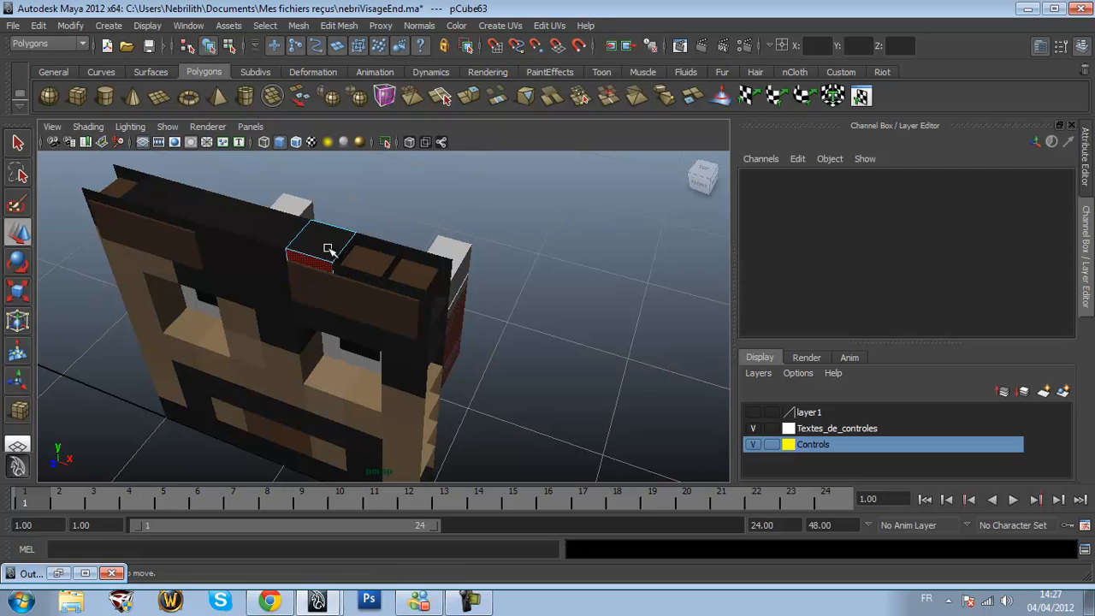
{"action": "left_click", "coordinate": [318, 243]}
{"action": "left_click", "coordinate": [277, 230]}
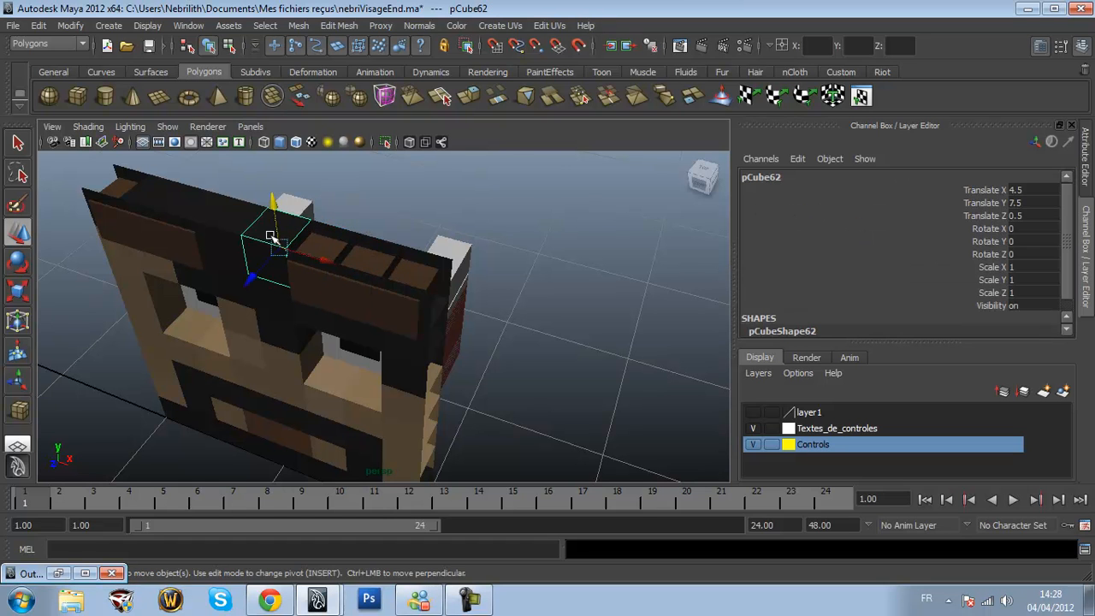
{"action": "right_click_drag", "start_coordinate": [274, 238], "coordinate": [275, 266]}
{"action": "left_click", "coordinate": [274, 248]}
{"action": "key", "text": "Delete"}
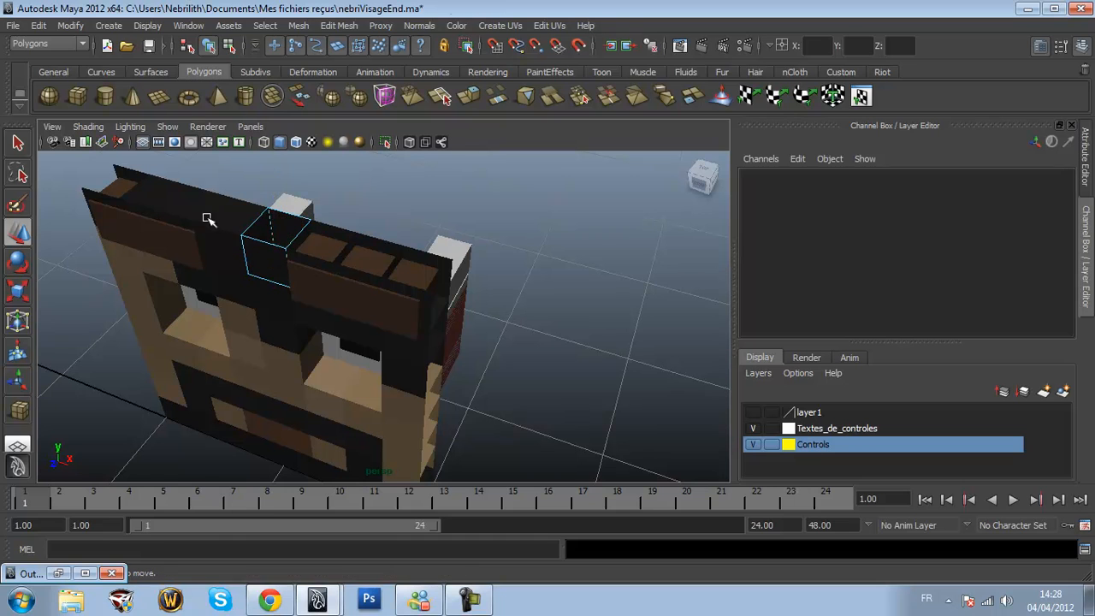
Delete the upper faces of pCube61 and pCube60 in the face's top row
{"action": "left_click", "coordinate": [219, 219]}
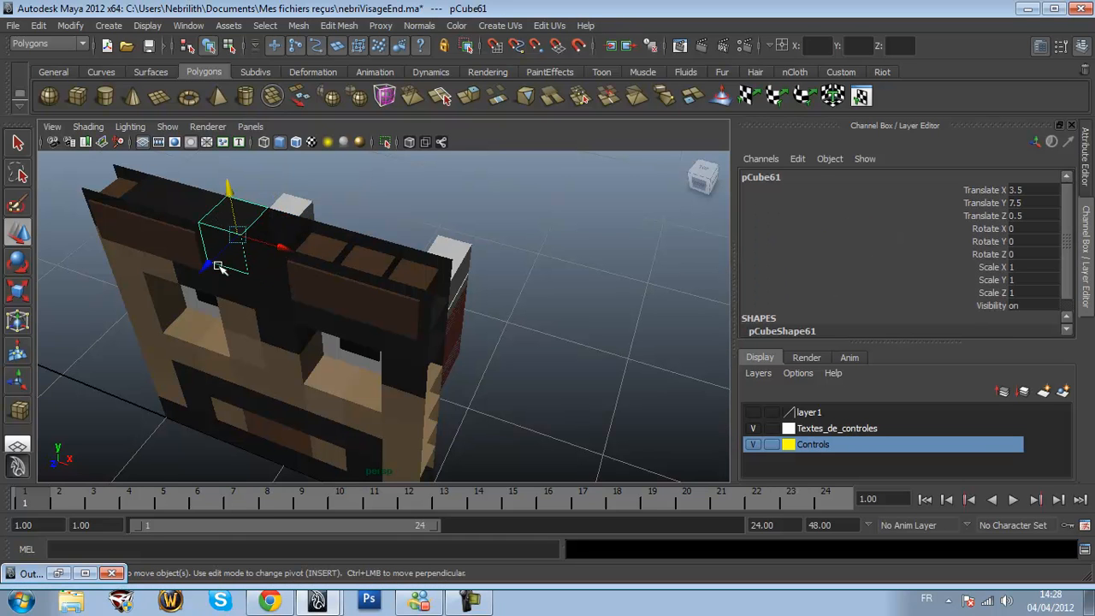
{"action": "right_click_drag", "start_coordinate": [219, 259], "coordinate": [220, 286]}
{"action": "left_click", "coordinate": [231, 218]}
{"action": "key", "text": "Delete"}
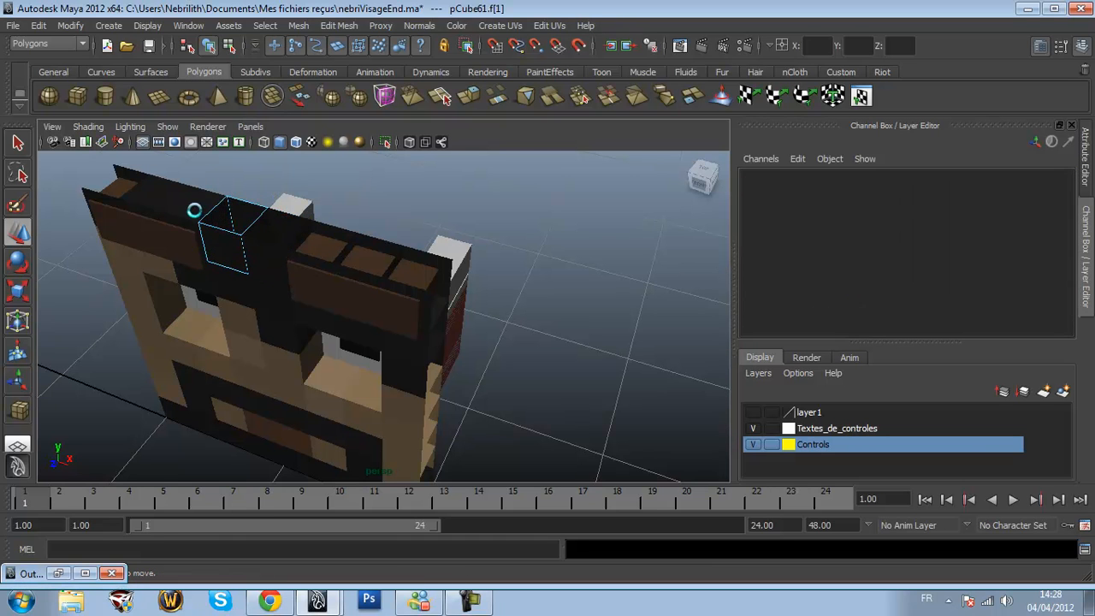
{"action": "left_click", "coordinate": [190, 210]}
{"action": "right_click_drag", "start_coordinate": [190, 210], "coordinate": [190, 240]}
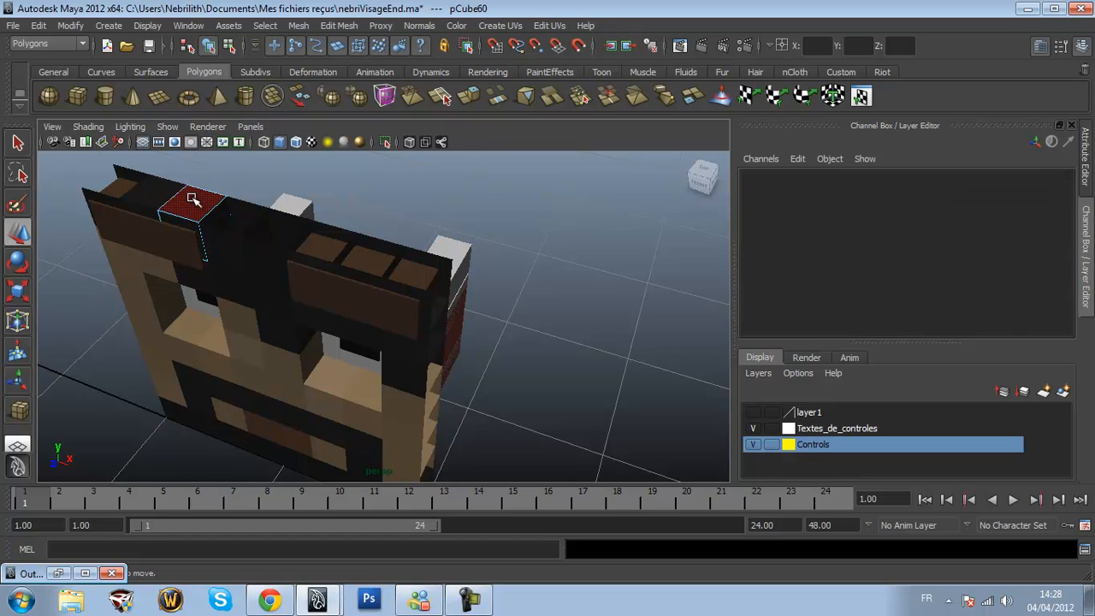
{"action": "left_click", "coordinate": [178, 199]}
{"action": "key", "text": "Delete"}
Delete the upper face of the last covered block in the top row and clear the selection
{"action": "left_click", "coordinate": [157, 197]}
{"action": "right_click_drag", "start_coordinate": [158, 198], "coordinate": [157, 222]}
{"action": "left_click", "coordinate": [154, 202]}
{"action": "key", "text": "Delete"}
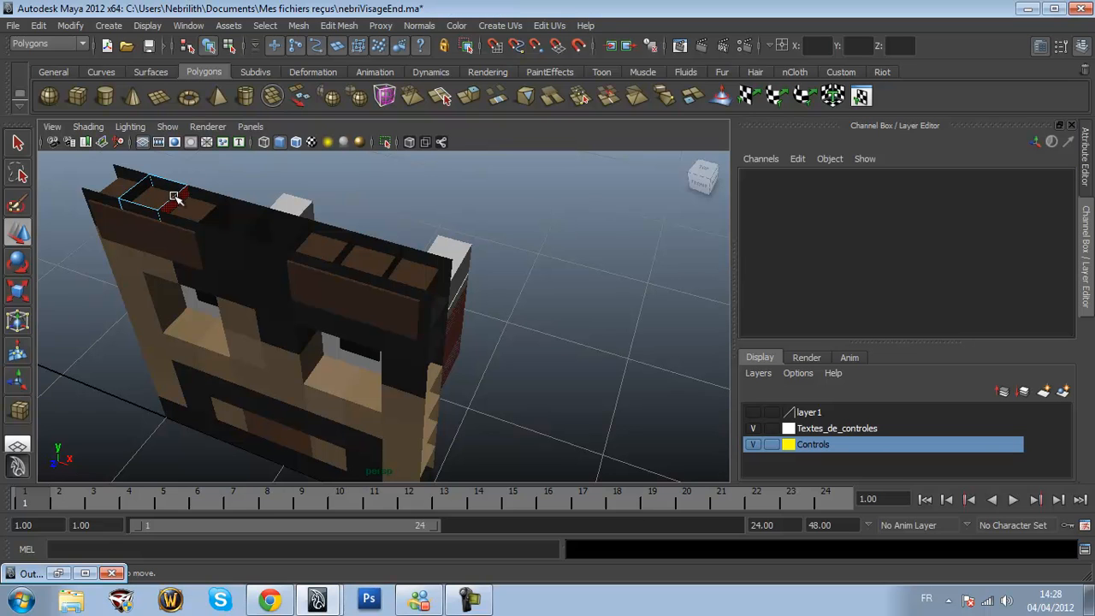
{"action": "left_click", "coordinate": [601, 247]}
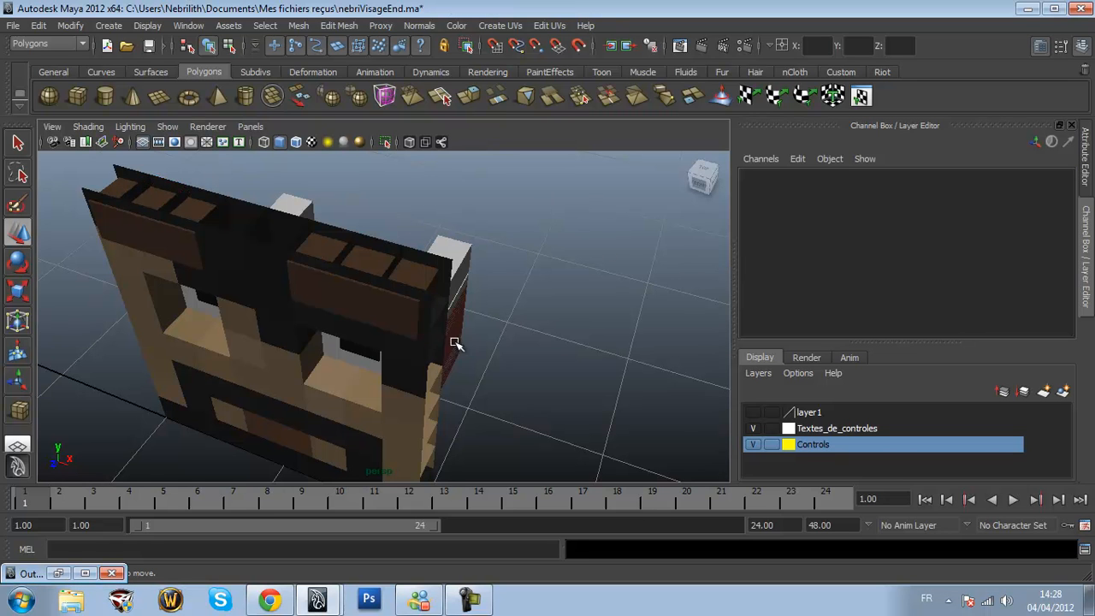
Open the mouth by moving the levres_ctrl circle to Translate X -1 and Translate Y -0.882
{"action": "left_click_drag", "start_coordinate": [442, 350], "coordinate": [484, 333], "text": "alt"}
{"action": "scroll", "coordinate": [500, 332], "scroll_direction": "down", "scroll_amount": 4}
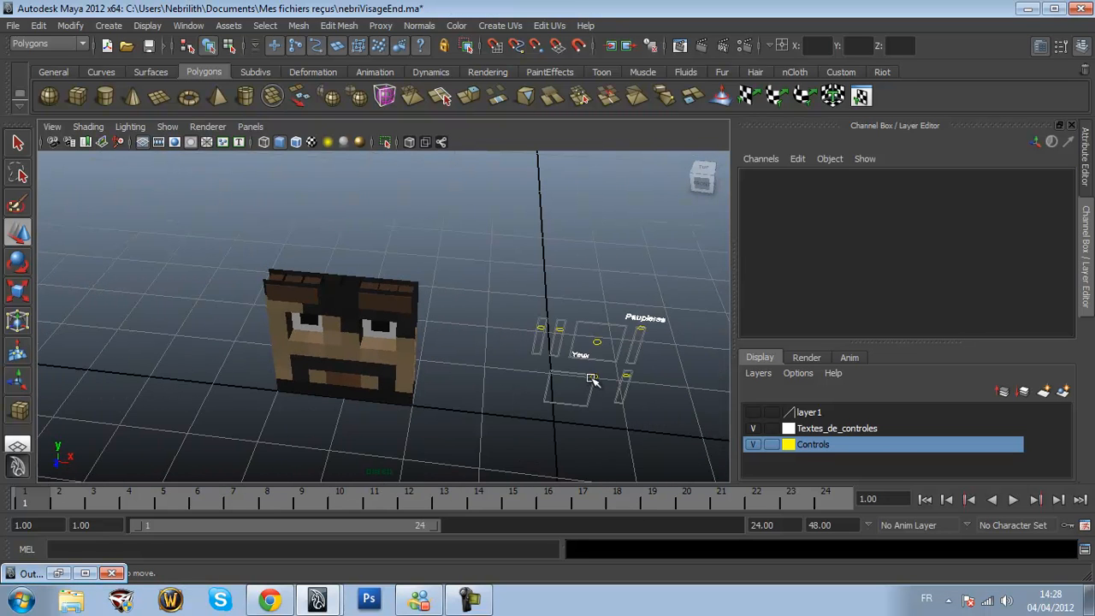
{"action": "left_click", "coordinate": [590, 382]}
{"action": "left_click_drag", "start_coordinate": [577, 378], "coordinate": [442, 439]}
{"action": "left_click_drag", "start_coordinate": [419, 404], "coordinate": [519, 306], "text": "alt"}
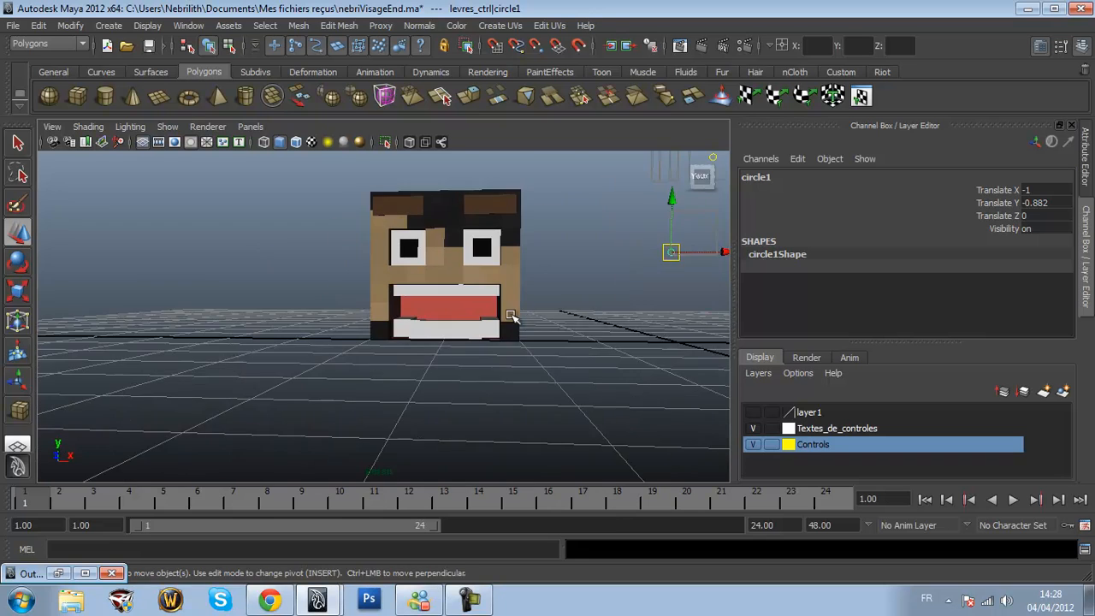
Select the lower teeth blocks together and raise them so pCube101 sits at Translate Y 1.157
{"action": "scroll", "coordinate": [491, 352], "scroll_direction": "up", "scroll_amount": 5}
{"action": "left_click", "coordinate": [17, 145]}
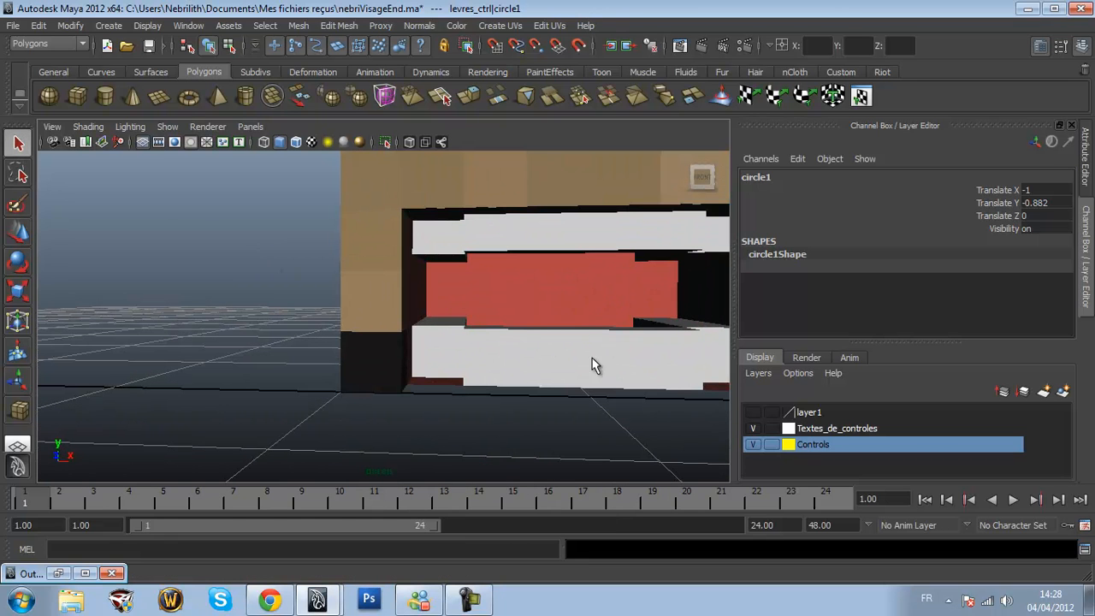
{"action": "left_click", "coordinate": [424, 335]}
{"action": "left_click", "coordinate": [718, 359]}
{"action": "left_click", "coordinate": [18, 232]}
{"action": "left_click_drag", "start_coordinate": [684, 287], "coordinate": [681, 257]}
Delete the underside face of pCube103, the wide middle block of the lower teeth
{"action": "left_click_drag", "start_coordinate": [533, 286], "coordinate": [540, 242], "text": "alt"}
{"action": "scroll", "coordinate": [557, 249], "scroll_direction": "up", "scroll_amount": 2}
{"action": "middle_click_drag", "start_coordinate": [558, 249], "coordinate": [317, 242], "text": "alt"}
{"action": "scroll", "coordinate": [317, 243], "scroll_direction": "up", "scroll_amount": 2}
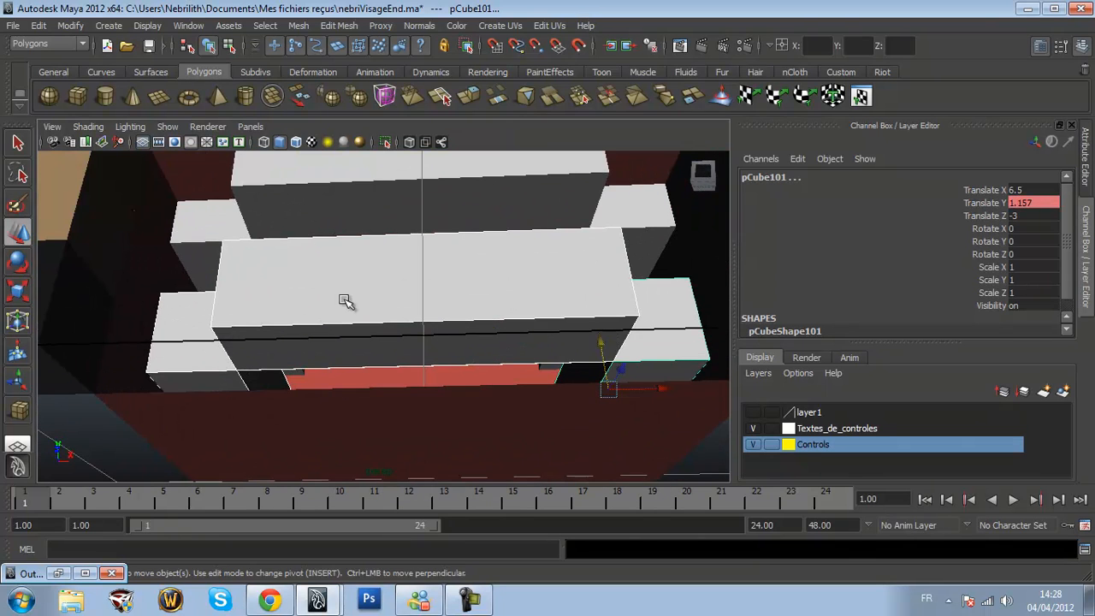
{"action": "left_click", "coordinate": [326, 354], "text": "shift"}
{"action": "left_click", "coordinate": [549, 324]}
{"action": "key", "text": "Delete"}
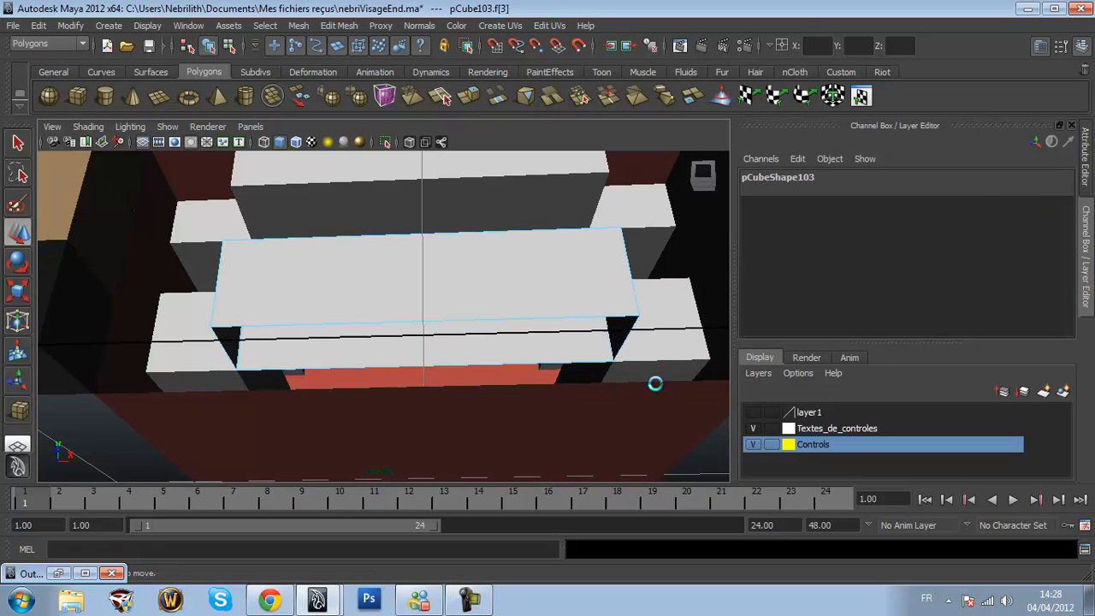
Delete the underside faces of pCube101 and the matching lower tooth block at the opposite end
{"action": "left_click", "coordinate": [654, 377]}
{"action": "left_click", "coordinate": [660, 370]}
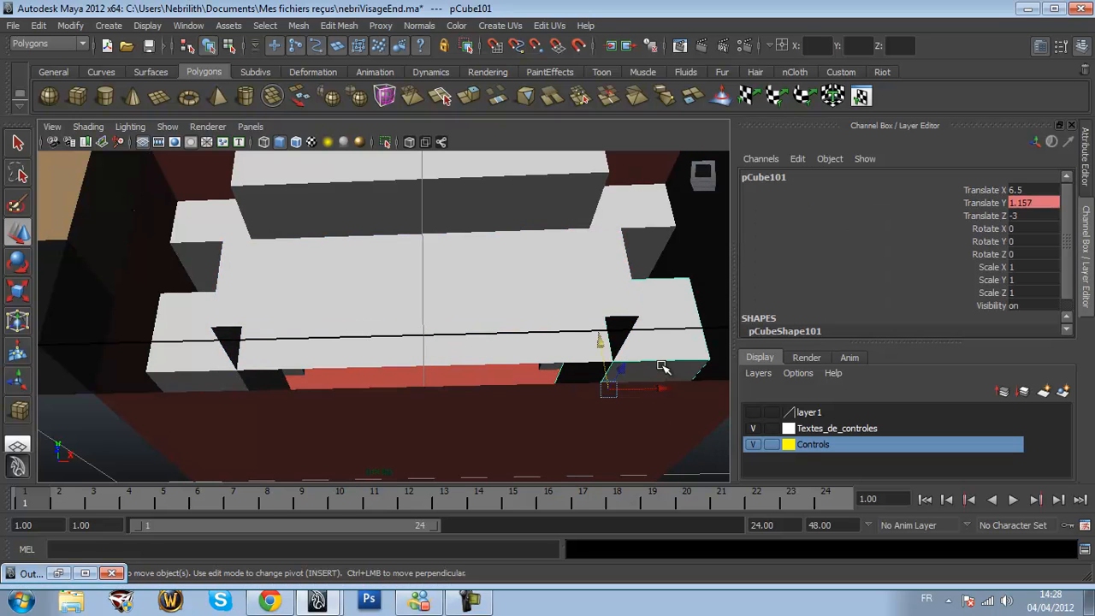
{"action": "right_click_drag", "start_coordinate": [665, 355], "coordinate": [667, 366]}
{"action": "left_click", "coordinate": [664, 366]}
{"action": "key", "text": "Delete"}
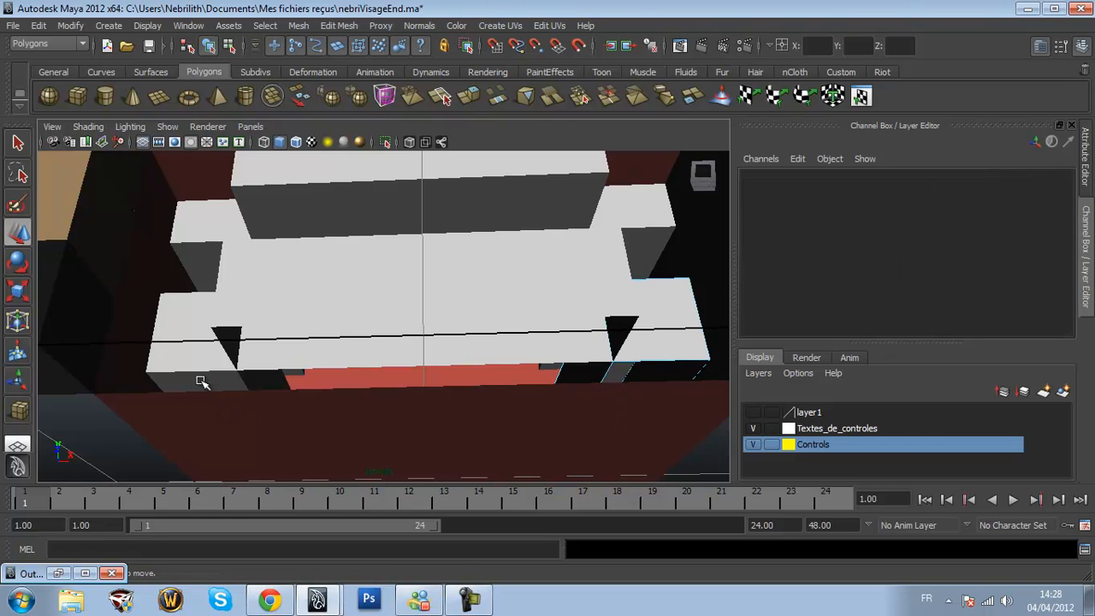
{"action": "left_click", "coordinate": [201, 381]}
{"action": "right_click_drag", "start_coordinate": [201, 381], "coordinate": [201, 385]}
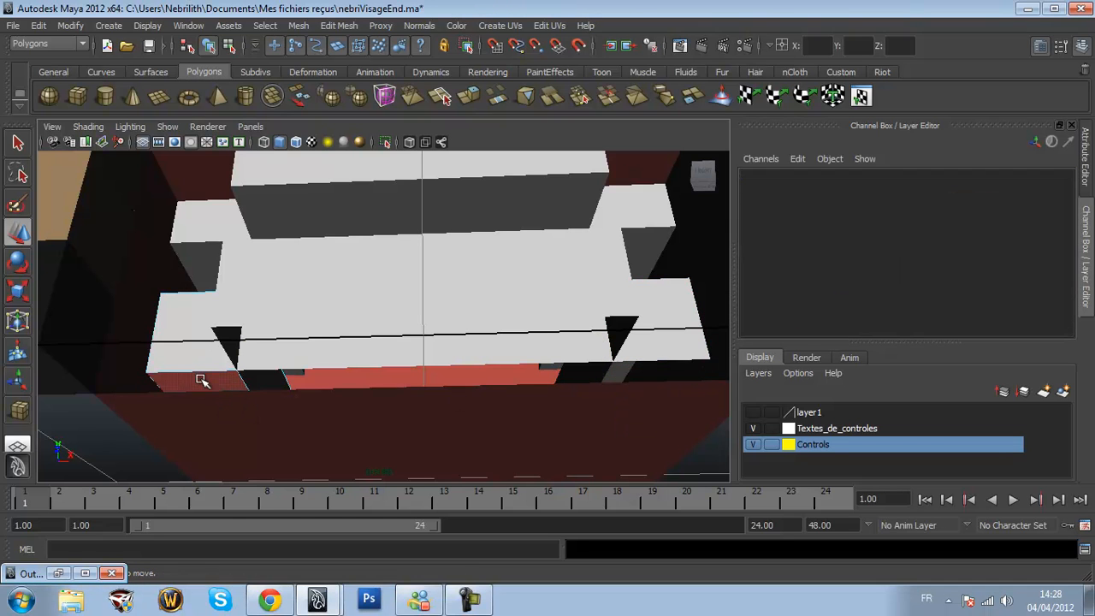
{"action": "left_click", "coordinate": [201, 378]}
{"action": "left_click", "coordinate": [207, 355]}
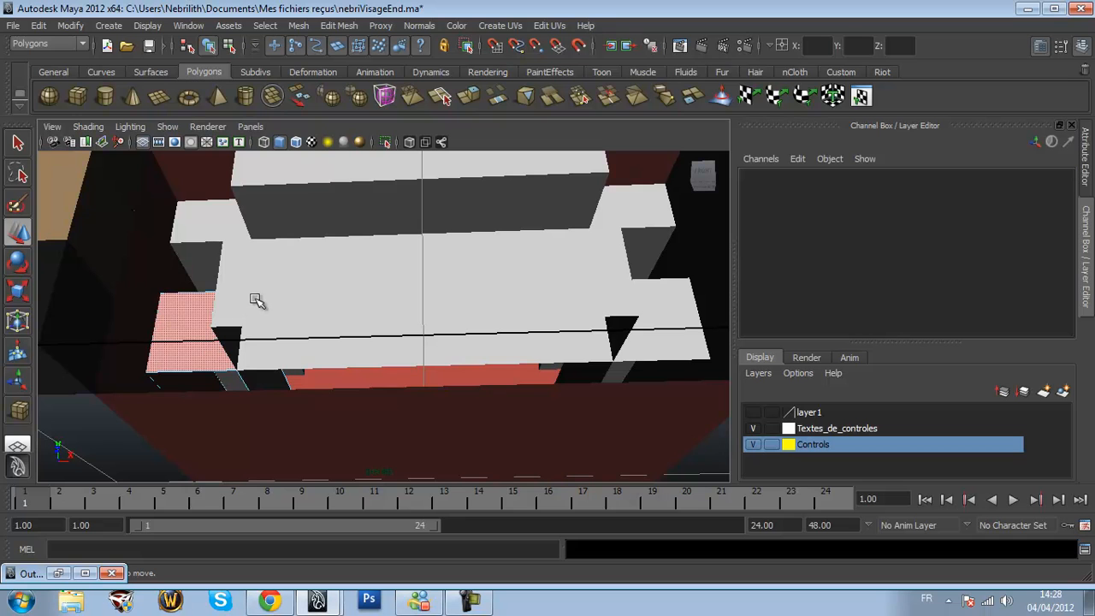
Raise the dents_ctrl circle to Translate Y 1
{"action": "scroll", "coordinate": [260, 299], "scroll_direction": "down", "scroll_amount": 5}
{"action": "left_click_drag", "start_coordinate": [676, 377], "coordinate": [628, 387], "text": "alt"}
{"action": "scroll", "coordinate": [628, 385], "scroll_direction": "down", "scroll_amount": 5}
{"action": "scroll", "coordinate": [661, 226], "scroll_direction": "down", "scroll_amount": 2}
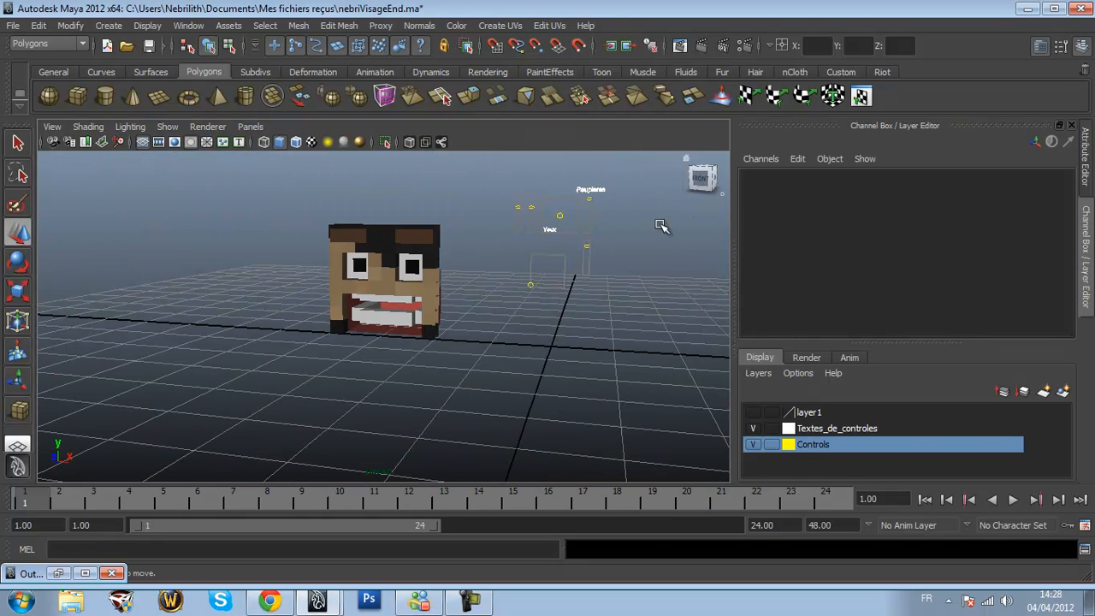
{"action": "left_click", "coordinate": [587, 243]}
{"action": "left_click_drag", "start_coordinate": [585, 245], "coordinate": [593, 212]}
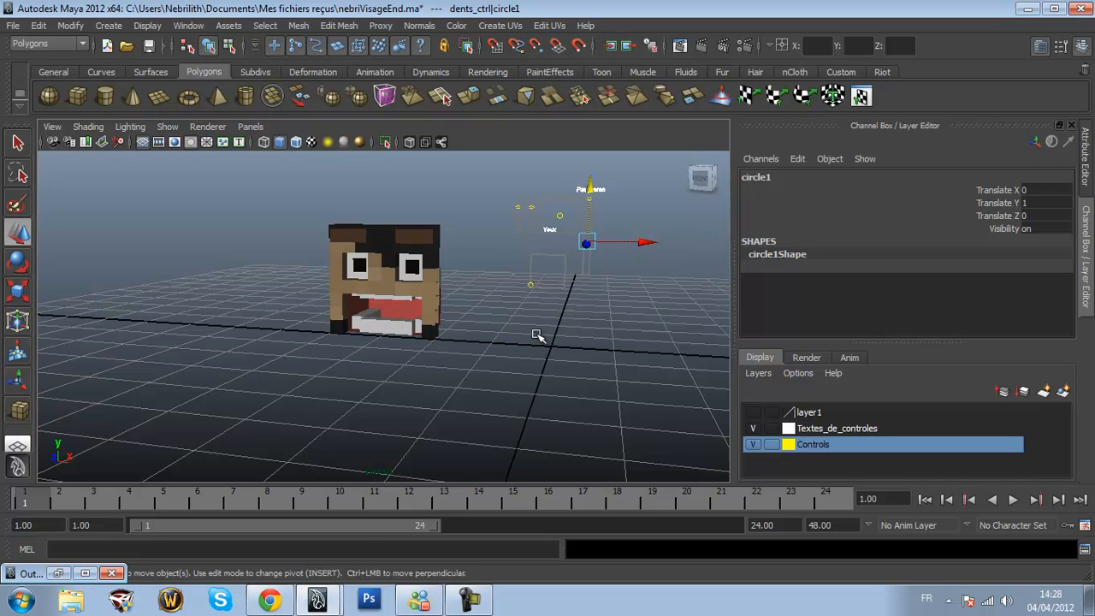
Delete the underside face of pCube66, the large red block forming the inside of the mouth
{"action": "left_click", "coordinate": [505, 336]}
{"action": "scroll", "coordinate": [502, 337], "scroll_direction": "up", "scroll_amount": 6}
{"action": "left_click_drag", "start_coordinate": [501, 337], "coordinate": [548, 359], "text": "alt"}
{"action": "scroll", "coordinate": [500, 386], "scroll_direction": "down", "scroll_amount": 4}
{"action": "left_click", "coordinate": [752, 412]}
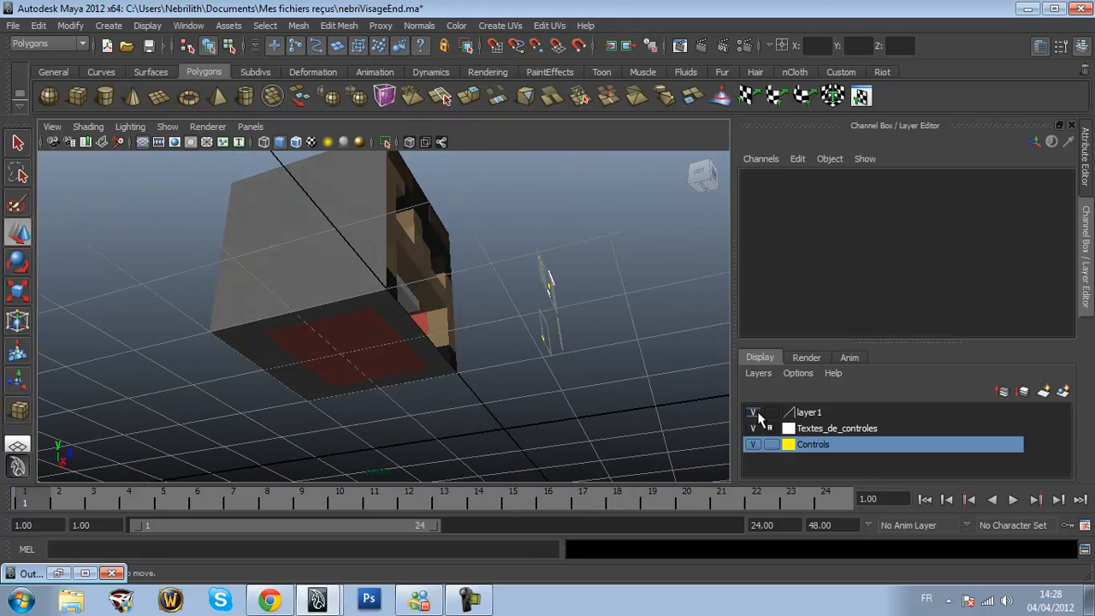
{"action": "left_click", "coordinate": [752, 412]}
{"action": "left_click_drag", "start_coordinate": [504, 409], "coordinate": [397, 389], "text": "alt"}
{"action": "left_click", "coordinate": [366, 362]}
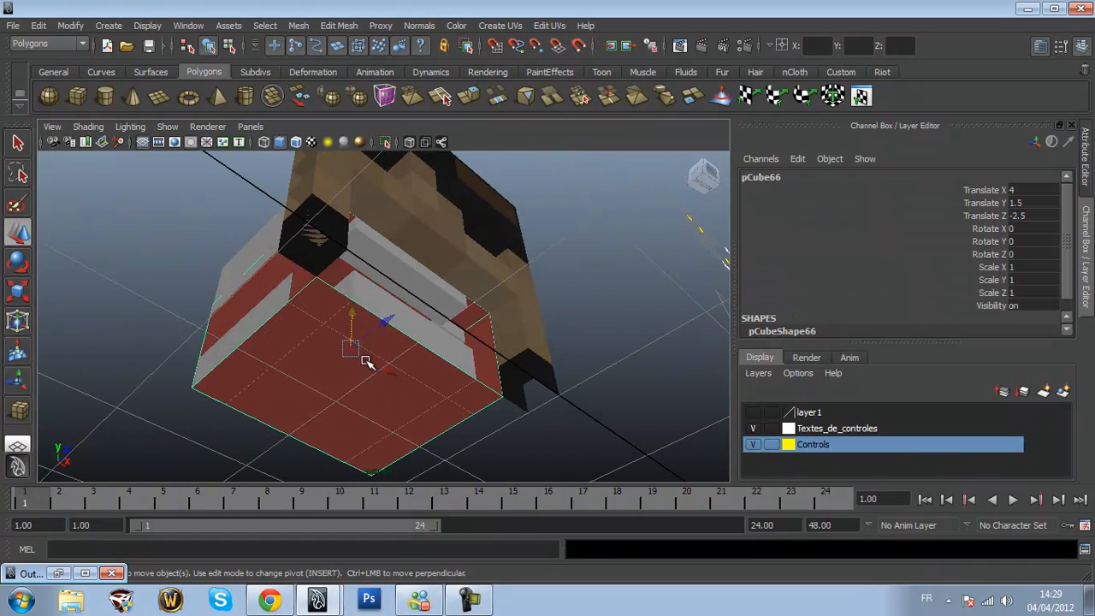
{"action": "key", "text": "F11"}
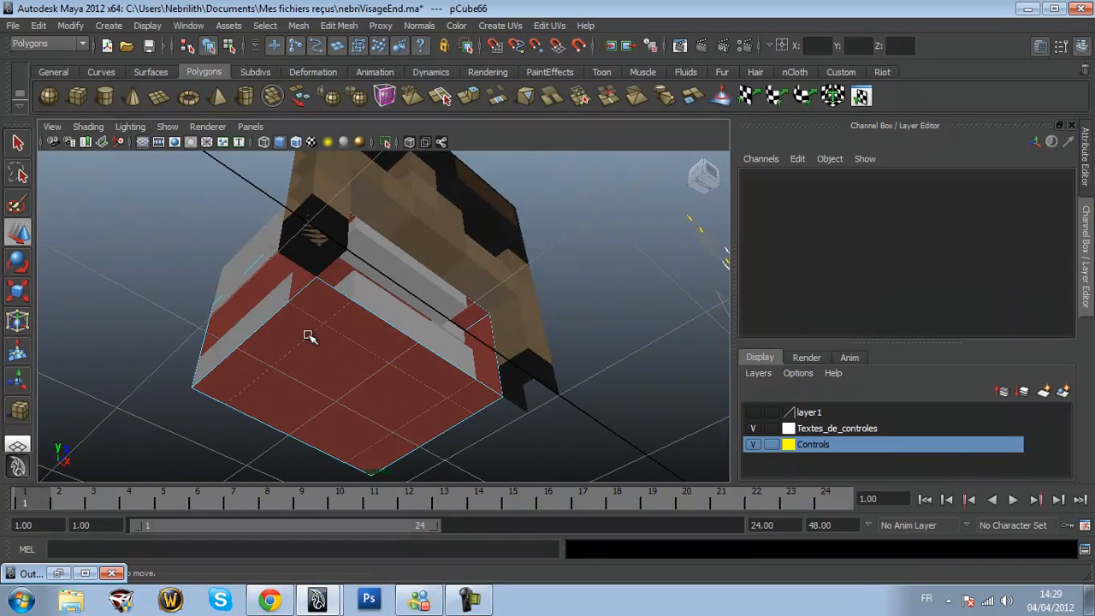
{"action": "left_click", "coordinate": [306, 384]}
{"action": "key", "text": "Delete"}
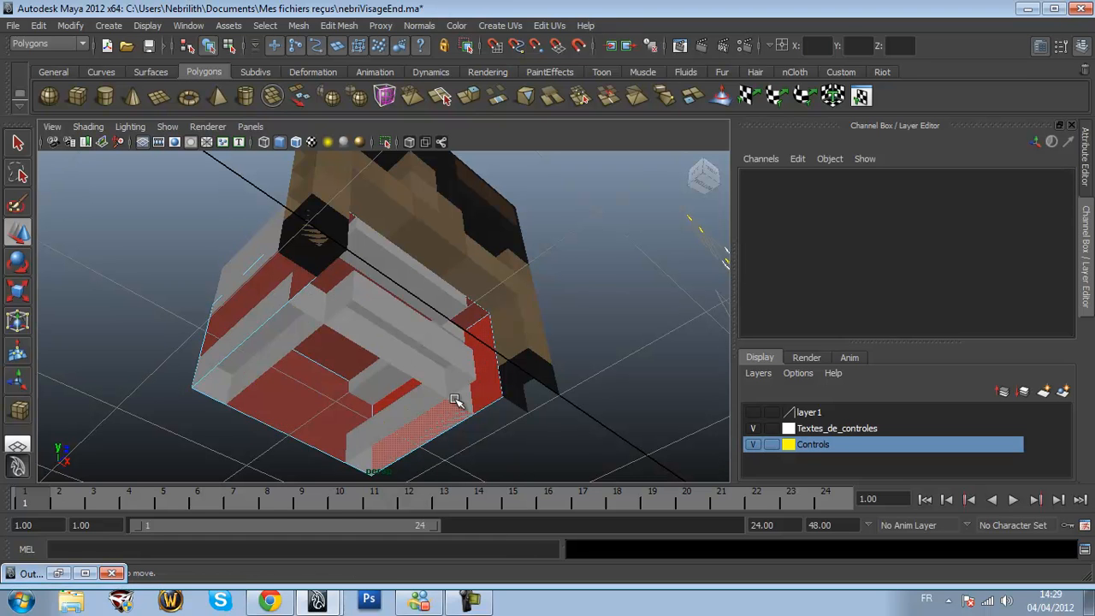
{"action": "left_click", "coordinate": [552, 287]}
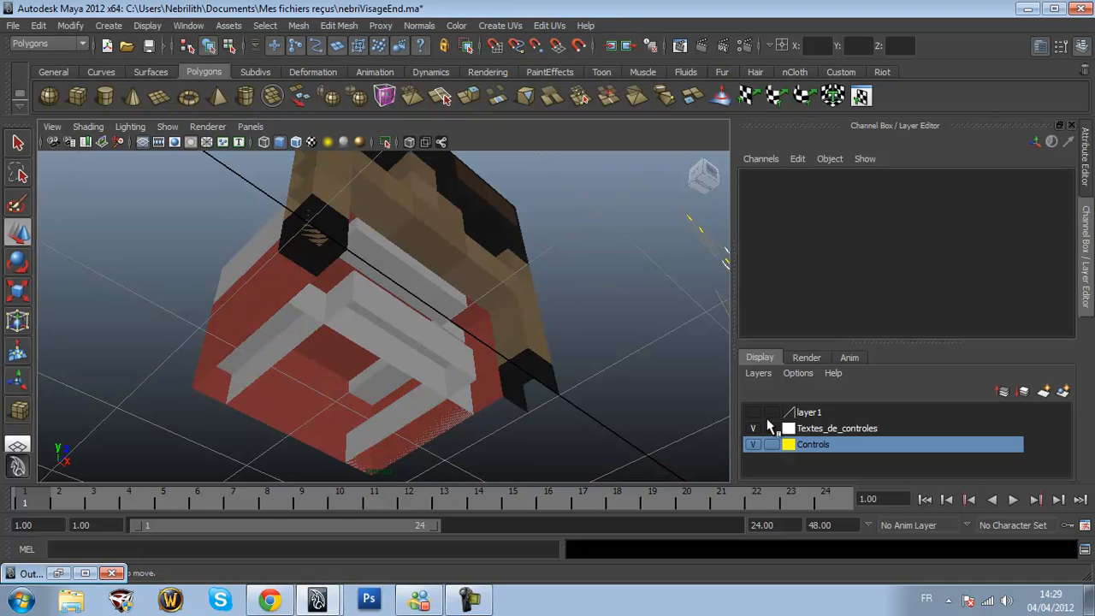
Show layer1 again so the outer blocks of the head are displayed
{"action": "left_click_drag", "start_coordinate": [433, 391], "coordinate": [445, 468], "text": "alt"}
{"action": "left_click", "coordinate": [753, 413]}
{"action": "left_click_drag", "start_coordinate": [577, 383], "coordinate": [510, 403], "text": "alt"}
{"action": "scroll", "coordinate": [512, 401], "scroll_direction": "down", "scroll_amount": 5}
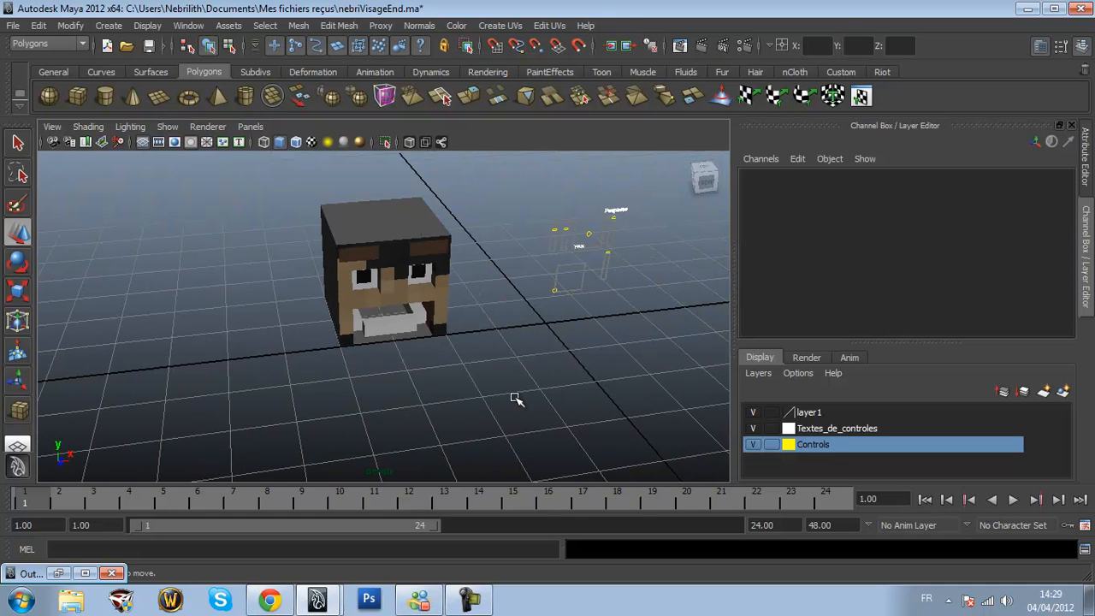
Create a polygon cube on the grid beside the head, centred at X 1, Y 0.5, Z 2
{"action": "scroll", "coordinate": [516, 399], "scroll_direction": "up", "scroll_amount": 5}
{"action": "scroll", "coordinate": [516, 398], "scroll_direction": "down", "scroll_amount": 5}
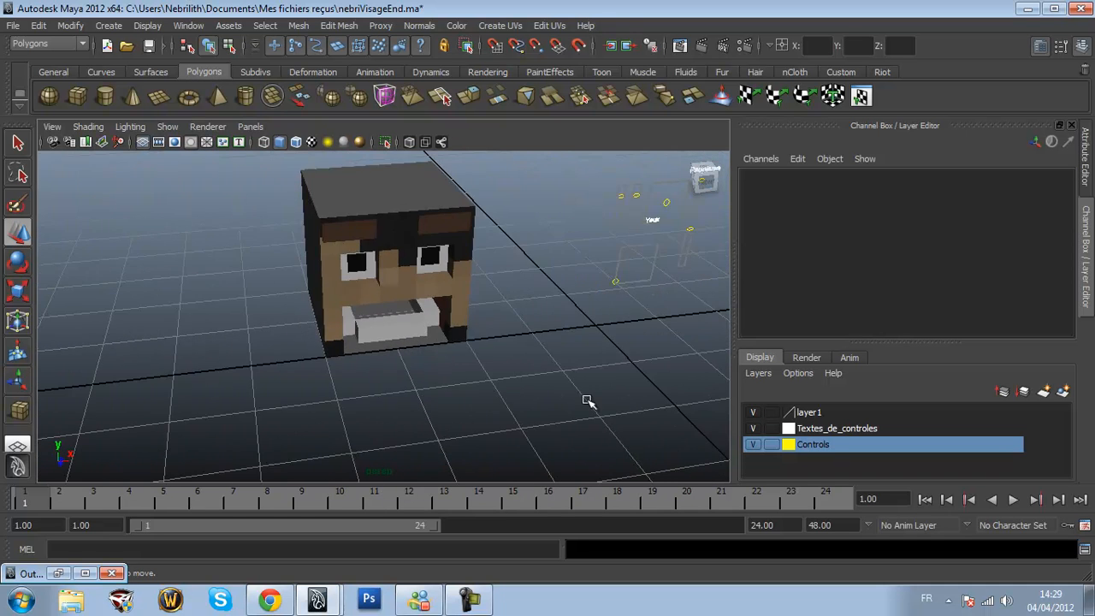
{"action": "middle_click_drag", "start_coordinate": [511, 370], "coordinate": [435, 340], "text": "alt"}
{"action": "scroll", "coordinate": [435, 340], "scroll_direction": "up", "scroll_amount": 2}
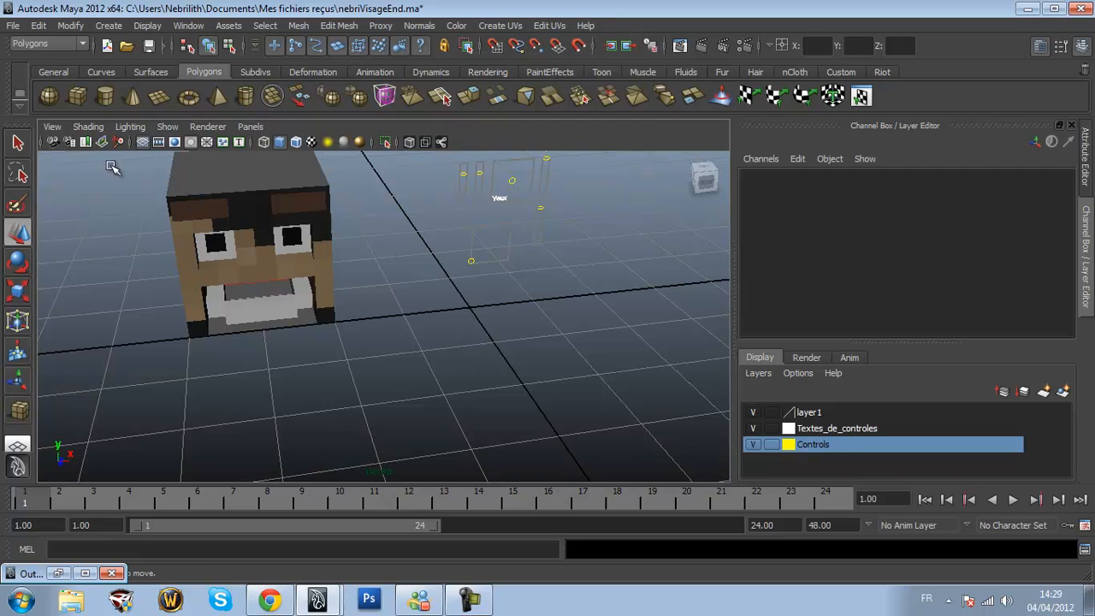
{"action": "left_click", "coordinate": [78, 101]}
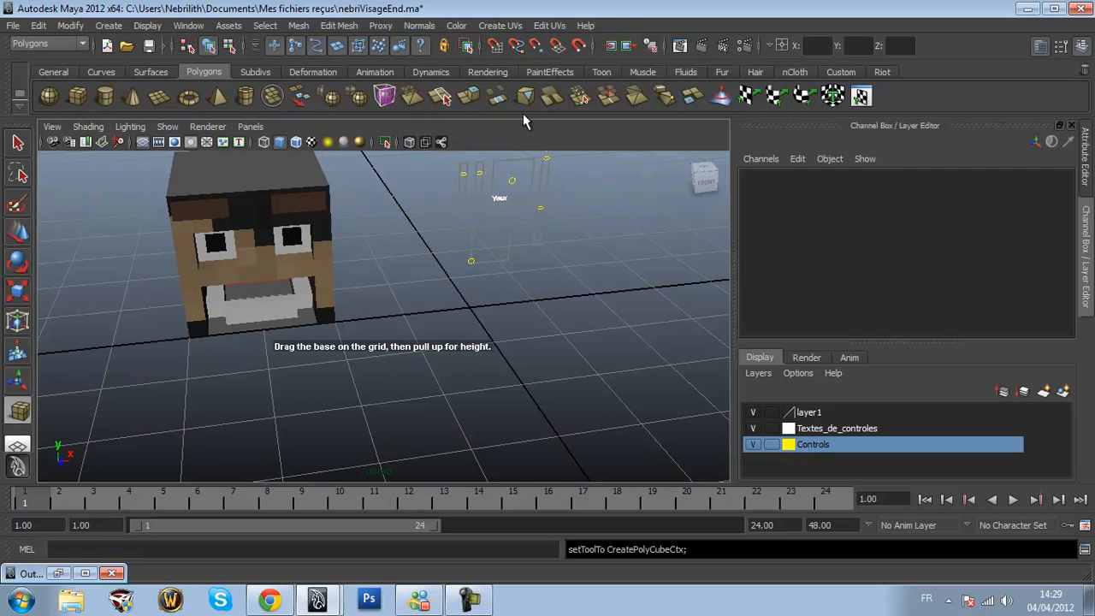
{"action": "left_click_drag", "start_coordinate": [517, 327], "coordinate": [613, 355]}
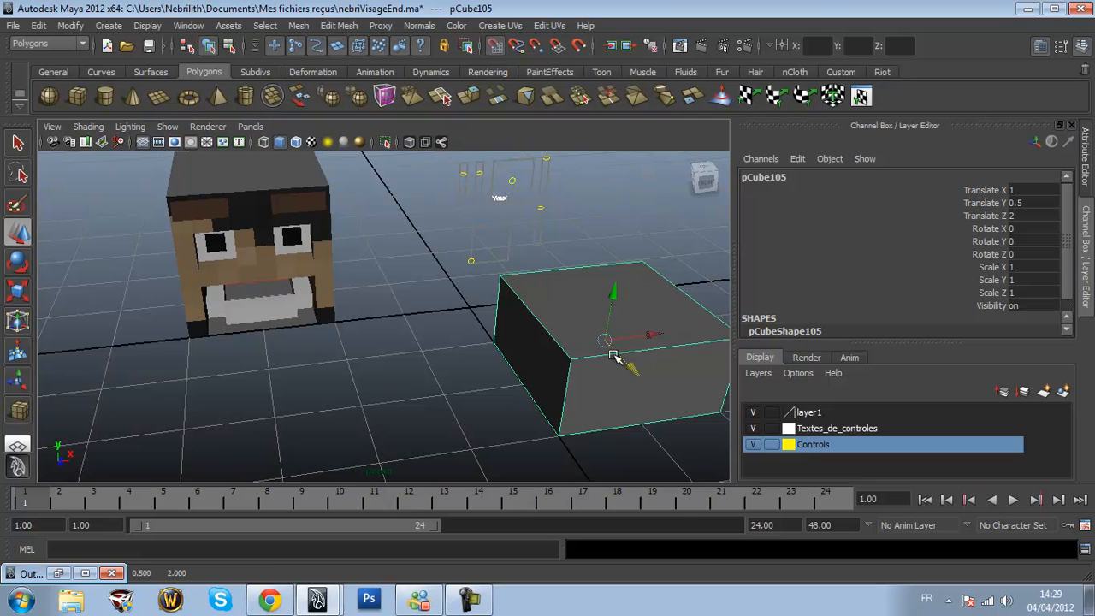
Snap the new cube's pivot to its lower front corner vertex nearest the head
{"action": "key", "text": "Insert"}
{"action": "key", "text": "v"}
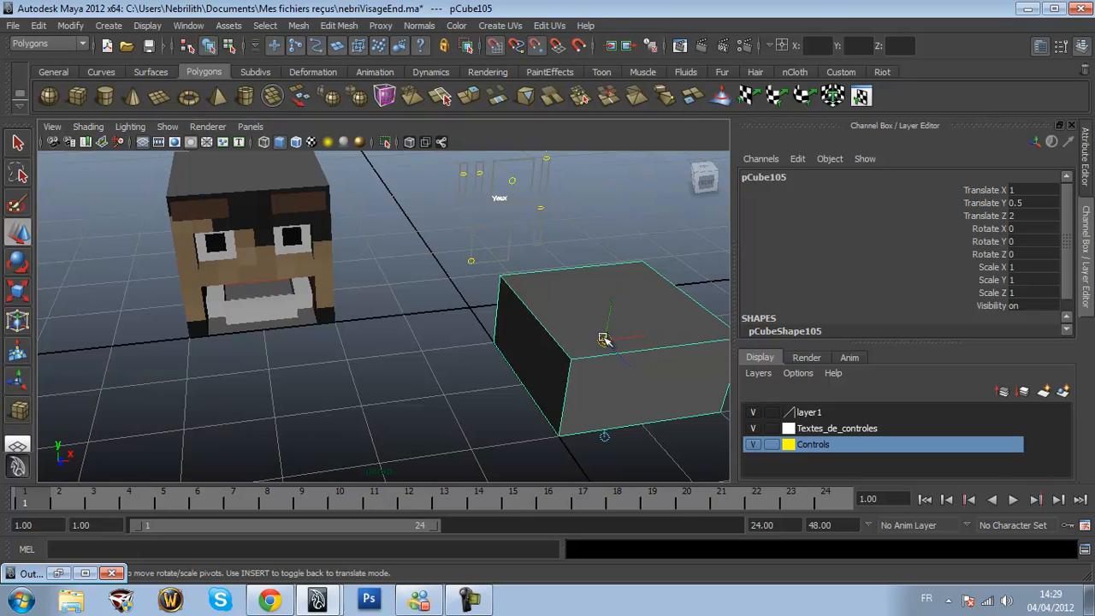
{"action": "middle_click_drag", "start_coordinate": [542, 451], "coordinate": [563, 436]}
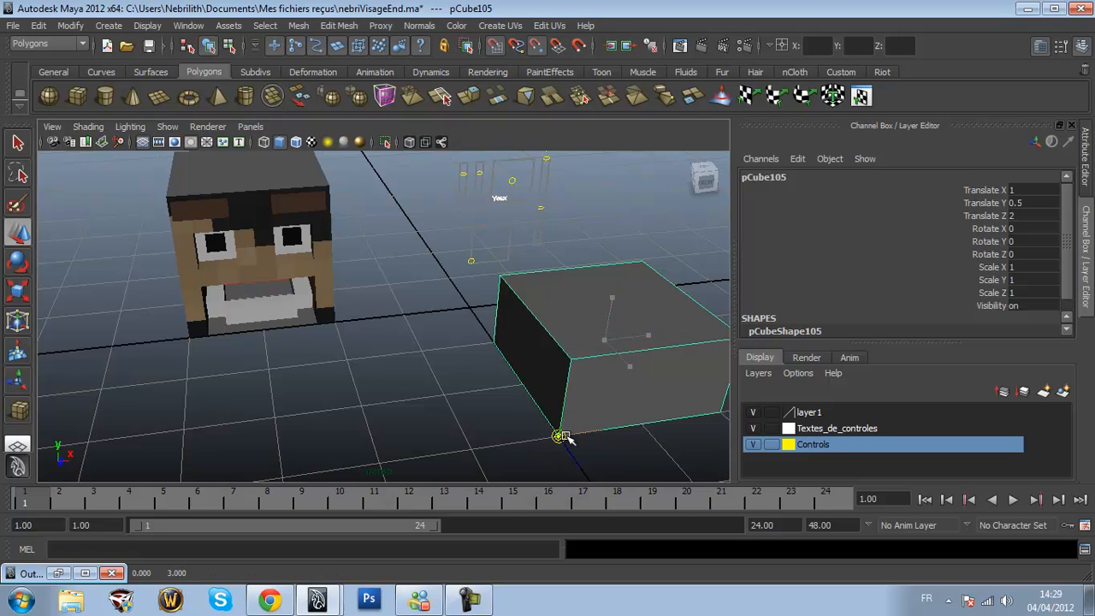
{"action": "key", "text": "Insert"}
Scale pCube105 down to Scale X 0.25, Scale Y 0.272 and Scale Z 0.25
{"action": "left_click", "coordinate": [15, 282]}
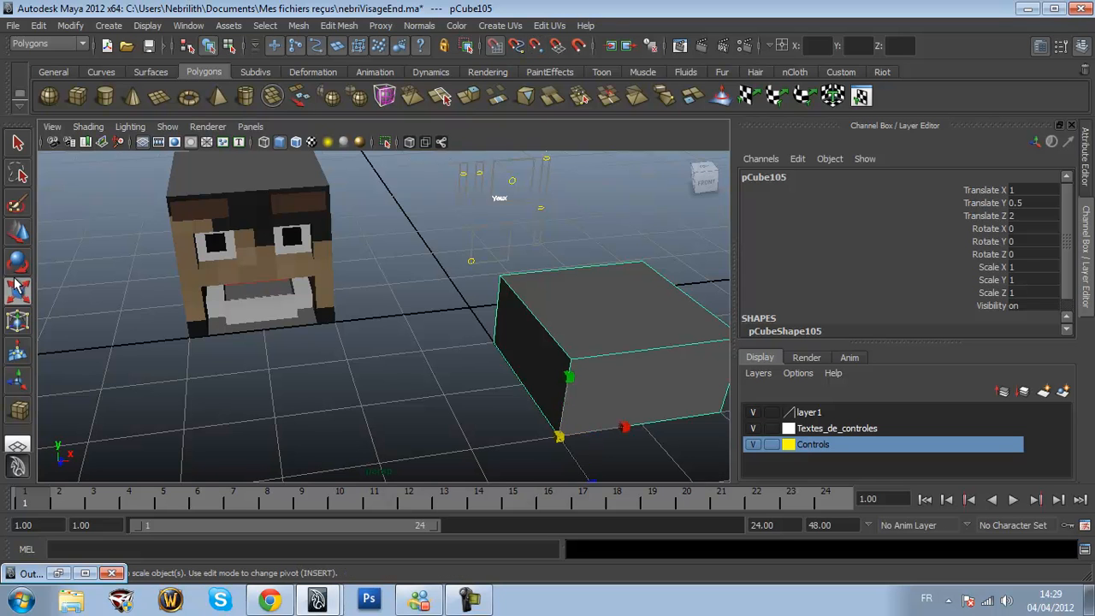
{"action": "left_click_drag", "start_coordinate": [560, 434], "coordinate": [379, 459]}
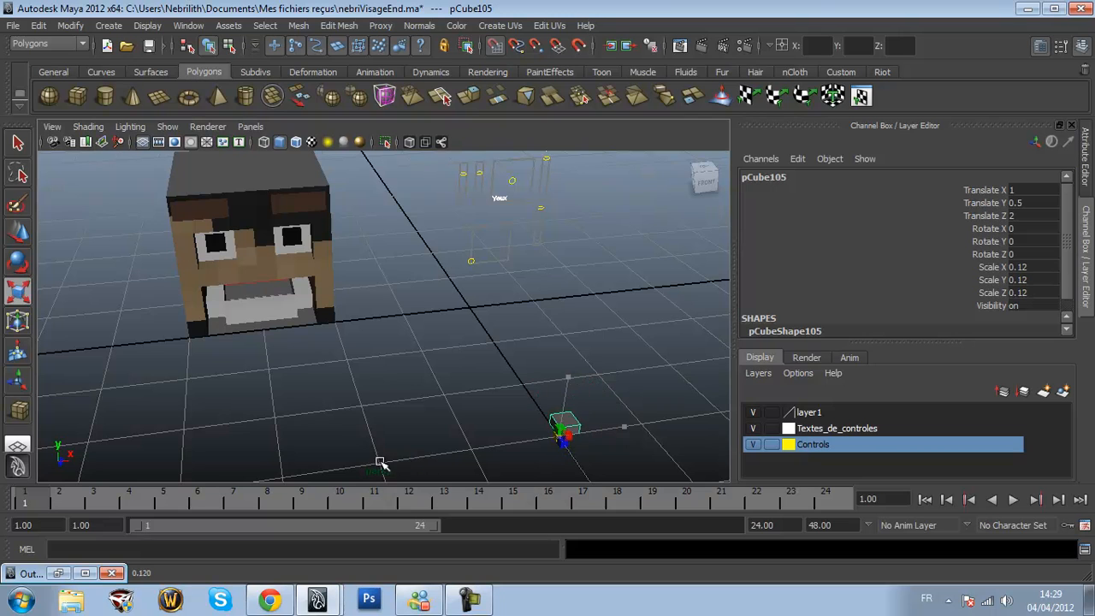
{"action": "left_click", "coordinate": [1052, 268]}
{"action": "left_click", "coordinate": [1051, 268]}
{"action": "type", "text": "0.25"}
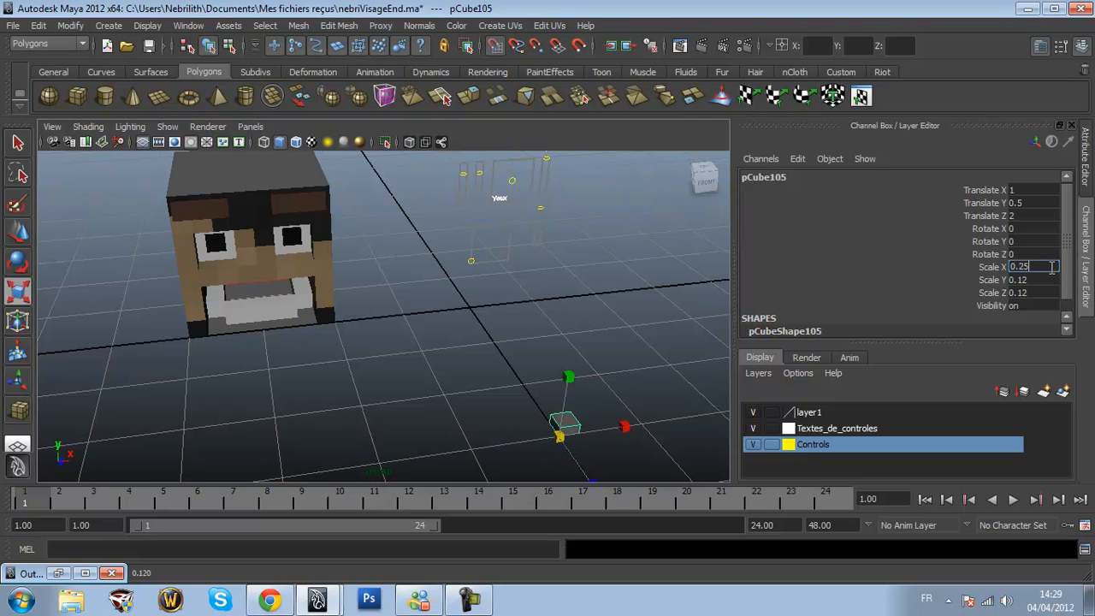
{"action": "key", "text": "Tab"}
{"action": "type", "text": "0."}
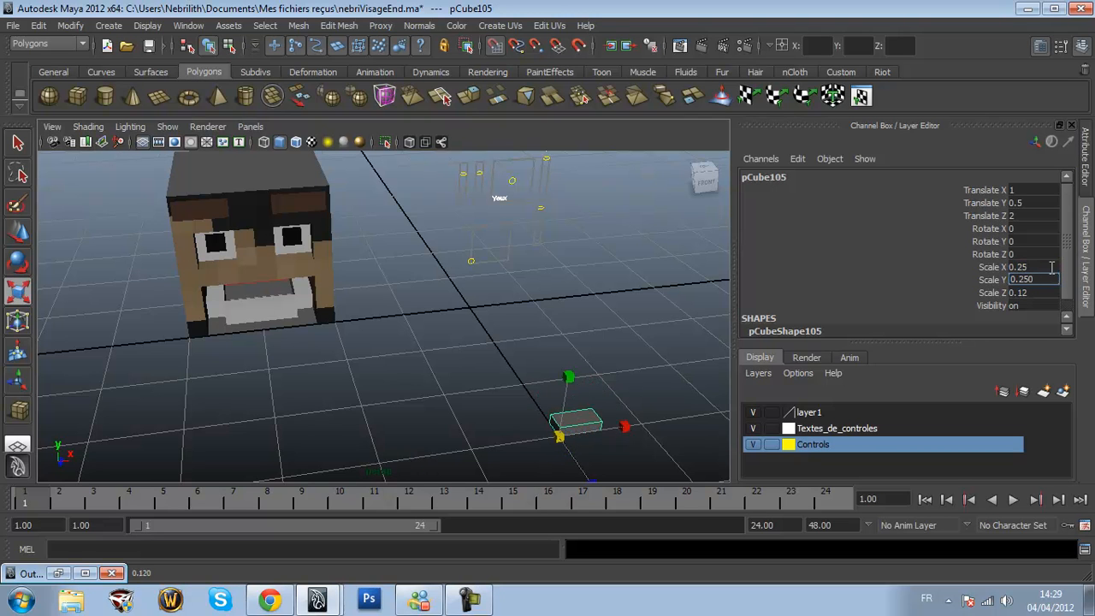
{"action": "key", "text": "Tab"}
{"action": "type", "text": "0.25"}
{"action": "key", "text": "Return"}
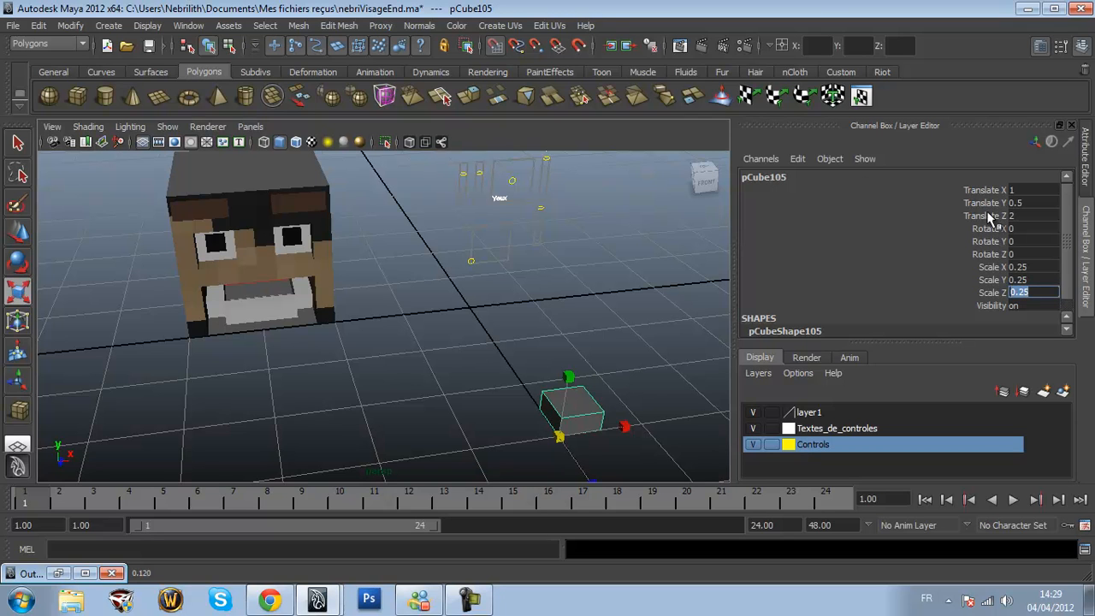
{"action": "left_click_drag", "start_coordinate": [570, 378], "coordinate": [572, 367]}
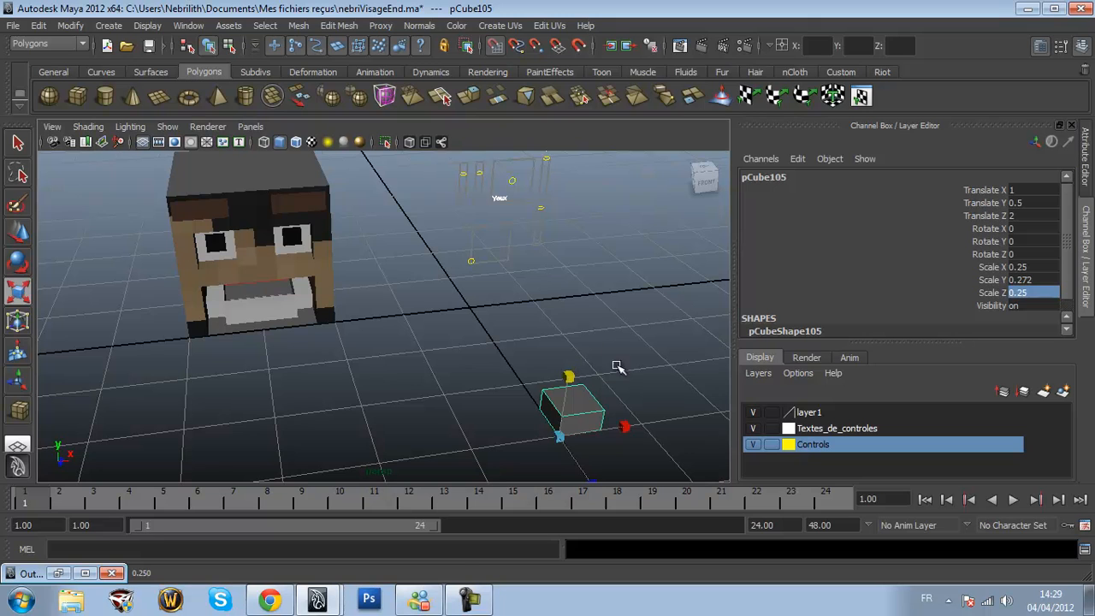
Move the small cube into the mouth behind the lower teeth, at Translate X -2.007 and Translate Z -1.55
{"action": "left_click", "coordinate": [19, 231]}
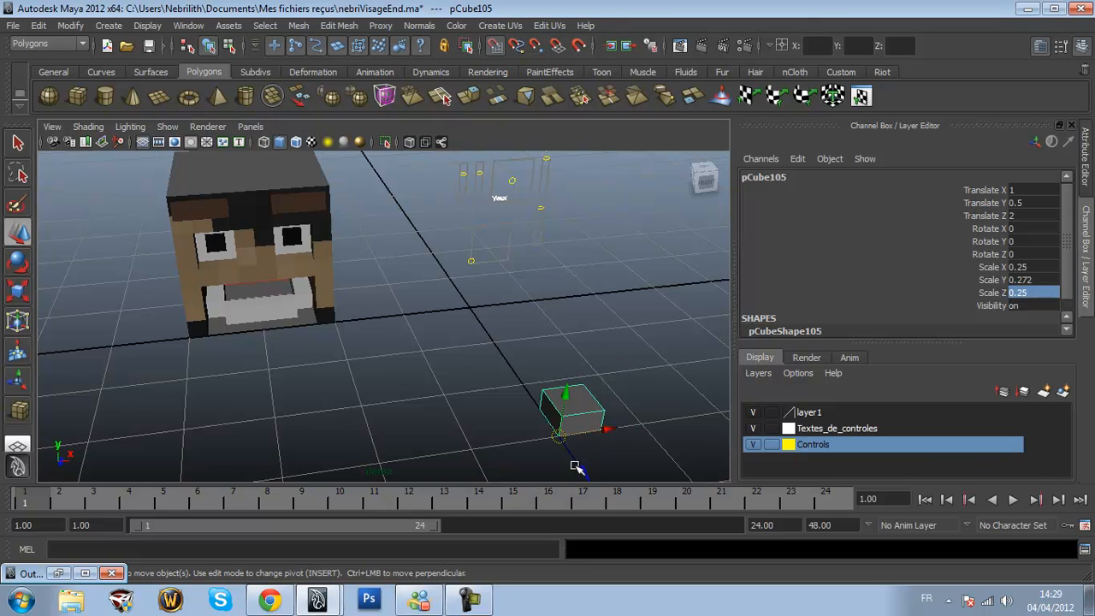
{"action": "left_click_drag", "start_coordinate": [581, 468], "coordinate": [447, 318]}
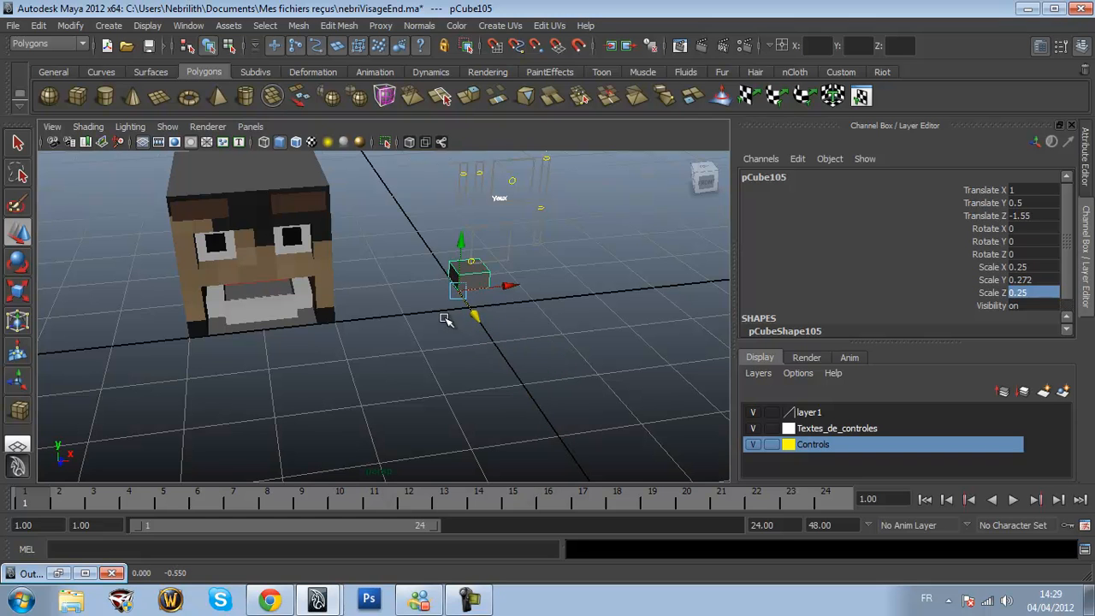
{"action": "left_click_drag", "start_coordinate": [507, 288], "coordinate": [320, 316]}
{"action": "left_click", "coordinate": [705, 176]}
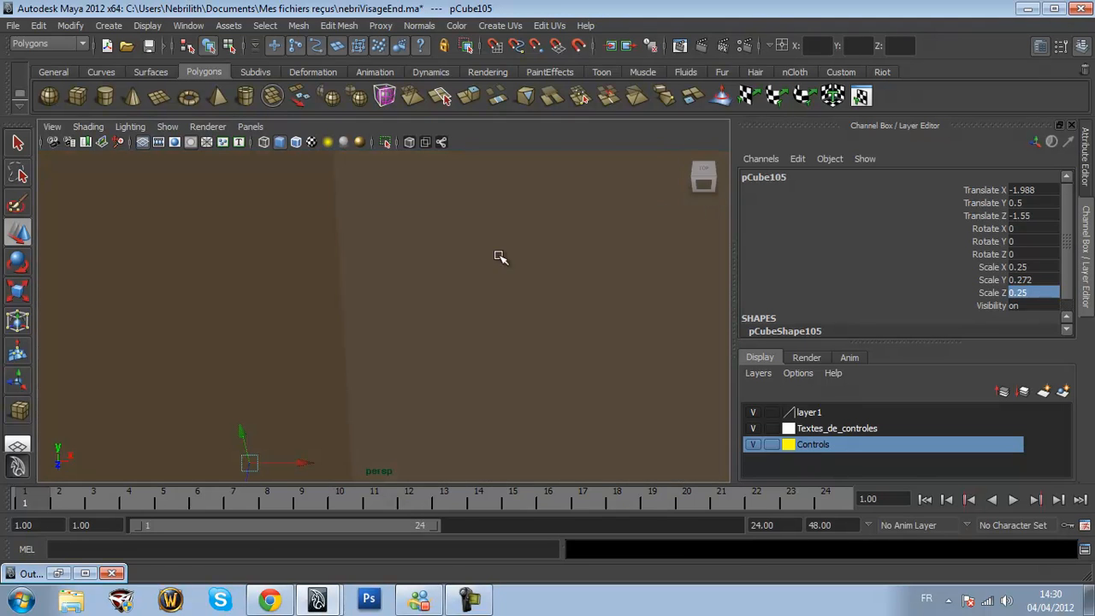
{"action": "scroll", "coordinate": [496, 260], "scroll_direction": "down", "scroll_amount": 2}
{"action": "left_click_drag", "start_coordinate": [447, 276], "coordinate": [442, 252], "text": "alt"}
{"action": "left_click_drag", "start_coordinate": [330, 414], "coordinate": [322, 415]}
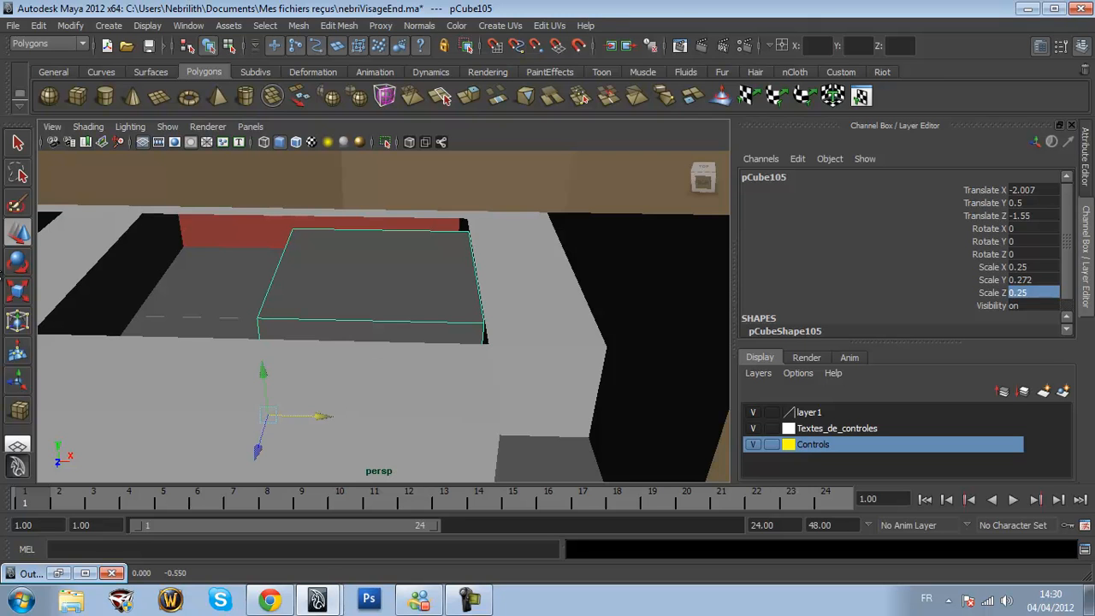
{"action": "left_click", "coordinate": [18, 295]}
{"action": "left_click_drag", "start_coordinate": [341, 417], "coordinate": [359, 417]}
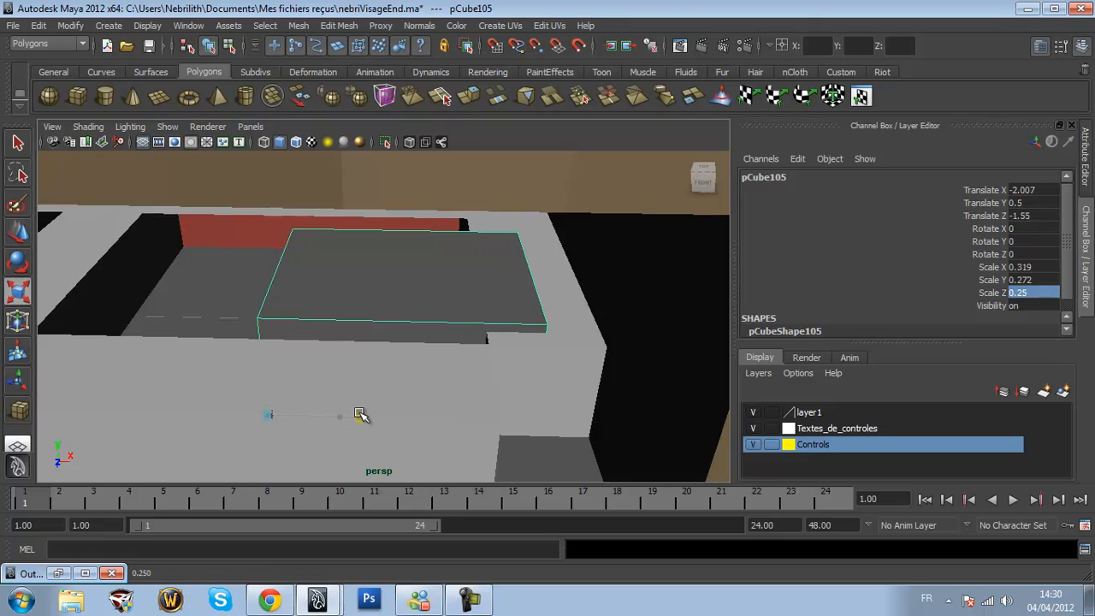
{"action": "key", "text": "ctrl+z"}
Shift the small cube across and back inside the mouth to Translate X -2.5 and Translate Z -1.75
{"action": "left_click", "coordinate": [13, 238]}
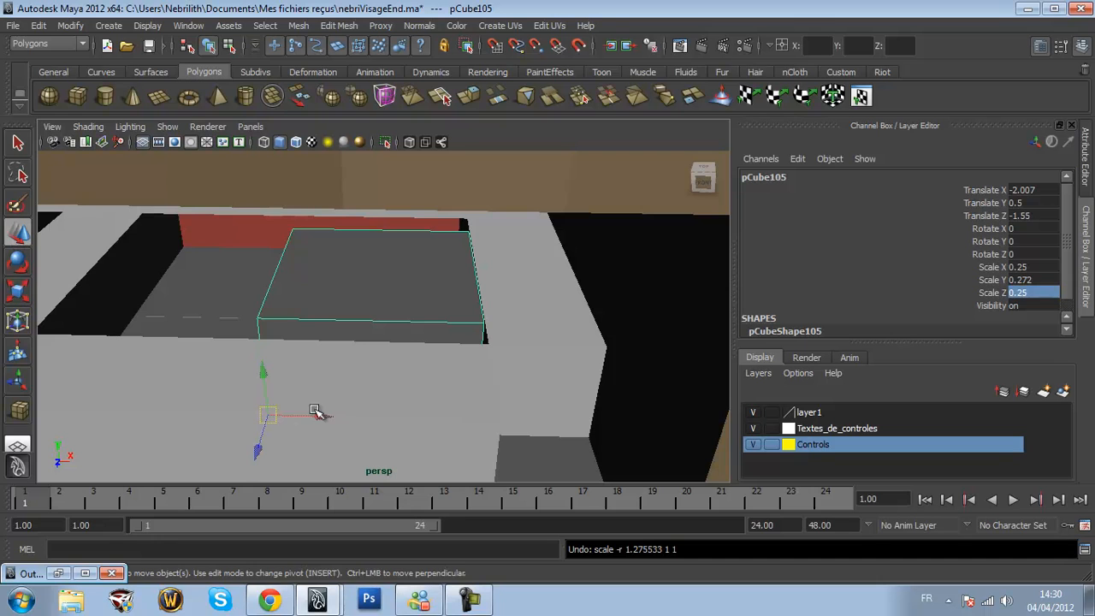
{"action": "left_click_drag", "start_coordinate": [320, 416], "coordinate": [589, 277]}
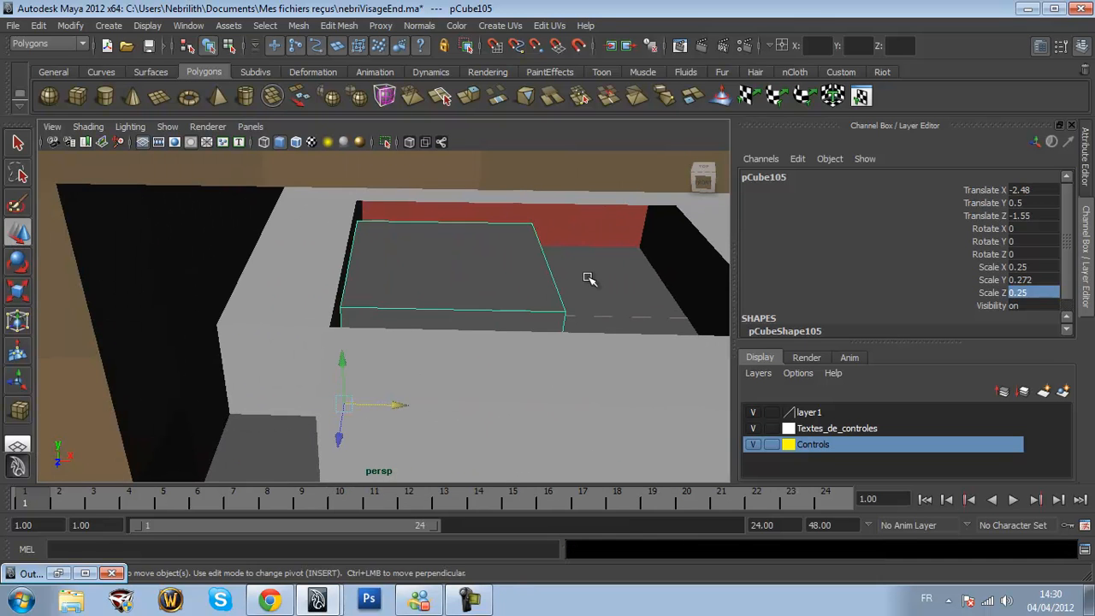
{"action": "left_click_drag", "start_coordinate": [397, 408], "coordinate": [388, 408]}
{"action": "left_click_drag", "start_coordinate": [328, 440], "coordinate": [335, 394]}
{"action": "left_click", "coordinate": [1049, 228]}
{"action": "left_click", "coordinate": [1051, 216]}
{"action": "left_click", "coordinate": [1052, 217]}
{"action": "key", "text": "BackSpace"}
{"action": "type", "text": "5"}
{"action": "key", "text": "Return"}
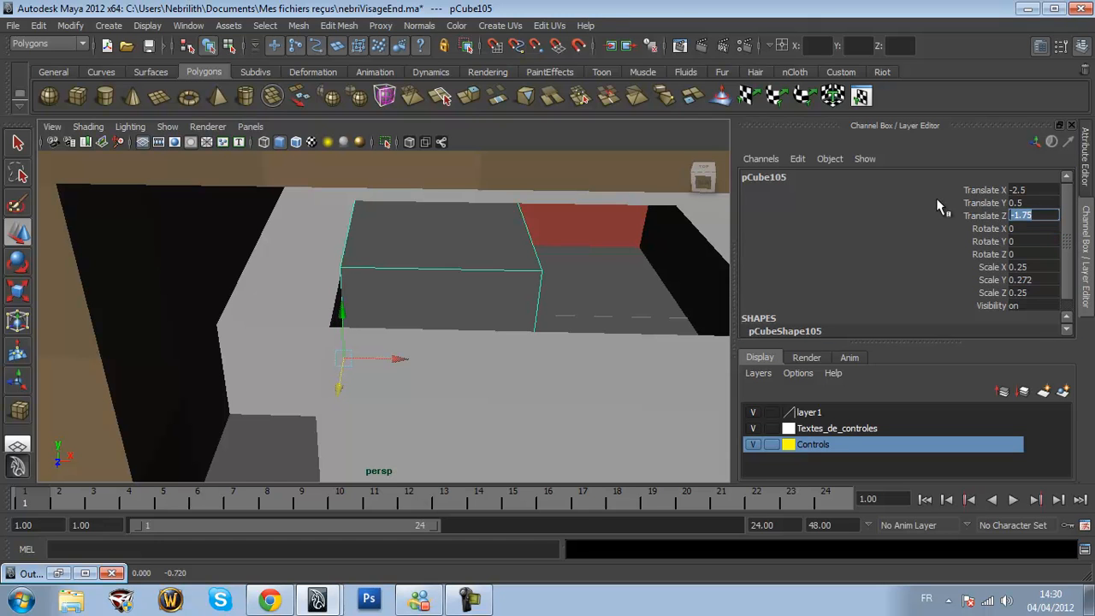
{"action": "key", "text": "r"}
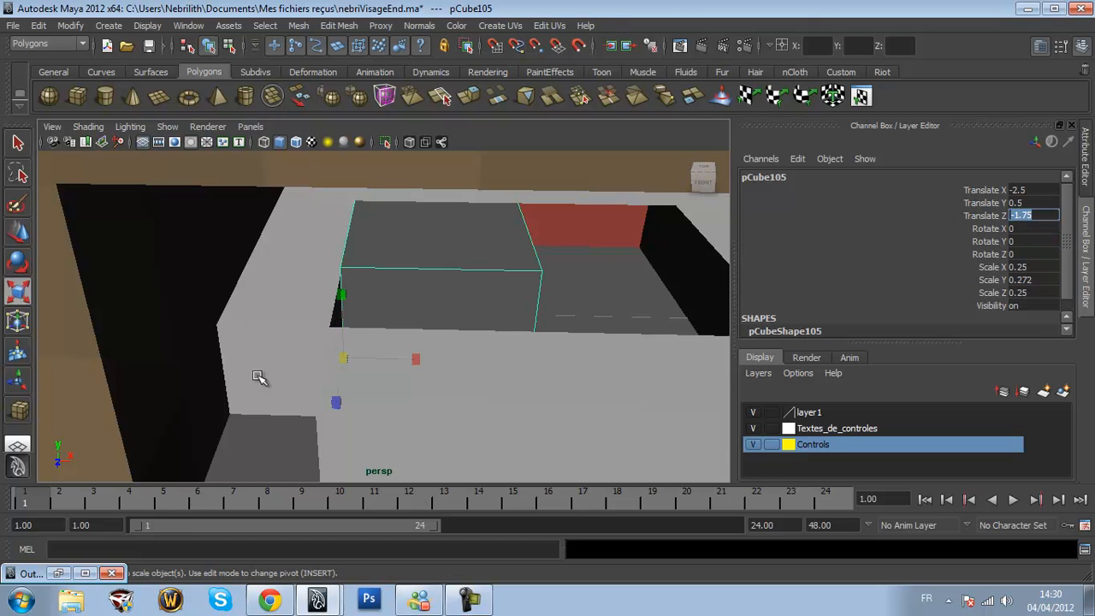
{"action": "mouse_move", "coordinate": [336, 402]}
{"action": "left_mouse_down"}
{"action": "mouse_move", "coordinate": [314, 454]}
{"action": "mouse_move", "coordinate": [328, 409]}
{"action": "left_mouse_up"}
{"action": "key", "text": "ctrl+z"}
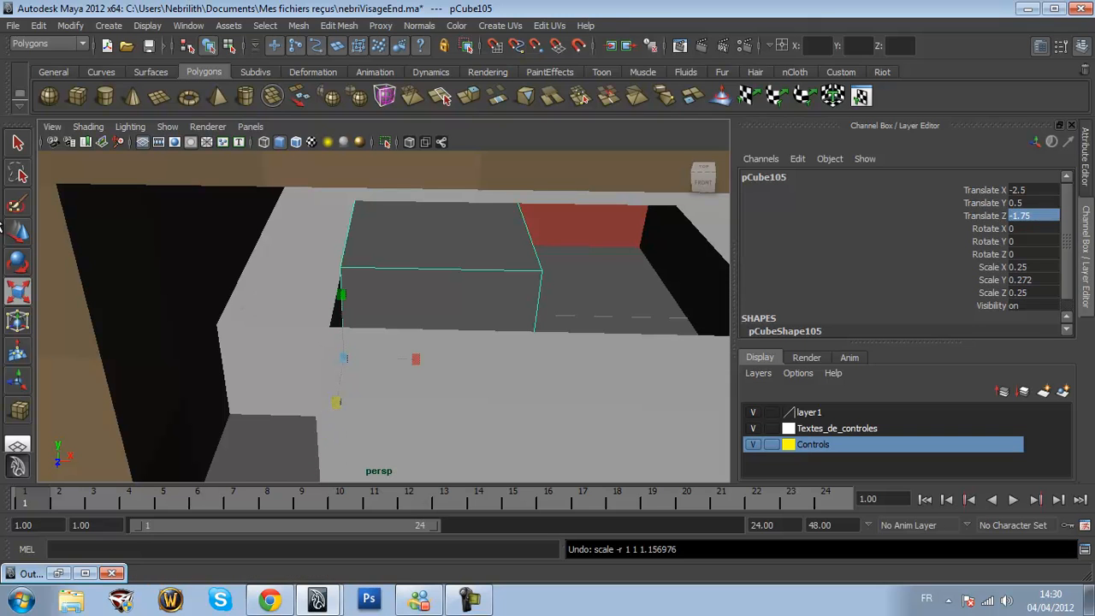
Bring the small cube forward against the front lower teeth by setting Translate Z to -1.5
{"action": "left_click", "coordinate": [17, 231]}
{"action": "left_click_drag", "start_coordinate": [339, 390], "coordinate": [331, 463]}
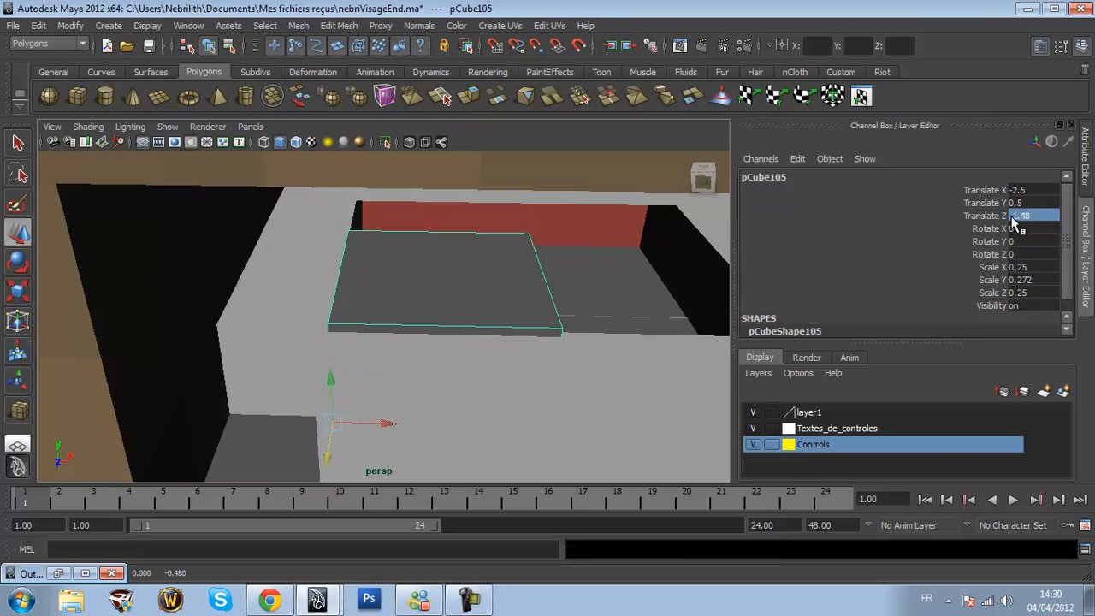
{"action": "left_click", "coordinate": [1057, 216]}
{"action": "type", "text": "-1.5"}
{"action": "key", "text": "Return"}
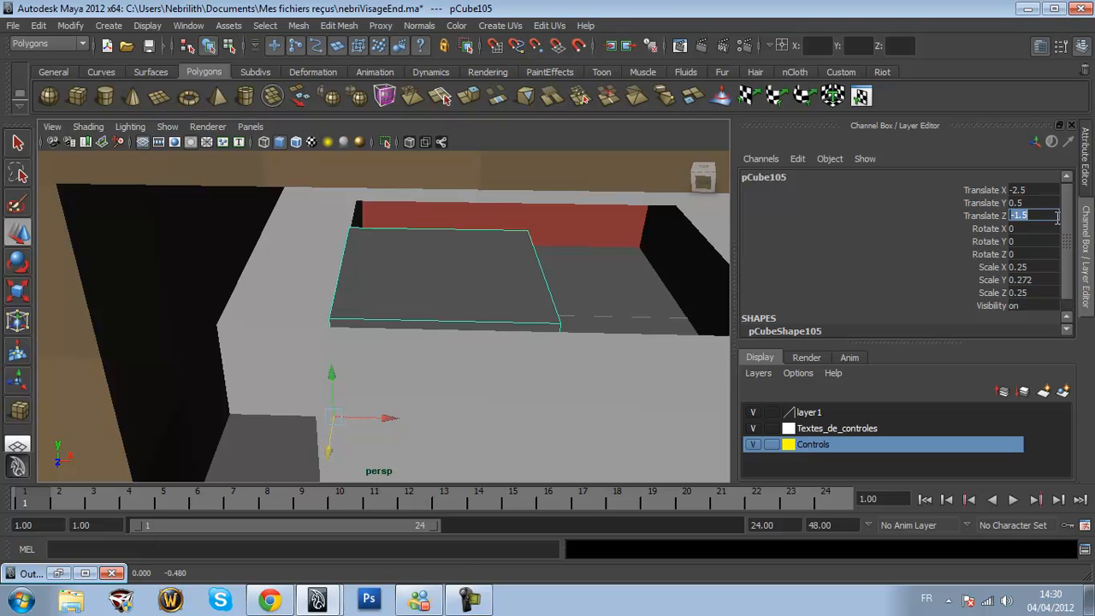
Lower the small cube's height to Scale Y 0.258 and lengthen it toward the throat to Scale Z 0.375
{"action": "left_click", "coordinate": [18, 295]}
{"action": "mouse_move", "coordinate": [332, 357]}
{"action": "left_mouse_down"}
{"action": "mouse_move", "coordinate": [335, 368]}
{"action": "mouse_move", "coordinate": [332, 359]}
{"action": "left_mouse_up"}
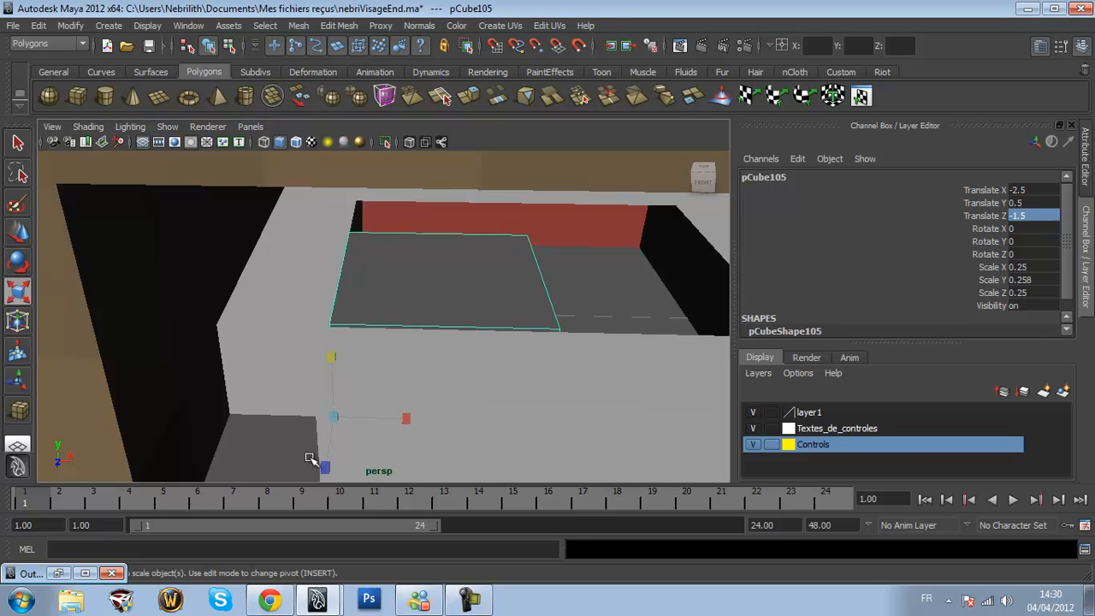
{"action": "left_click_drag", "start_coordinate": [325, 468], "coordinate": [318, 498]}
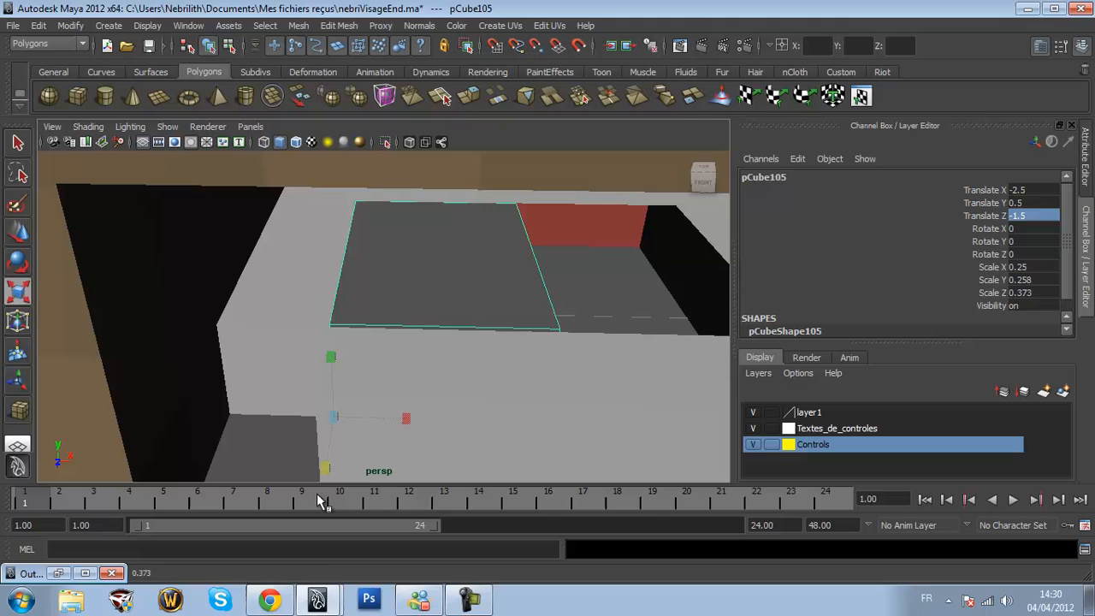
{"action": "left_click", "coordinate": [1049, 293]}
{"action": "type", "text": "5"}
{"action": "key", "text": "Return"}
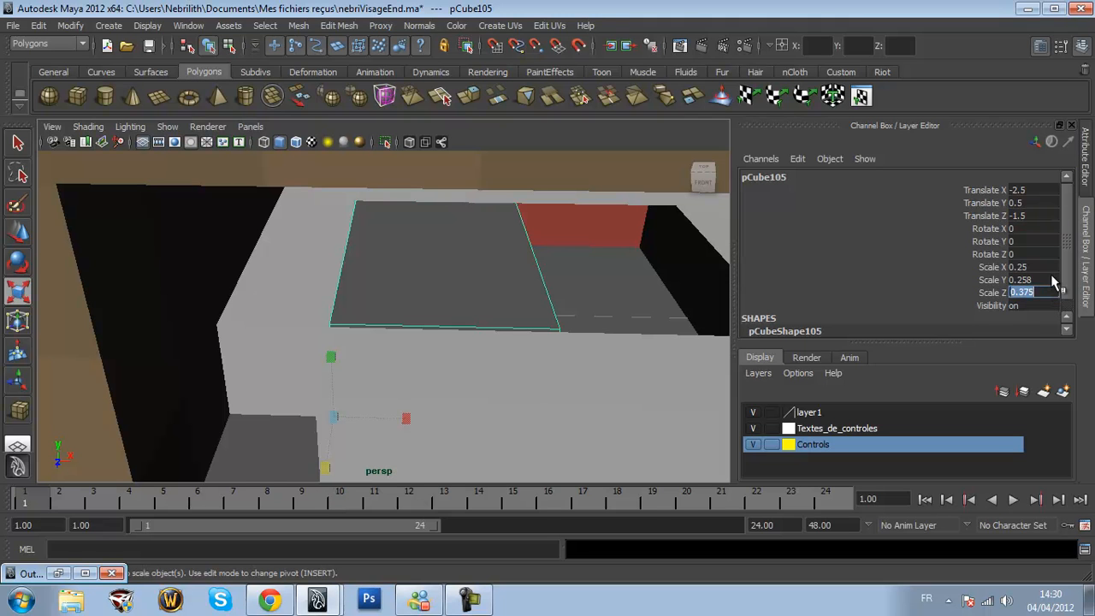
Widen the tongue block across the mouth to Scale X 0.5 and set its Scale Y to 0.255
{"action": "left_click_drag", "start_coordinate": [408, 418], "coordinate": [479, 422]}
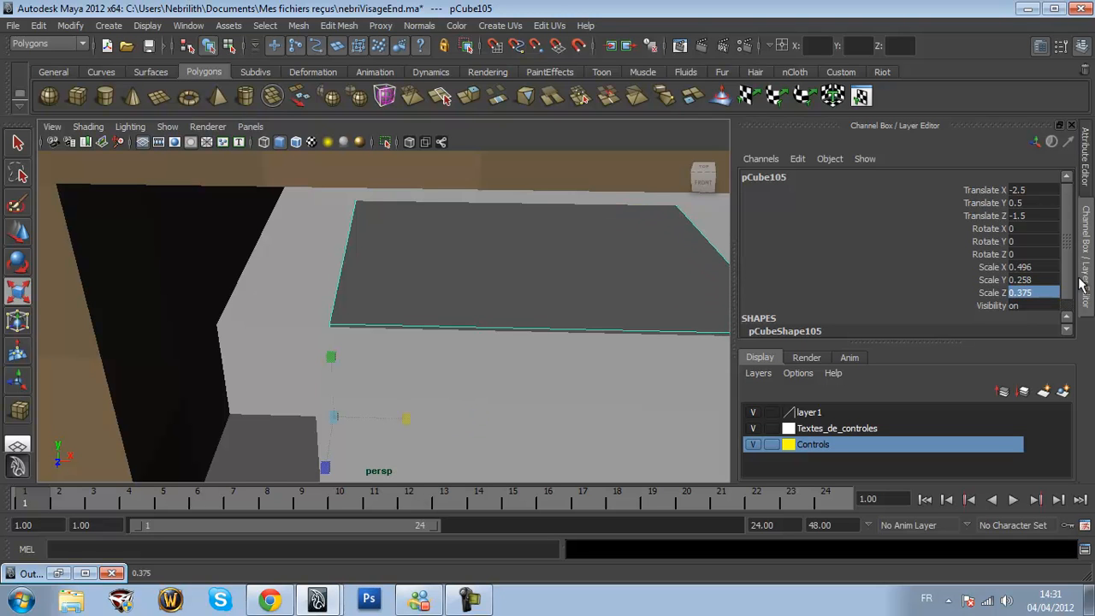
{"action": "left_click", "coordinate": [1040, 267]}
{"action": "left_click", "coordinate": [1044, 267]}
{"action": "type", "text": "0.5"}
{"action": "key", "text": "Return"}
{"action": "key", "text": "Tab"}
{"action": "type", "text": "0.255"}
{"action": "key", "text": "Return"}
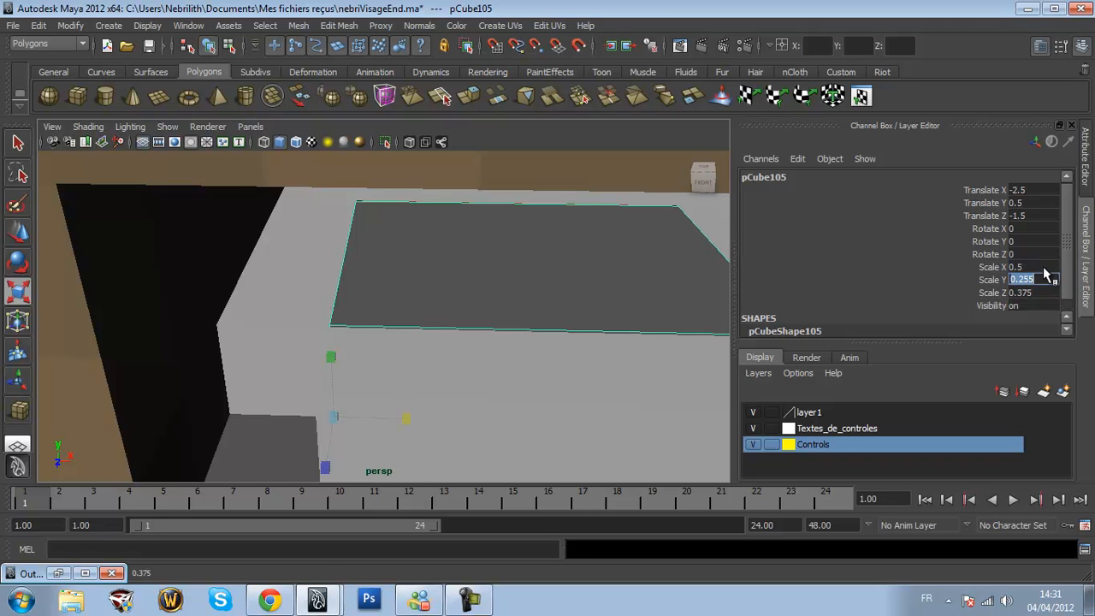
Assign a new Lambert material to the tongue block and colour it light pink
{"action": "scroll", "coordinate": [470, 258], "scroll_direction": "down", "scroll_amount": 5}
{"action": "scroll", "coordinate": [456, 298], "scroll_direction": "up", "scroll_amount": 3}
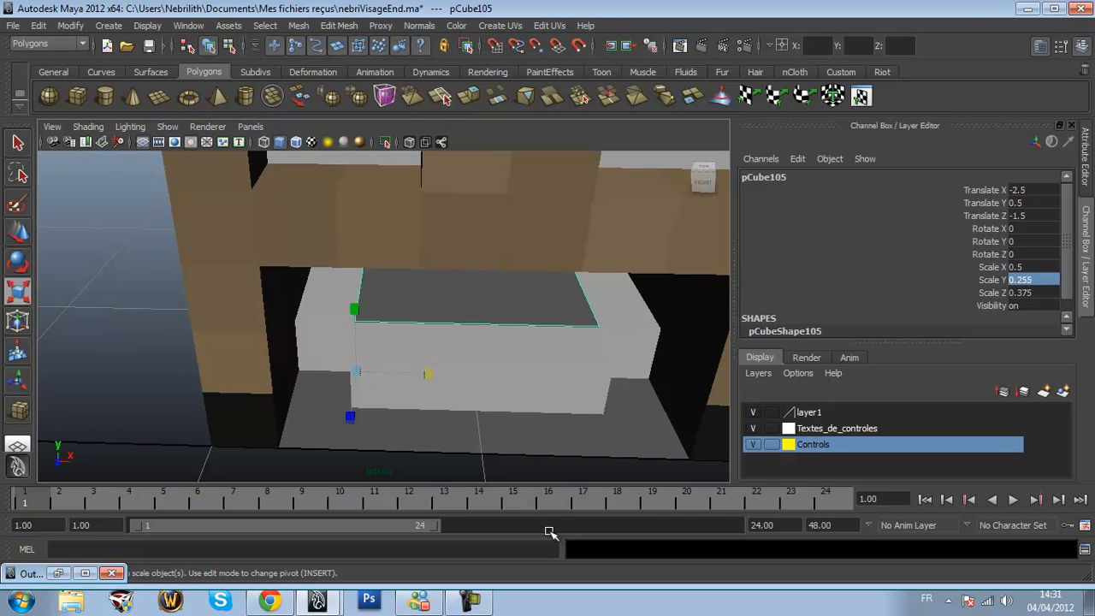
{"action": "right_click_drag", "start_coordinate": [565, 503], "coordinate": [566, 501]}
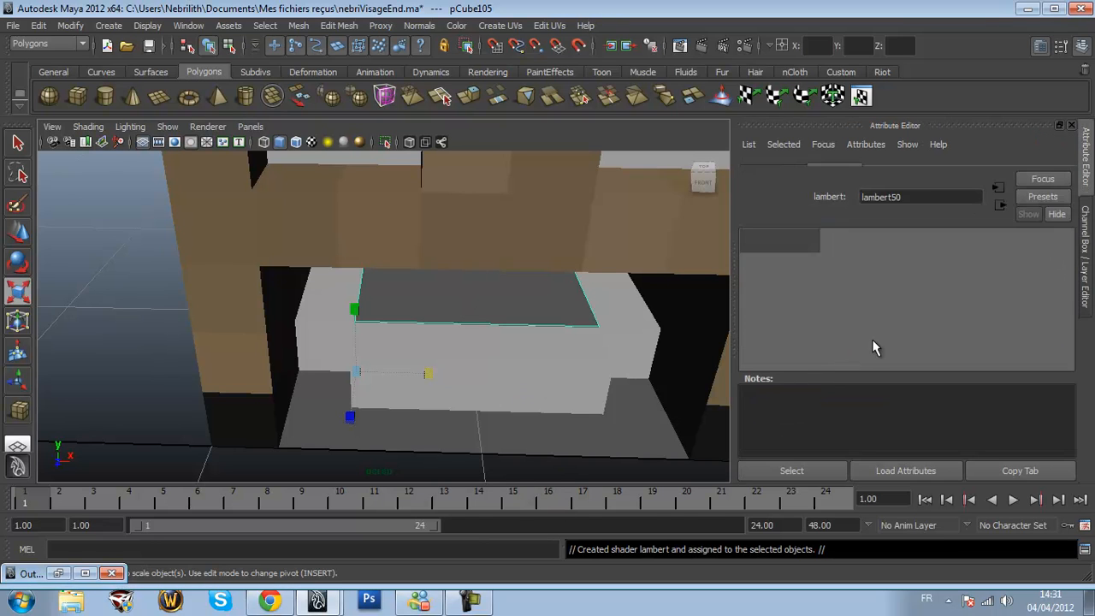
{"action": "left_click", "coordinate": [914, 172]}
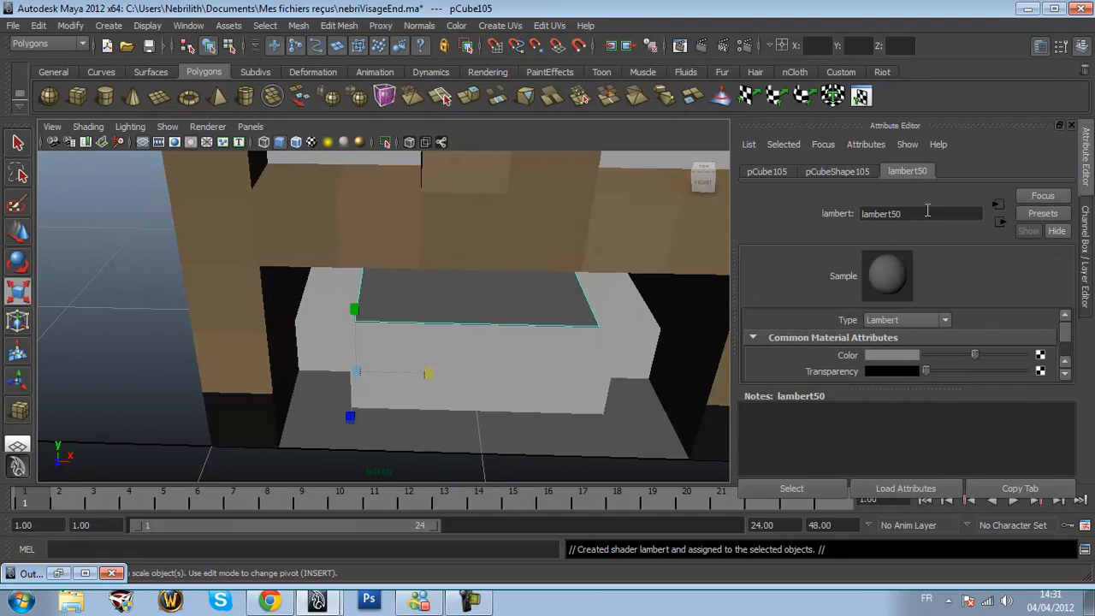
{"action": "left_click", "coordinate": [894, 356]}
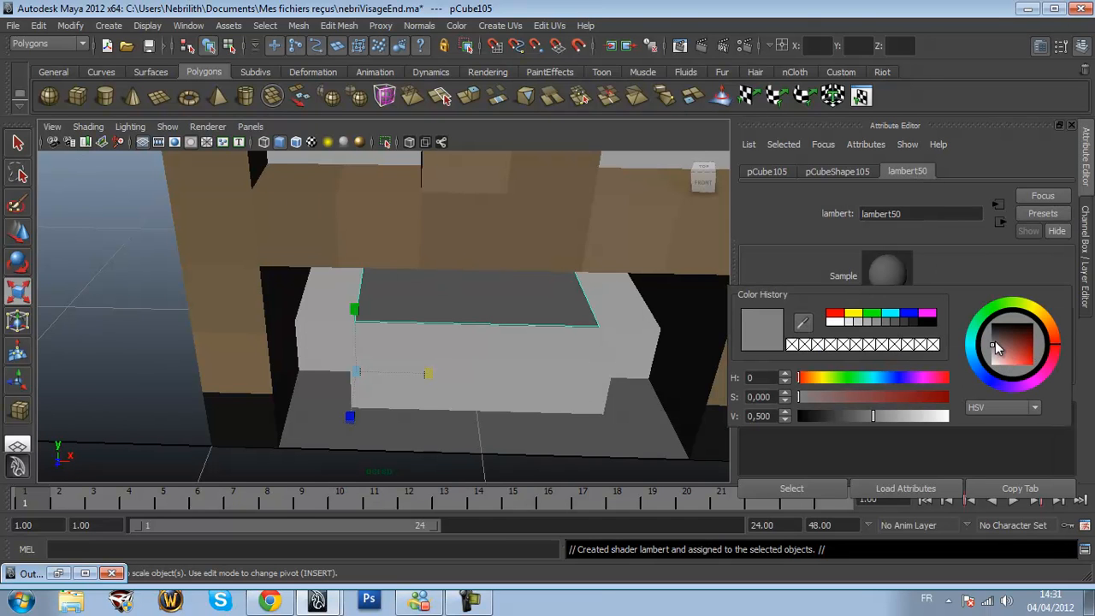
{"action": "left_click", "coordinate": [1051, 374]}
{"action": "left_click_drag", "start_coordinate": [1008, 348], "coordinate": [1004, 360]}
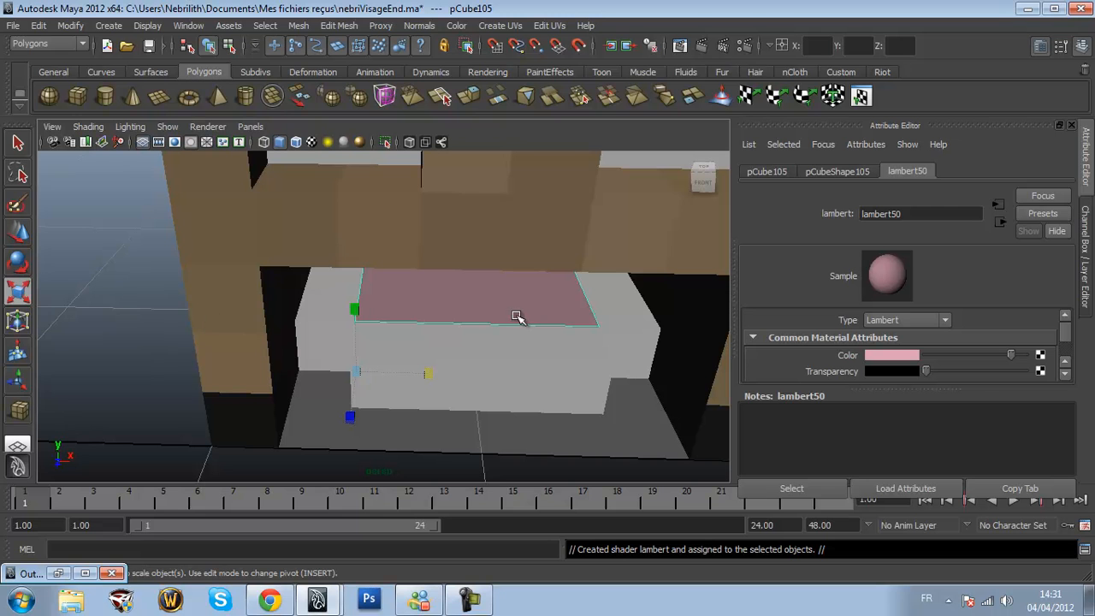
Deselect the tongue block and examine how it sits behind the lower teeth from several sides of the head
{"action": "left_click", "coordinate": [103, 313]}
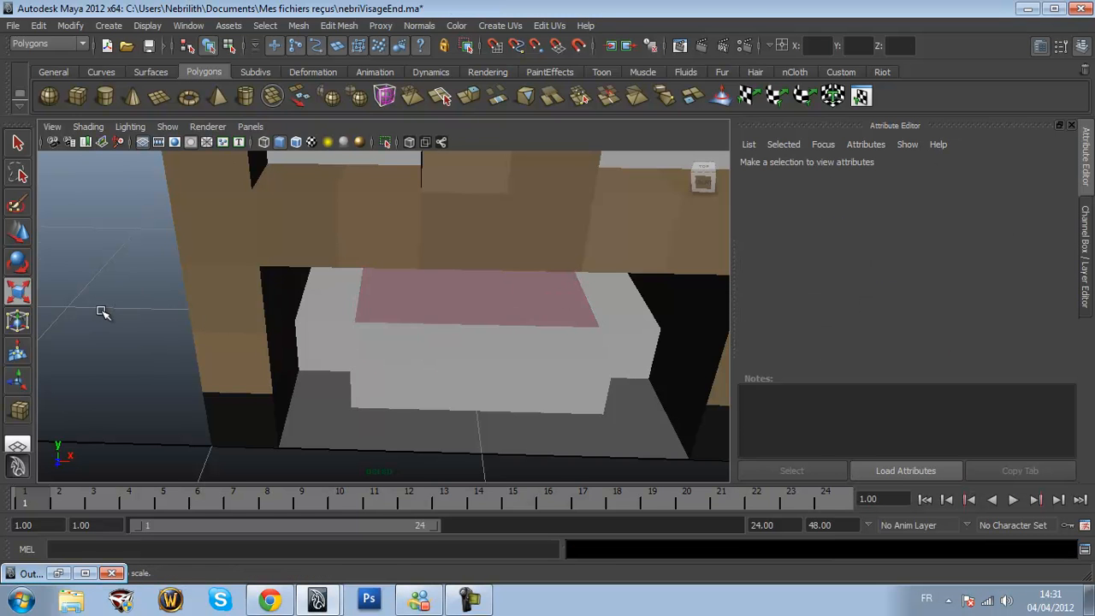
{"action": "key", "text": "f"}
{"action": "left_click_drag", "start_coordinate": [213, 336], "coordinate": [209, 299], "text": "alt"}
{"action": "scroll", "coordinate": [335, 349], "scroll_direction": "up", "scroll_amount": 5}
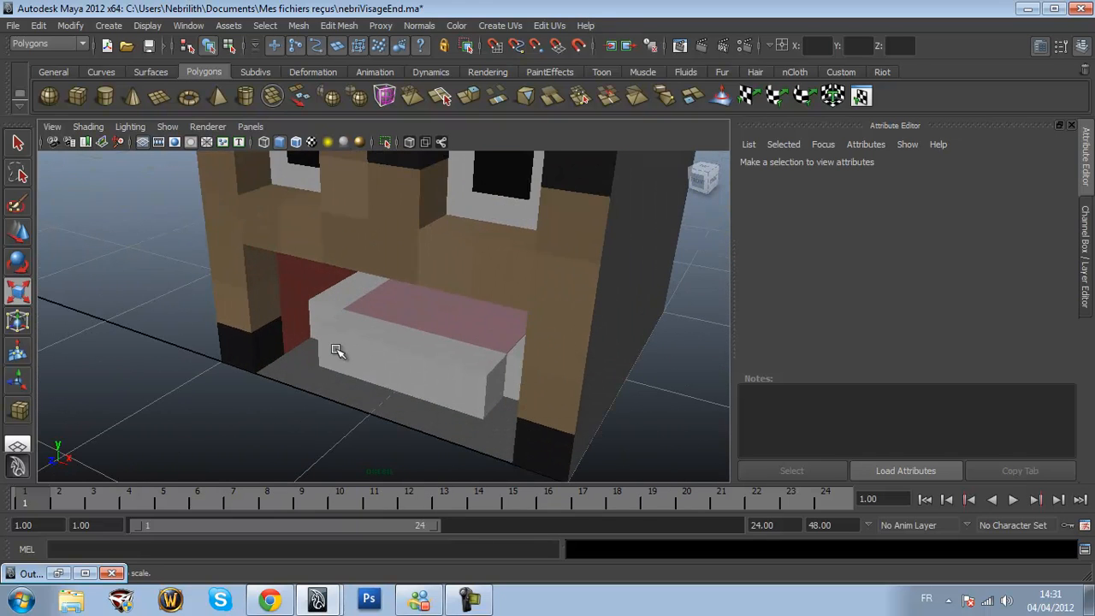
{"action": "scroll", "coordinate": [579, 374], "scroll_direction": "down", "scroll_amount": 5}
{"action": "left_click_drag", "start_coordinate": [426, 334], "coordinate": [559, 349], "text": "alt"}
{"action": "scroll", "coordinate": [611, 331], "scroll_direction": "up", "scroll_amount": 3}
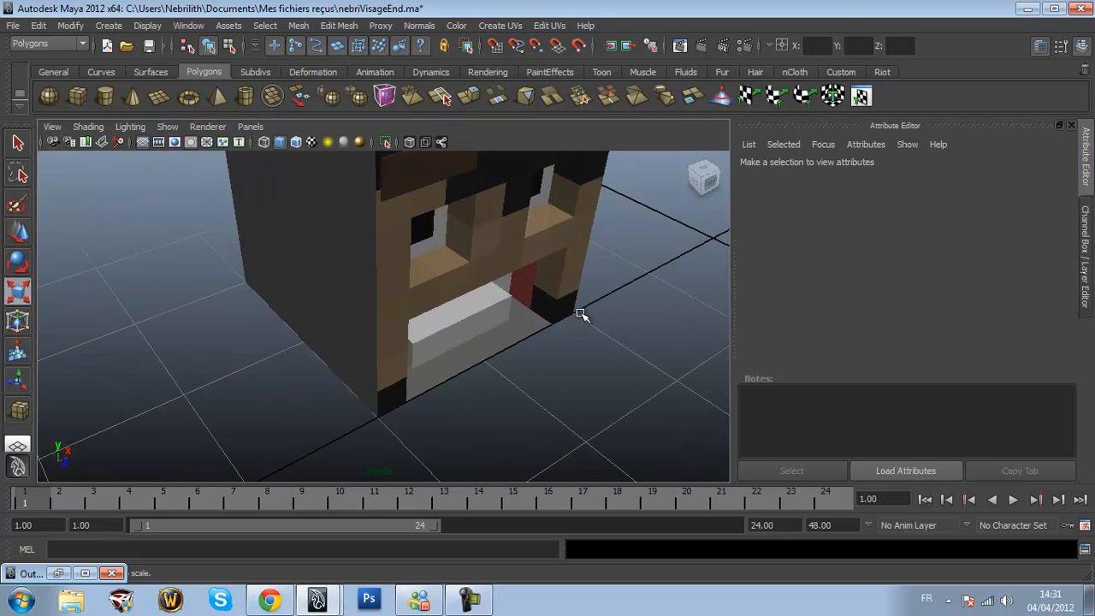
{"action": "scroll", "coordinate": [625, 355], "scroll_direction": "down", "scroll_amount": 5}
{"action": "scroll", "coordinate": [623, 353], "scroll_direction": "up", "scroll_amount": 3}
{"action": "scroll", "coordinate": [503, 295], "scroll_direction": "down", "scroll_amount": 5}
Draw a polygon box on the empty grid in front of the head, about twice as long as it is deep
{"action": "middle_click_drag", "start_coordinate": [628, 340], "coordinate": [494, 284], "text": "alt"}
{"action": "scroll", "coordinate": [501, 307], "scroll_direction": "up", "scroll_amount": 4}
{"action": "left_click", "coordinate": [77, 95]}
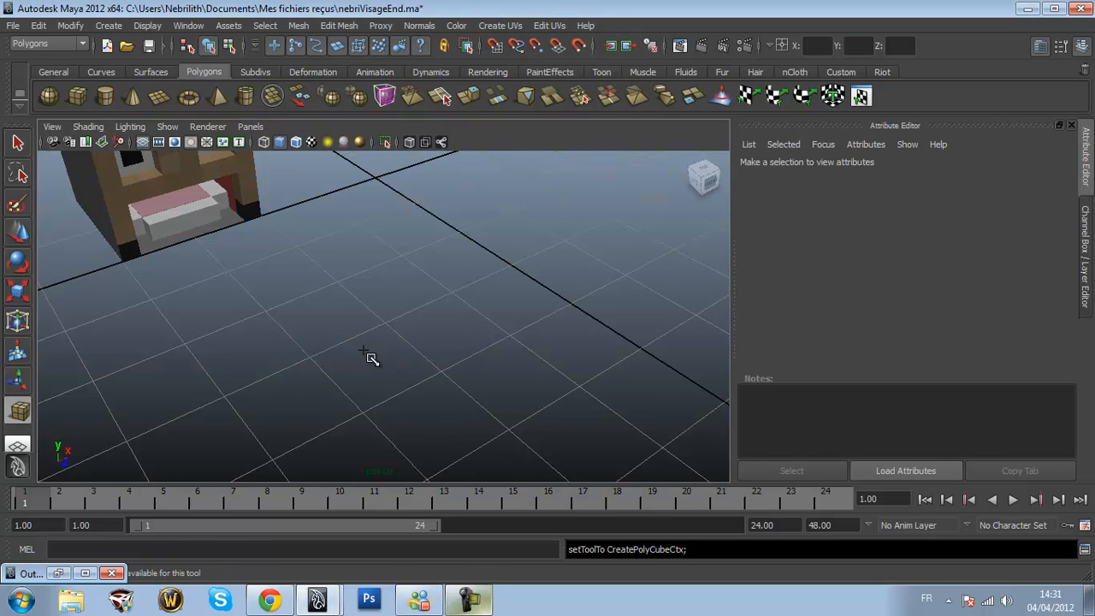
{"action": "left_click_drag", "start_coordinate": [367, 414], "coordinate": [420, 284]}
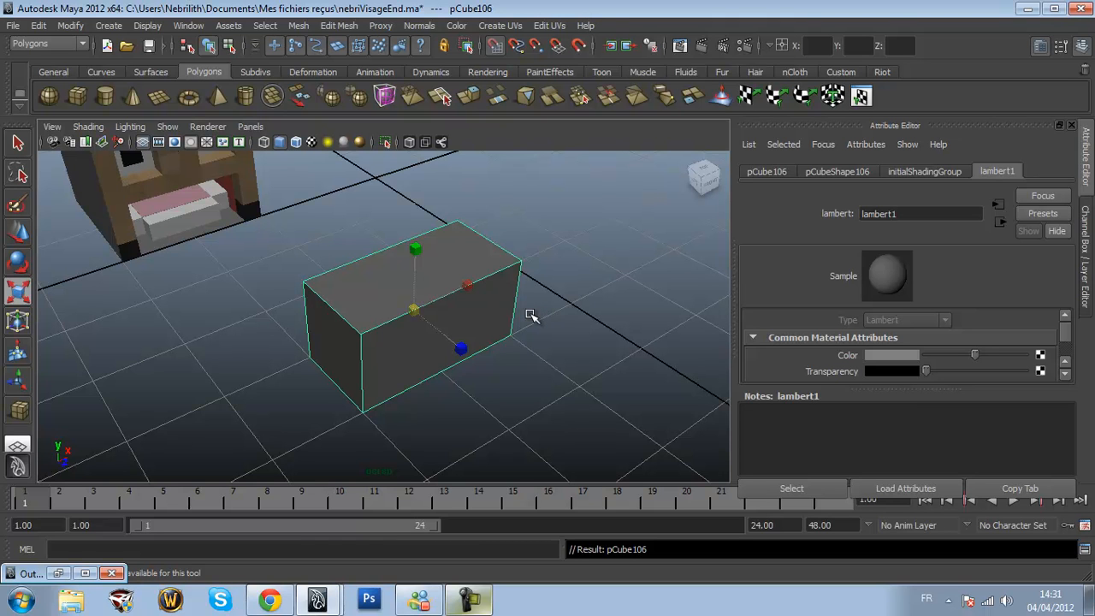
Check the character wearing glasses on the desktop wallpaper, and assign a new Blinn material to the new box
{"action": "left_click", "coordinate": [1090, 600]}
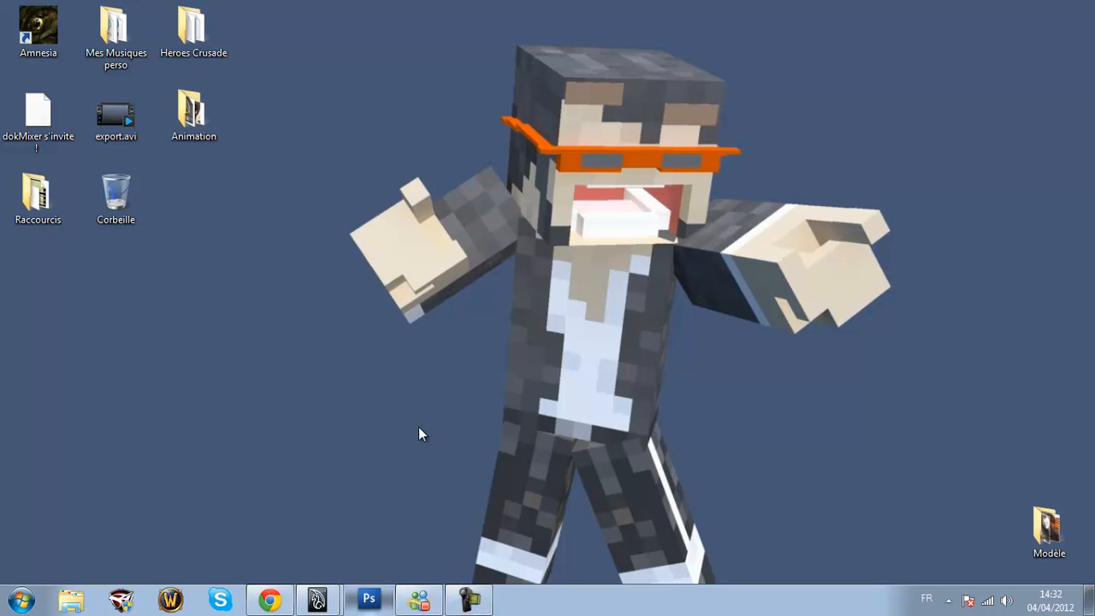
{"action": "left_click", "coordinate": [317, 600]}
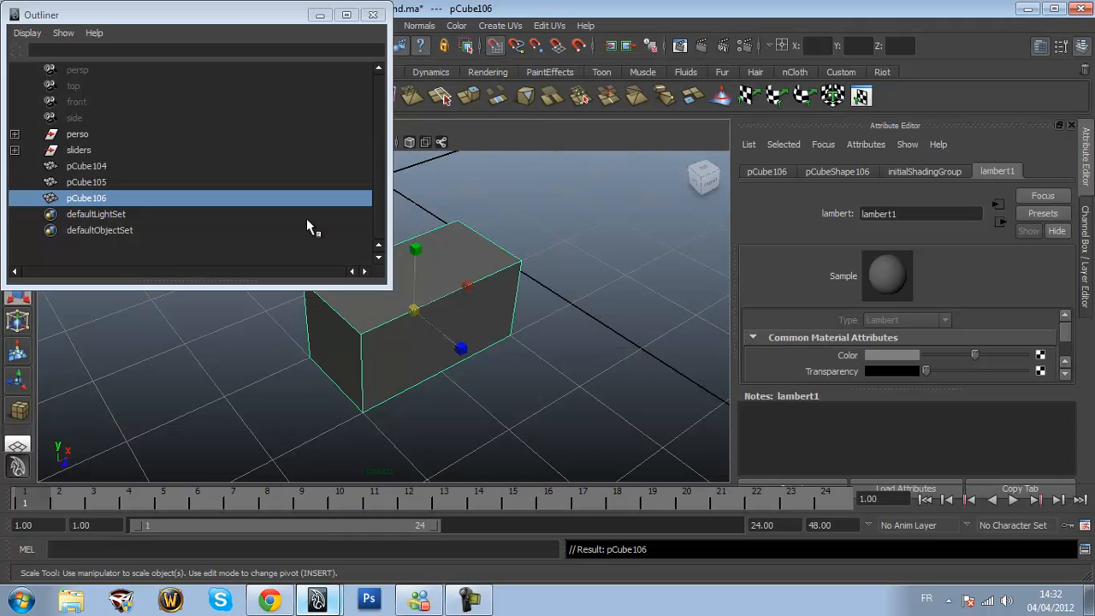
{"action": "left_click", "coordinate": [372, 14]}
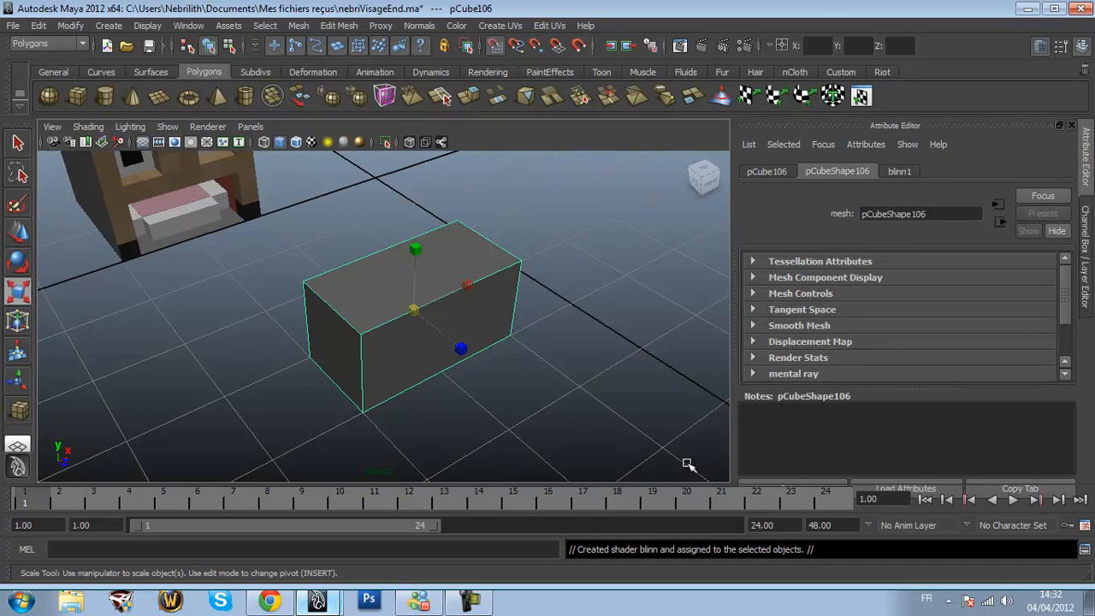
{"action": "left_click", "coordinate": [886, 356]}
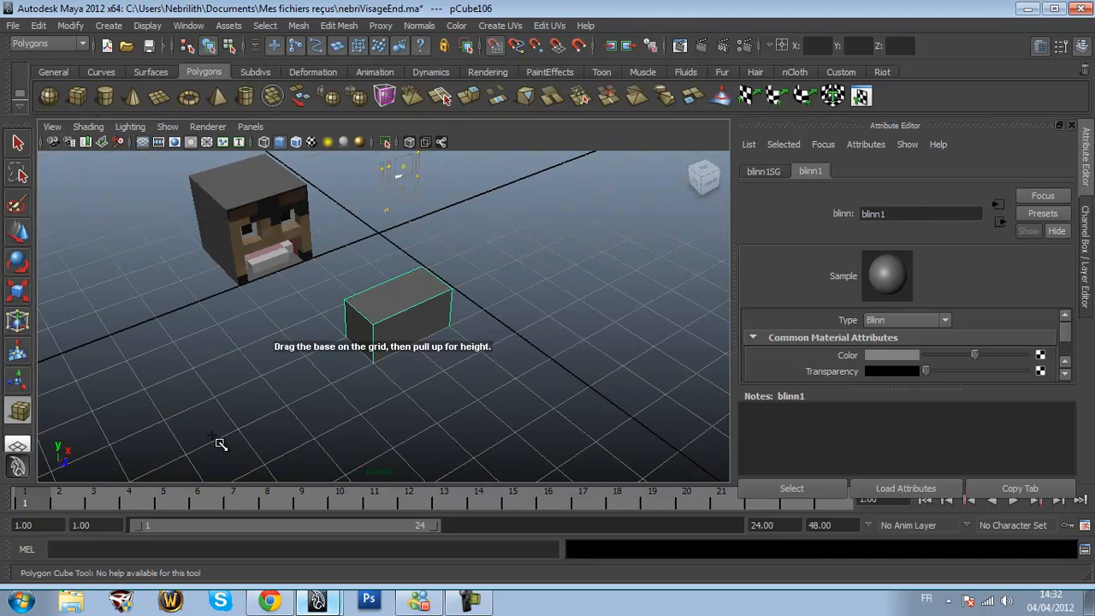
Draw a second, smaller cube on the grid beside the box and delete all its faces except the front one
{"action": "left_click_drag", "start_coordinate": [192, 460], "coordinate": [196, 389]}
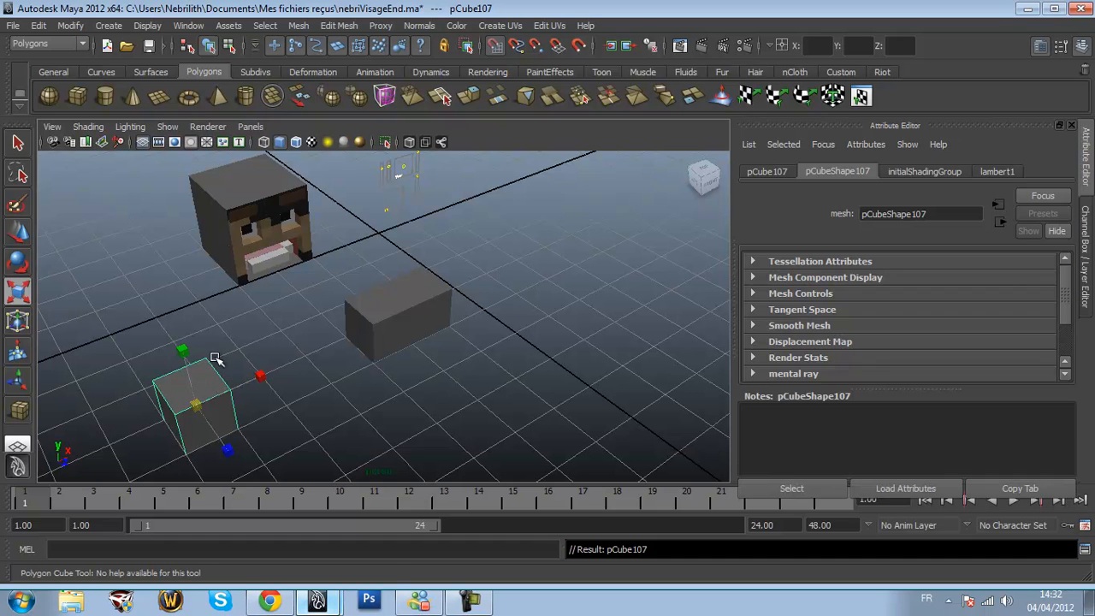
{"action": "right_click_drag", "start_coordinate": [208, 350], "coordinate": [205, 368]}
{"action": "left_click", "coordinate": [207, 369]}
{"action": "key", "text": "Delete"}
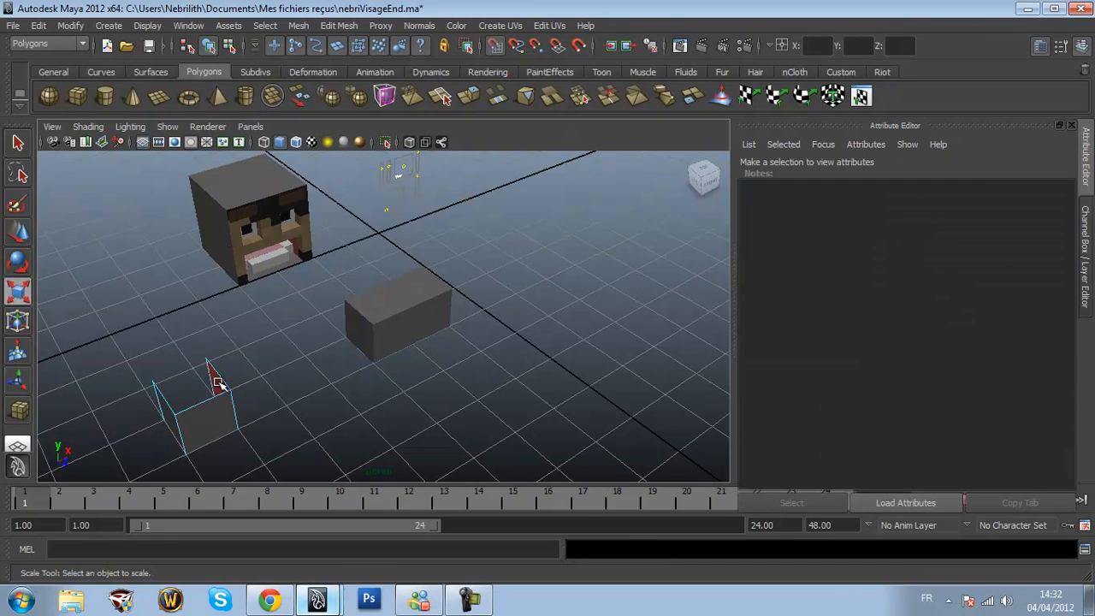
{"action": "left_click", "coordinate": [169, 435]}
{"action": "key", "text": "Delete"}
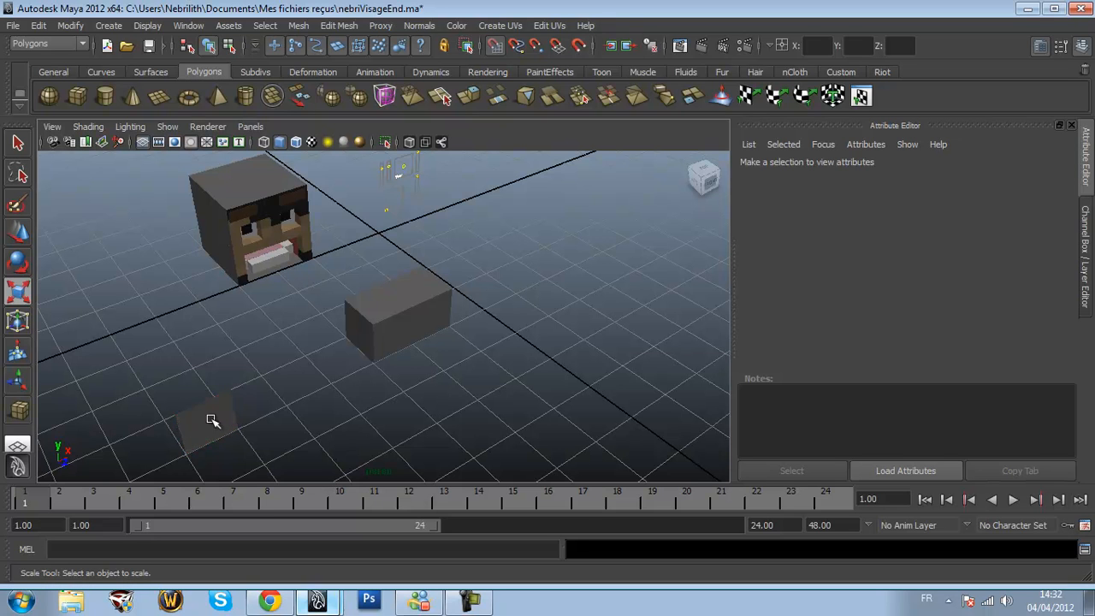
Assign a new Lambert material to the remaining face and connect a File texture to its colour
{"action": "left_click", "coordinate": [194, 435]}
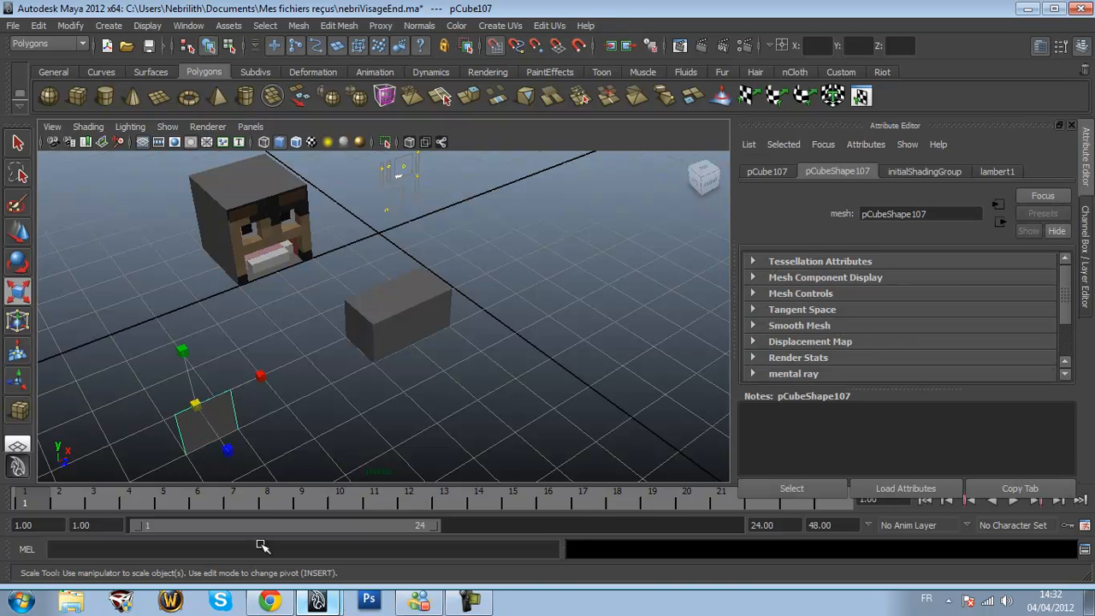
{"action": "left_click", "coordinate": [316, 493]}
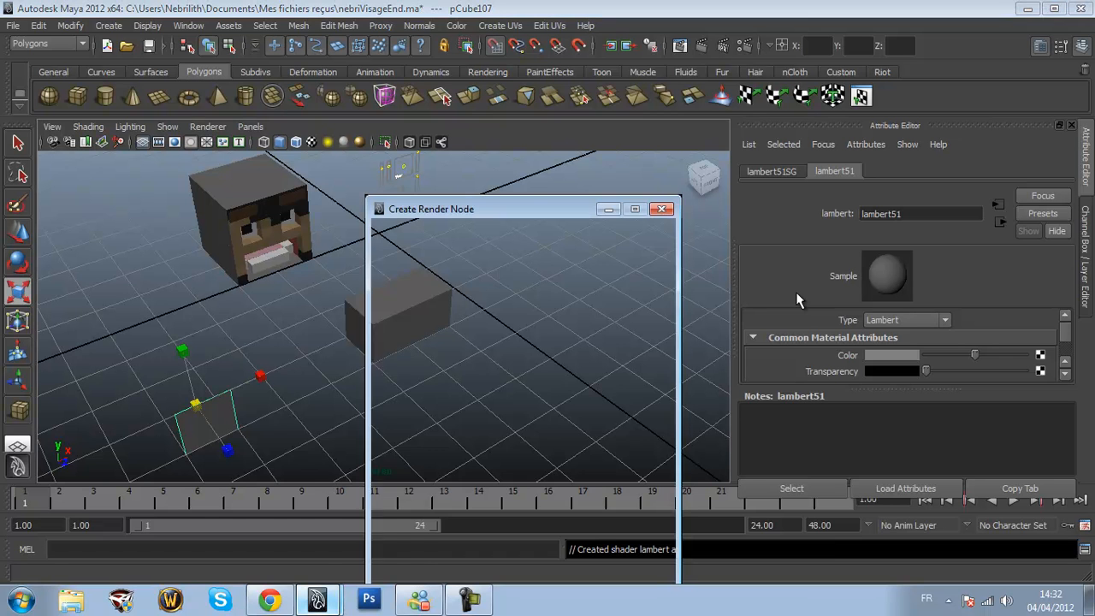
{"action": "left_click", "coordinate": [539, 334]}
{"action": "left_click", "coordinate": [896, 338]}
{"action": "left_click", "coordinate": [899, 352]}
{"action": "scroll", "coordinate": [1007, 347], "scroll_direction": "down", "scroll_amount": 2}
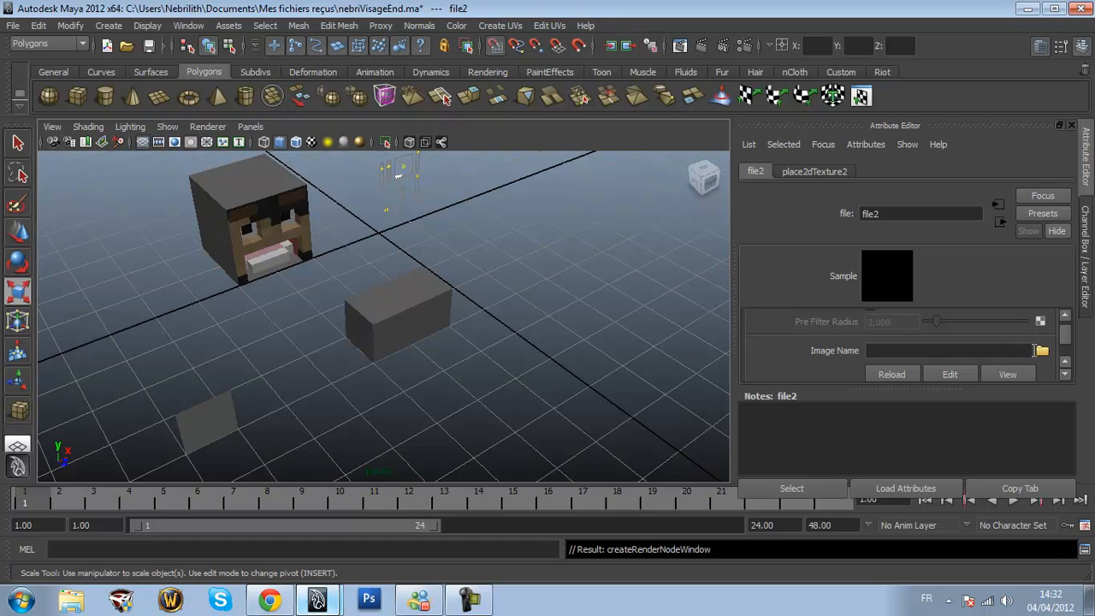
Load the head image from the Personnage/CaptainSparklez/Tete folder into the File texture
{"action": "left_click", "coordinate": [1041, 353]}
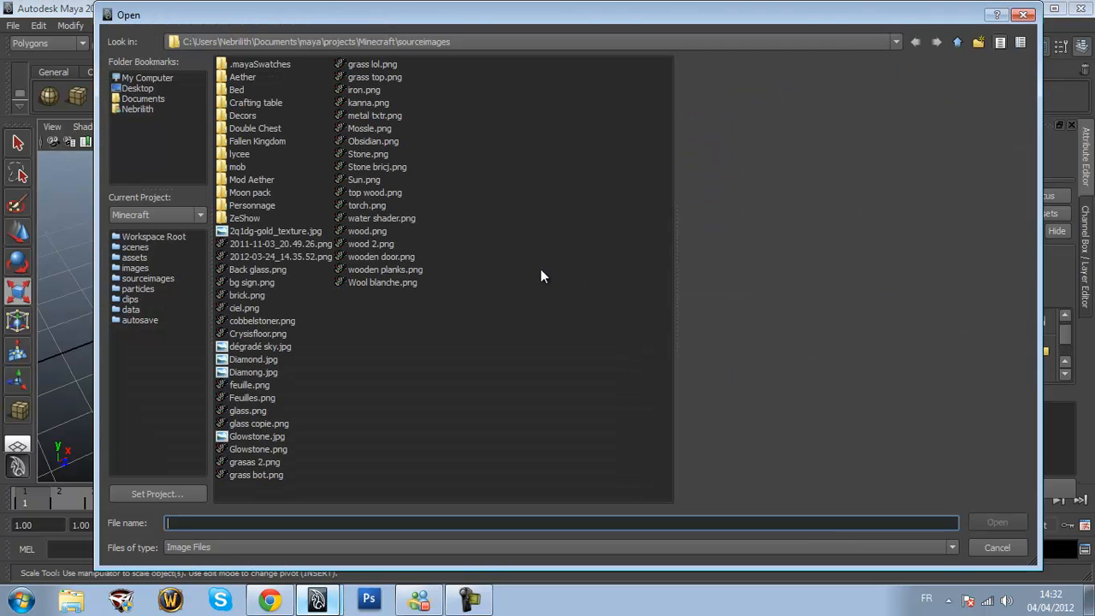
{"action": "left_click", "coordinate": [252, 205]}
{"action": "double_click", "coordinate": [253, 206]}
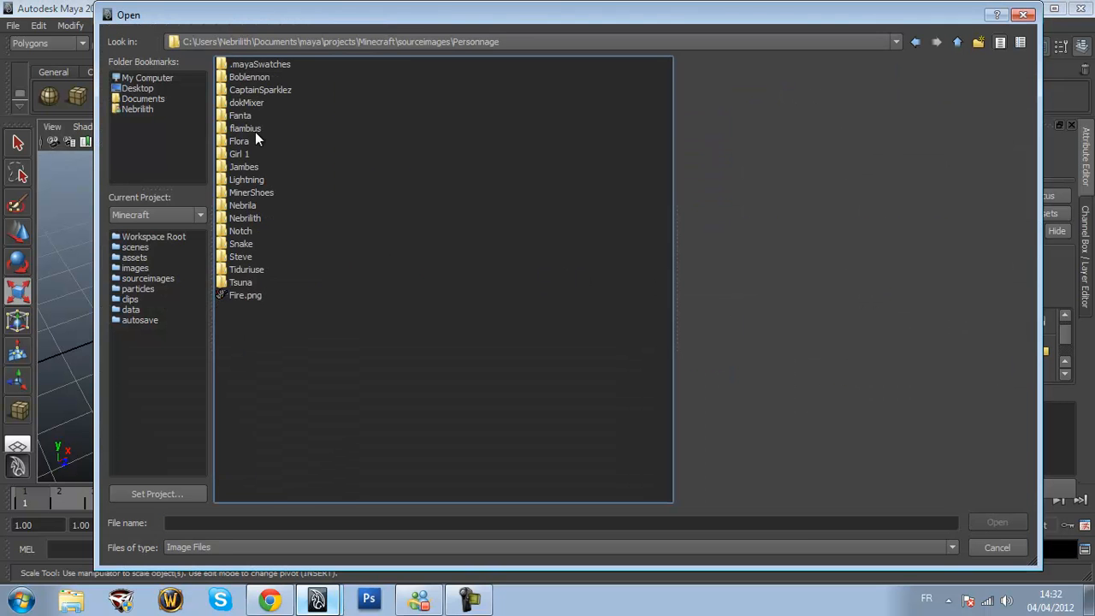
{"action": "double_click", "coordinate": [260, 90]}
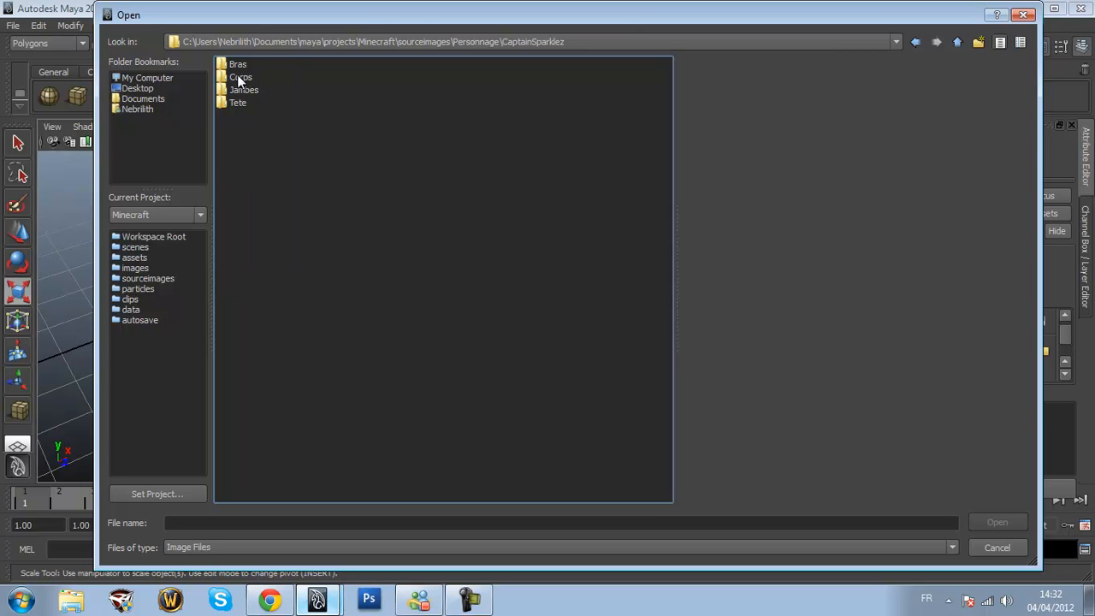
{"action": "double_click", "coordinate": [246, 107]}
{"action": "double_click", "coordinate": [248, 117]}
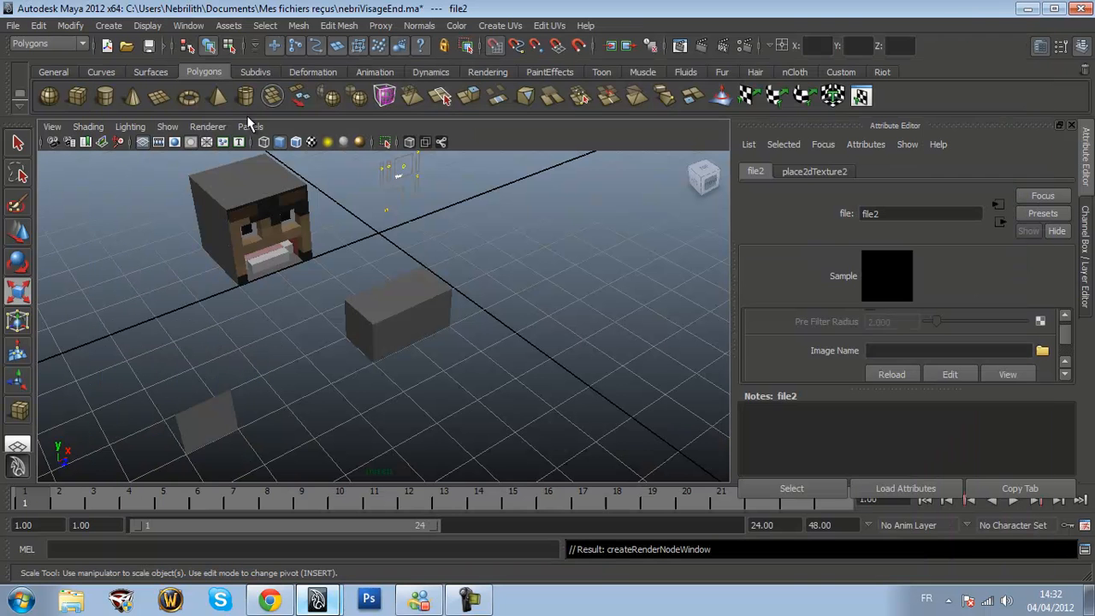
Apply automatic UV mapping to the textured face and return it to object mode
{"action": "left_click", "coordinate": [214, 413]}
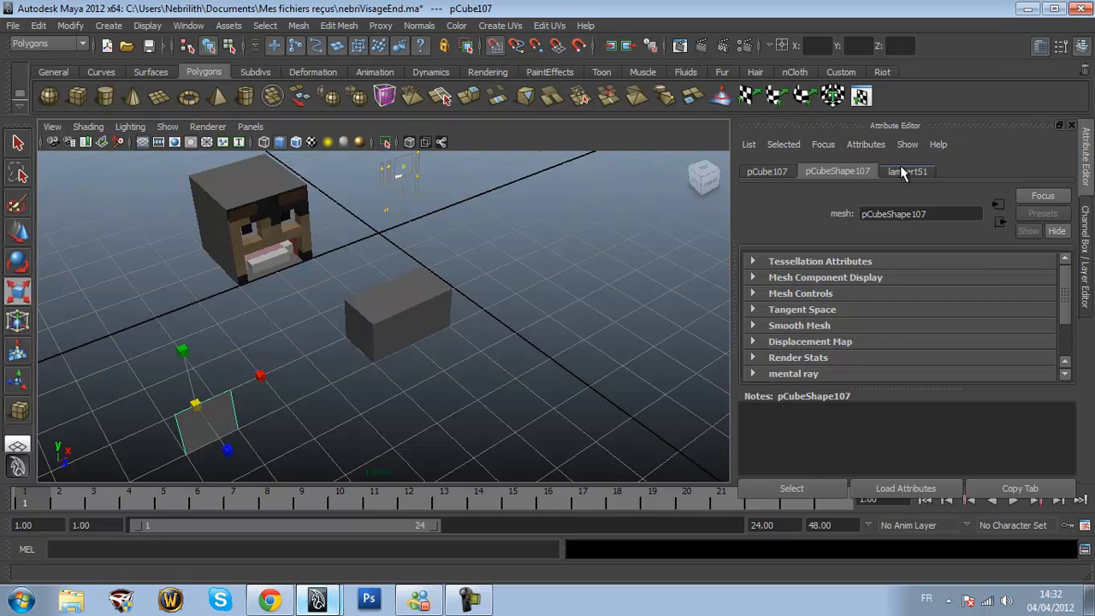
{"action": "left_click", "coordinate": [905, 172]}
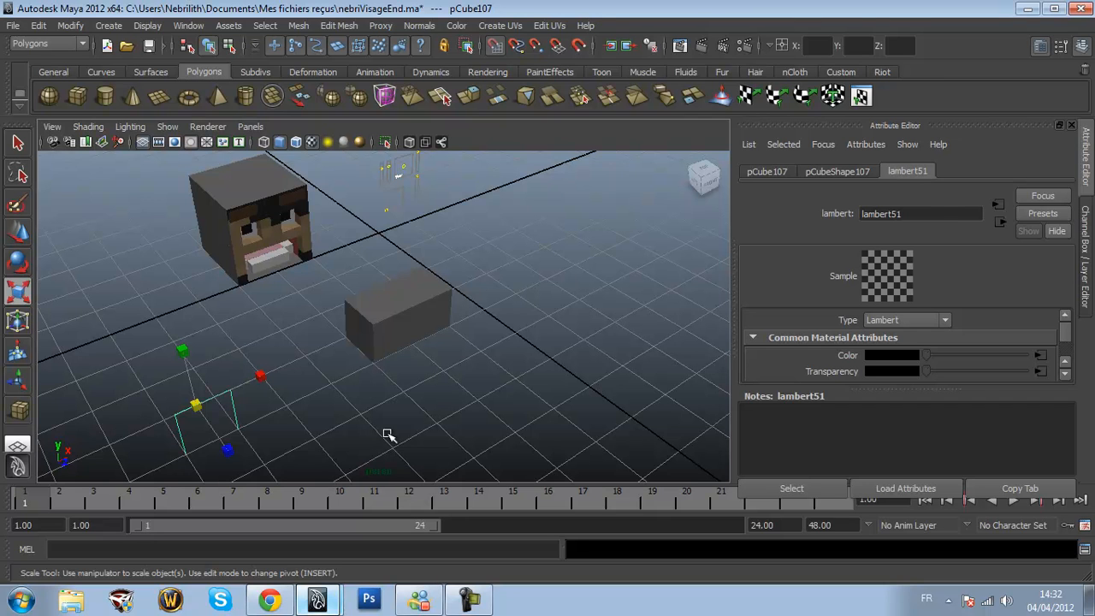
{"action": "left_click", "coordinate": [499, 25]}
{"action": "left_click", "coordinate": [523, 95]}
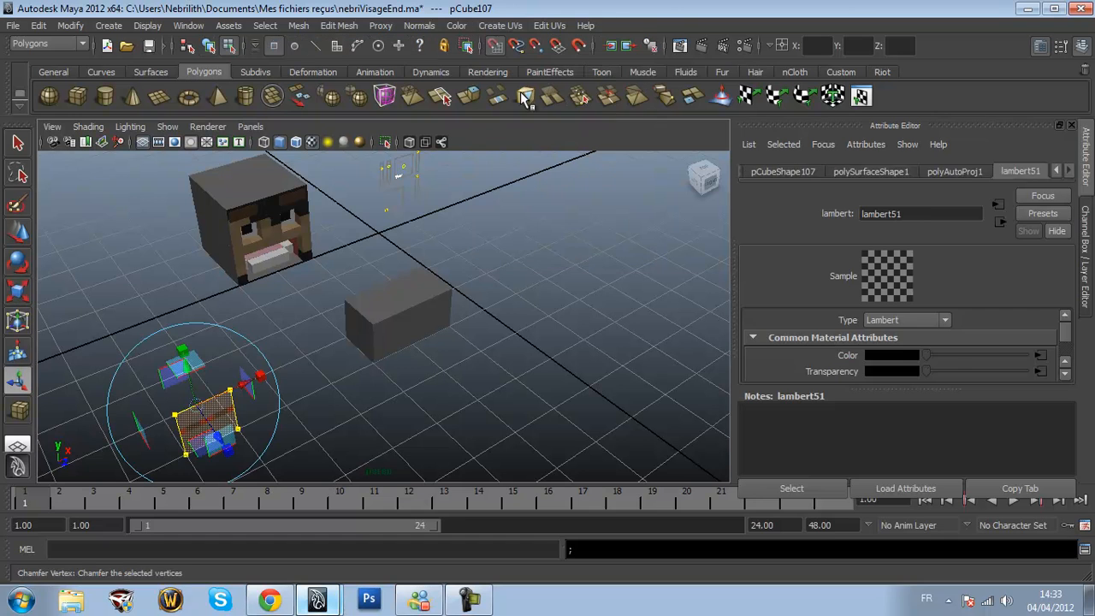
{"action": "right_click_drag", "start_coordinate": [228, 398], "coordinate": [278, 285]}
{"action": "left_click", "coordinate": [308, 421]}
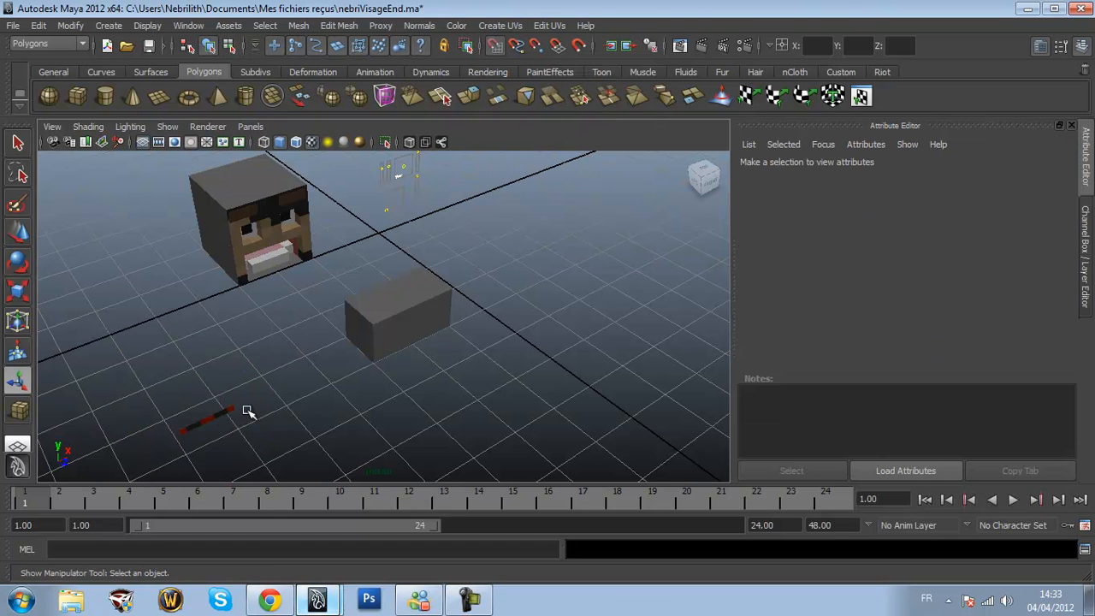
Set the box's Blinn colour to the dark grey of the textured strip, compared from the front view
{"action": "left_click", "coordinate": [221, 425]}
{"action": "left_click", "coordinate": [705, 177]}
{"action": "scroll", "coordinate": [668, 239], "scroll_direction": "down", "scroll_amount": 5}
{"action": "left_click", "coordinate": [645, 289]}
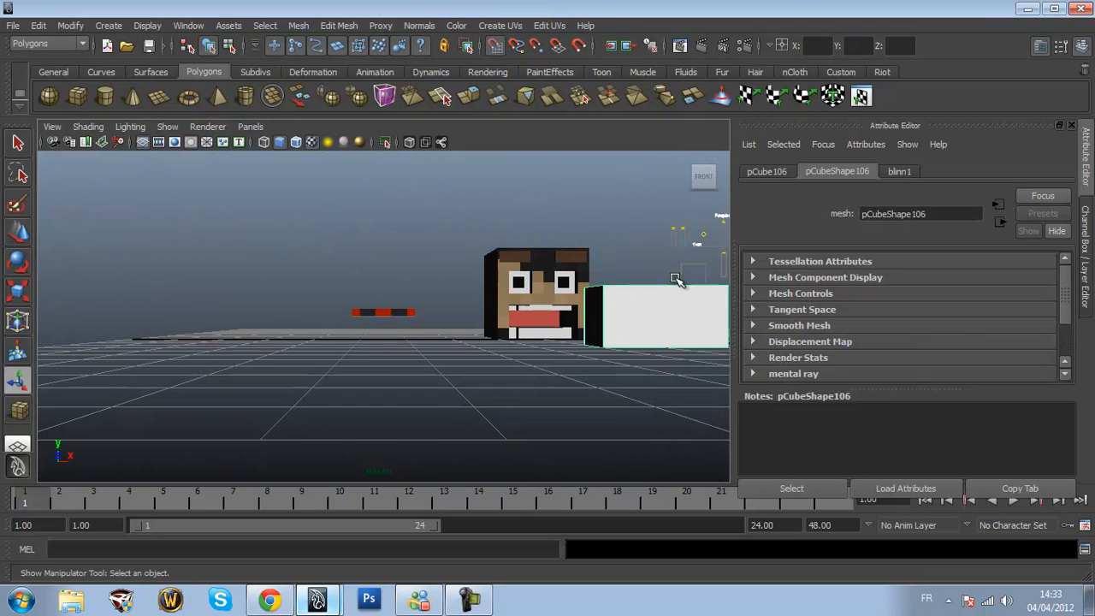
{"action": "left_click", "coordinate": [899, 171]}
{"action": "scroll", "coordinate": [478, 350], "scroll_direction": "up", "scroll_amount": 5}
{"action": "scroll", "coordinate": [478, 349], "scroll_direction": "up", "scroll_amount": 2}
{"action": "left_click", "coordinate": [887, 356]}
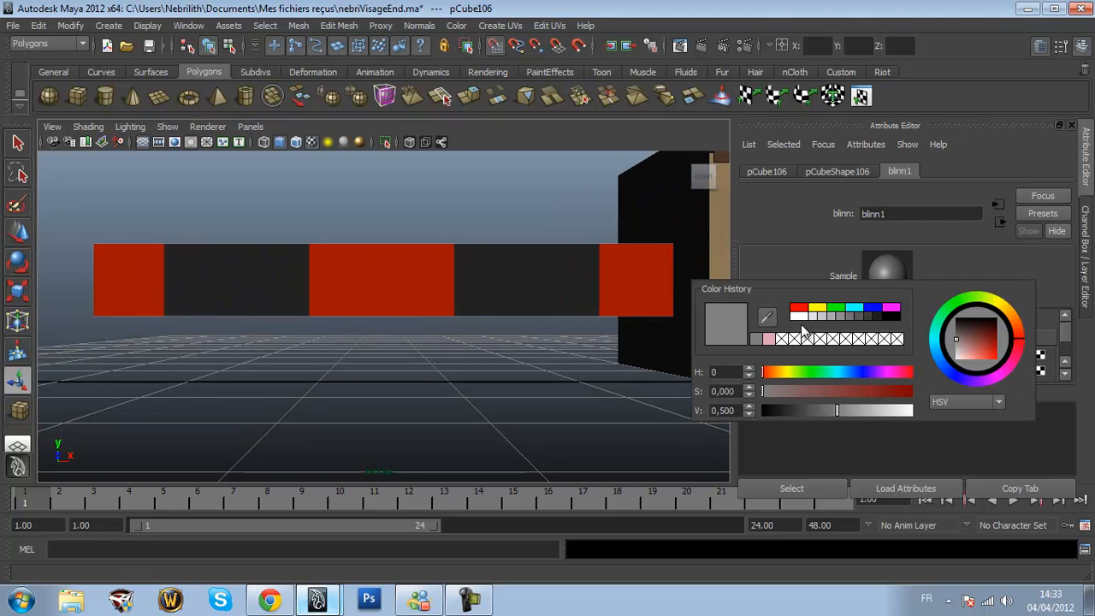
{"action": "scroll", "coordinate": [533, 273], "scroll_direction": "down", "scroll_amount": 6}
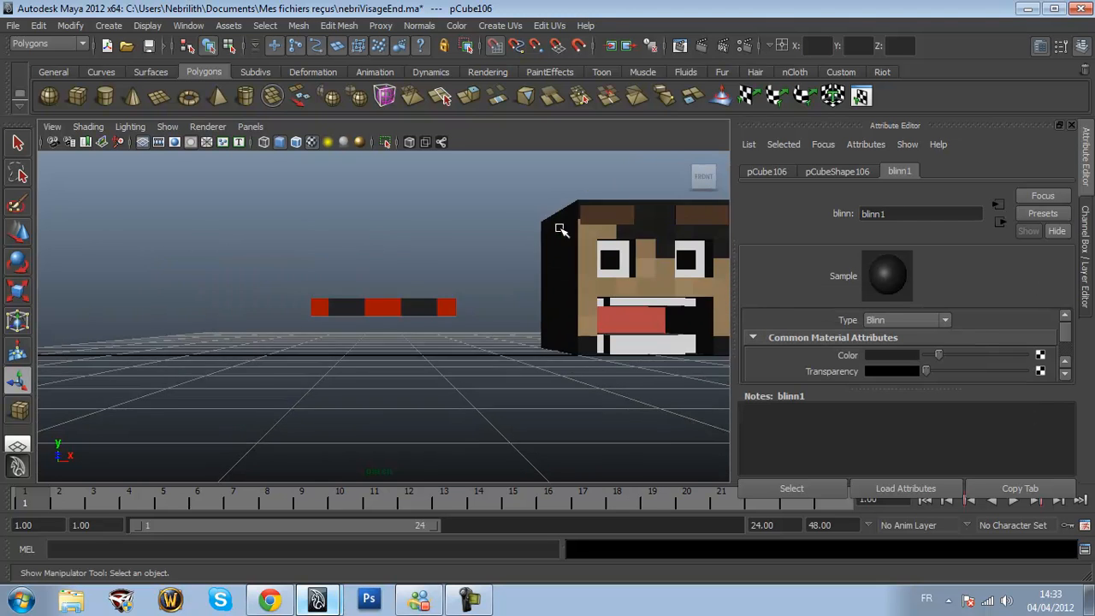
Set the Blinn's specular colour to the dark grey sampled from the textured strip
{"action": "scroll", "coordinate": [573, 246], "scroll_direction": "down", "scroll_amount": 2}
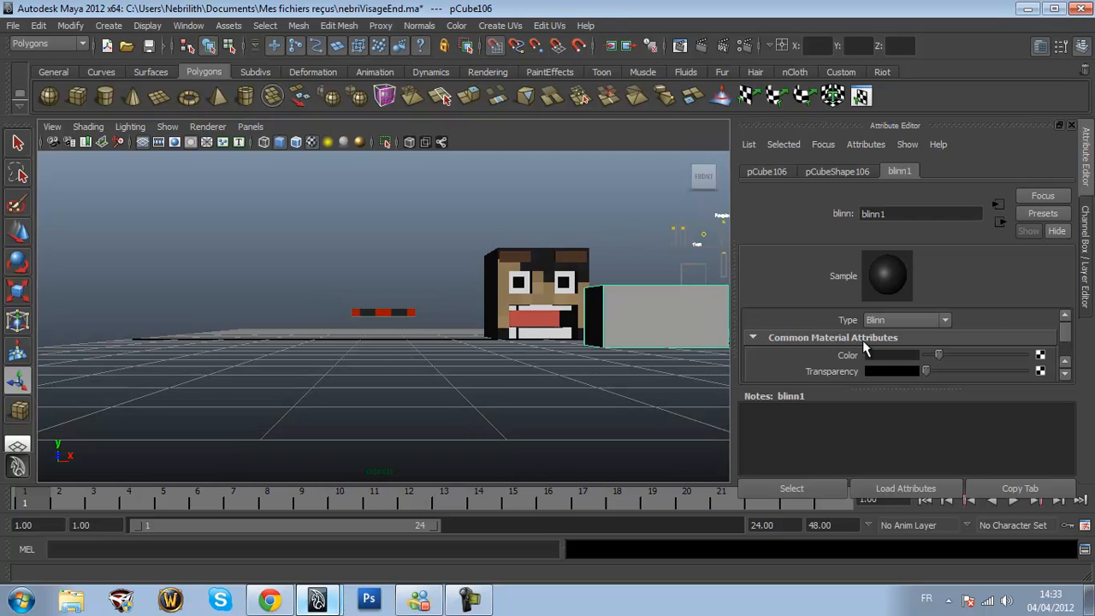
{"action": "scroll", "coordinate": [898, 353], "scroll_direction": "down", "scroll_amount": 1}
{"action": "scroll", "coordinate": [906, 347], "scroll_direction": "down", "scroll_amount": 4}
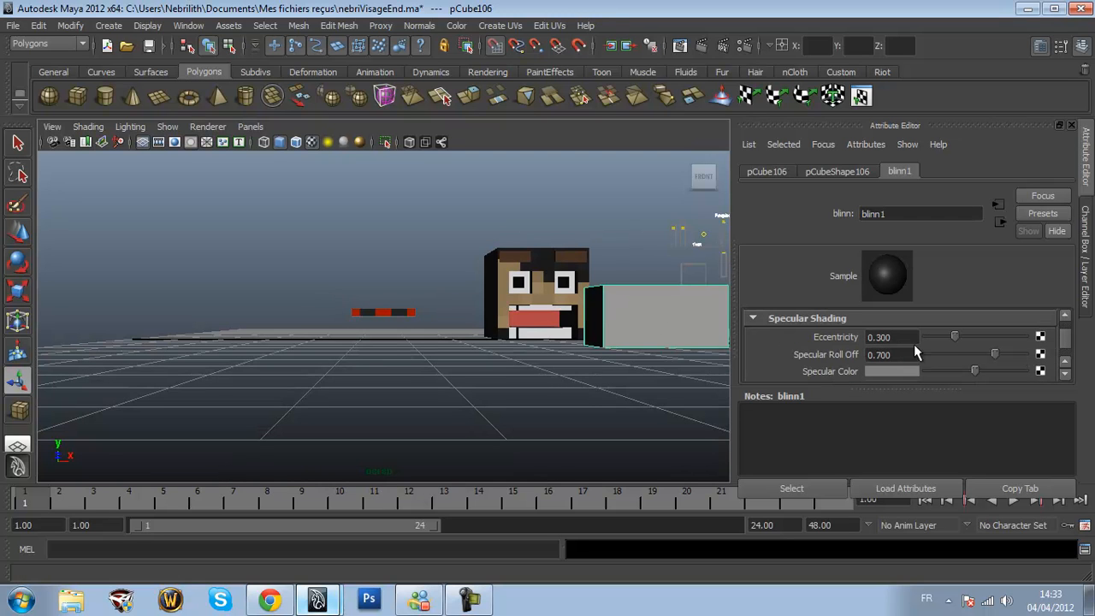
{"action": "left_click_drag", "start_coordinate": [974, 370], "coordinate": [958, 369]}
{"action": "scroll", "coordinate": [457, 323], "scroll_direction": "up", "scroll_amount": 8}
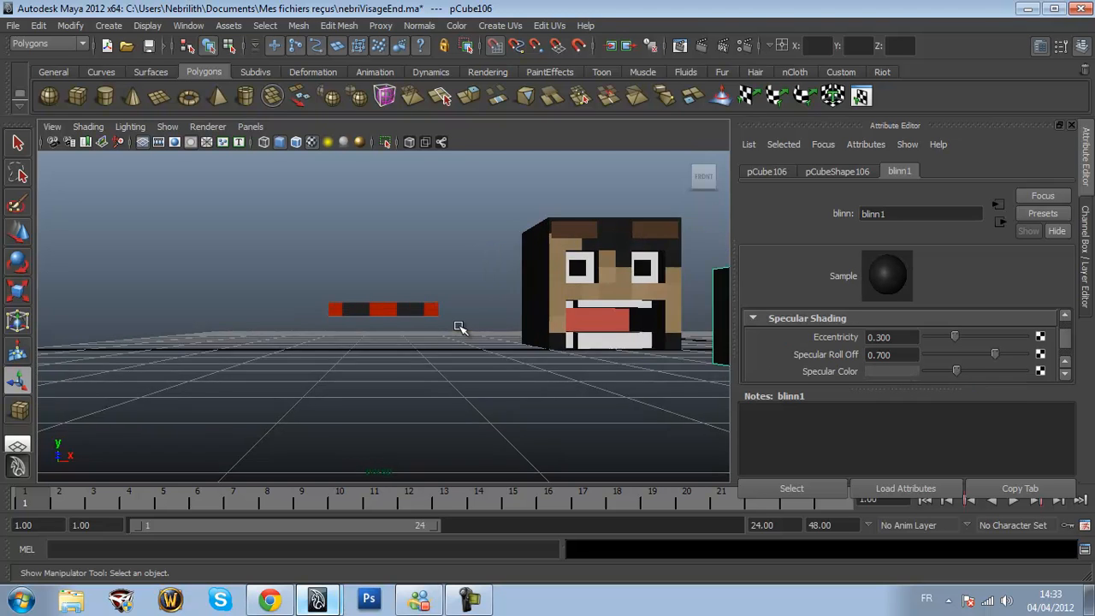
{"action": "left_click", "coordinate": [877, 371]}
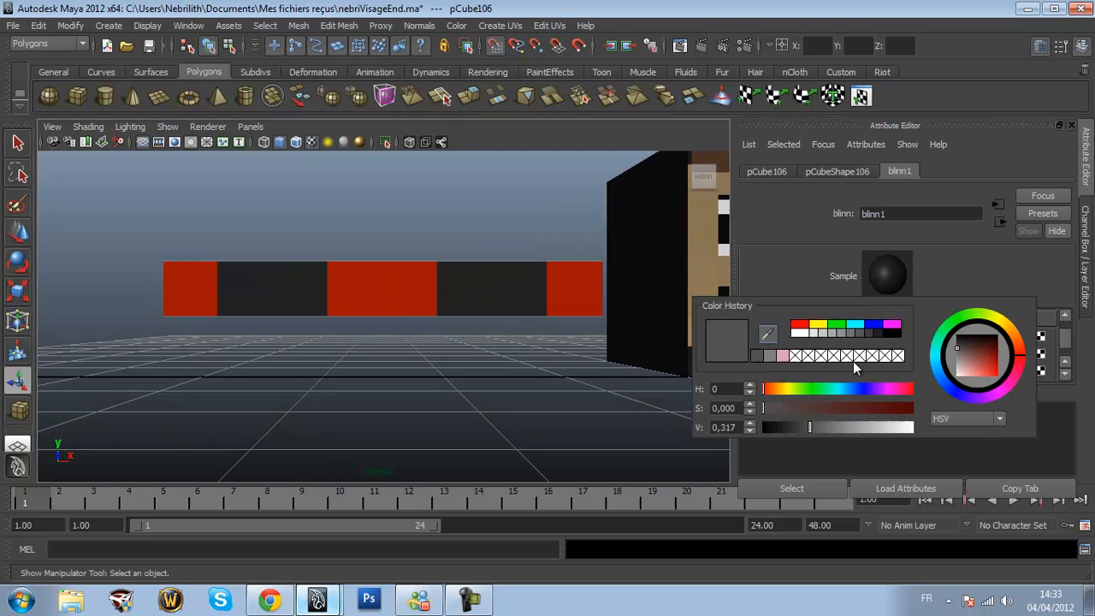
{"action": "left_click", "coordinate": [774, 335]}
{"action": "left_click", "coordinate": [485, 292]}
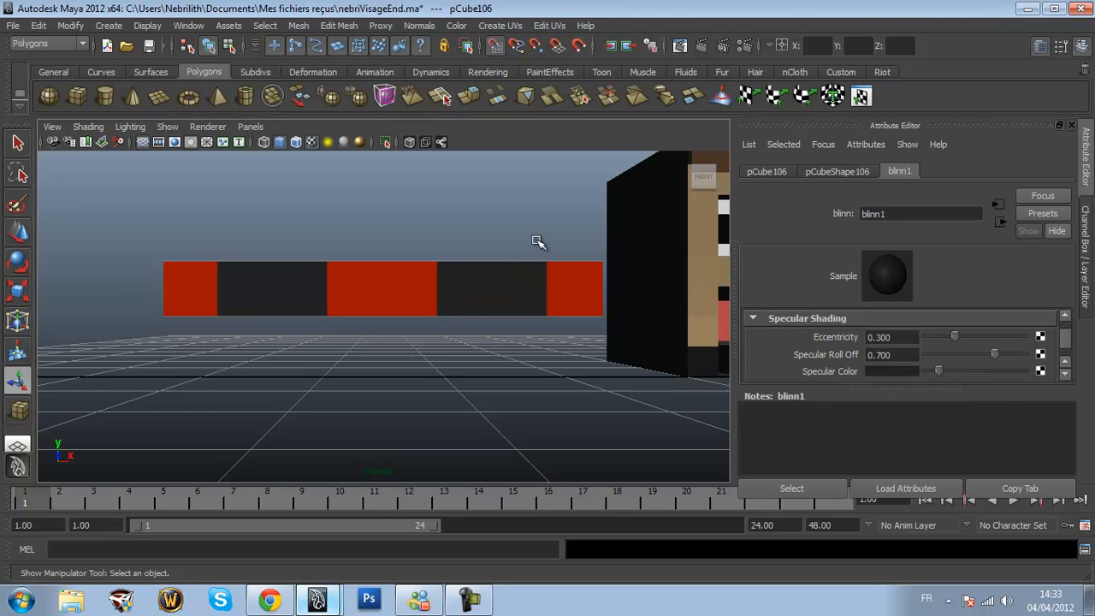
Raise the transparency of the box's Blinn material very slightly above fully opaque
{"action": "scroll", "coordinate": [547, 230], "scroll_direction": "down", "scroll_amount": 6}
{"action": "scroll", "coordinate": [545, 231], "scroll_direction": "up", "scroll_amount": 3}
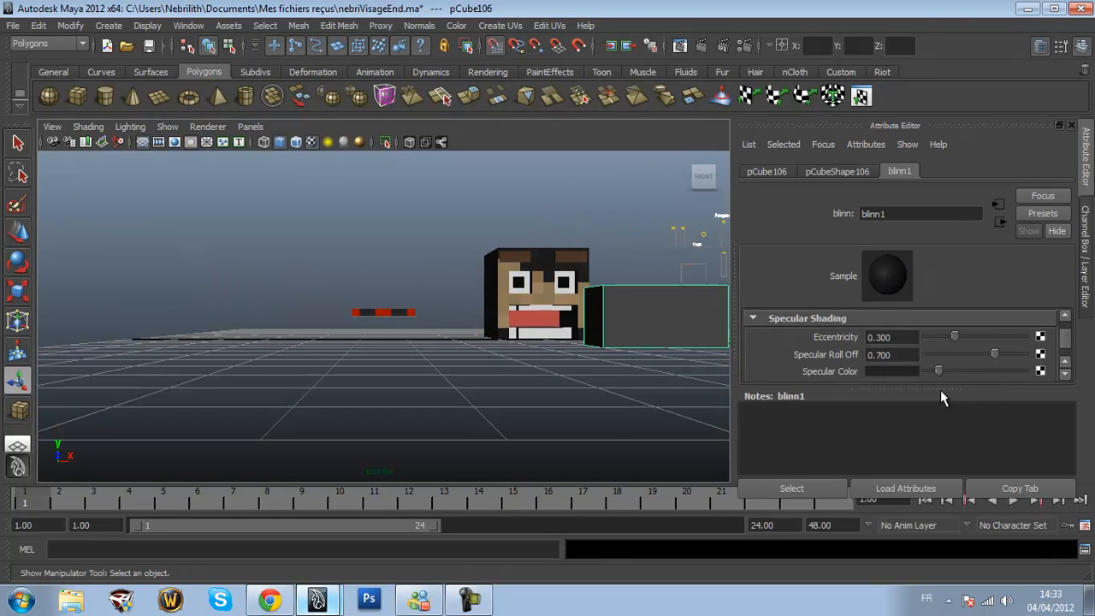
{"action": "scroll", "coordinate": [989, 358], "scroll_direction": "down", "scroll_amount": 3}
{"action": "scroll", "coordinate": [990, 367], "scroll_direction": "up", "scroll_amount": 6}
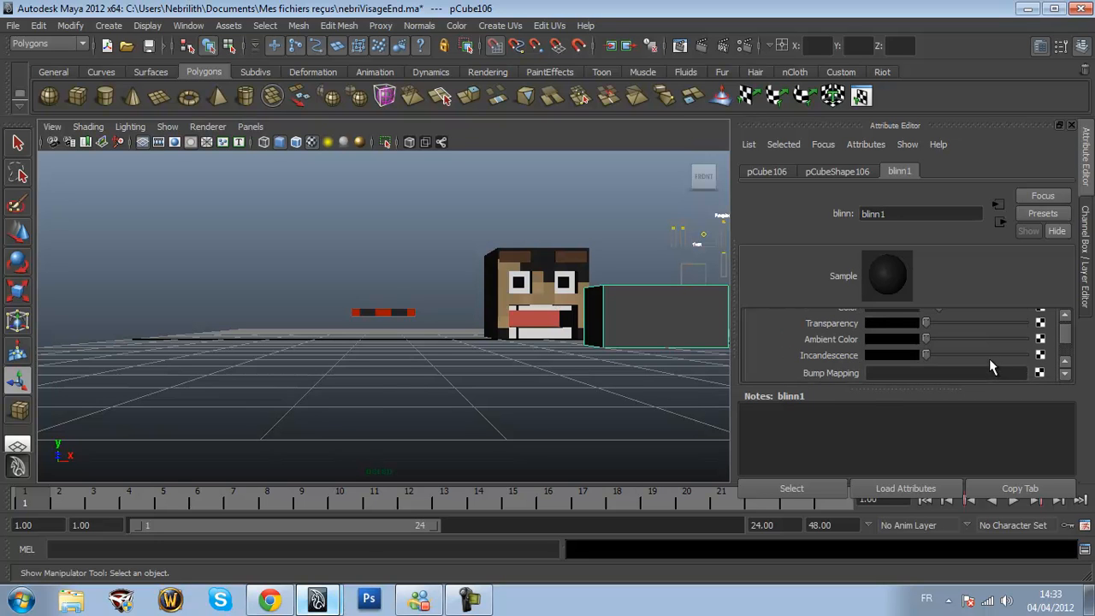
{"action": "left_click_drag", "start_coordinate": [928, 331], "coordinate": [935, 331]}
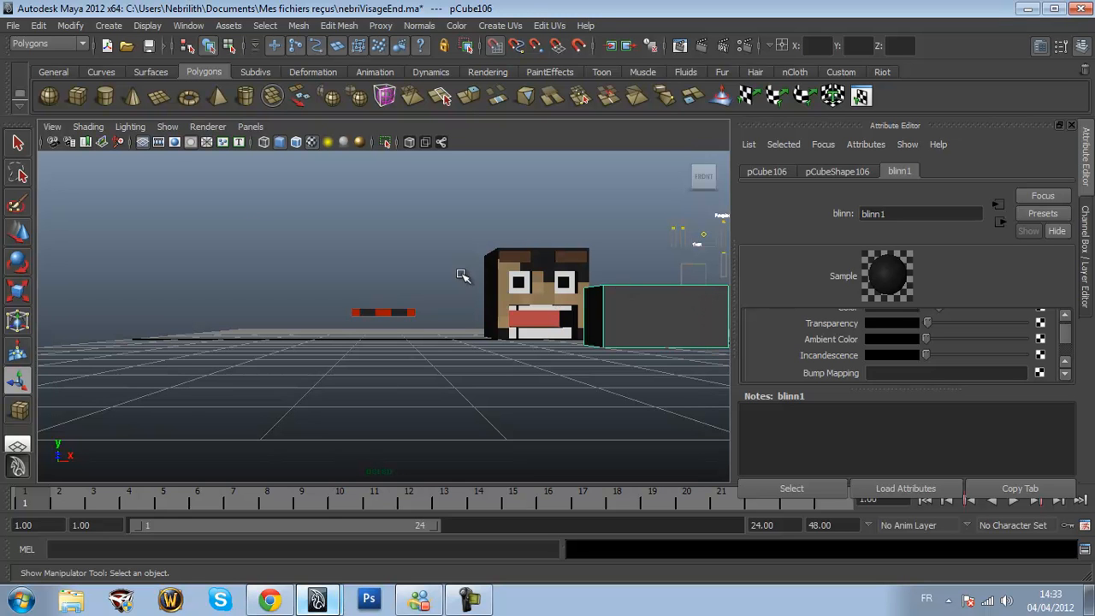
Move the dark box's pivot to its lower front corner for scaling
{"action": "left_click_drag", "start_coordinate": [291, 268], "coordinate": [261, 324], "text": "alt"}
{"action": "scroll", "coordinate": [260, 324], "scroll_direction": "up", "scroll_amount": 4}
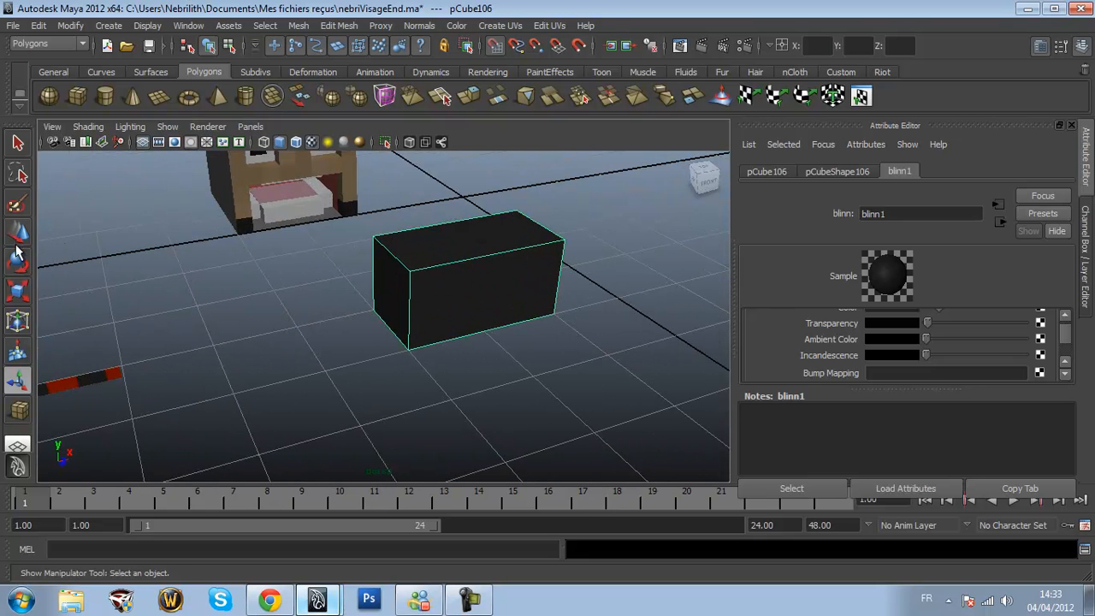
{"action": "left_click", "coordinate": [17, 290]}
{"action": "left_click_drag", "start_coordinate": [467, 277], "coordinate": [409, 348]}
{"action": "key", "text": "Insert"}
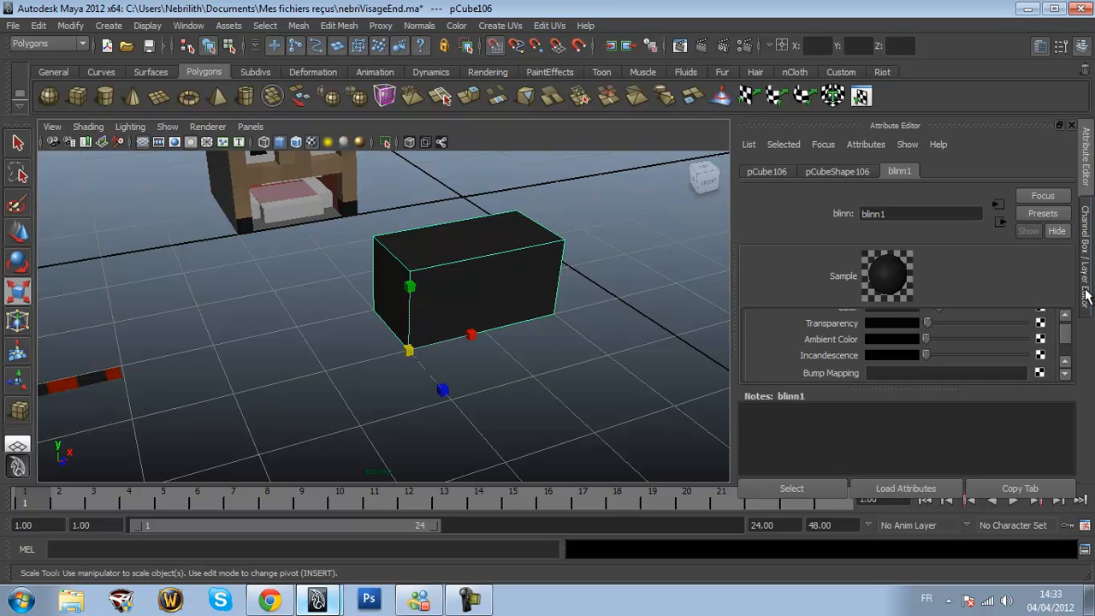
Set the dark box's X, Y and Z scale to 0.25
{"action": "left_click", "coordinate": [1087, 257]}
{"action": "left_click", "coordinate": [1026, 267]}
{"action": "type", "text": "0."}
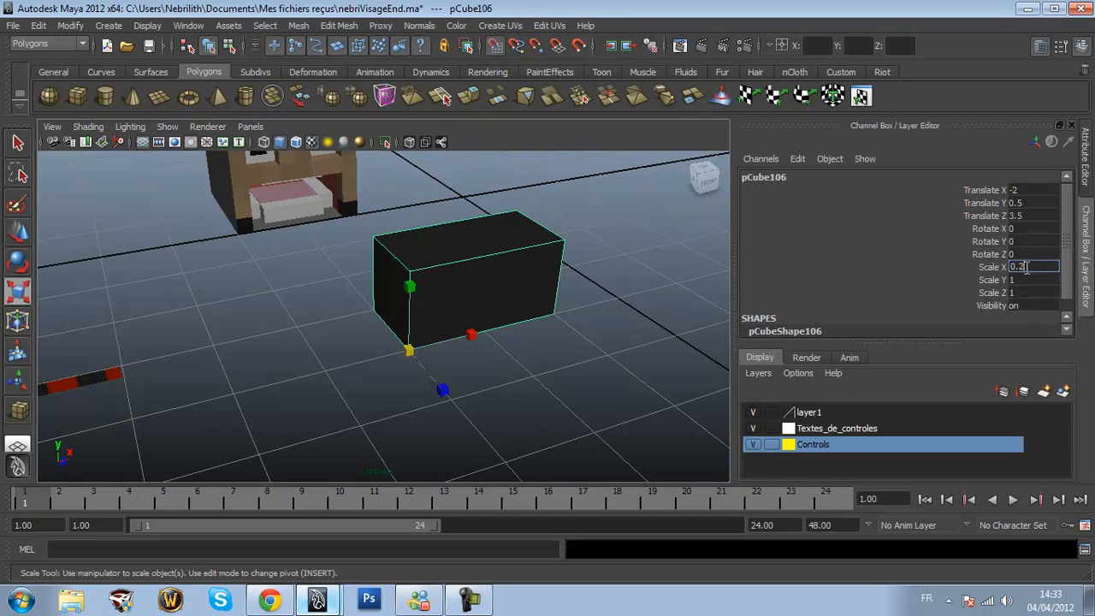
{"action": "type", "text": "25"}
{"action": "key", "text": "Tab"}
{"action": "type", "text": "0.25"}
{"action": "key", "text": "Tab"}
{"action": "type", "text": "0."}
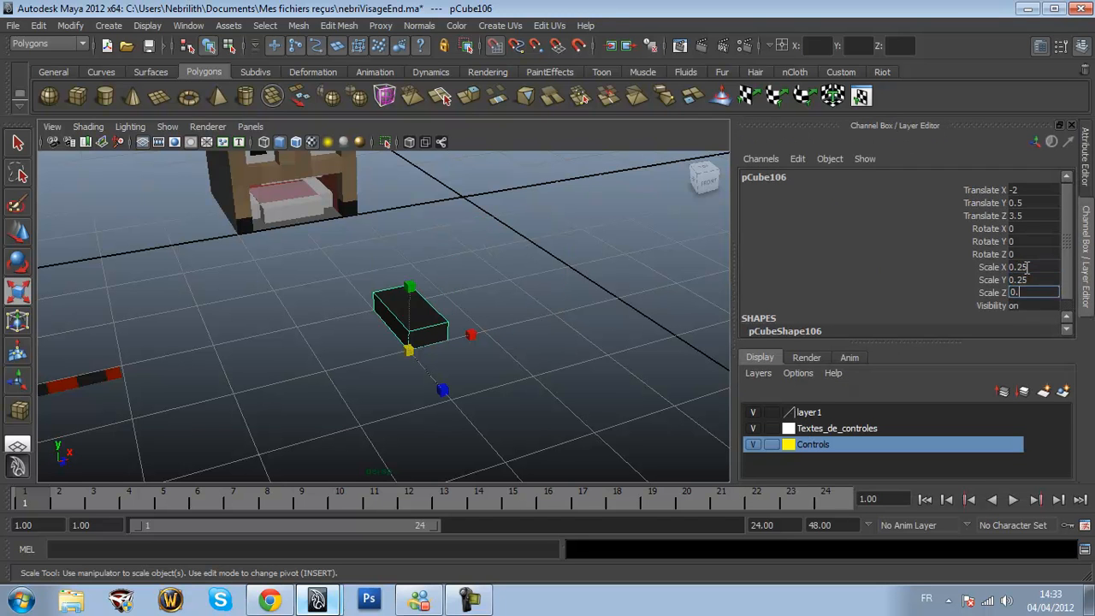
{"action": "type", "text": "25"}
{"action": "key", "text": "Return"}
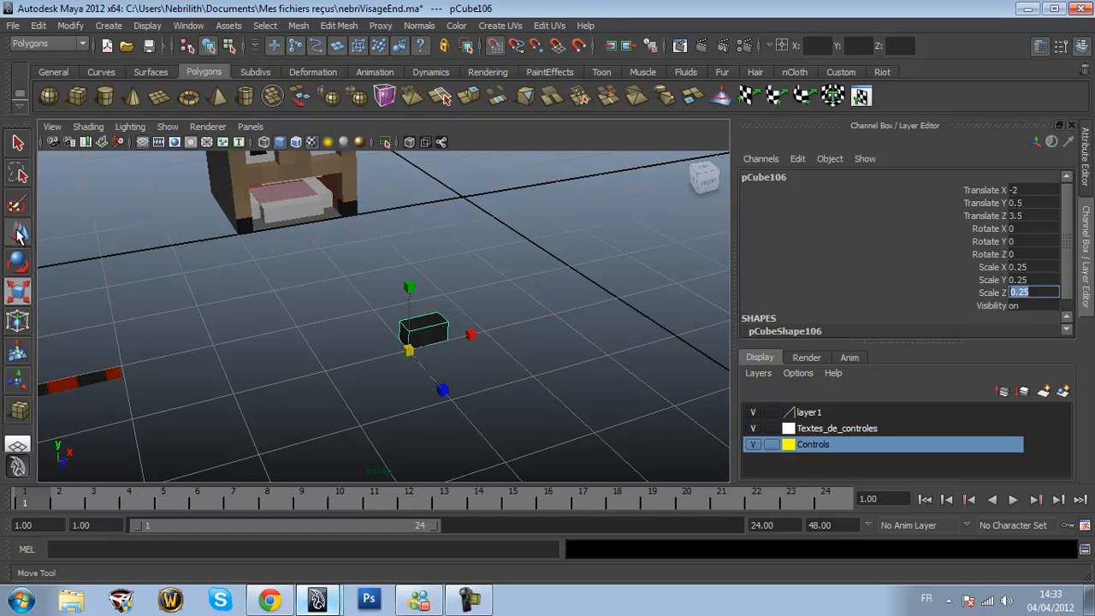
Move the scaled box back against the head's mouth, snapped to the grid at Translate Z -0.5
{"action": "key", "text": "w"}
{"action": "left_click_drag", "start_coordinate": [432, 376], "coordinate": [250, 261]}
{"action": "left_click", "coordinate": [706, 182]}
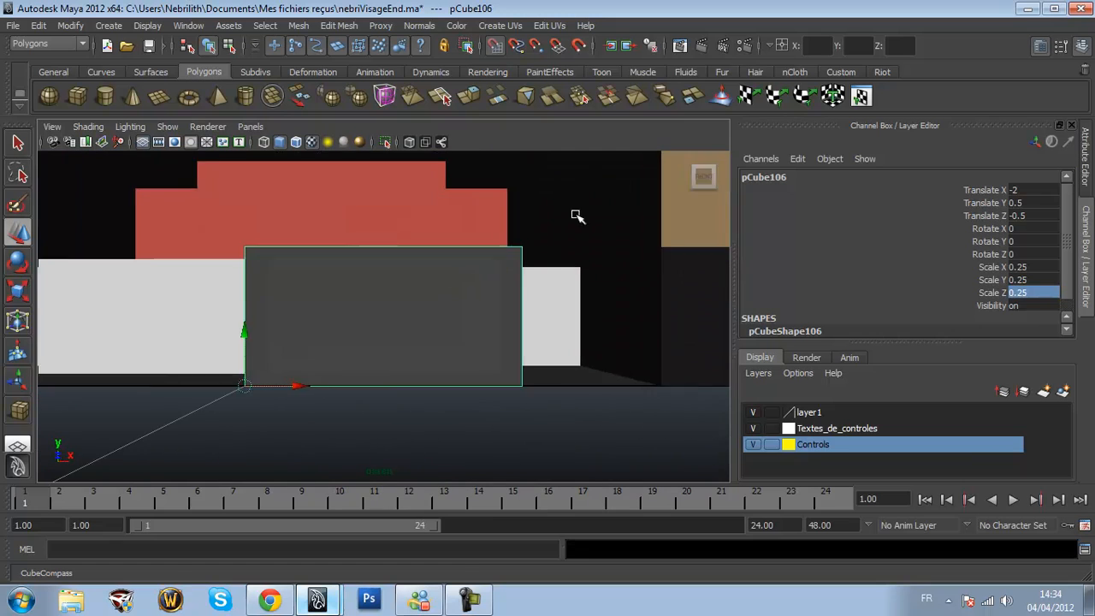
{"action": "scroll", "coordinate": [575, 200], "scroll_direction": "down", "scroll_amount": 4}
{"action": "left_click_drag", "start_coordinate": [545, 234], "coordinate": [477, 297], "text": "alt"}
{"action": "scroll", "coordinate": [477, 297], "scroll_direction": "down", "scroll_amount": 4}
Turn off grid snapping and move the box up in front of the head's right-hand eye, at about X -1.75, Y 1.5, Z -0.24
{"action": "left_click", "coordinate": [500, 47]}
{"action": "left_click_drag", "start_coordinate": [382, 349], "coordinate": [398, 358]}
{"action": "left_click_drag", "start_coordinate": [349, 313], "coordinate": [362, 147]}
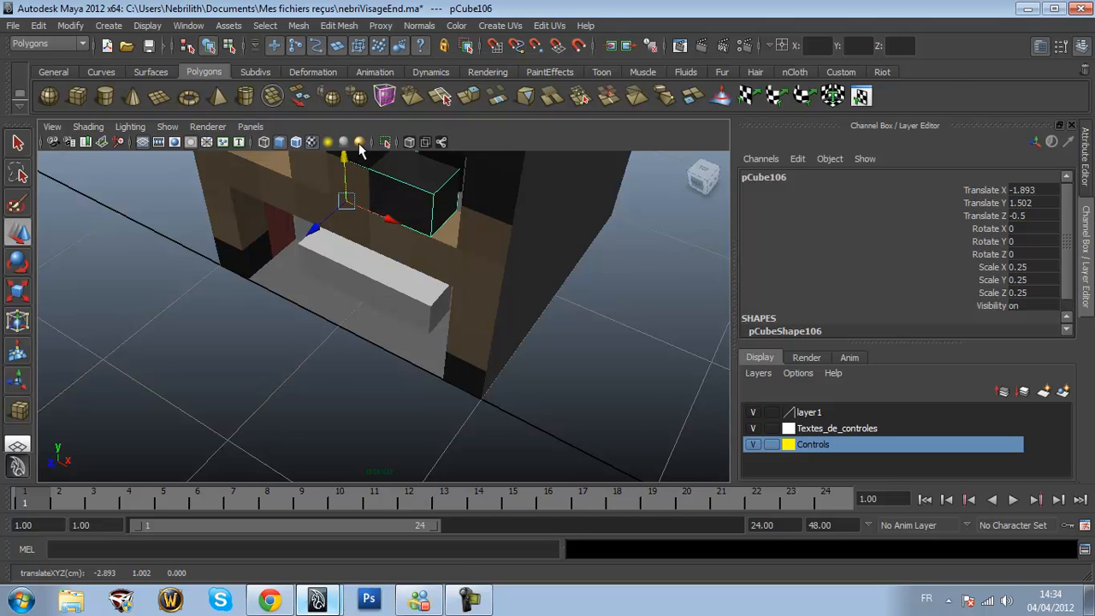
{"action": "left_click_drag", "start_coordinate": [397, 224], "coordinate": [414, 229]}
{"action": "left_click_drag", "start_coordinate": [339, 240], "coordinate": [427, 278]}
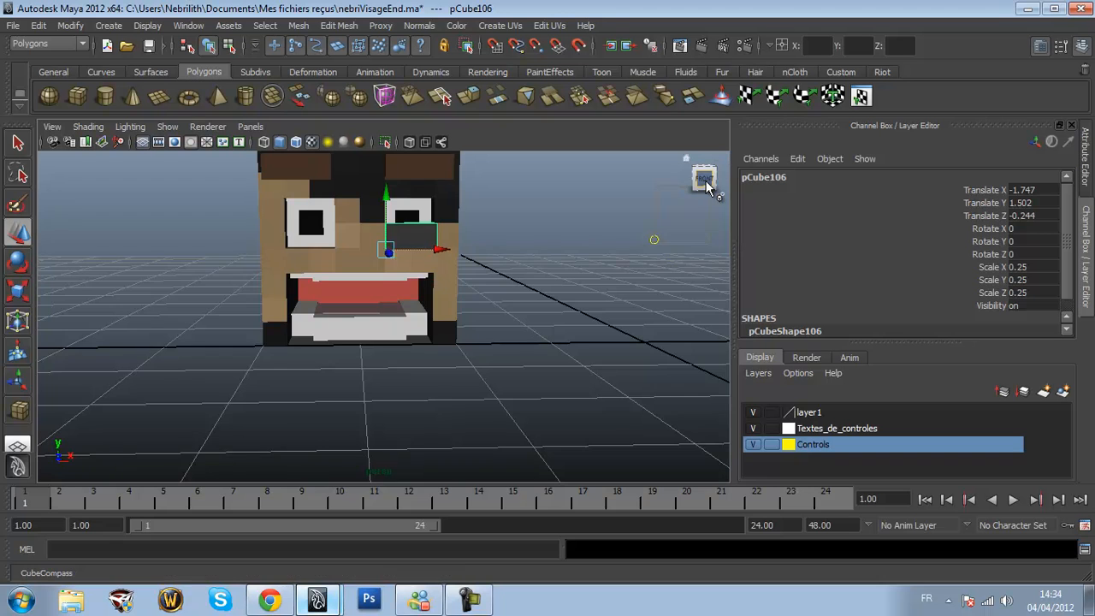
Set the box's translation to exactly X -1.75, Y 1.5 and Z -0.25
{"action": "key", "text": "f"}
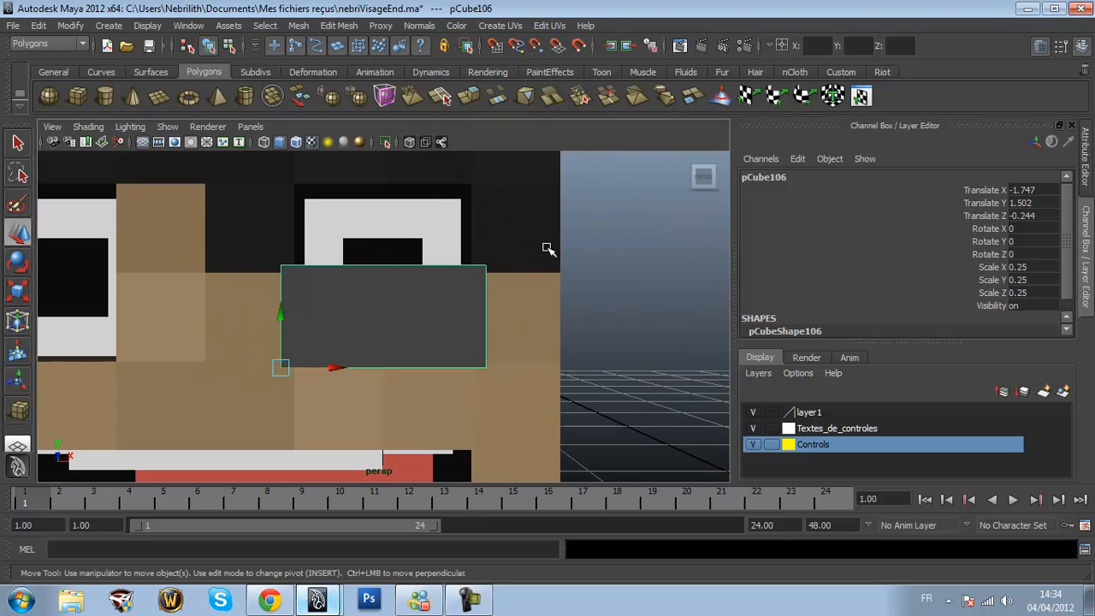
{"action": "left_click_drag", "start_coordinate": [548, 249], "coordinate": [502, 299], "text": "alt"}
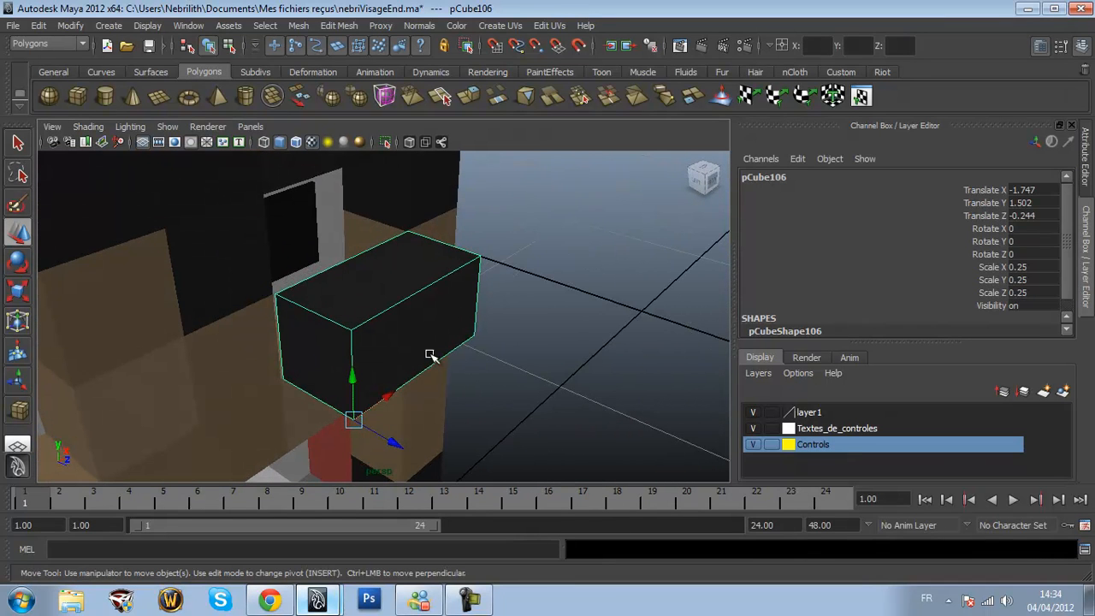
{"action": "double_click", "coordinate": [1026, 203]}
{"action": "type", "text": "1.5"}
{"action": "double_click", "coordinate": [1052, 189]}
{"action": "type", "text": "-1.75"}
{"action": "key", "text": "Return"}
{"action": "left_click", "coordinate": [1052, 216]}
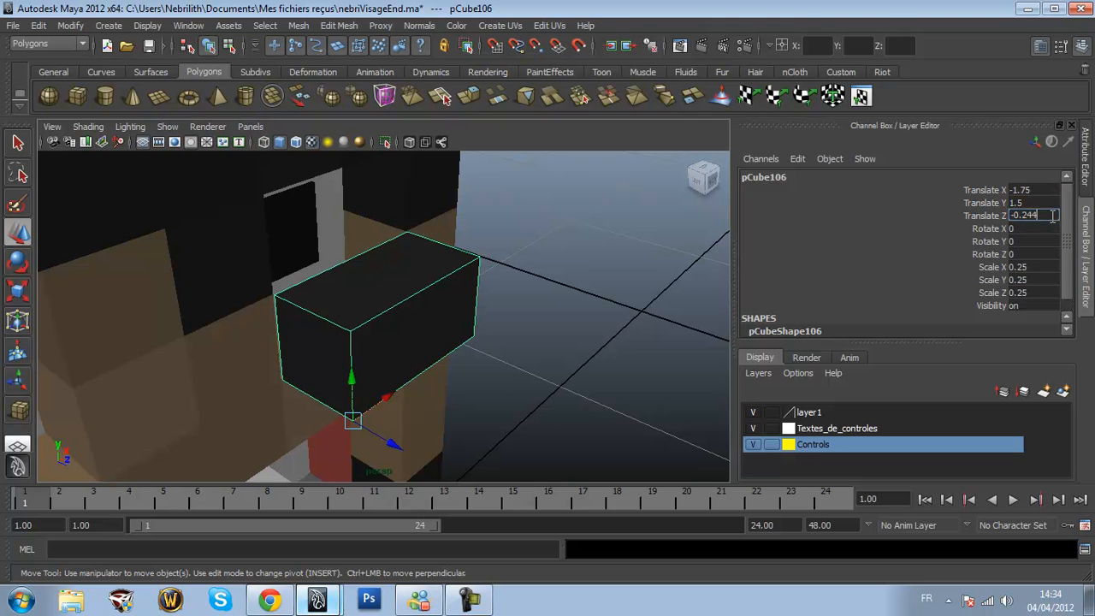
{"action": "type", "text": "5"}
{"action": "key", "text": "Return"}
{"action": "scroll", "coordinate": [657, 211], "scroll_direction": "down", "scroll_amount": 5}
{"action": "scroll", "coordinate": [544, 248], "scroll_direction": "up", "scroll_amount": 5}
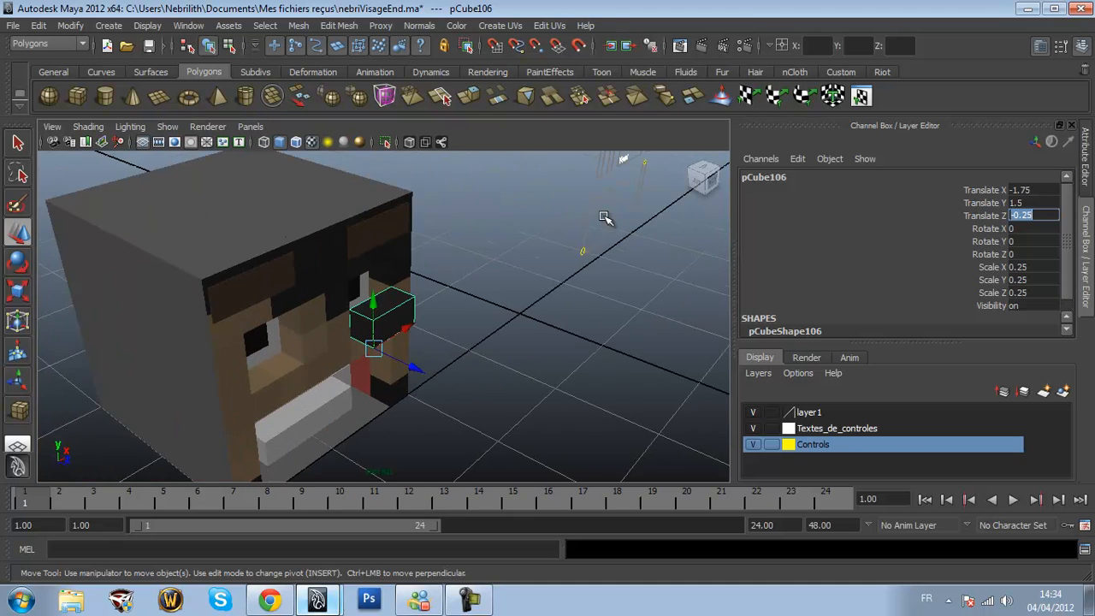
Thin the box to a Z scale of 0.15 and move it back towards the face to Translate Z -0.35
{"action": "left_click", "coordinate": [17, 298]}
{"action": "left_click_drag", "start_coordinate": [404, 448], "coordinate": [379, 438]}
{"action": "double_click", "coordinate": [1046, 293]}
{"action": "type", "text": "0.15"}
{"action": "key", "text": "Return"}
{"action": "left_click", "coordinate": [19, 233]}
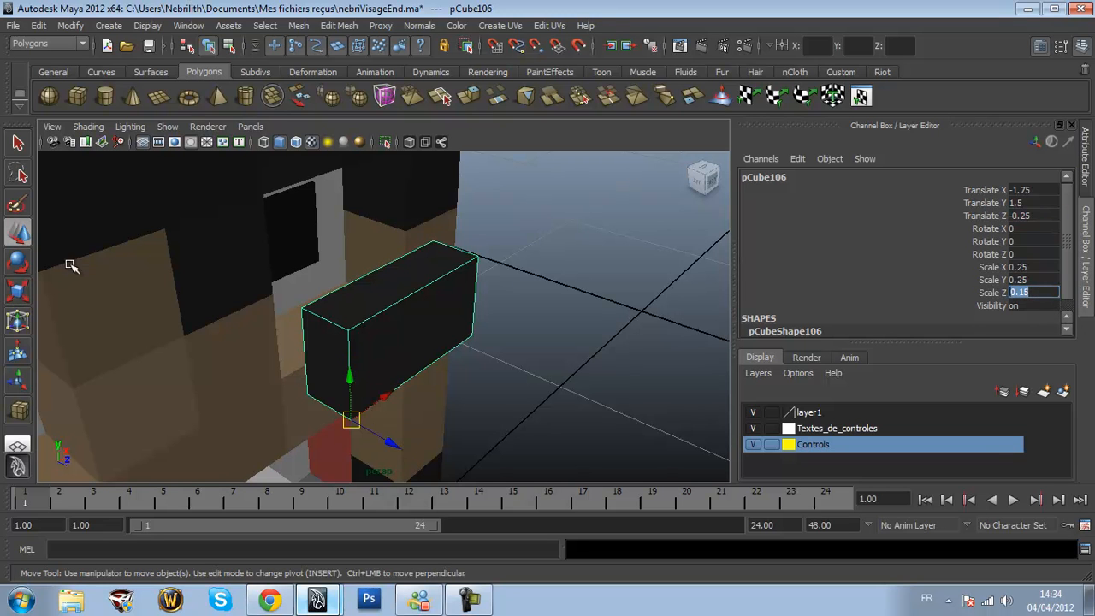
{"action": "left_click_drag", "start_coordinate": [380, 432], "coordinate": [357, 440]}
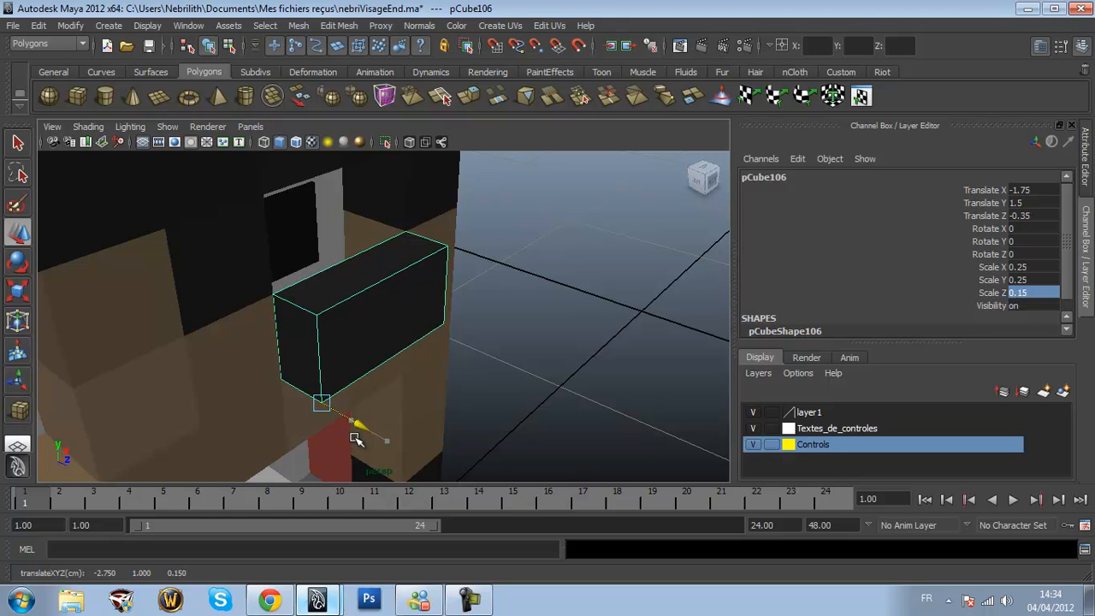
Duplicate the lens box and place the copy in front of the other eye at Translate X -2.75
{"action": "left_click", "coordinate": [611, 371]}
{"action": "right_click_drag", "start_coordinate": [611, 371], "coordinate": [382, 315], "text": "alt"}
{"action": "left_click", "coordinate": [382, 315]}
{"action": "key", "text": "f"}
{"action": "key", "text": "ctrl+d"}
{"action": "left_click_drag", "start_coordinate": [385, 363], "coordinate": [152, 377]}
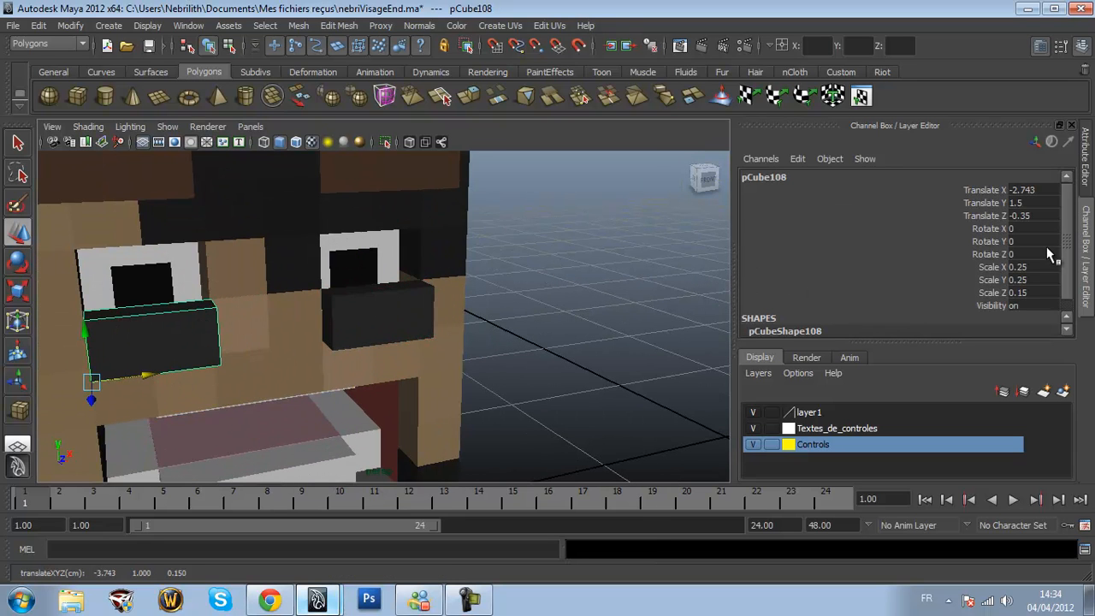
{"action": "double_click", "coordinate": [1027, 190]}
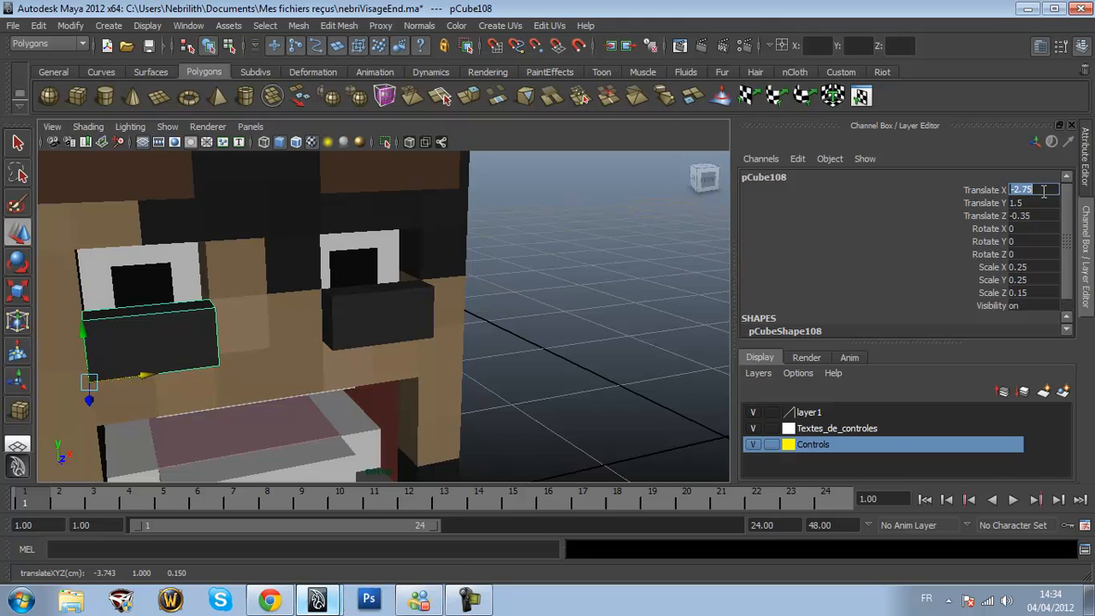
Examine both lenses on the head, then the glasses of the reference character on the desktop wallpaper
{"action": "left_click", "coordinate": [517, 281]}
{"action": "key", "text": "a"}
{"action": "mouse_move", "coordinate": [548, 302]}
{"action": "left_mouse_down", "text": "alt"}
{"action": "mouse_move", "coordinate": [471, 235]}
{"action": "mouse_move", "coordinate": [496, 283]}
{"action": "mouse_move", "coordinate": [552, 303]}
{"action": "mouse_move", "coordinate": [473, 301]}
{"action": "mouse_move", "coordinate": [411, 262]}
{"action": "mouse_move", "coordinate": [513, 284]}
{"action": "mouse_move", "coordinate": [544, 309]}
{"action": "left_mouse_up", "text": "alt"}
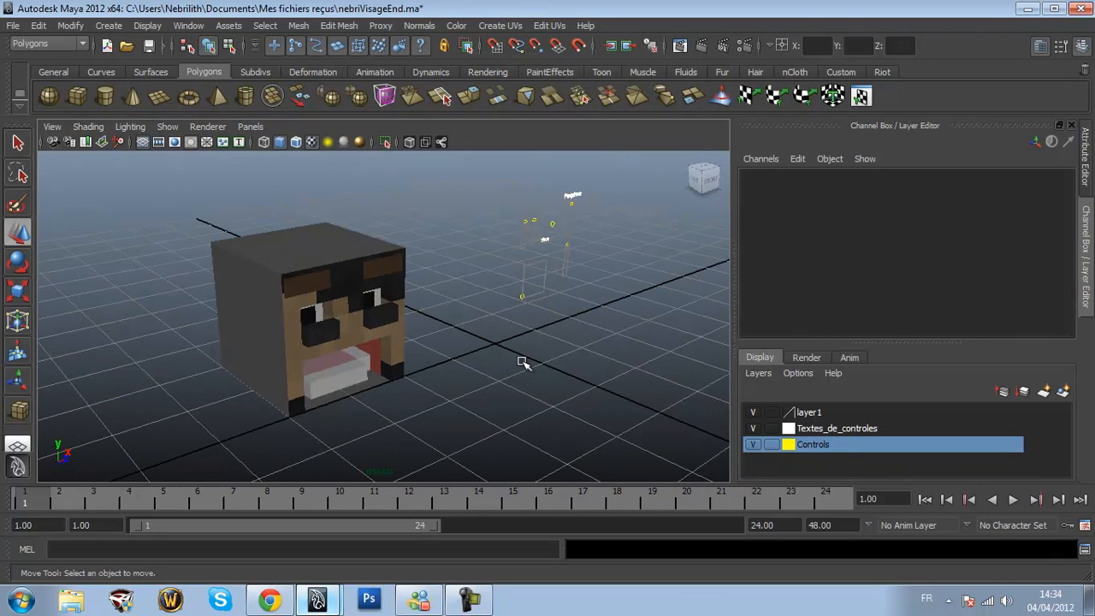
{"action": "middle_click_drag", "start_coordinate": [520, 377], "coordinate": [493, 203], "text": "alt"}
{"action": "scroll", "coordinate": [493, 204], "scroll_direction": "up", "scroll_amount": 3}
{"action": "scroll", "coordinate": [493, 203], "scroll_direction": "down", "scroll_amount": 5}
{"action": "scroll", "coordinate": [476, 339], "scroll_direction": "up", "scroll_amount": 2}
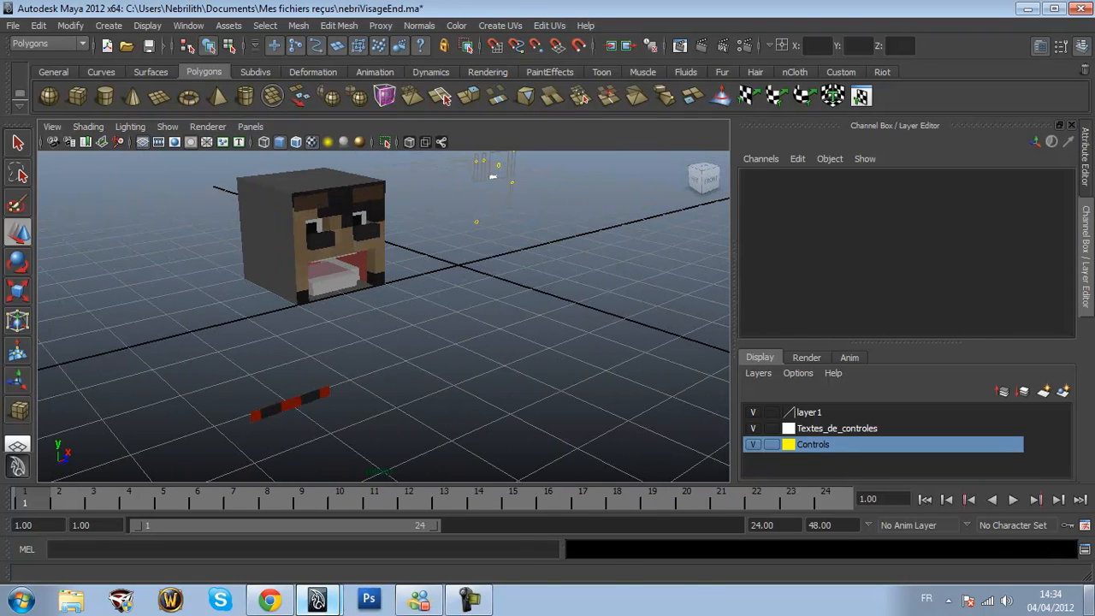
{"action": "left_click", "coordinate": [1089, 605]}
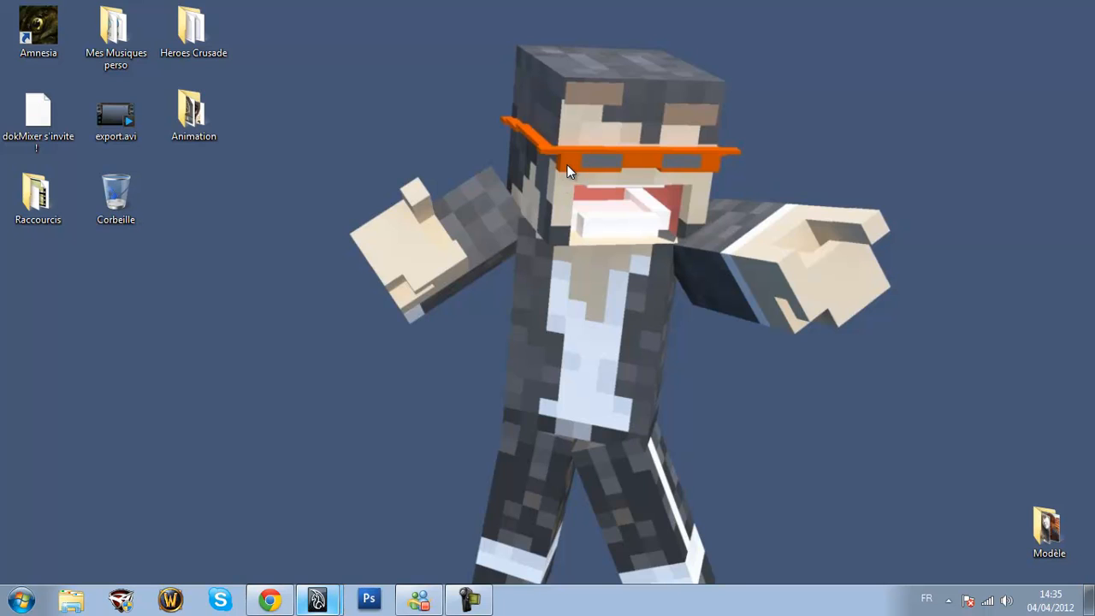
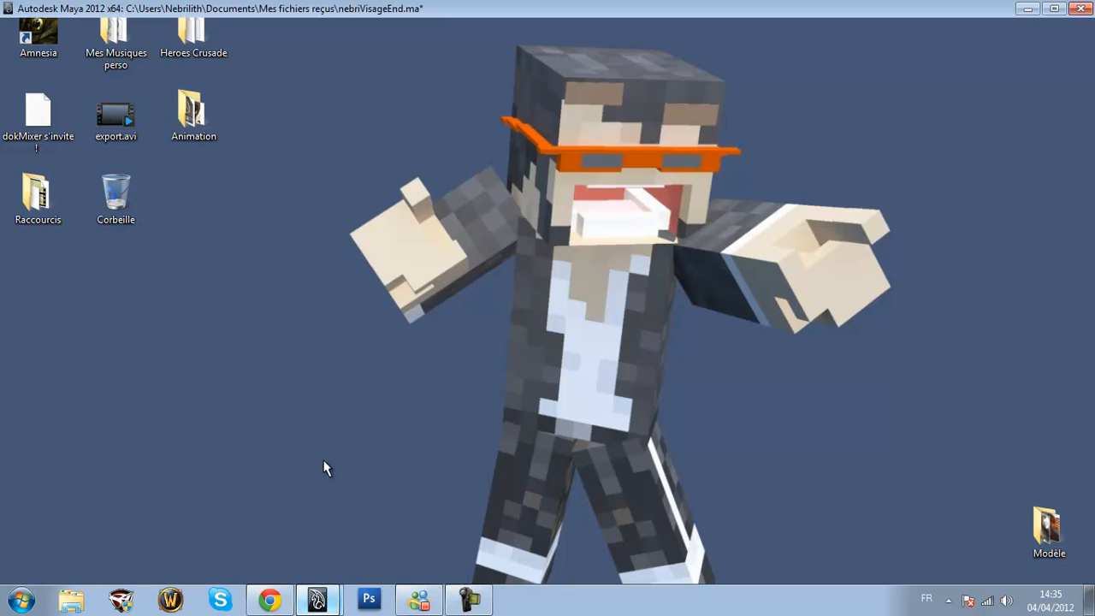
Create a polygon cube one grid cell wide and one unit high on the grid in front of the head
{"action": "scroll", "coordinate": [554, 334], "scroll_direction": "up", "scroll_amount": 5}
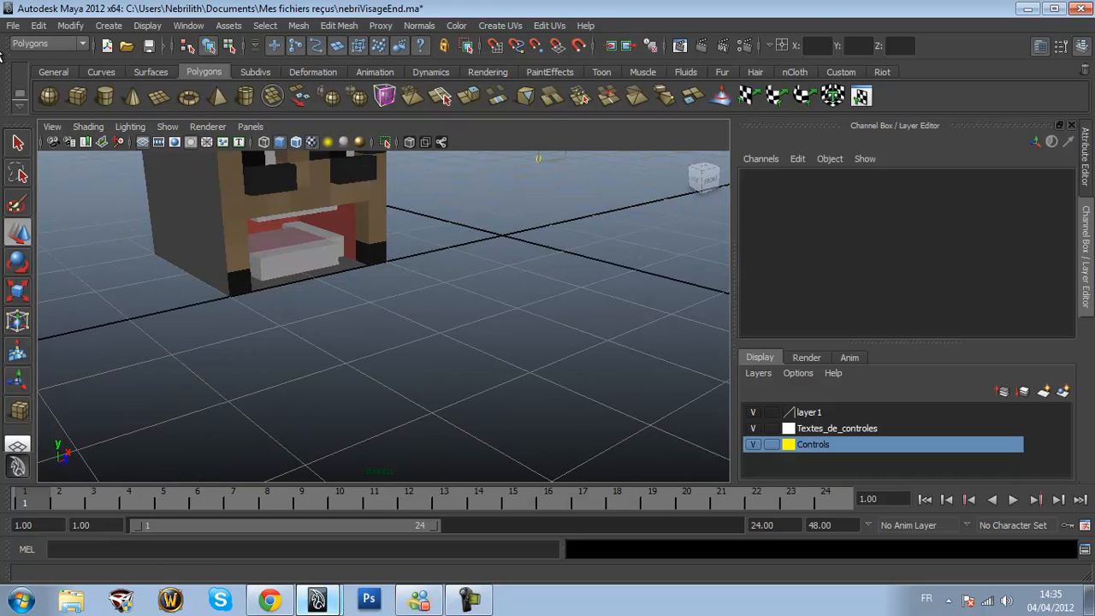
{"action": "left_click", "coordinate": [77, 96]}
{"action": "left_click_drag", "start_coordinate": [432, 416], "coordinate": [438, 264]}
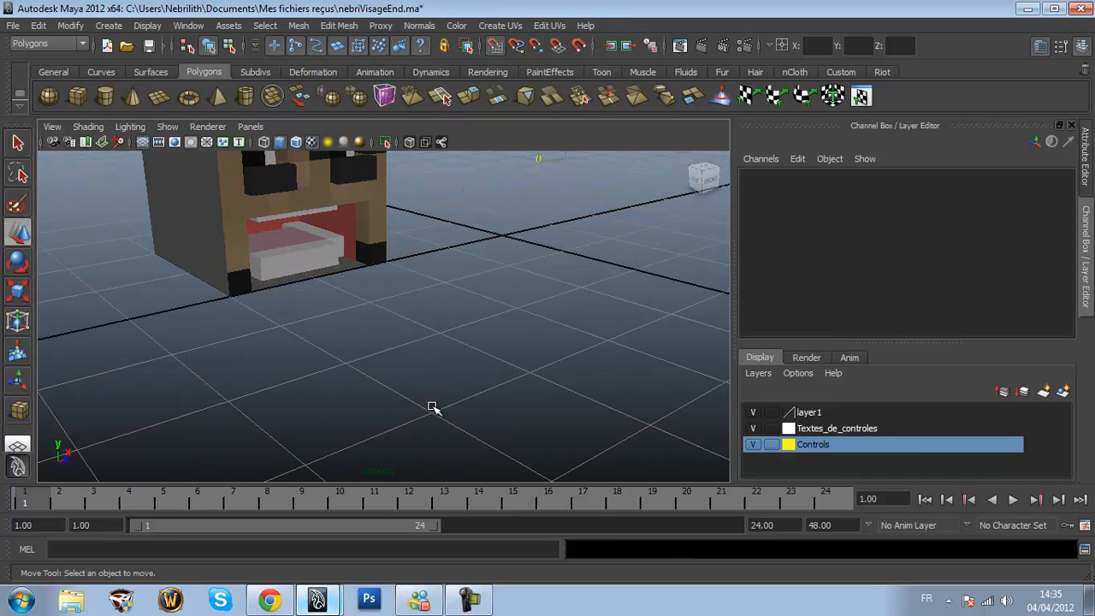
{"action": "left_click", "coordinate": [79, 98]}
{"action": "left_click_drag", "start_coordinate": [433, 411], "coordinate": [436, 262]}
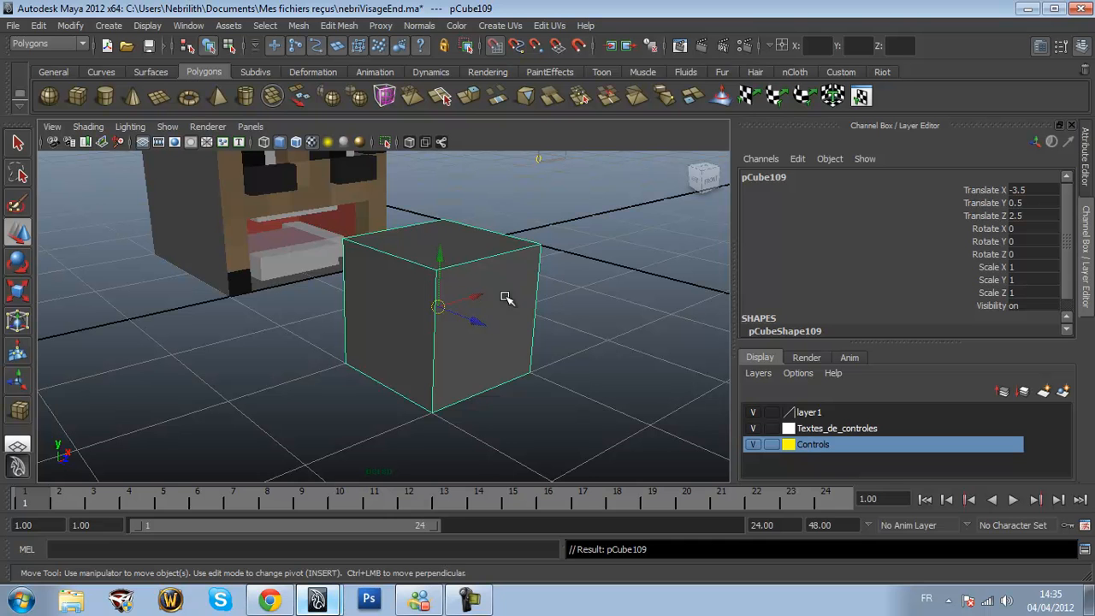
Move the new cube's pivot to its lower front corner
{"action": "key", "text": "Insert"}
{"action": "left_click_drag", "start_coordinate": [439, 305], "coordinate": [428, 377]}
{"action": "key", "text": "Insert"}
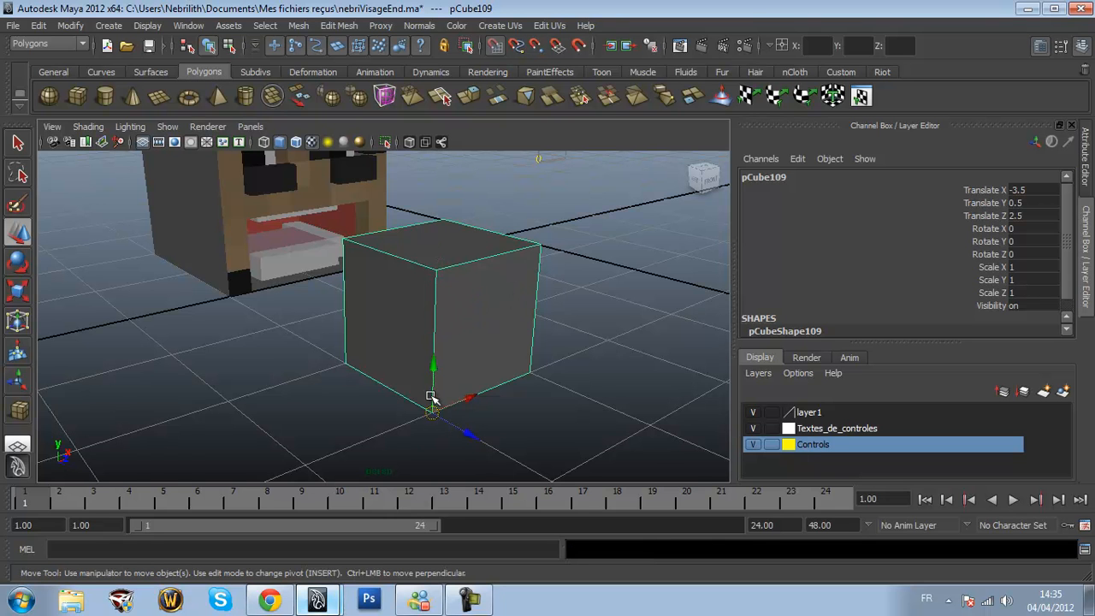
Colour the new cube's Lambert material with the red sampled from the middle block of the texture strip
{"action": "scroll", "coordinate": [429, 409], "scroll_direction": "down", "scroll_amount": 4}
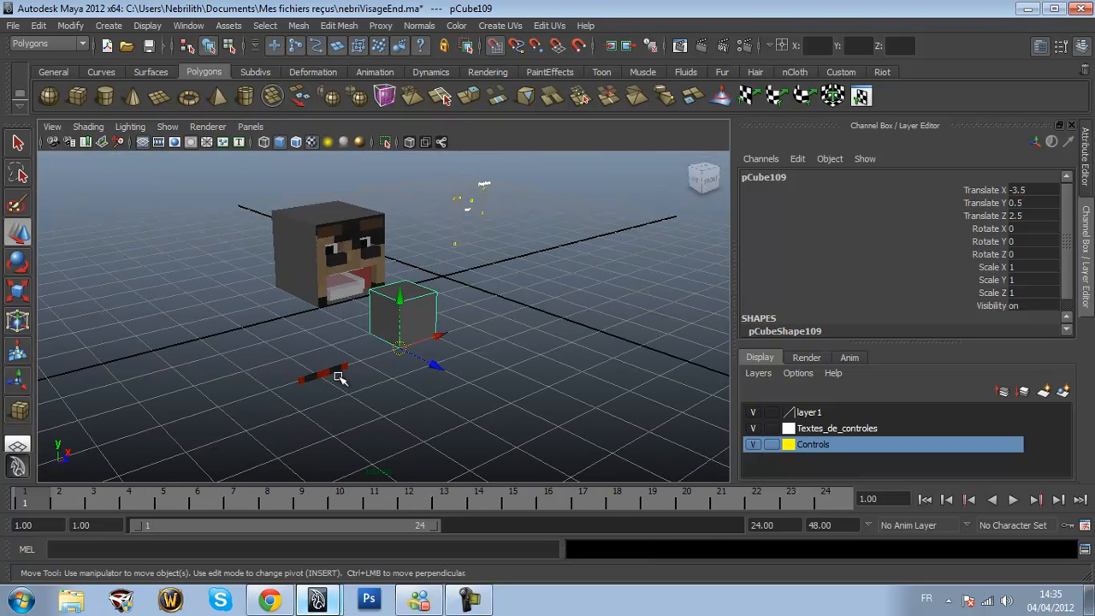
{"action": "left_click", "coordinate": [334, 375]}
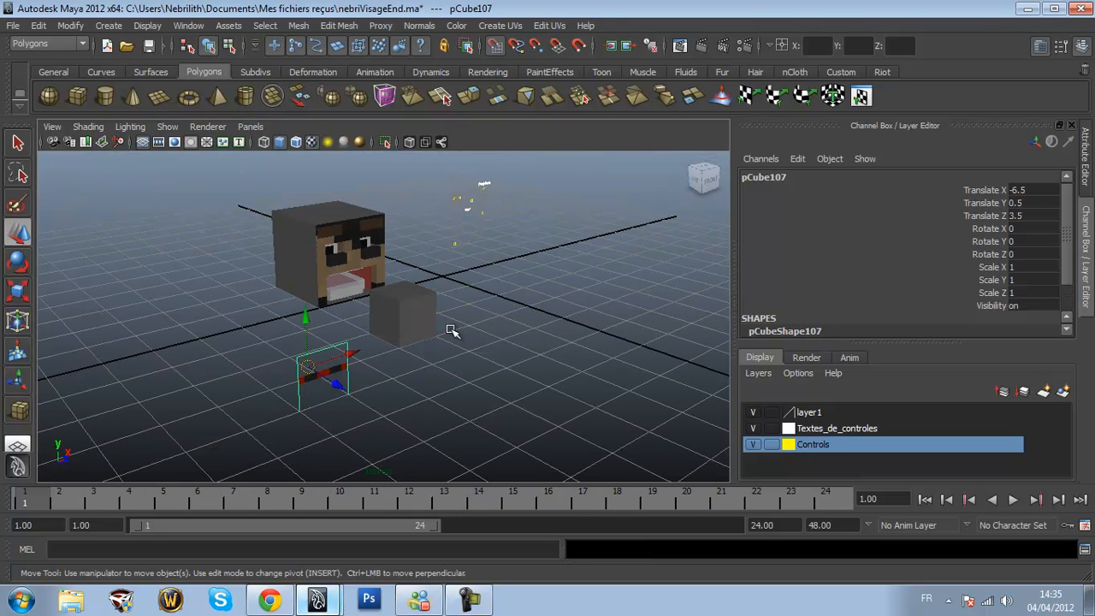
{"action": "left_click", "coordinate": [703, 182]}
{"action": "scroll", "coordinate": [659, 306], "scroll_direction": "down", "scroll_amount": 5}
{"action": "left_click", "coordinate": [623, 341]}
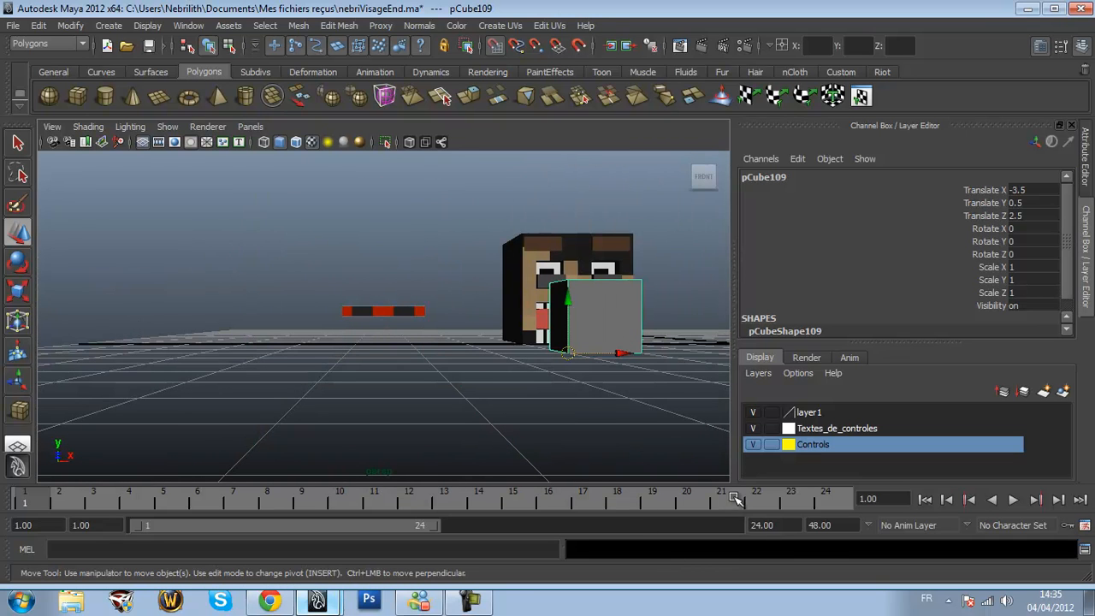
{"action": "scroll", "coordinate": [493, 368], "scroll_direction": "up", "scroll_amount": 5}
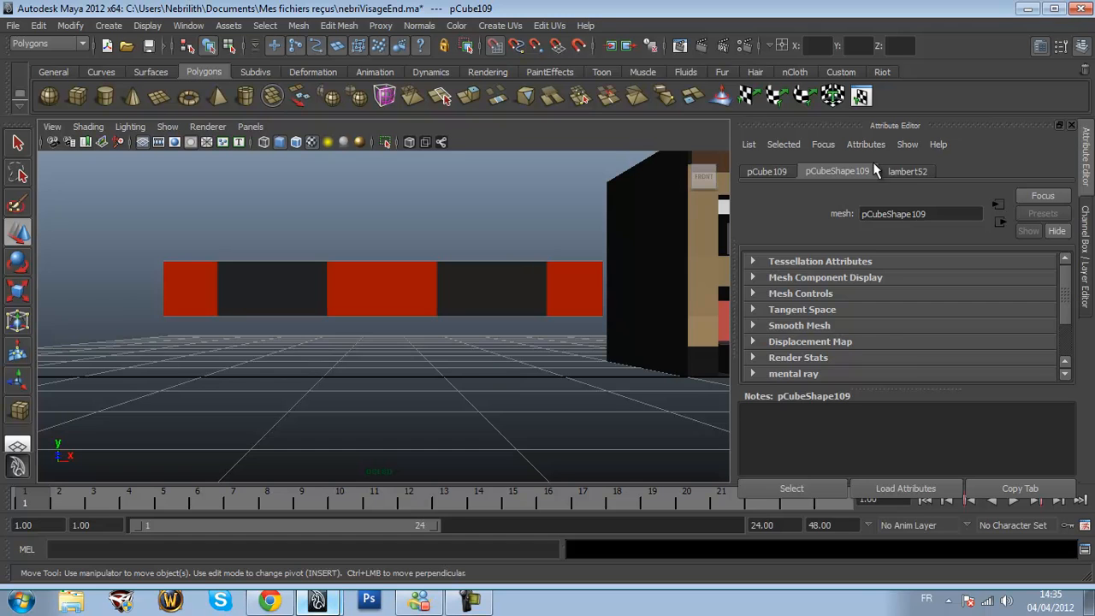
{"action": "left_click", "coordinate": [906, 172]}
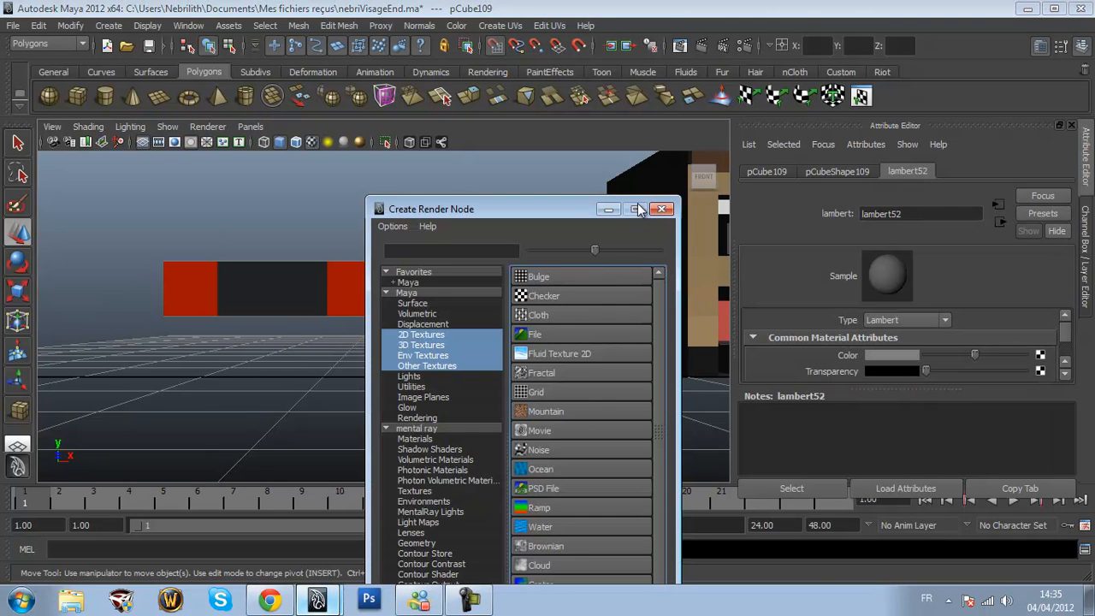
{"action": "left_click", "coordinate": [662, 208]}
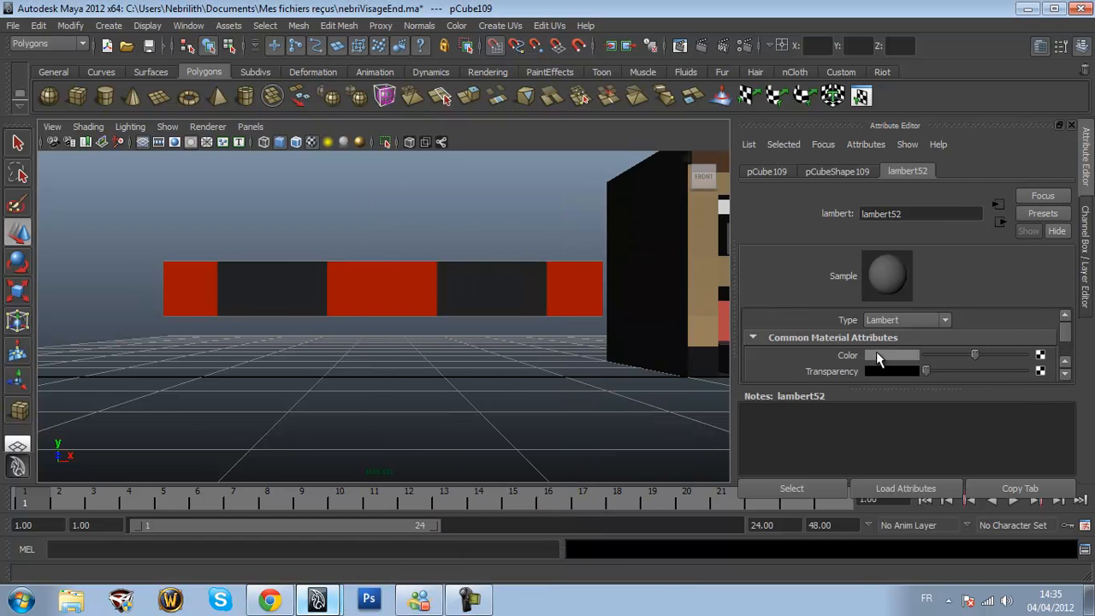
{"action": "left_click", "coordinate": [876, 354]}
{"action": "left_click", "coordinate": [403, 306]}
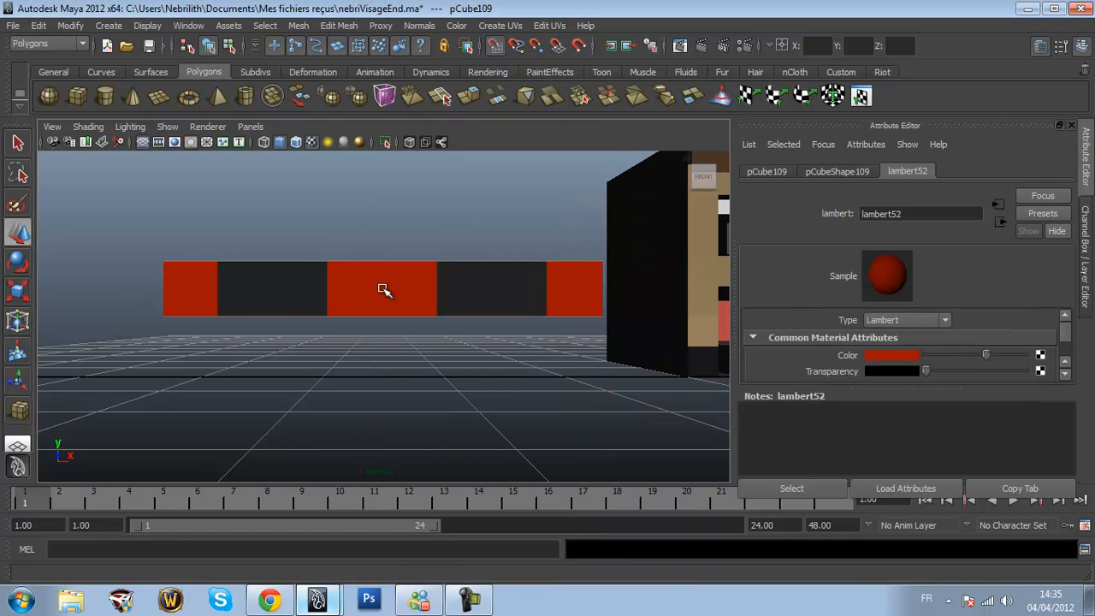
Reopen the colour chooser for the new cube's Lambert material, with the texture strip's red middle block in close view
{"action": "scroll", "coordinate": [456, 184], "scroll_direction": "down", "scroll_amount": 5}
{"action": "scroll", "coordinate": [460, 190], "scroll_direction": "up", "scroll_amount": 10}
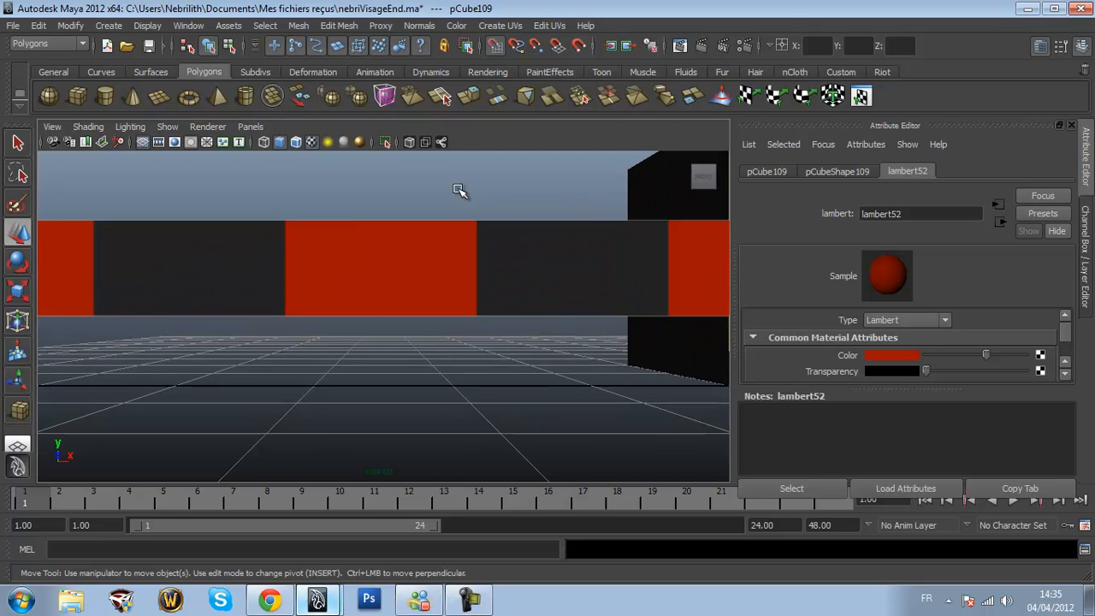
{"action": "left_click", "coordinate": [898, 358]}
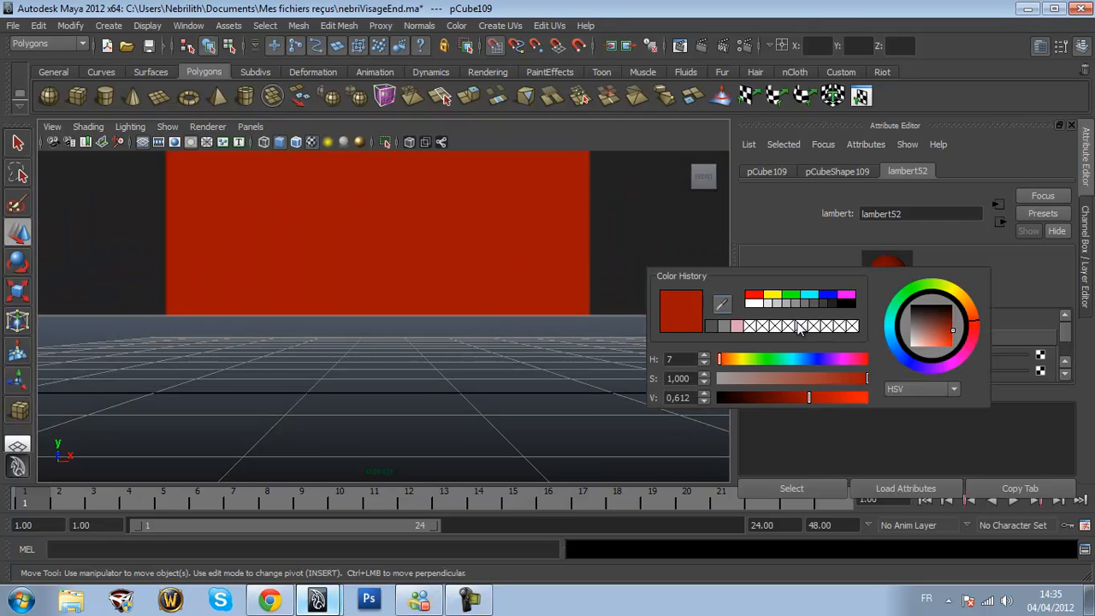
Sample the red of the reference glasses strip as the colour of the cube's lambert material
{"action": "left_click", "coordinate": [723, 306]}
{"action": "scroll", "coordinate": [430, 247], "scroll_direction": "down", "scroll_amount": 10}
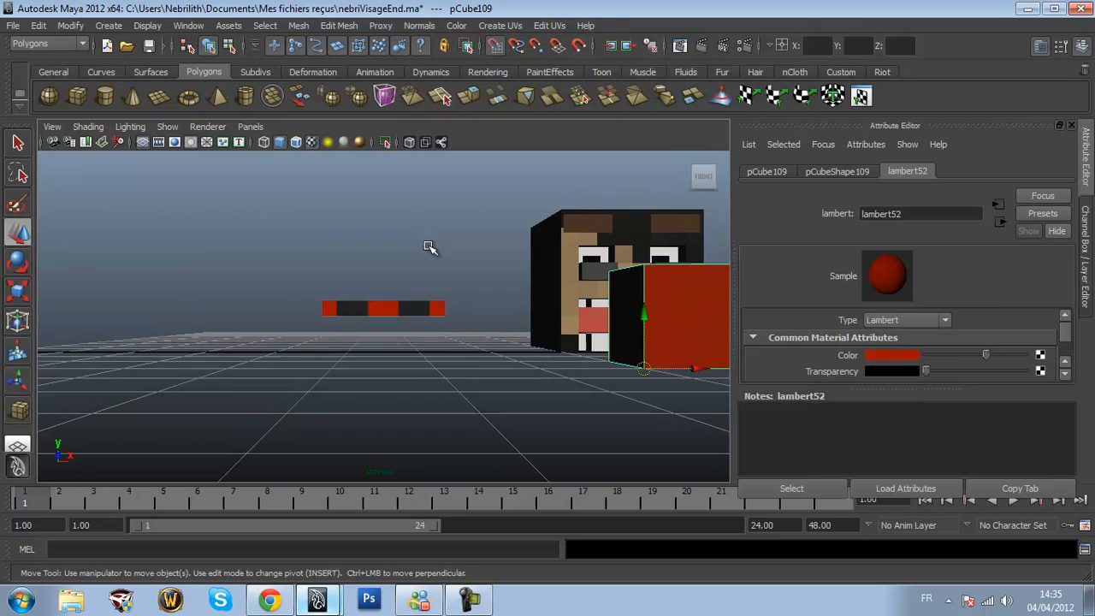
Scale the red cube to 0.15 in Z, 0.25 in Y and 0.25 in X
{"action": "left_click_drag", "start_coordinate": [431, 249], "coordinate": [461, 305], "text": "alt"}
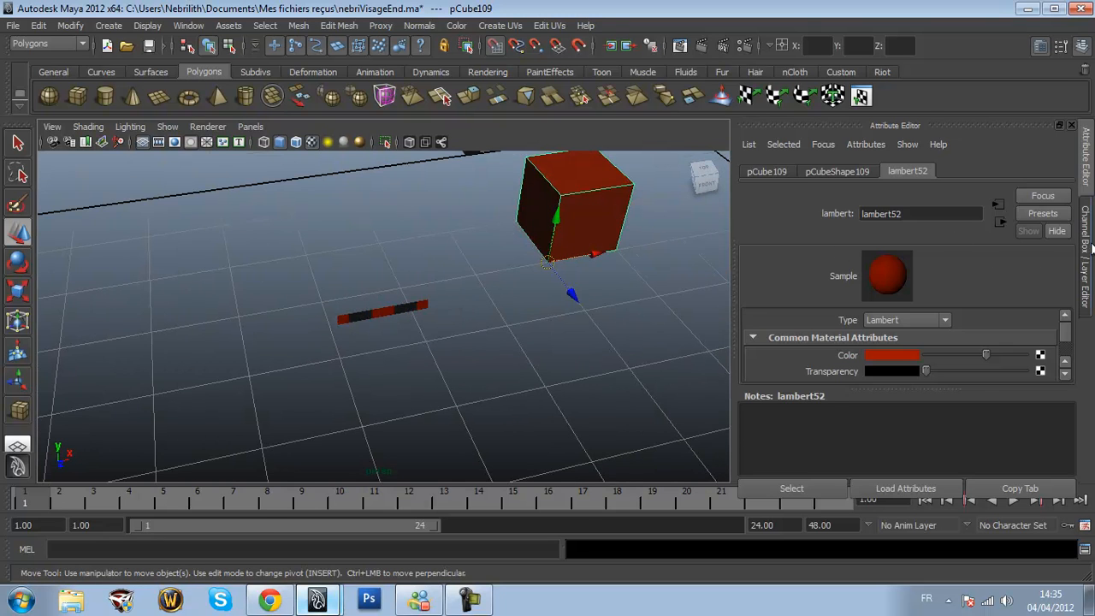
{"action": "key", "text": "ctrl+a"}
{"action": "double_click", "coordinate": [1036, 293]}
{"action": "type", "text": "0."}
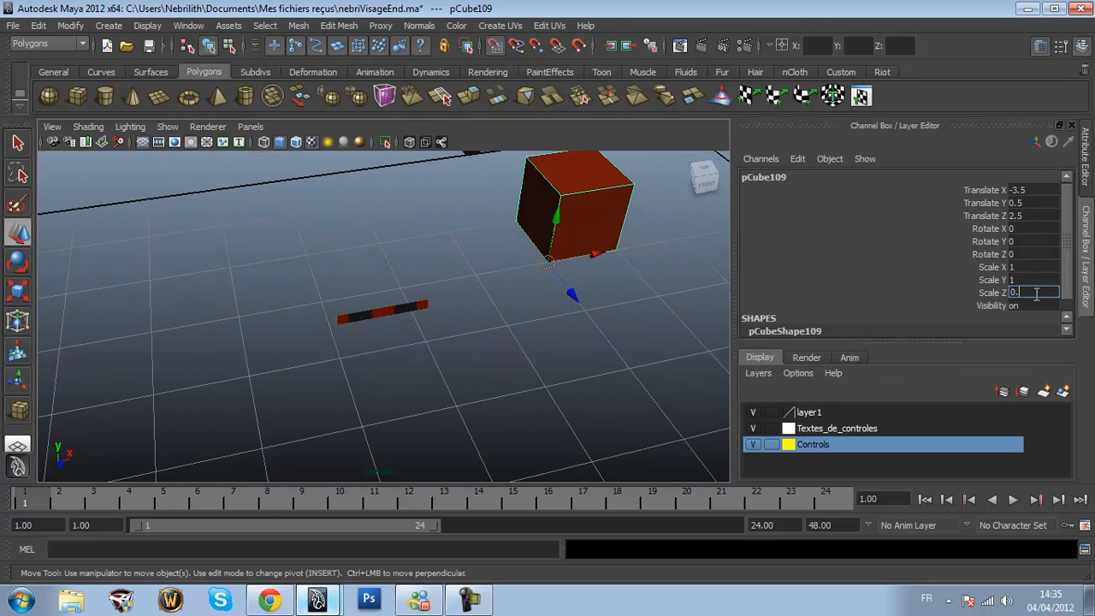
{"action": "type", "text": "15"}
{"action": "key", "text": "Return"}
{"action": "double_click", "coordinate": [1044, 278]}
{"action": "key", "text": "Tab"}
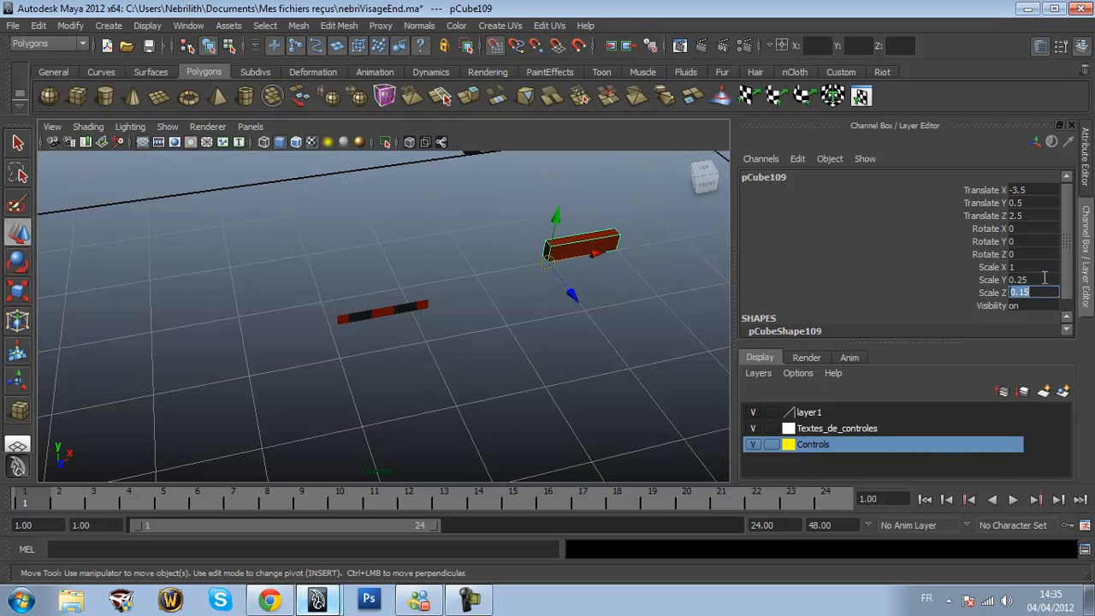
{"action": "double_click", "coordinate": [1045, 268]}
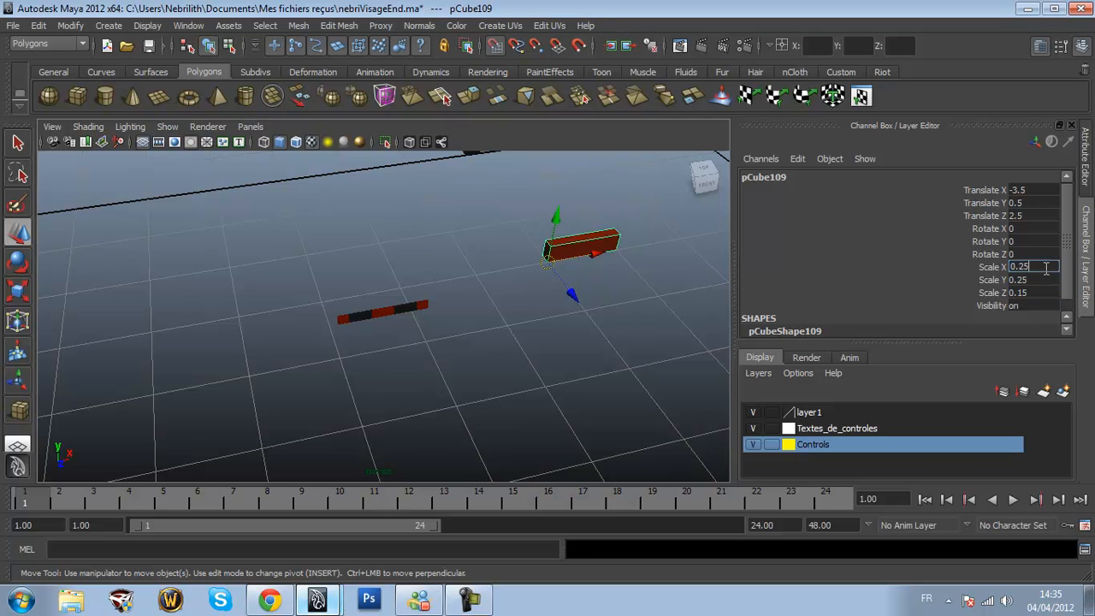
{"action": "key", "text": "Return"}
Move the red block to the front of the face, without grid snapping for the final placement, and set Translate Z to -0.35
{"action": "left_click_drag", "start_coordinate": [572, 293], "coordinate": [479, 171]}
{"action": "left_click", "coordinate": [708, 182]}
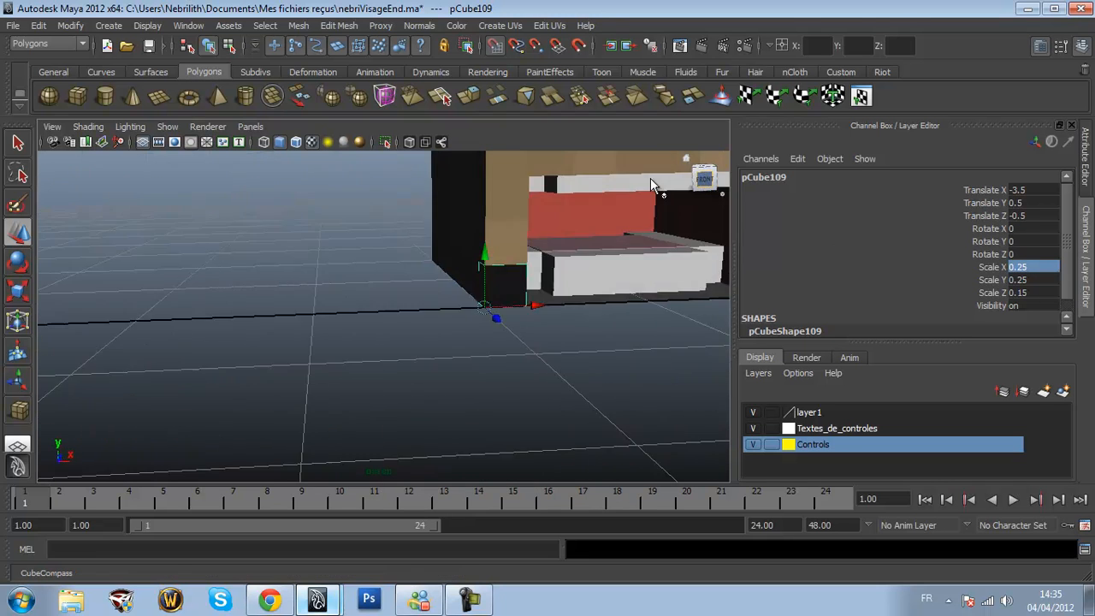
{"action": "left_click_drag", "start_coordinate": [515, 240], "coordinate": [599, 265], "text": "alt"}
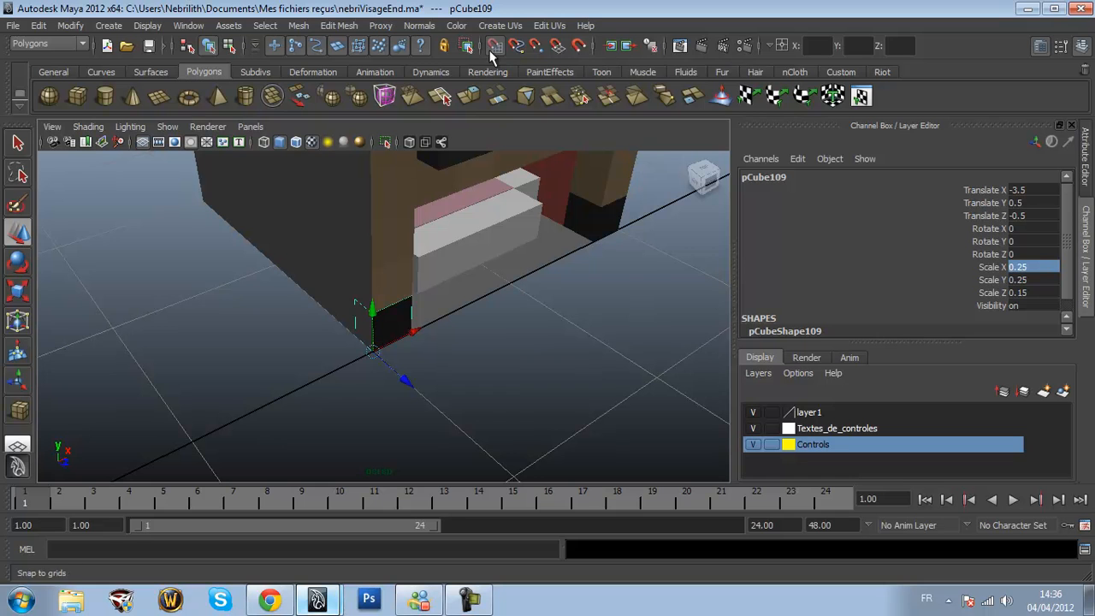
{"action": "left_click_drag", "start_coordinate": [398, 382], "coordinate": [431, 394]}
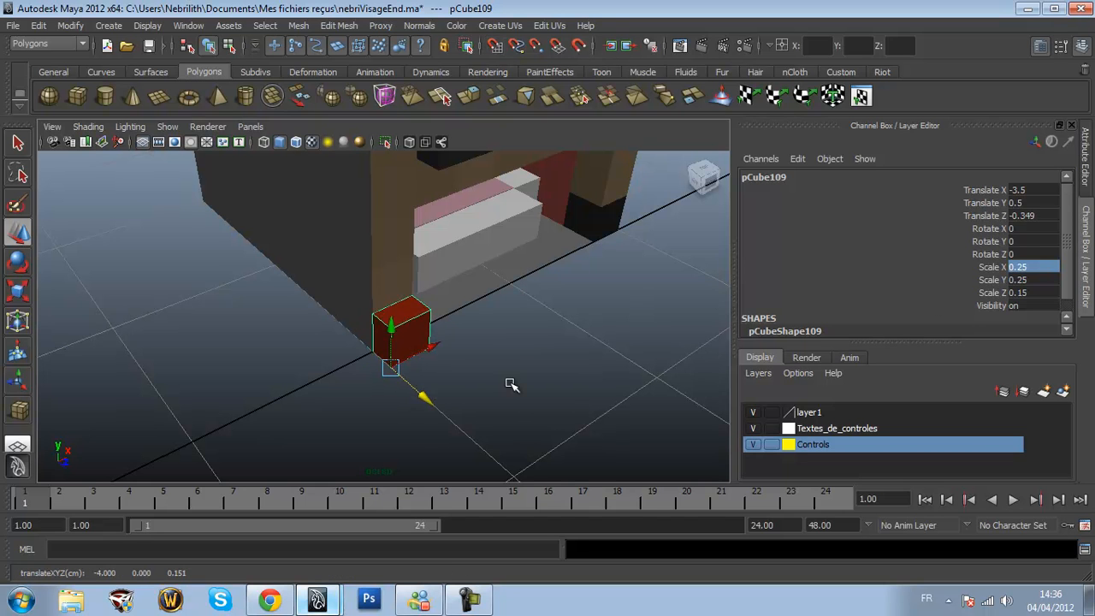
{"action": "double_click", "coordinate": [1040, 216]}
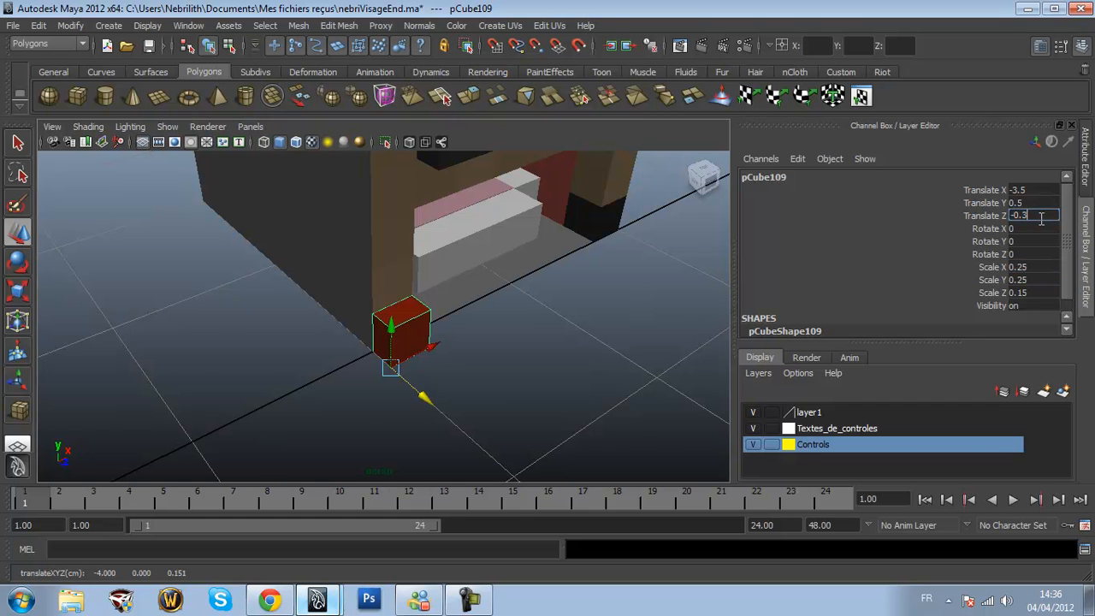
{"action": "key", "text": "Return"}
Raise the red block to the level of the grey lenses and set its Translate Y to 1.5
{"action": "scroll", "coordinate": [402, 299], "scroll_direction": "down", "scroll_amount": 5}
{"action": "left_click_drag", "start_coordinate": [388, 300], "coordinate": [377, 216]}
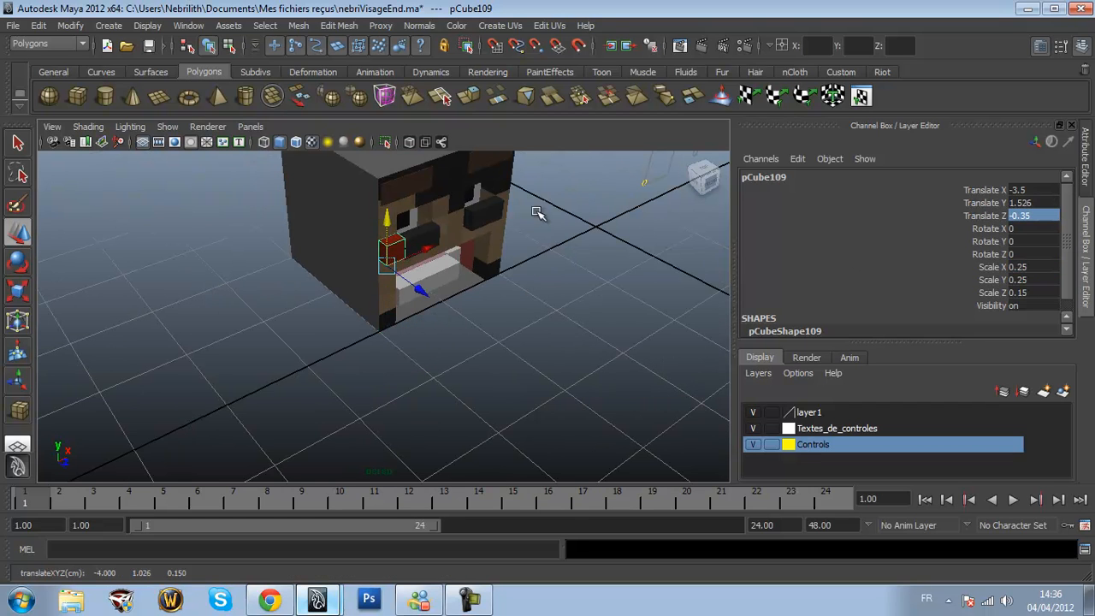
{"action": "left_click", "coordinate": [711, 181]}
{"action": "scroll", "coordinate": [289, 315], "scroll_direction": "down", "scroll_amount": 3}
{"action": "left_click_drag", "start_coordinate": [324, 320], "coordinate": [328, 331]}
{"action": "double_click", "coordinate": [1037, 205]}
{"action": "type", "text": "1.5"}
{"action": "key", "text": "Return"}
{"action": "scroll", "coordinate": [536, 301], "scroll_direction": "down", "scroll_amount": 2}
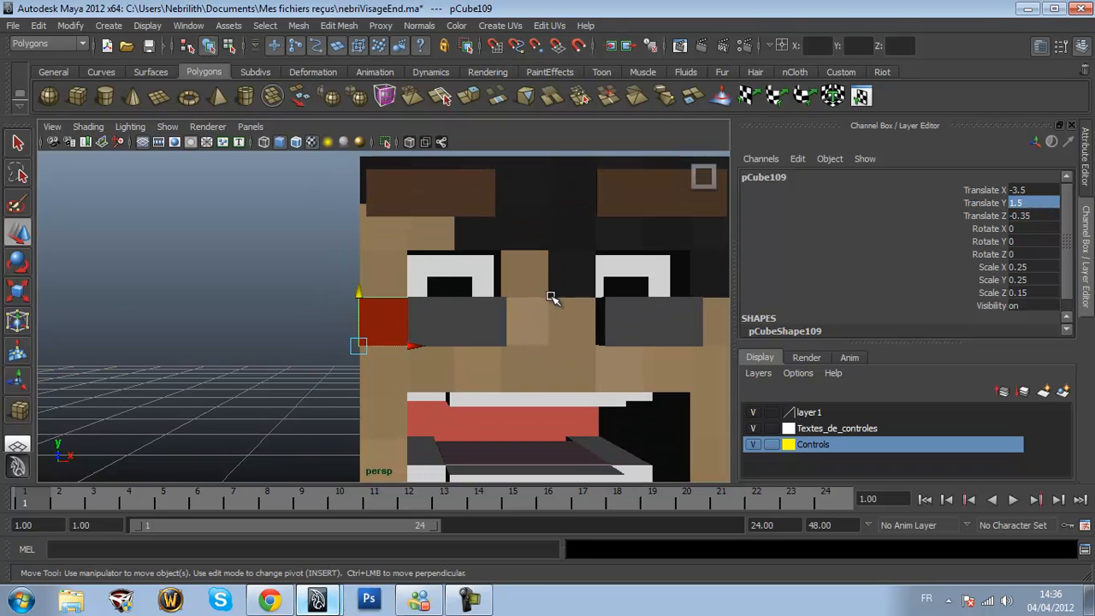
{"action": "scroll", "coordinate": [402, 310], "scroll_direction": "up", "scroll_amount": 2}
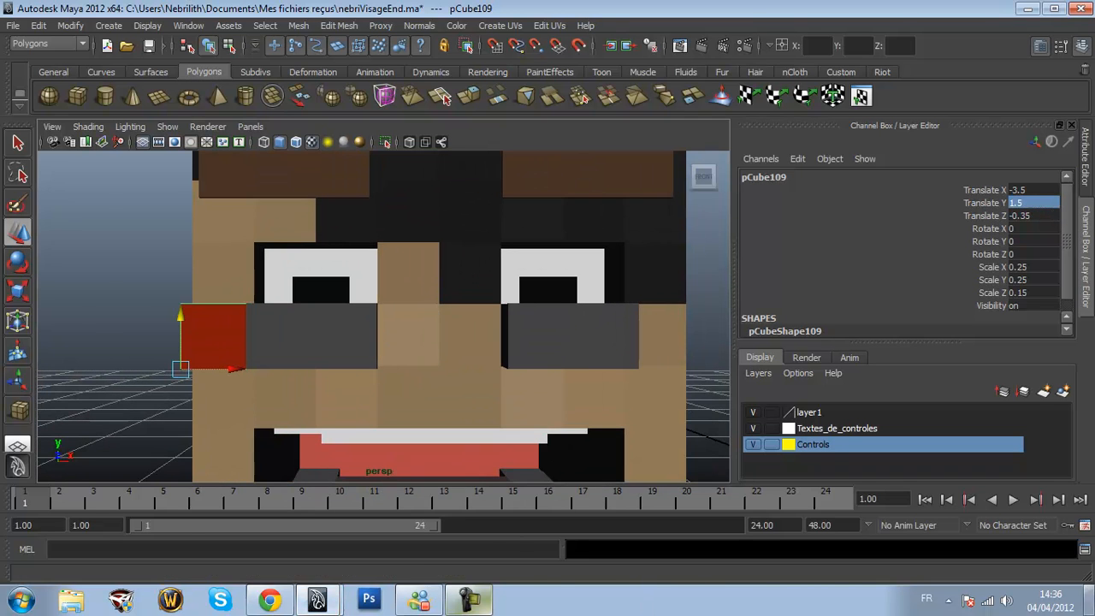
{"action": "left_click", "coordinate": [1088, 606]}
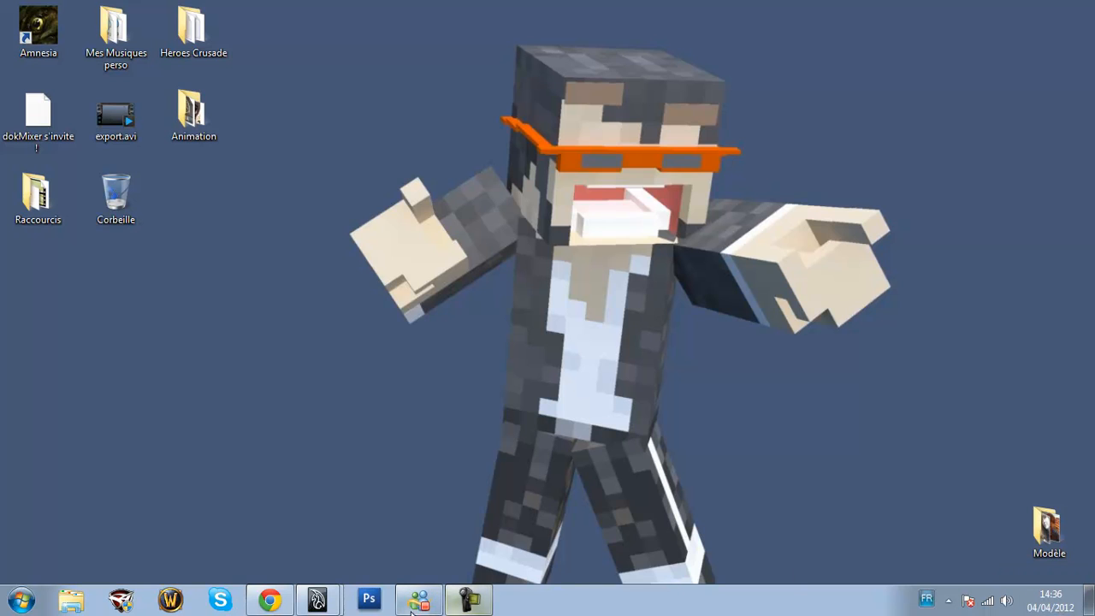
{"action": "left_click", "coordinate": [321, 595]}
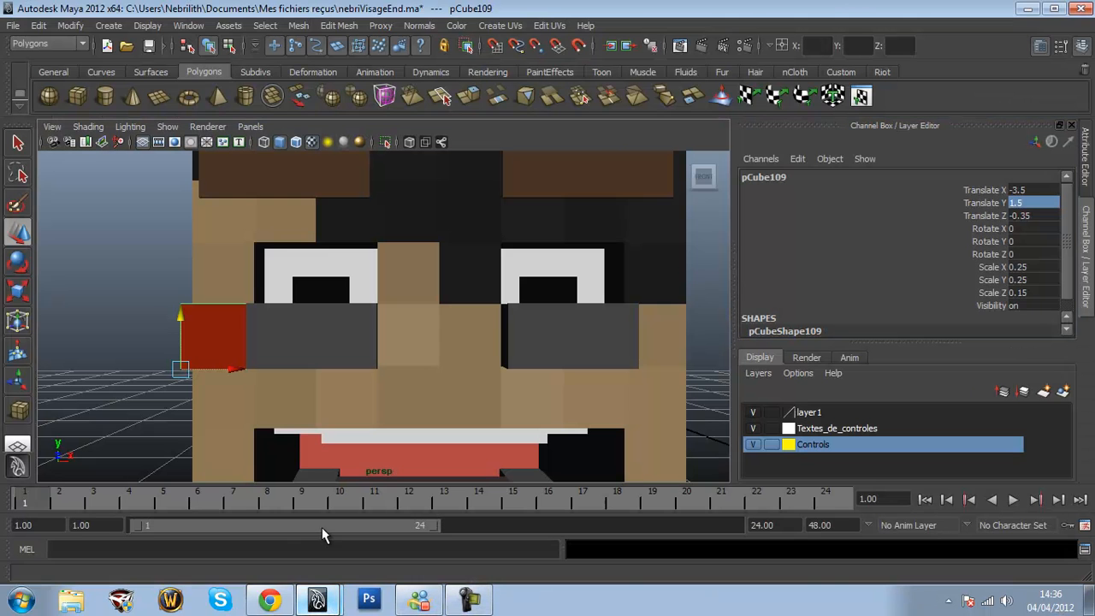
{"action": "left_click", "coordinate": [270, 599]}
{"action": "left_click", "coordinate": [269, 598]}
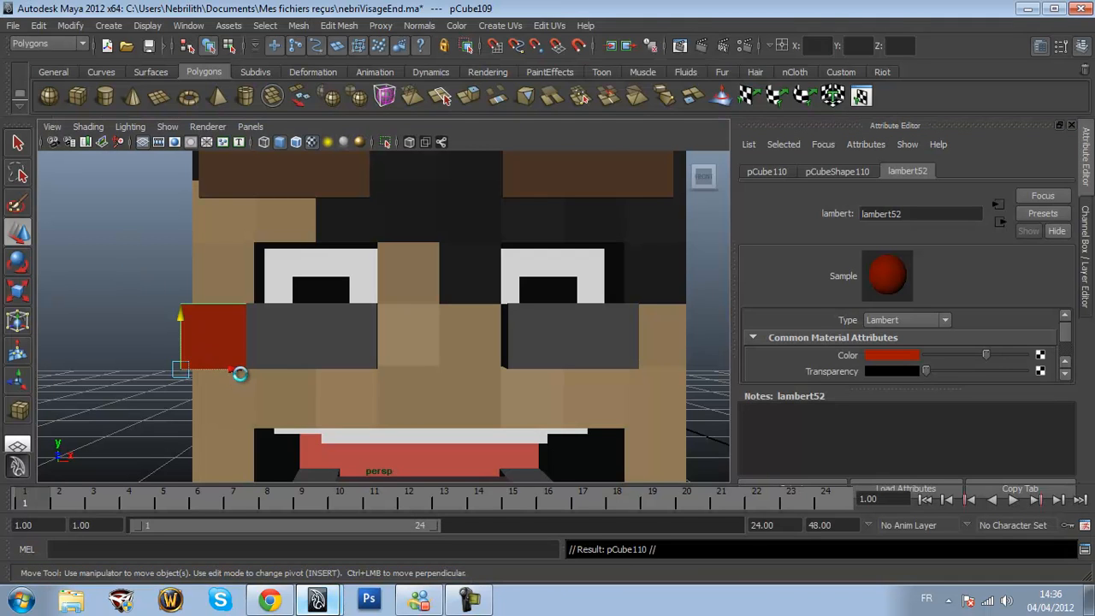
Duplicate the red block twice to form the bridge between the lenses, with the copies at Translate X -2.75 and -2.5
{"action": "left_click_drag", "start_coordinate": [312, 371], "coordinate": [432, 369]}
{"action": "left_click", "coordinate": [1087, 278]}
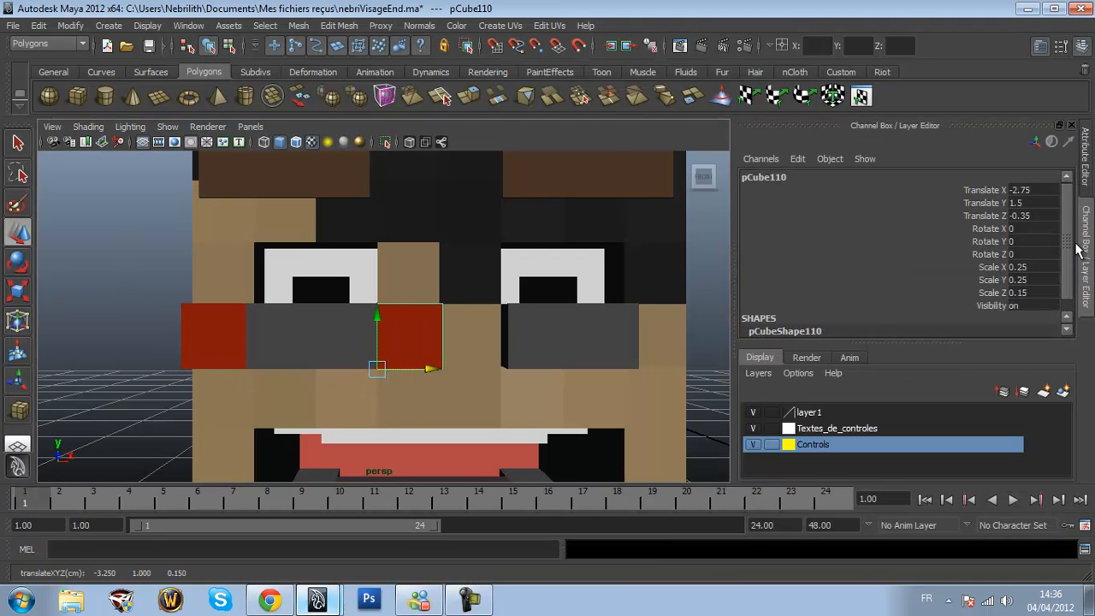
{"action": "middle_click_drag", "start_coordinate": [655, 305], "coordinate": [632, 310], "text": "alt"}
{"action": "key", "text": "ctrl+d"}
{"action": "left_click_drag", "start_coordinate": [367, 374], "coordinate": [435, 376]}
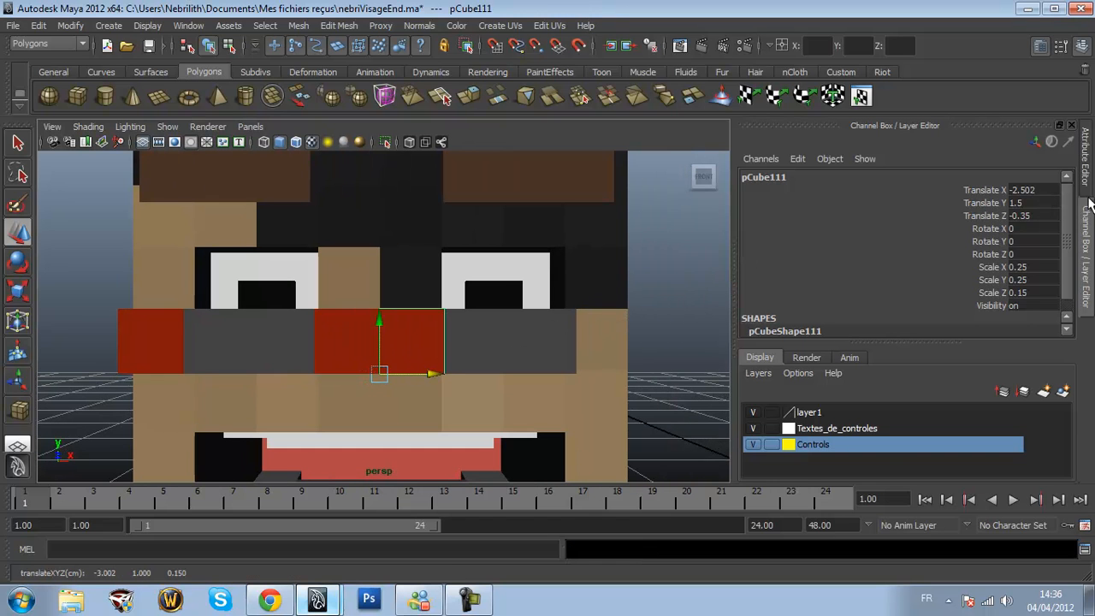
{"action": "double_click", "coordinate": [1046, 192]}
{"action": "type", "text": "-2.5"}
{"action": "key", "text": "Return"}
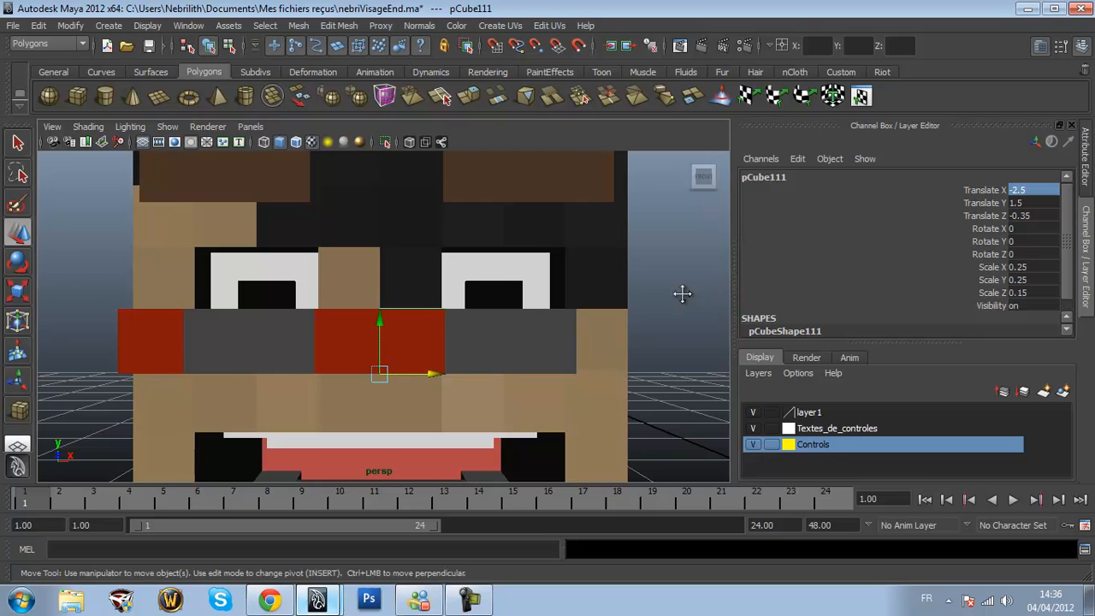
Duplicate the bridge block and move the copy to the outer end of the second lens, at Translate X -1.75
{"action": "middle_click_drag", "start_coordinate": [684, 299], "coordinate": [592, 301], "text": "alt"}
{"action": "key", "text": "ctrl+d"}
{"action": "left_click_drag", "start_coordinate": [340, 379], "coordinate": [536, 382]}
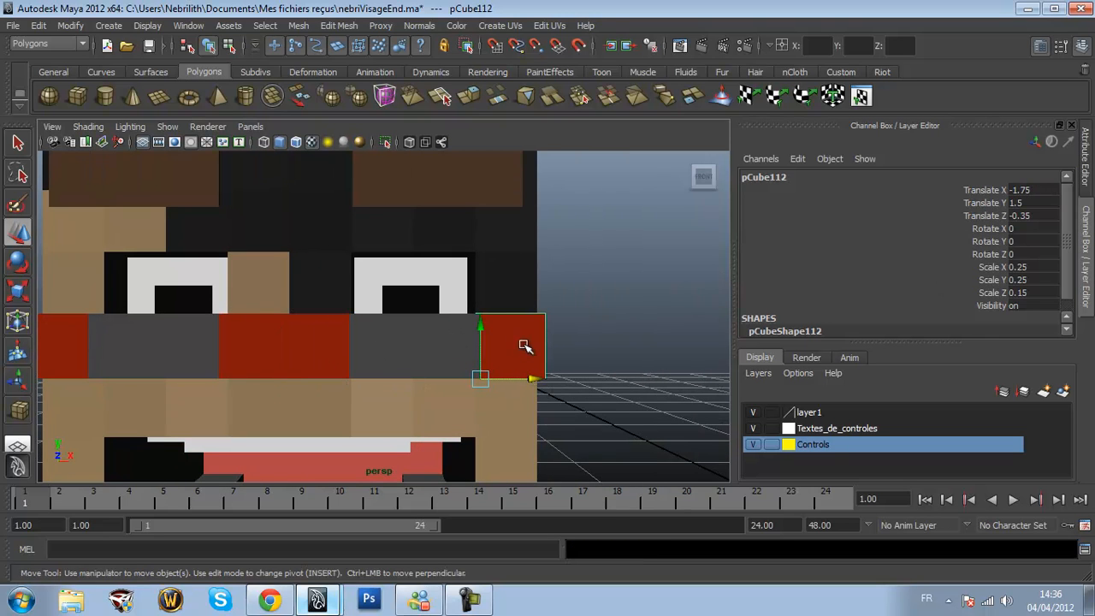
Examine the assembled glasses front and the face cubes around and between the eyes
{"action": "left_click", "coordinate": [565, 296]}
{"action": "left_click_drag", "start_coordinate": [565, 296], "coordinate": [251, 329], "text": "alt"}
{"action": "left_click", "coordinate": [243, 284]}
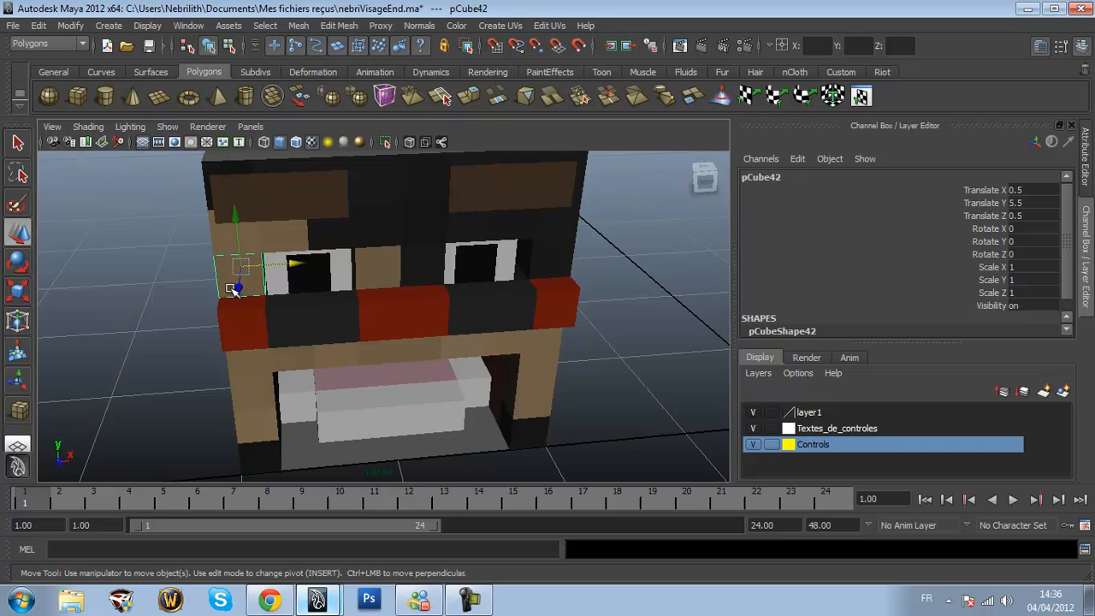
{"action": "scroll", "coordinate": [236, 287], "scroll_direction": "up", "scroll_amount": 3}
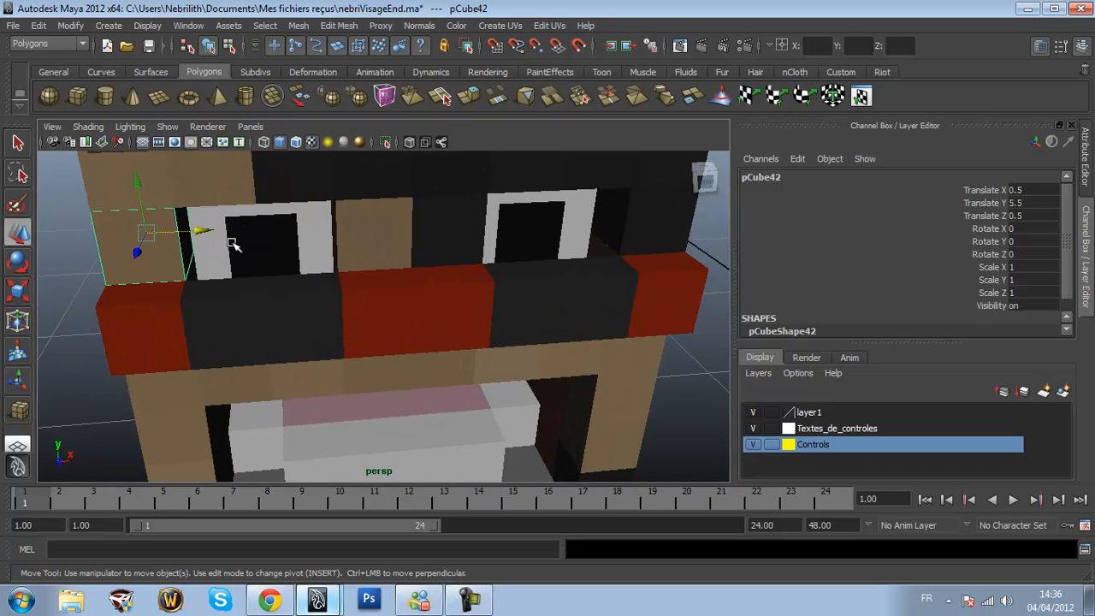
{"action": "left_click", "coordinate": [312, 250]}
{"action": "key", "text": "ctrl+z"}
{"action": "left_click", "coordinate": [366, 239]}
{"action": "left_click", "coordinate": [482, 236]}
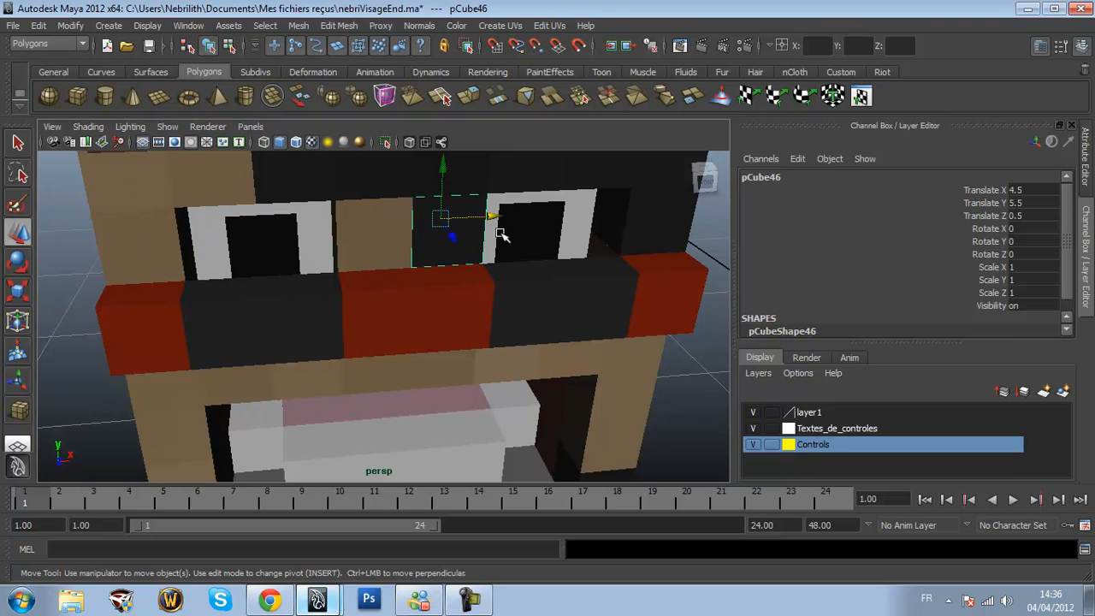
{"action": "left_click", "coordinate": [672, 229]}
Draw a long polygon box on the open floor with grid snapping, centred at X -4 and Z 5.5
{"action": "scroll", "coordinate": [530, 253], "scroll_direction": "down", "scroll_amount": 10}
{"action": "left_click_drag", "start_coordinate": [496, 335], "coordinate": [531, 307], "text": "alt"}
{"action": "middle_click_drag", "start_coordinate": [530, 306], "coordinate": [505, 195], "text": "alt"}
{"action": "left_click_drag", "start_coordinate": [505, 195], "coordinate": [499, 242], "text": "alt"}
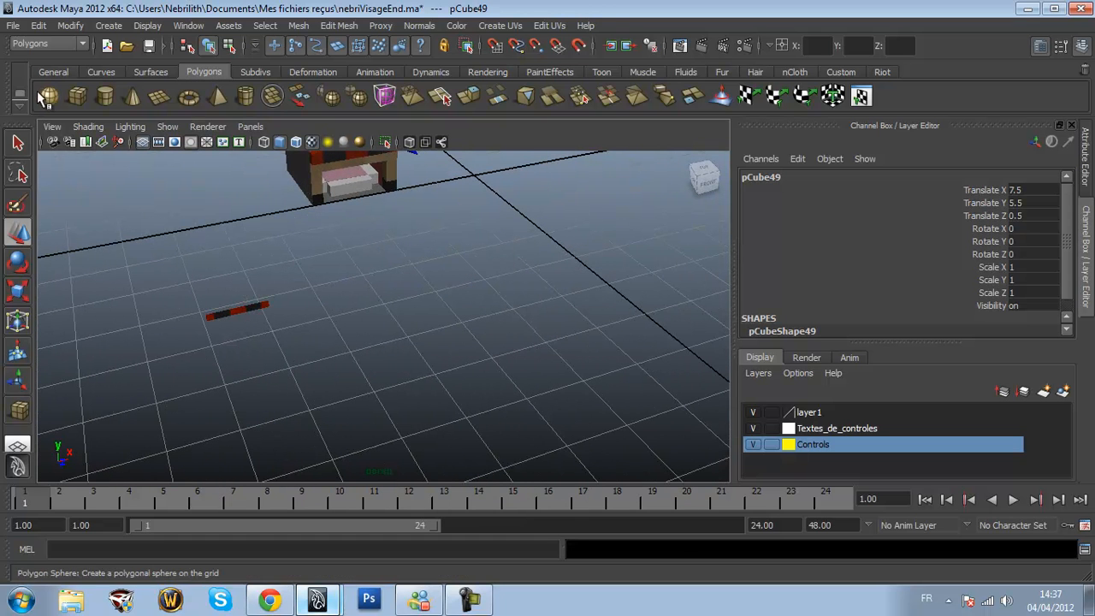
{"action": "left_click", "coordinate": [77, 95]}
{"action": "left_click", "coordinate": [494, 45]}
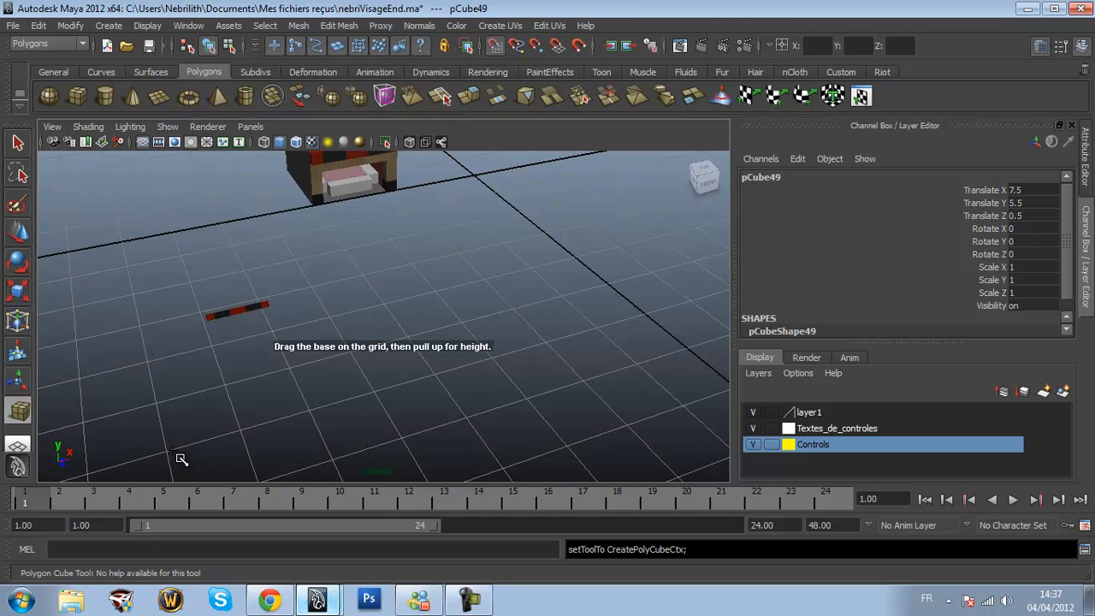
{"action": "left_click_drag", "start_coordinate": [181, 459], "coordinate": [611, 307]}
{"action": "left_click_drag", "start_coordinate": [441, 326], "coordinate": [428, 318]}
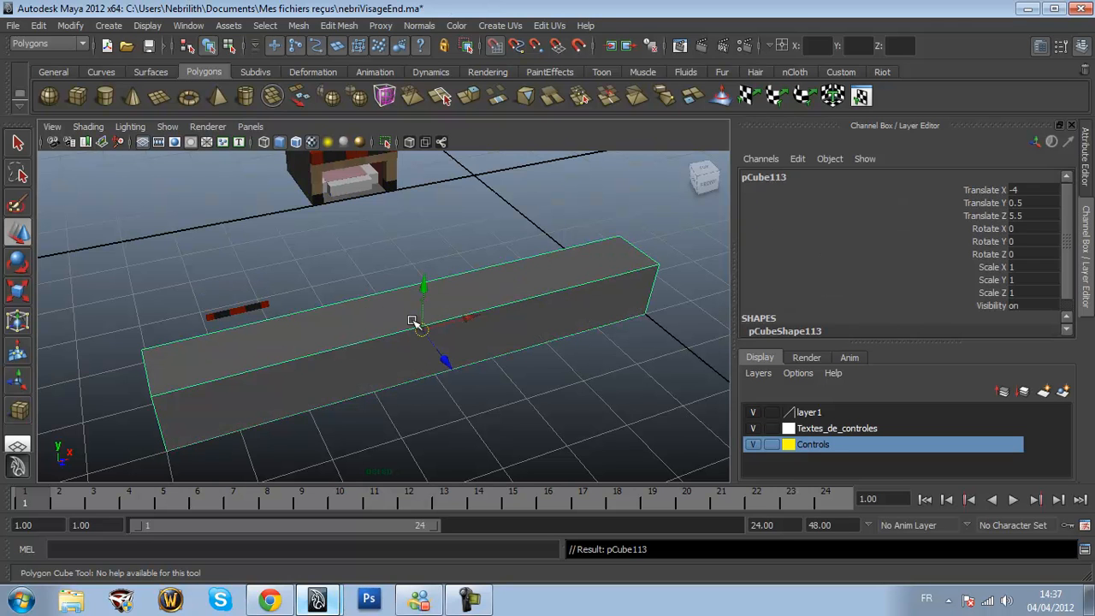
Assign the existing red glasses material to the long box
{"action": "key", "text": "w"}
{"action": "left_click", "coordinate": [257, 309]}
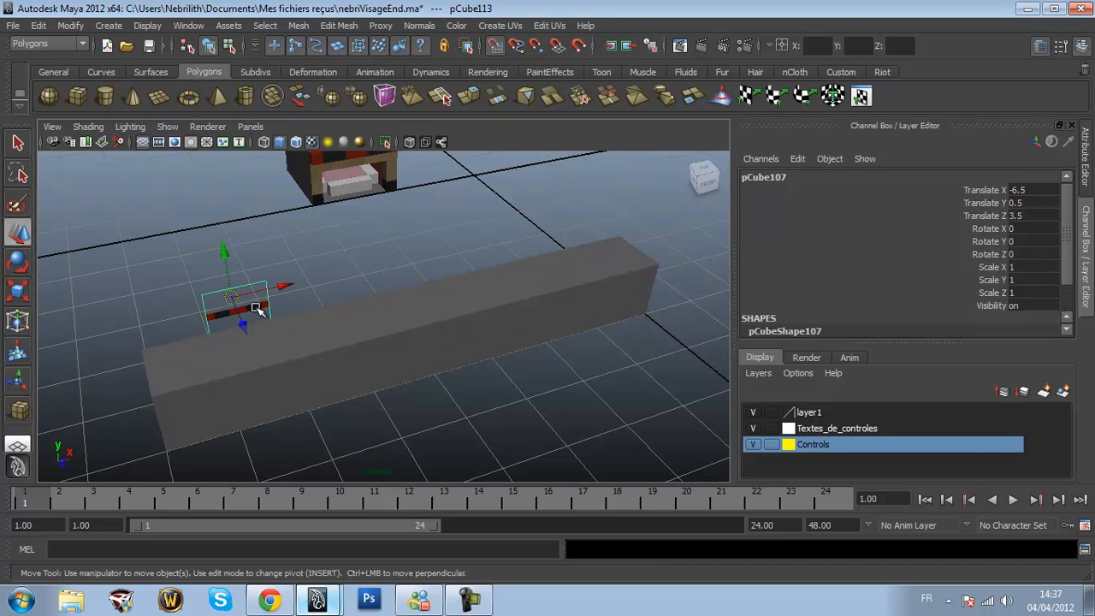
{"action": "left_click", "coordinate": [307, 354]}
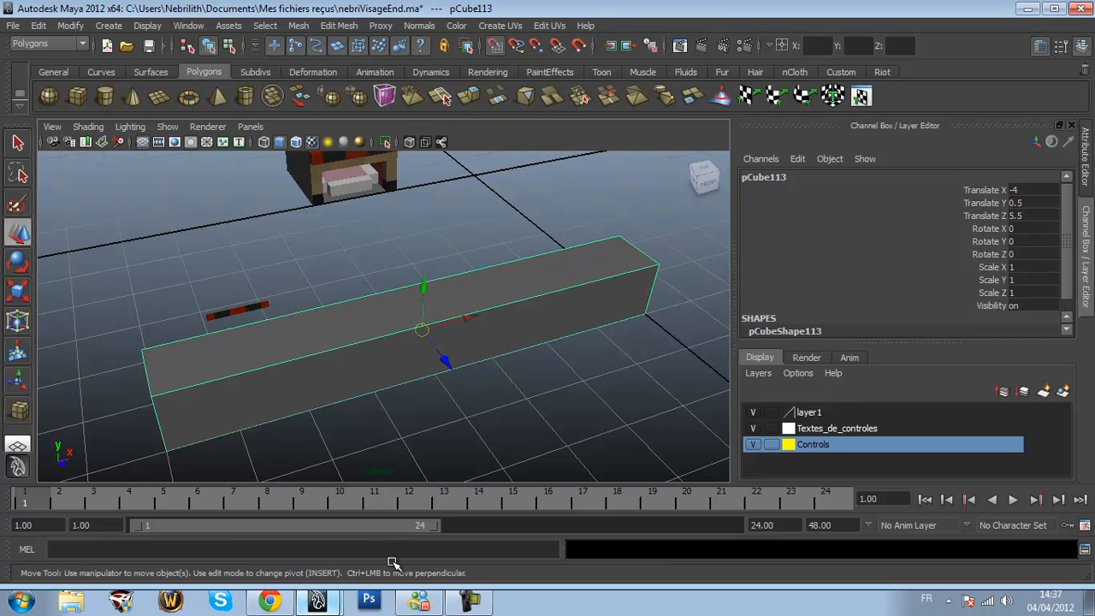
{"action": "right_click_drag", "start_coordinate": [385, 573], "coordinate": [433, 585]}
Try to move the long box's pivot toward its near end with grid snapping
{"action": "key", "text": "Insert"}
{"action": "scroll", "coordinate": [419, 334], "scroll_direction": "up", "scroll_amount": 1}
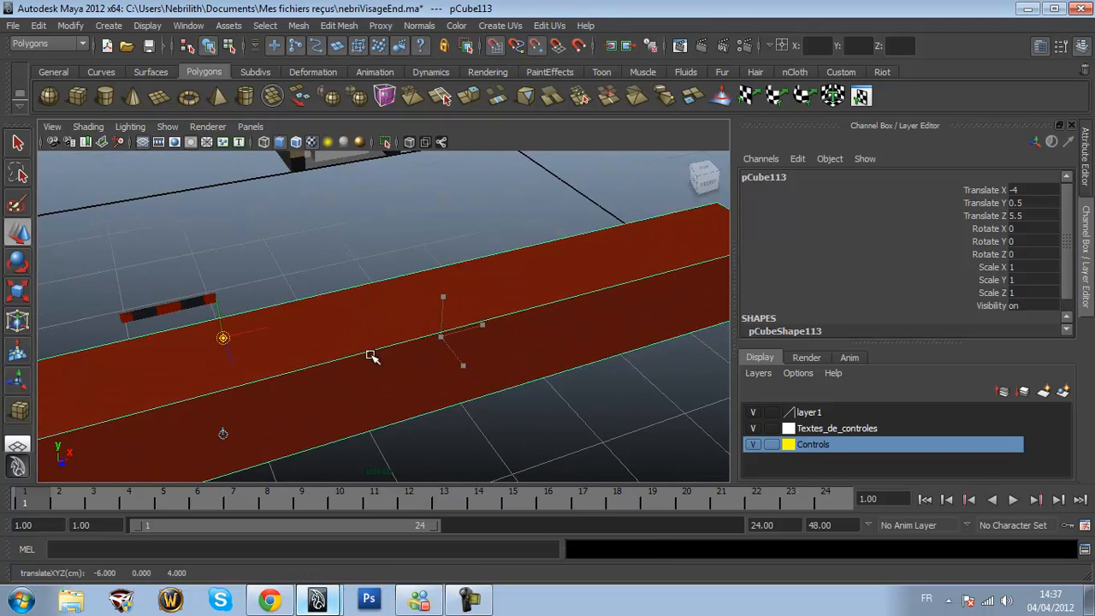
{"action": "scroll", "coordinate": [417, 335], "scroll_direction": "up", "scroll_amount": 1}
{"action": "left_click_drag", "start_coordinate": [417, 335], "coordinate": [173, 433]}
{"action": "key", "text": "Insert"}
{"action": "scroll", "coordinate": [205, 419], "scroll_direction": "down", "scroll_amount": 3}
{"action": "key", "text": "Insert"}
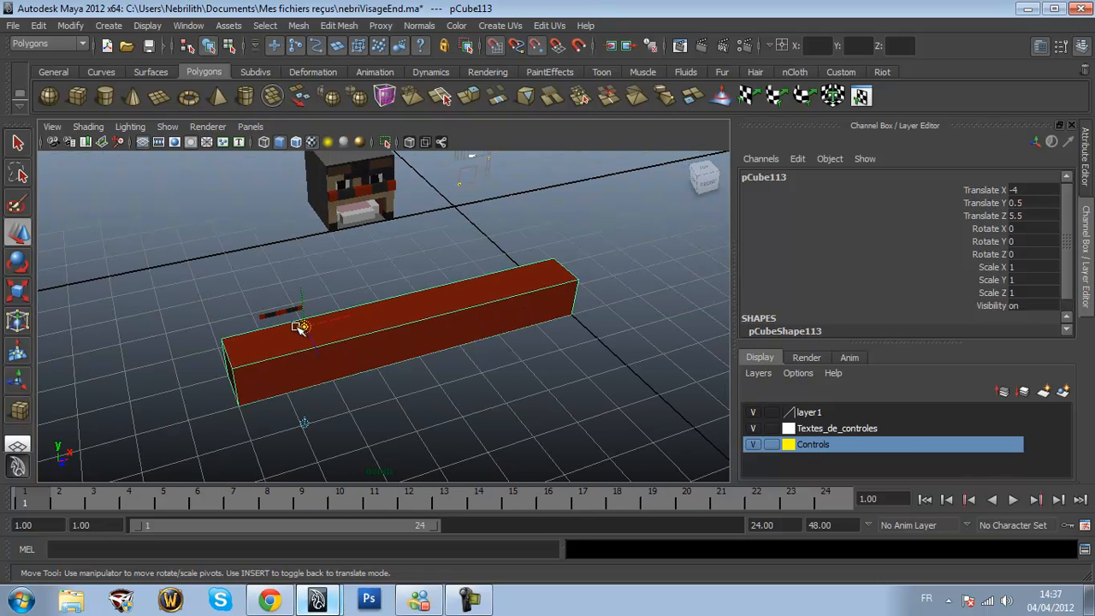
{"action": "scroll", "coordinate": [305, 332], "scroll_direction": "up", "scroll_amount": 3}
{"action": "key", "text": "Insert"}
Snap the long box's pivot to the lower front corner vertex at its near end
{"action": "left_click_drag", "start_coordinate": [245, 408], "coordinate": [268, 396], "text": "alt"}
{"action": "middle_click_drag", "start_coordinate": [269, 396], "coordinate": [424, 349], "text": "alt"}
{"action": "scroll", "coordinate": [426, 315], "scroll_direction": "up", "scroll_amount": 3}
{"action": "key", "text": "d+v"}
{"action": "left_click_drag", "start_coordinate": [450, 259], "coordinate": [438, 291]}
{"action": "scroll", "coordinate": [419, 342], "scroll_direction": "up", "scroll_amount": 3}
{"action": "scroll", "coordinate": [405, 377], "scroll_direction": "down", "scroll_amount": 3}
{"action": "key", "text": "d+v"}
{"action": "scroll", "coordinate": [427, 339], "scroll_direction": "up", "scroll_amount": 3}
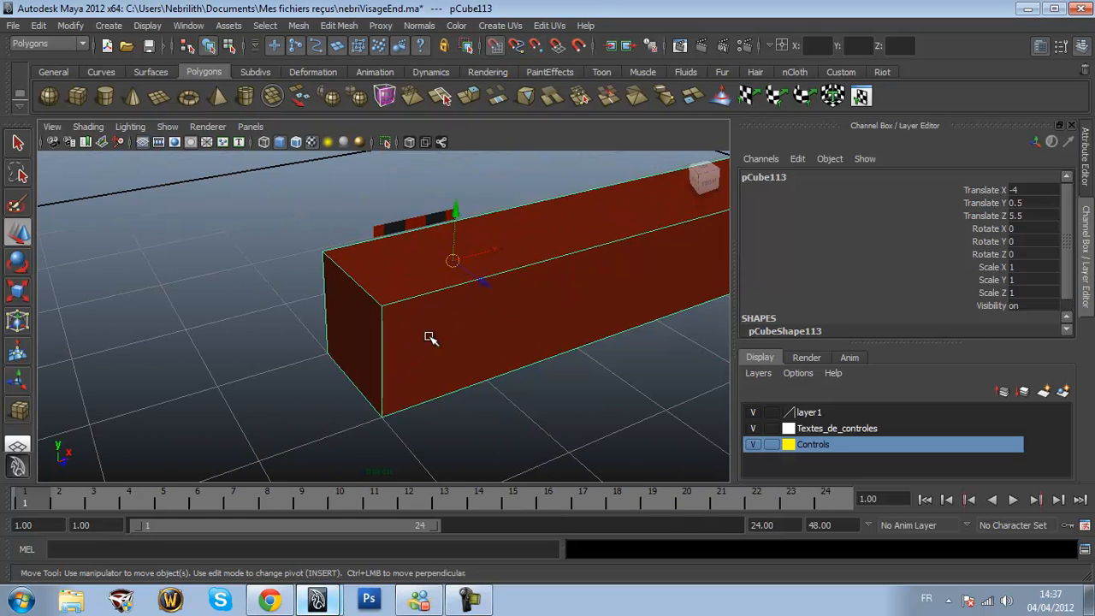
{"action": "scroll", "coordinate": [428, 340], "scroll_direction": "down", "scroll_amount": 5}
{"action": "key", "text": "d+v"}
{"action": "key", "text": "d+v"}
{"action": "left_click_drag", "start_coordinate": [431, 279], "coordinate": [385, 373]}
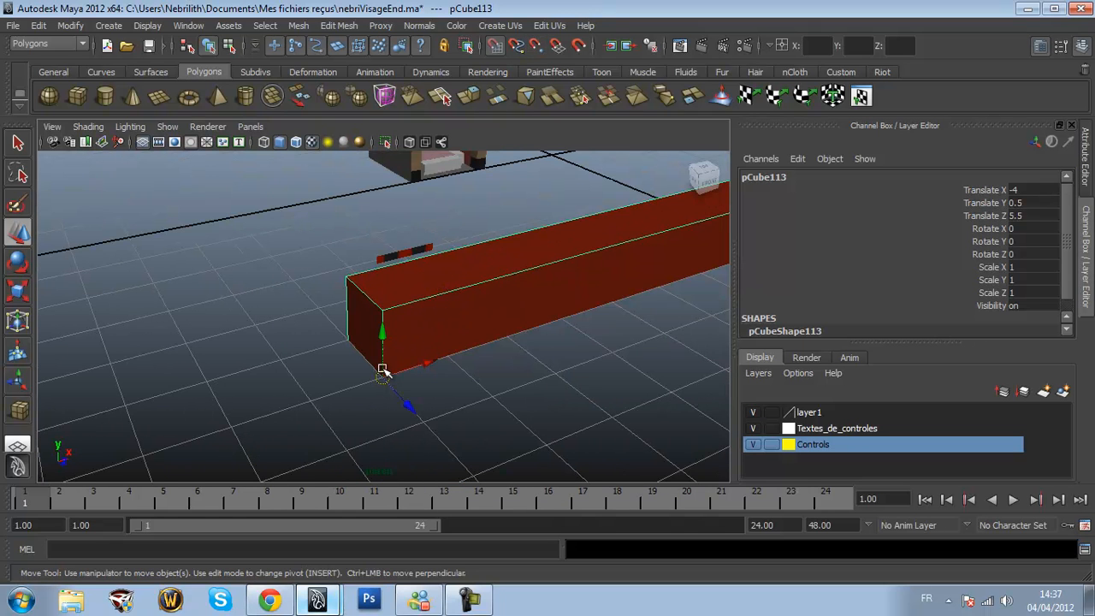
Scale the long box to 0.15 in Z and 0.25 in Y
{"action": "left_click", "coordinate": [18, 293]}
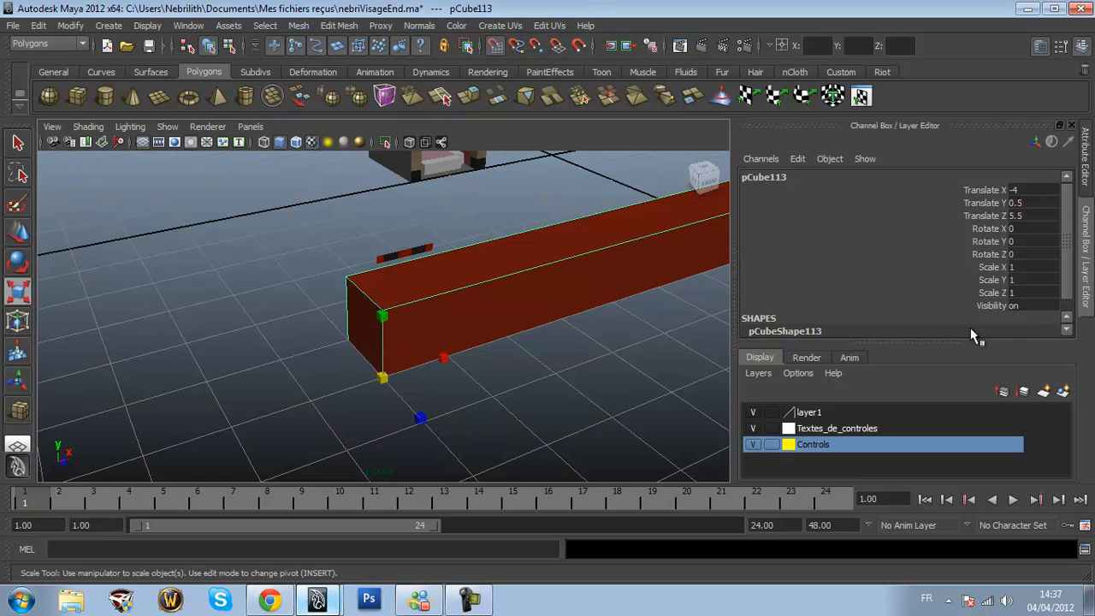
{"action": "left_click", "coordinate": [1018, 294]}
{"action": "type", "text": "0.15"}
{"action": "key", "text": "Return"}
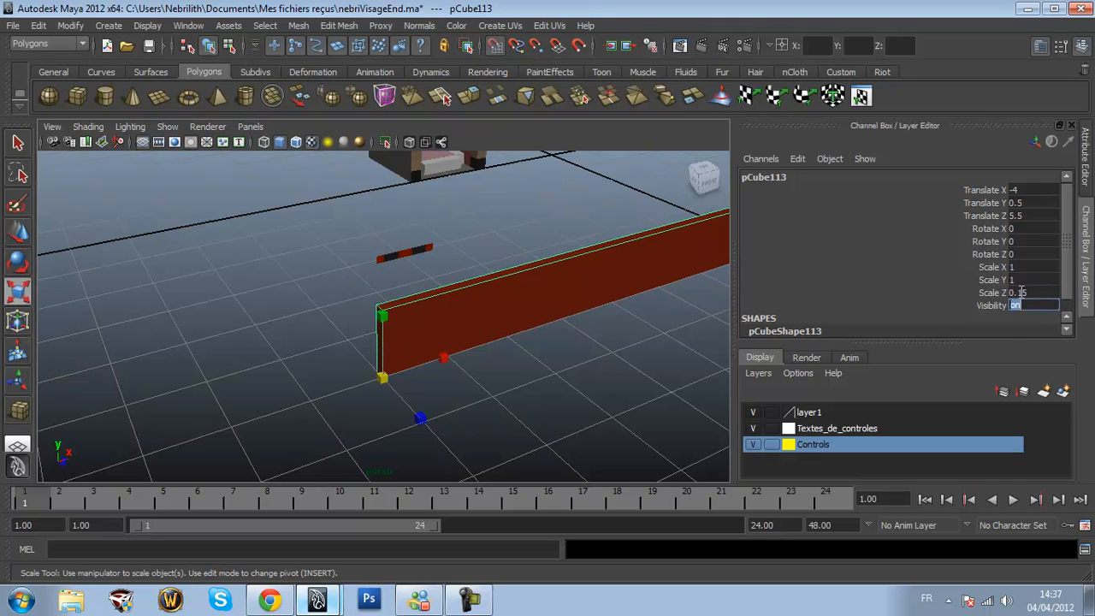
{"action": "left_click", "coordinate": [1027, 280]}
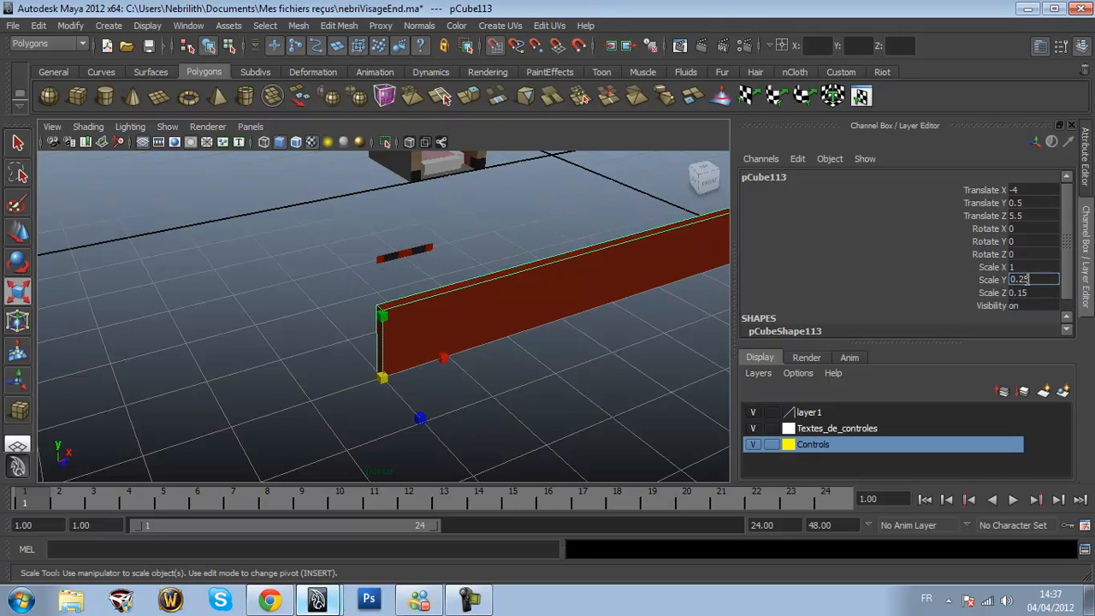
{"action": "type", "text": "0.25"}
{"action": "key", "text": "Return"}
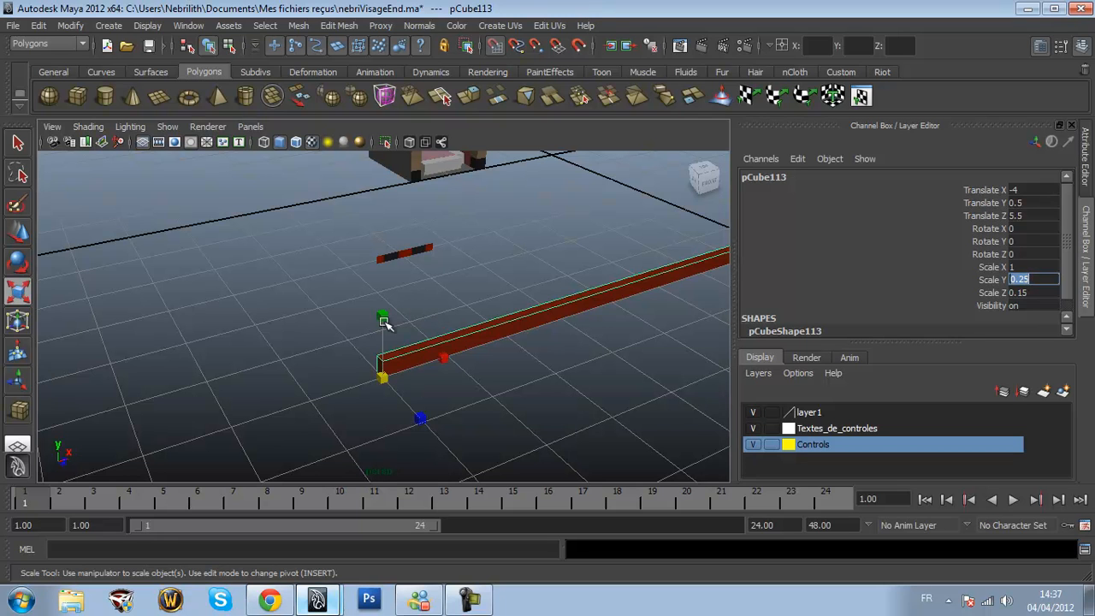
Scale the long box to 0.05 in Y and 0.25 in X
{"action": "left_click_drag", "start_coordinate": [383, 317], "coordinate": [384, 346]}
{"action": "left_click", "coordinate": [1044, 281]}
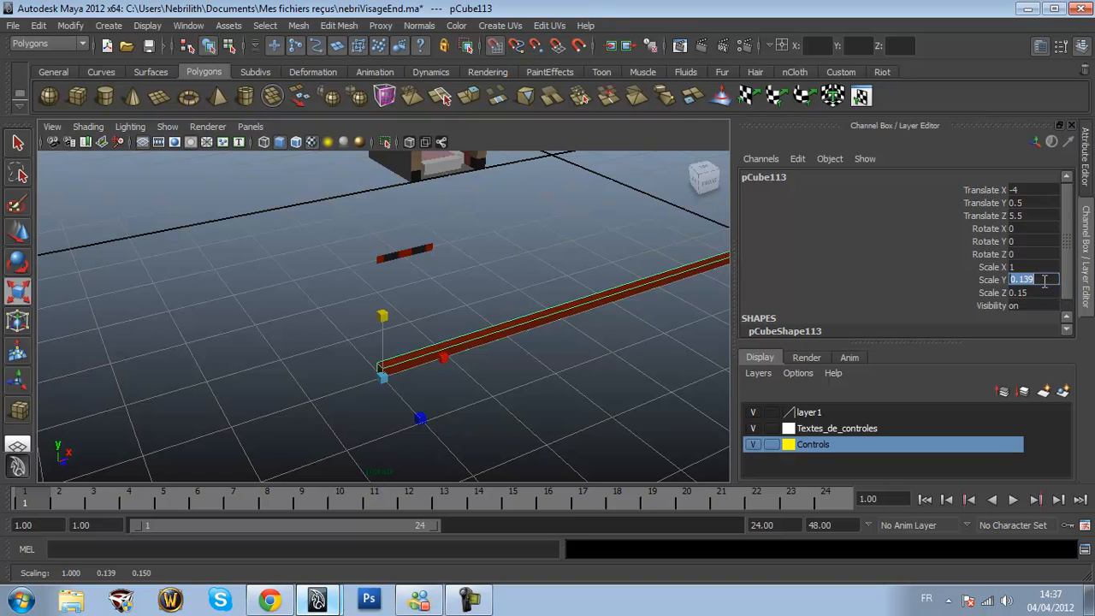
{"action": "type", "text": "0.15"}
{"action": "key", "text": "Return"}
{"action": "left_click", "coordinate": [1047, 267]}
{"action": "left_click", "coordinate": [1051, 281]}
{"action": "key", "text": "Return"}
{"action": "left_click", "coordinate": [1018, 267]}
{"action": "key", "text": "Return"}
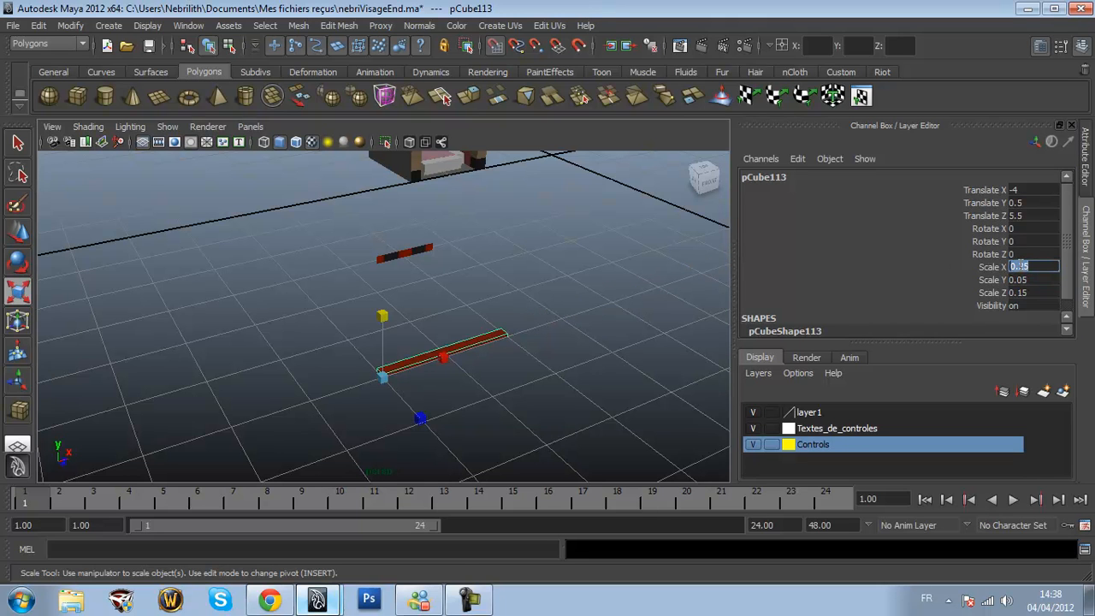
Move the thin bar with grid snapping to Translate X 0 and Z 0.5, in front of the character's head
{"action": "left_click", "coordinate": [18, 231]}
{"action": "left_click_drag", "start_coordinate": [430, 362], "coordinate": [442, 234]}
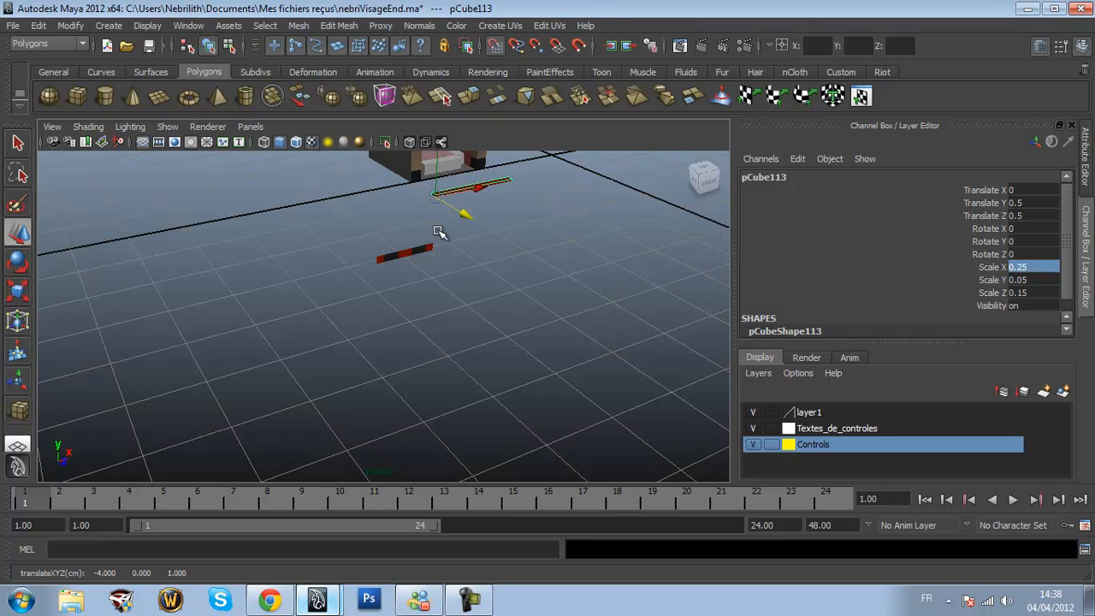
{"action": "left_click", "coordinate": [706, 181]}
{"action": "scroll", "coordinate": [381, 291], "scroll_direction": "up", "scroll_amount": 5}
{"action": "left_click_drag", "start_coordinate": [376, 289], "coordinate": [465, 321], "text": "alt"}
{"action": "scroll", "coordinate": [440, 321], "scroll_direction": "down", "scroll_amount": 5}
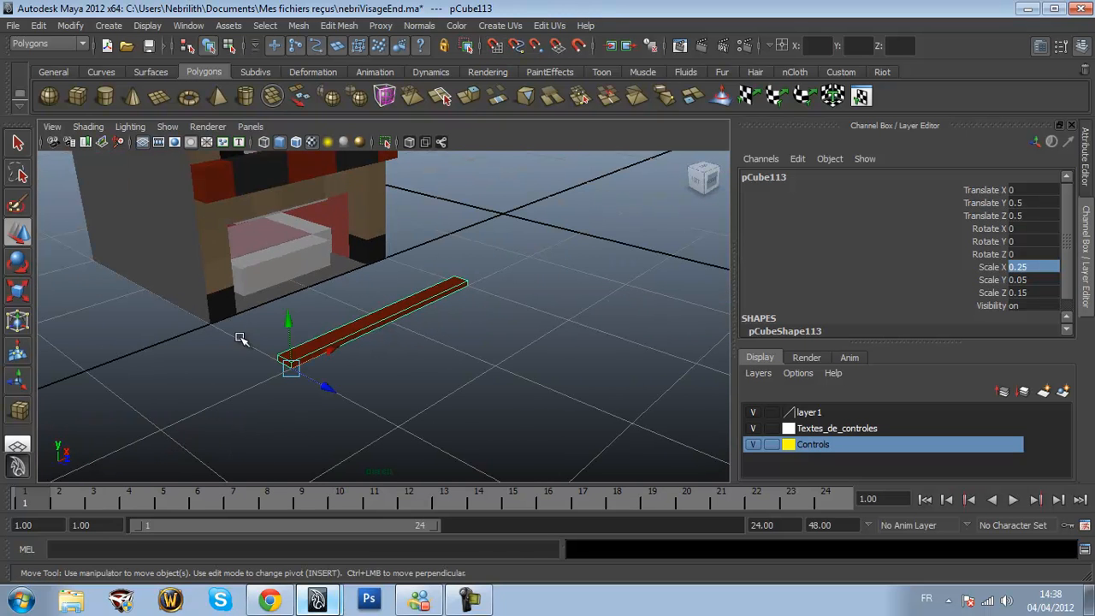
Raise the thin bar and move it back into the glasses strip at Translate Y 1.5 and Z -0.35
{"action": "left_click_drag", "start_coordinate": [288, 323], "coordinate": [278, 167]}
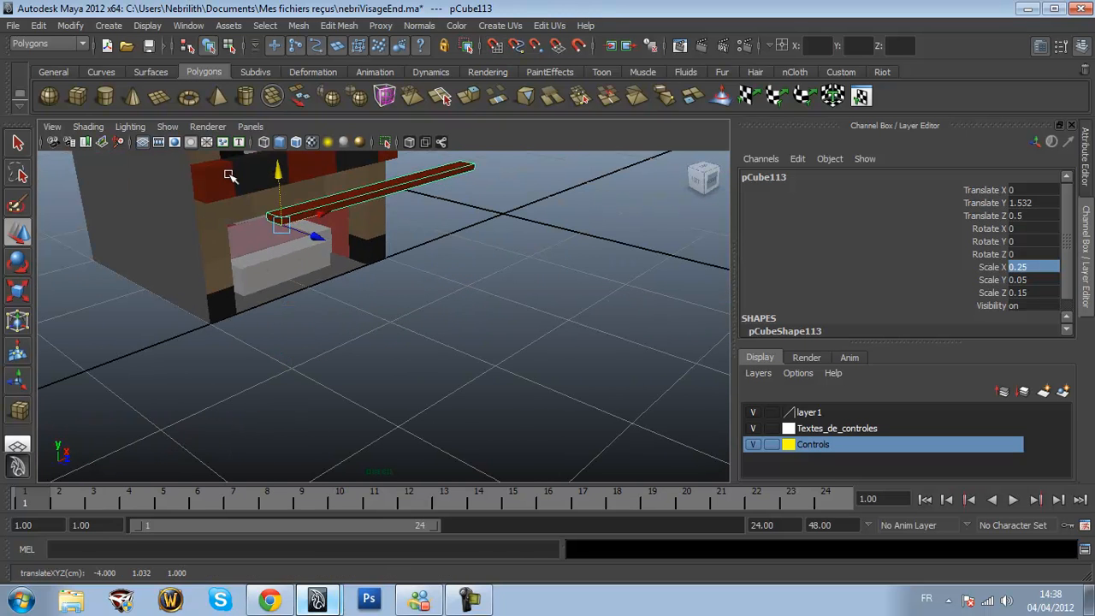
{"action": "left_click", "coordinate": [715, 182]}
{"action": "left_click_drag", "start_coordinate": [340, 303], "coordinate": [482, 340], "text": "alt"}
{"action": "left_click_drag", "start_coordinate": [366, 466], "coordinate": [133, 440]}
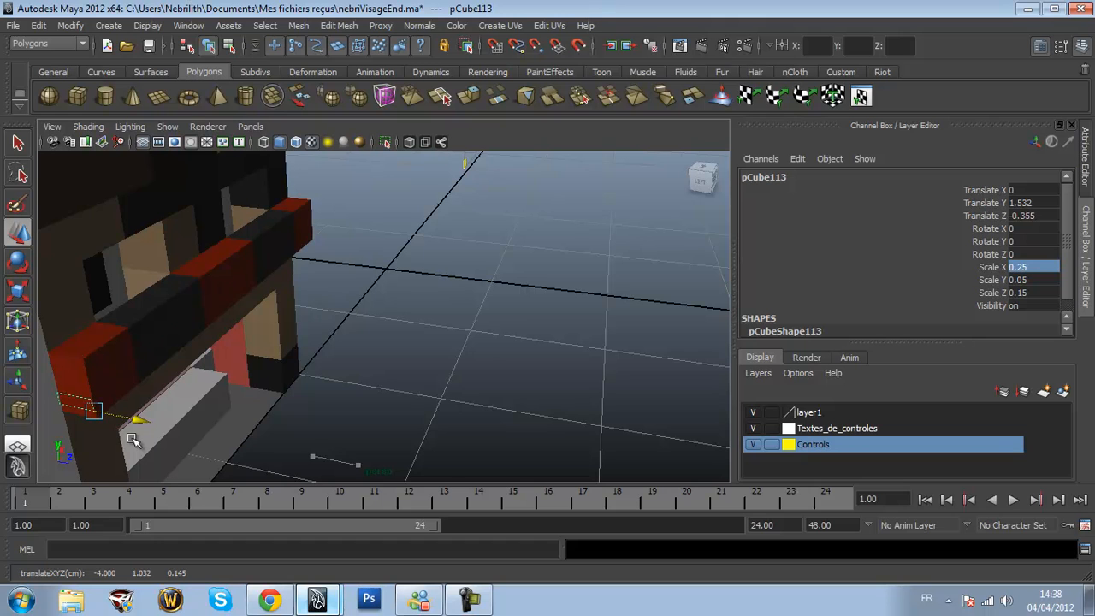
{"action": "left_click", "coordinate": [1053, 202]}
{"action": "type", "text": "1.5"}
{"action": "key", "text": "Tab"}
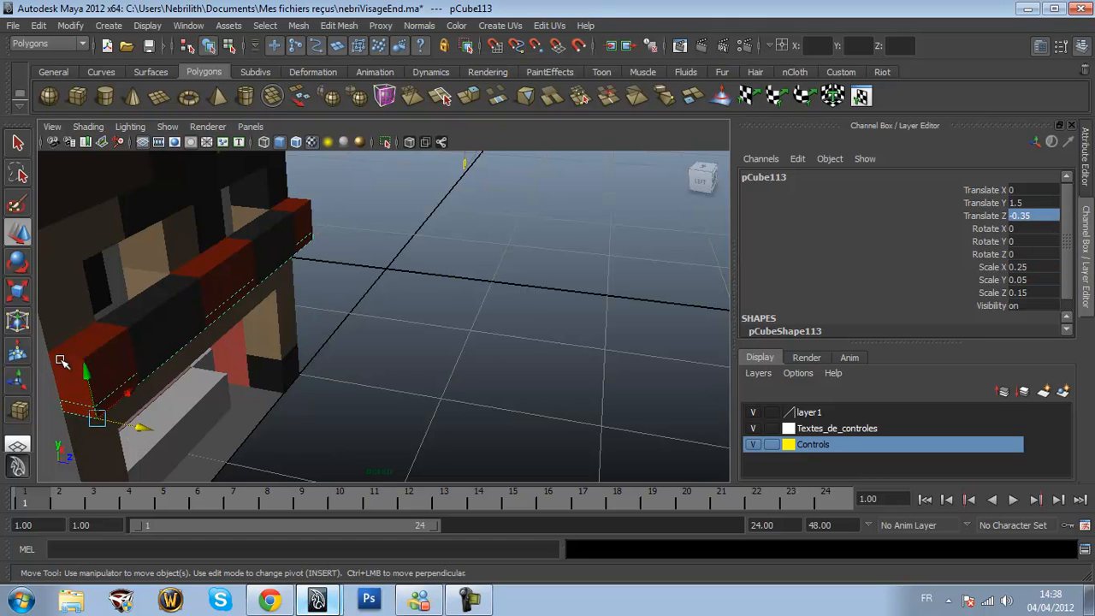
Raise the thin bar to the upper edge of the glasses at Translate Y 1.75
{"action": "left_click_drag", "start_coordinate": [83, 373], "coordinate": [71, 313]}
{"action": "double_click", "coordinate": [1045, 203]}
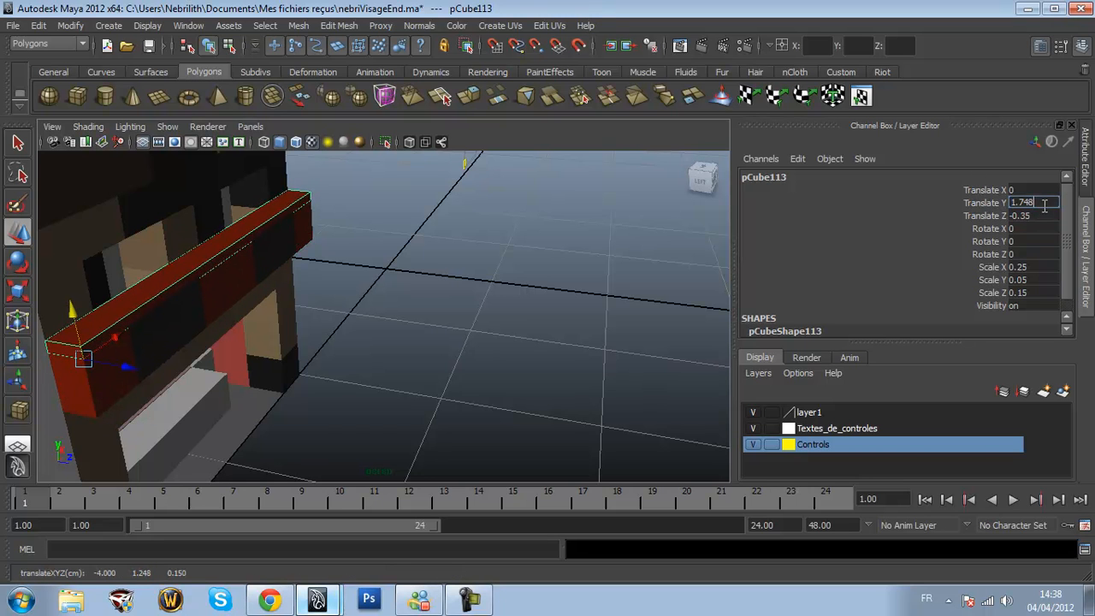
{"action": "type", "text": "5"}
{"action": "key", "text": "Return"}
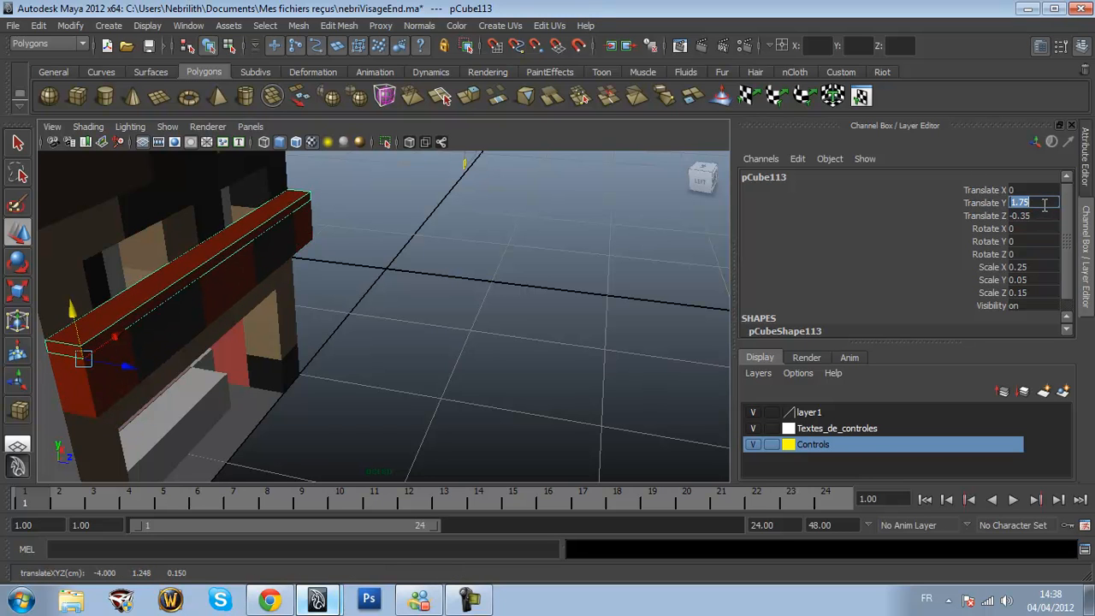
From the front view, widen the thin bar to 0.275 in X
{"action": "left_click", "coordinate": [716, 182]}
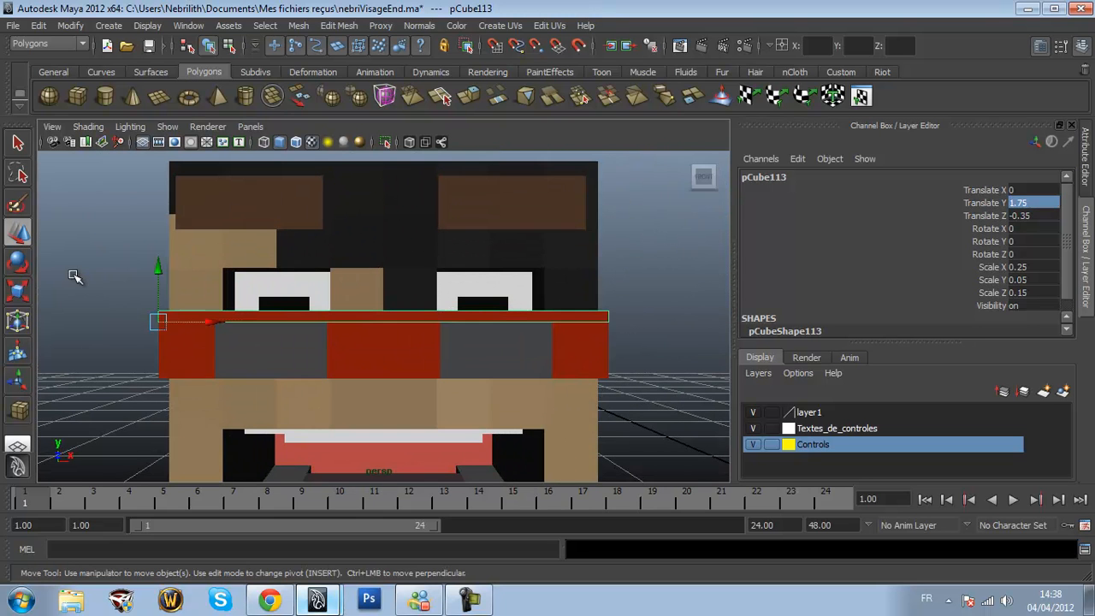
{"action": "left_click", "coordinate": [23, 291]}
{"action": "left_click_drag", "start_coordinate": [229, 321], "coordinate": [237, 321]}
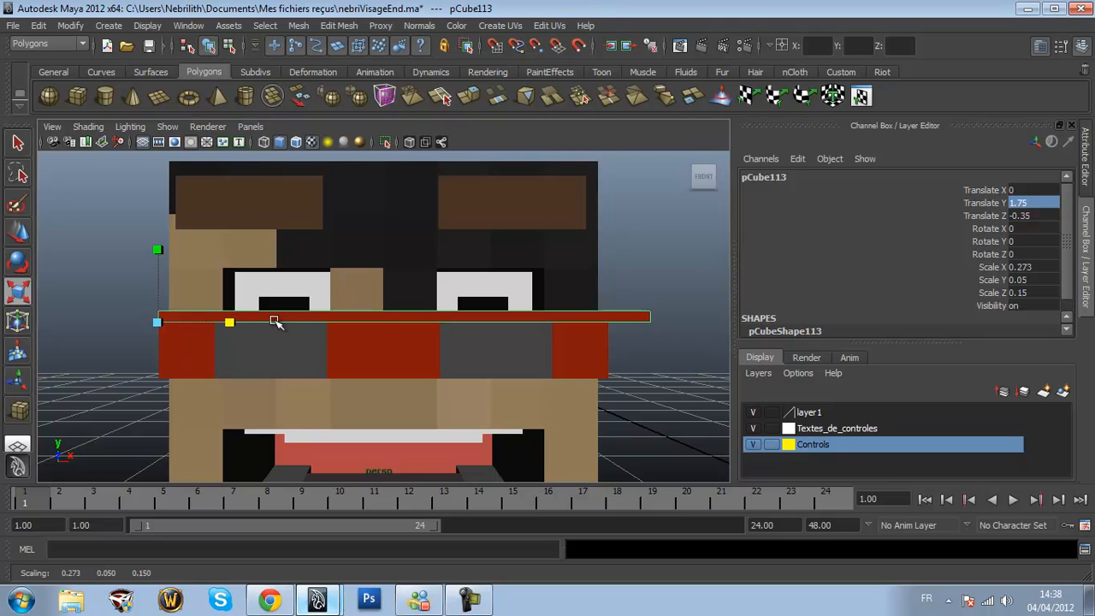
{"action": "double_click", "coordinate": [1045, 267]}
{"action": "type", "text": "0.275"}
{"action": "key", "text": "Return"}
Try shifting the thin bar sideways to Translate X -0.1, and return it to 0
{"action": "left_click_drag", "start_coordinate": [213, 320], "coordinate": [191, 329]}
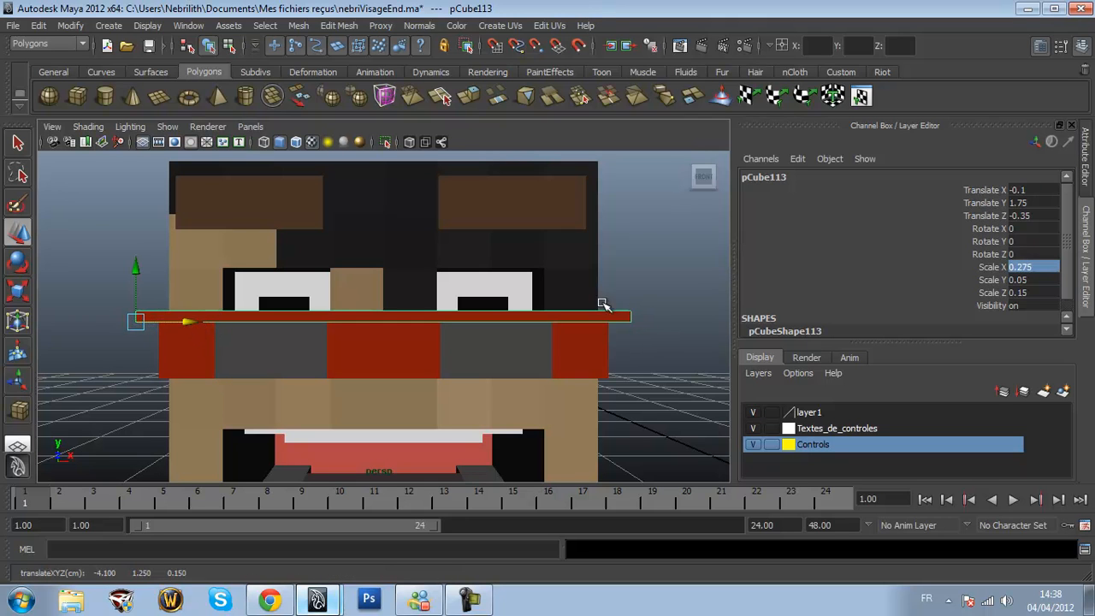
{"action": "left_click", "coordinate": [1049, 188]}
{"action": "type", "text": "0"}
{"action": "key", "text": "Return"}
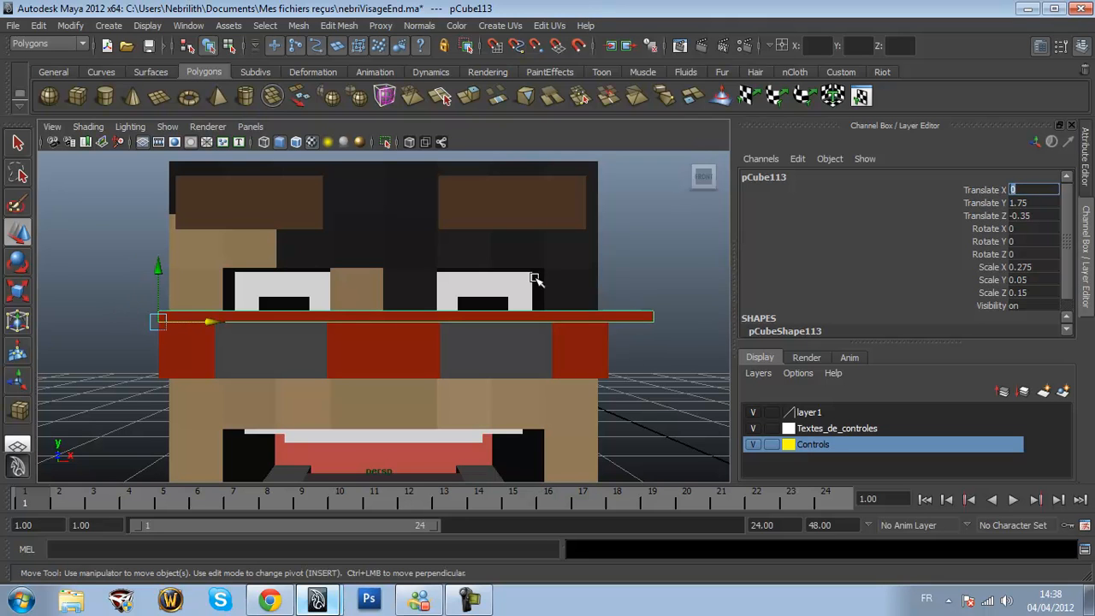
Try Translate X values of -0.15 and -0.12 to centre the thin bar over the glasses
{"action": "left_click_drag", "start_coordinate": [226, 320], "coordinate": [195, 330]}
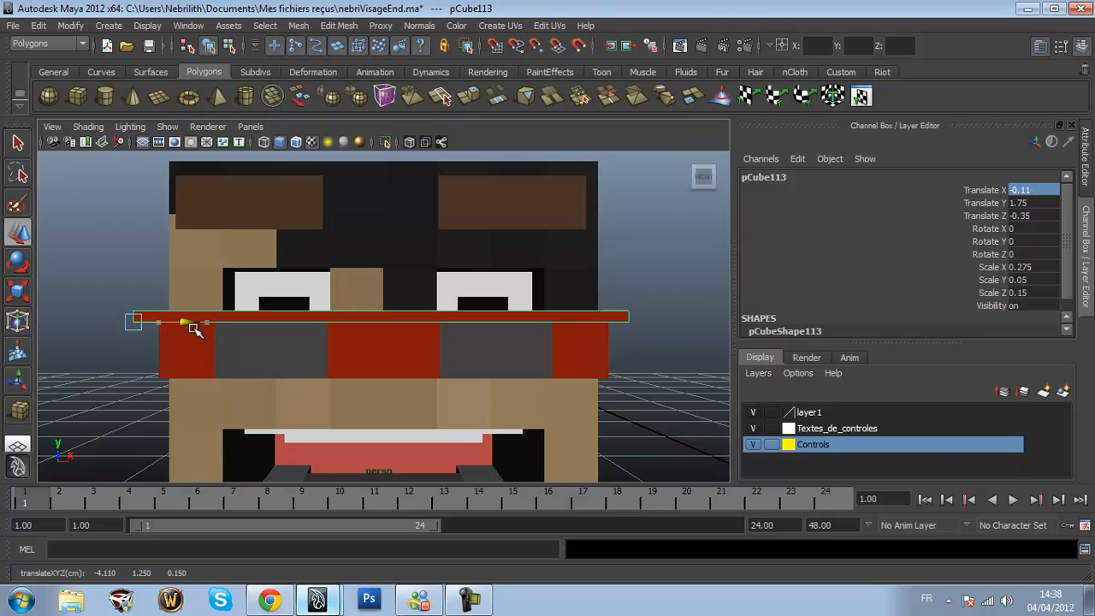
{"action": "left_click", "coordinate": [1045, 190]}
{"action": "key", "text": "BackSpace"}
{"action": "type", "text": "5"}
{"action": "key", "text": "Return"}
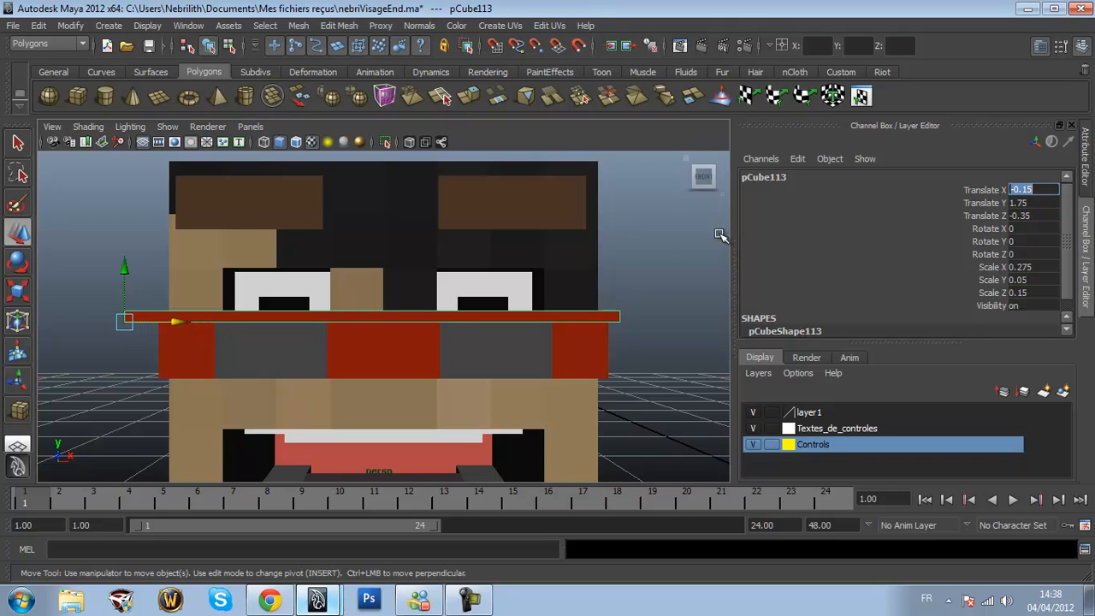
{"action": "type", "text": "25"}
{"action": "key", "text": "Return"}
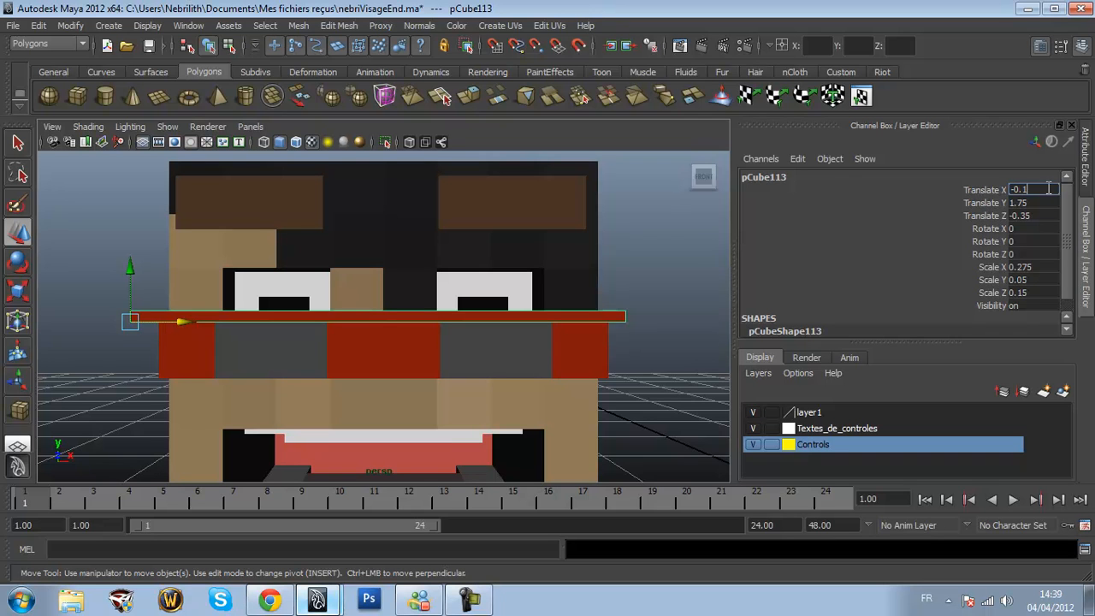
{"action": "double_click", "coordinate": [1048, 189]}
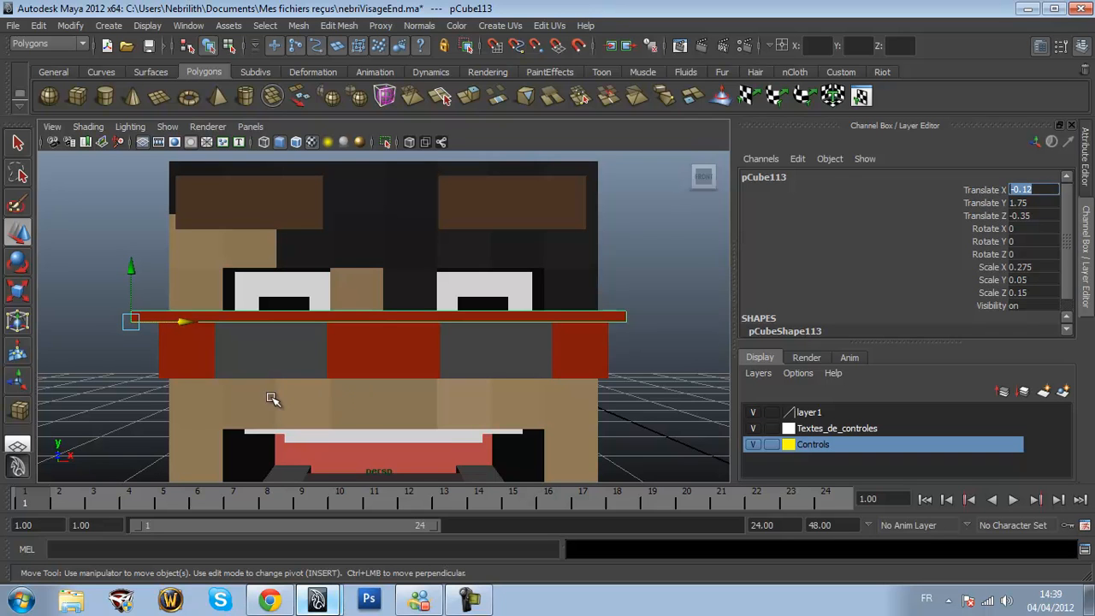
Set the thin bar's Translate X to -0.1
{"action": "left_click_drag", "start_coordinate": [185, 322], "coordinate": [187, 323]}
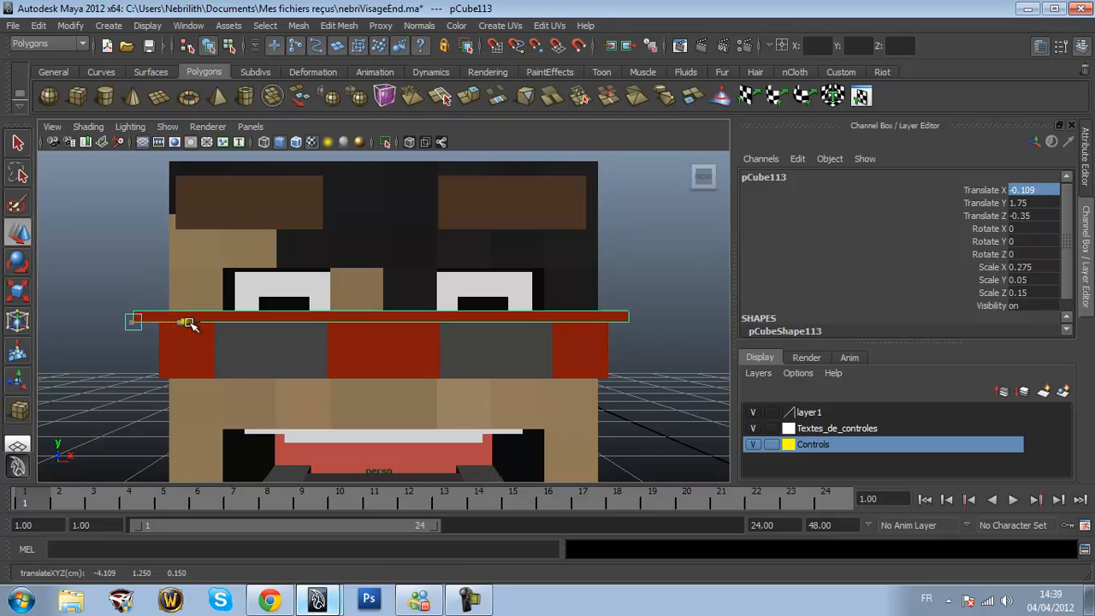
{"action": "double_click", "coordinate": [1035, 190]}
{"action": "type", "text": "-0.1"}
{"action": "key", "text": "Return"}
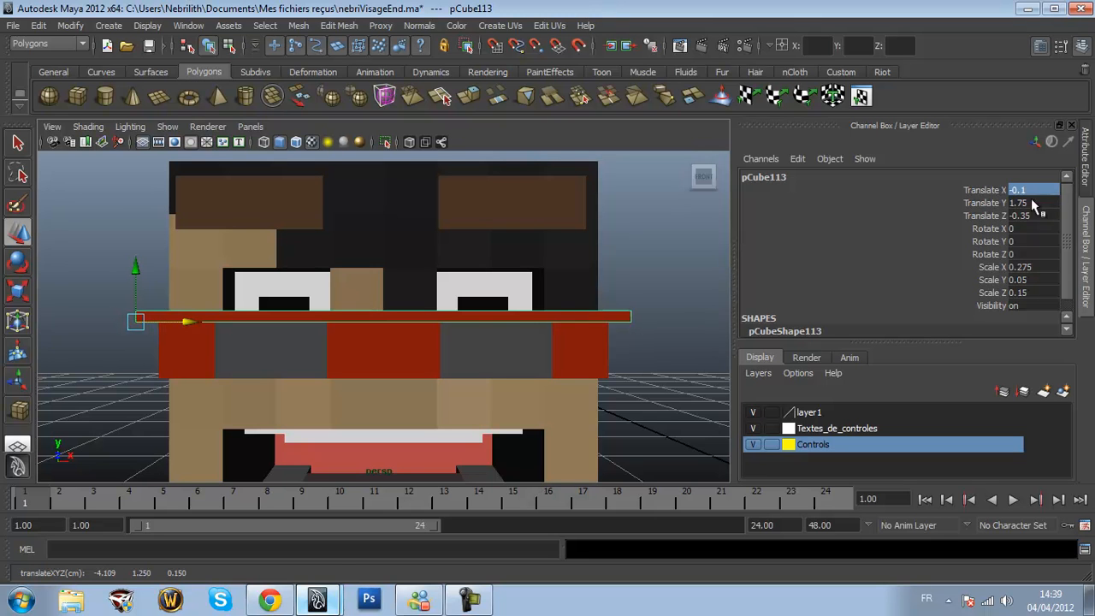
Duplicate the thin bar and place the copy along the lower edge of the glasses at Translate X 0 and Y 1.45
{"action": "left_click", "coordinate": [685, 321]}
{"action": "mouse_move", "coordinate": [277, 359]}
{"action": "left_mouse_down", "text": "alt"}
{"action": "mouse_move", "coordinate": [318, 351]}
{"action": "mouse_move", "coordinate": [288, 366]}
{"action": "left_mouse_up", "text": "alt"}
{"action": "mouse_move", "coordinate": [268, 330]}
{"action": "left_mouse_down", "text": "alt"}
{"action": "mouse_move", "coordinate": [359, 313]}
{"action": "mouse_move", "coordinate": [288, 325]}
{"action": "left_mouse_up", "text": "alt"}
{"action": "left_click", "coordinate": [292, 319]}
{"action": "key", "text": "ctrl+d"}
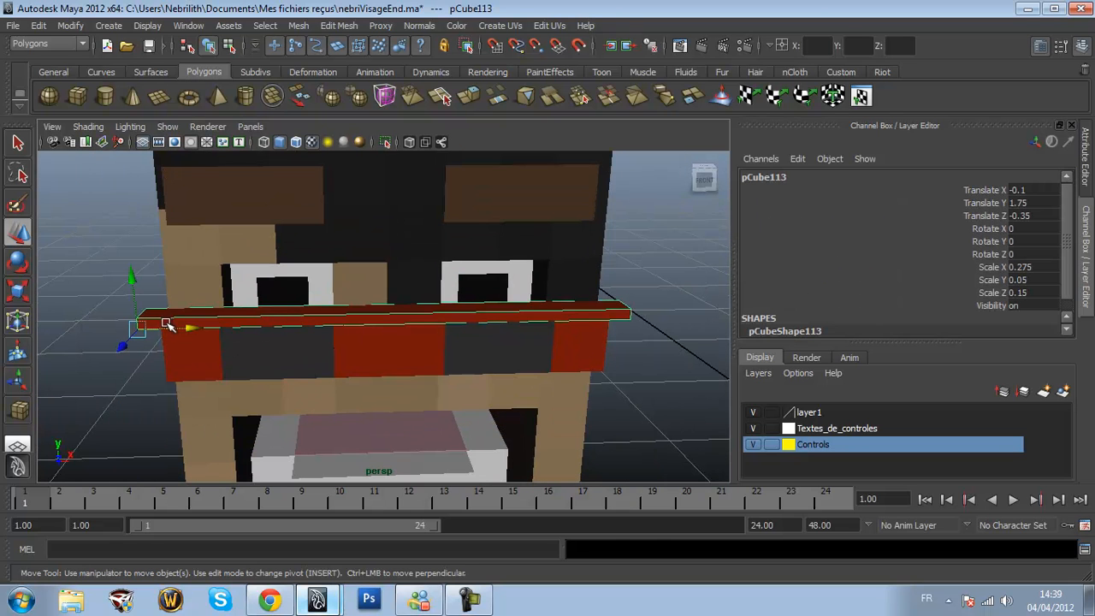
{"action": "left_click_drag", "start_coordinate": [134, 279], "coordinate": [143, 342]}
{"action": "double_click", "coordinate": [1043, 204]}
{"action": "type", "text": "1.45"}
{"action": "key", "text": "Return"}
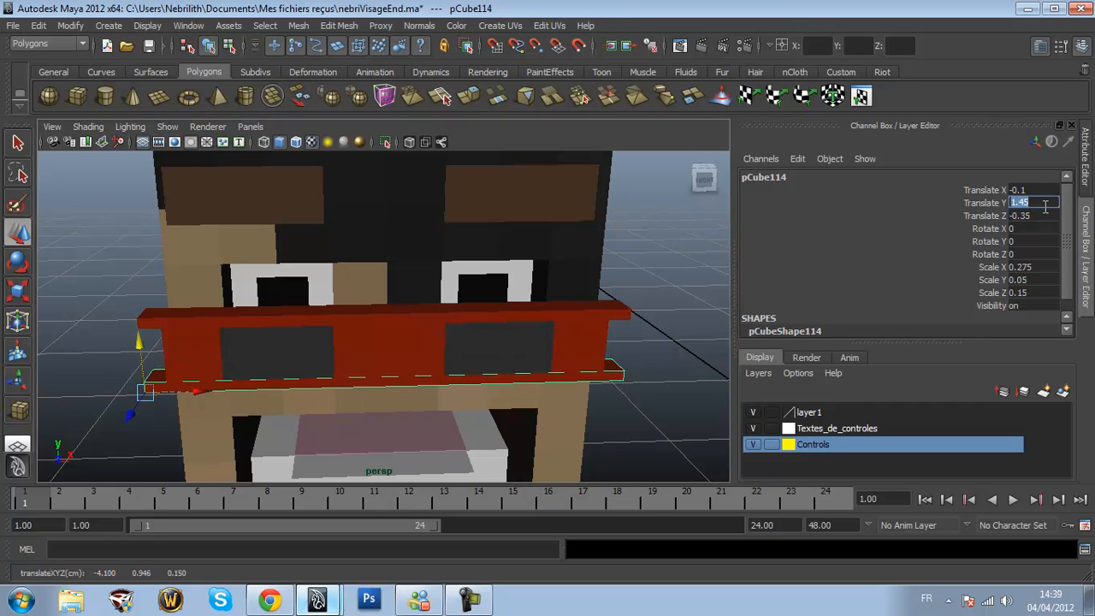
{"action": "left_click_drag", "start_coordinate": [201, 392], "coordinate": [225, 391]}
{"action": "middle_click_drag", "start_coordinate": [616, 299], "coordinate": [620, 268], "text": "alt"}
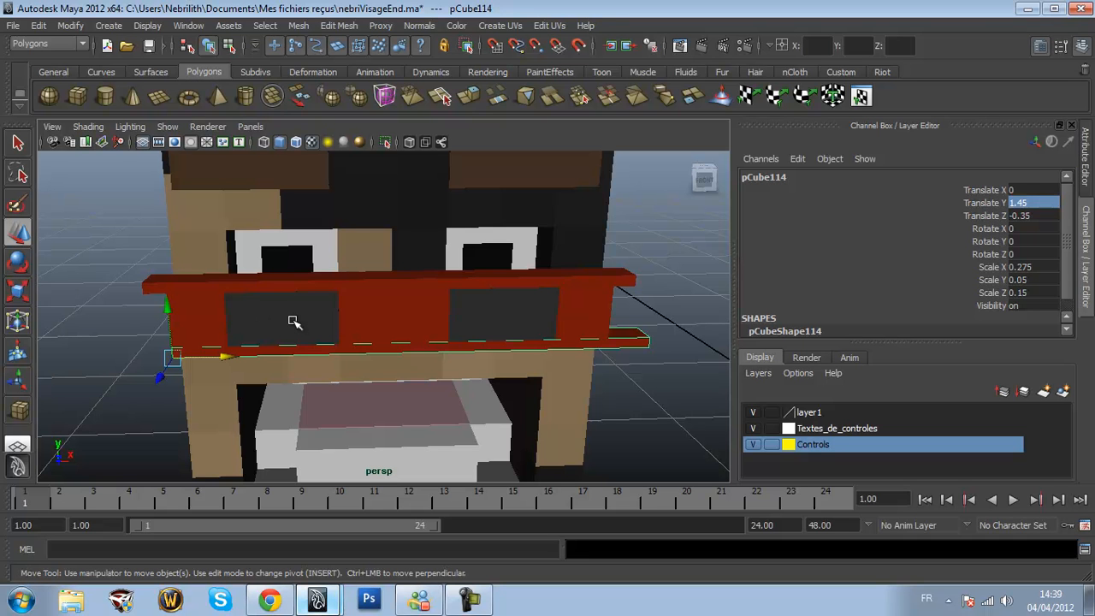
Select all the red and dark blocks between the two thin bars and scale them down to about 0.213 in Y
{"action": "left_click_drag", "start_coordinate": [293, 322], "coordinate": [342, 310], "text": "alt"}
{"action": "left_click", "coordinate": [224, 346]}
{"action": "left_click", "coordinate": [299, 339], "text": "shift"}
{"action": "left_click", "coordinate": [377, 323], "text": "shift"}
{"action": "left_click", "coordinate": [412, 313], "text": "shift"}
{"action": "left_click", "coordinate": [465, 304], "text": "shift"}
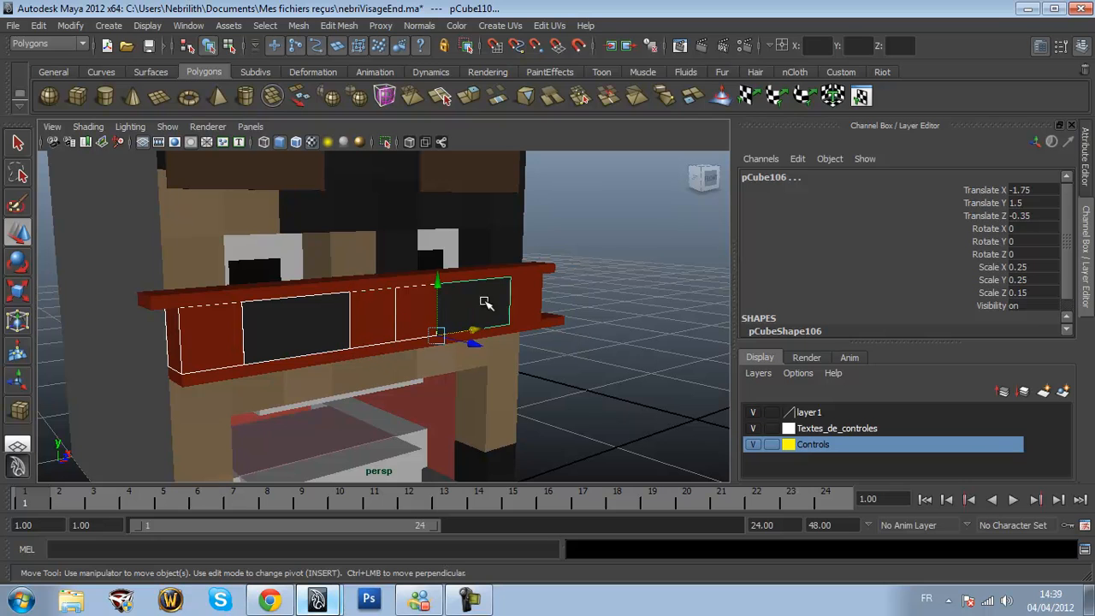
{"action": "left_click", "coordinate": [537, 293], "text": "shift"}
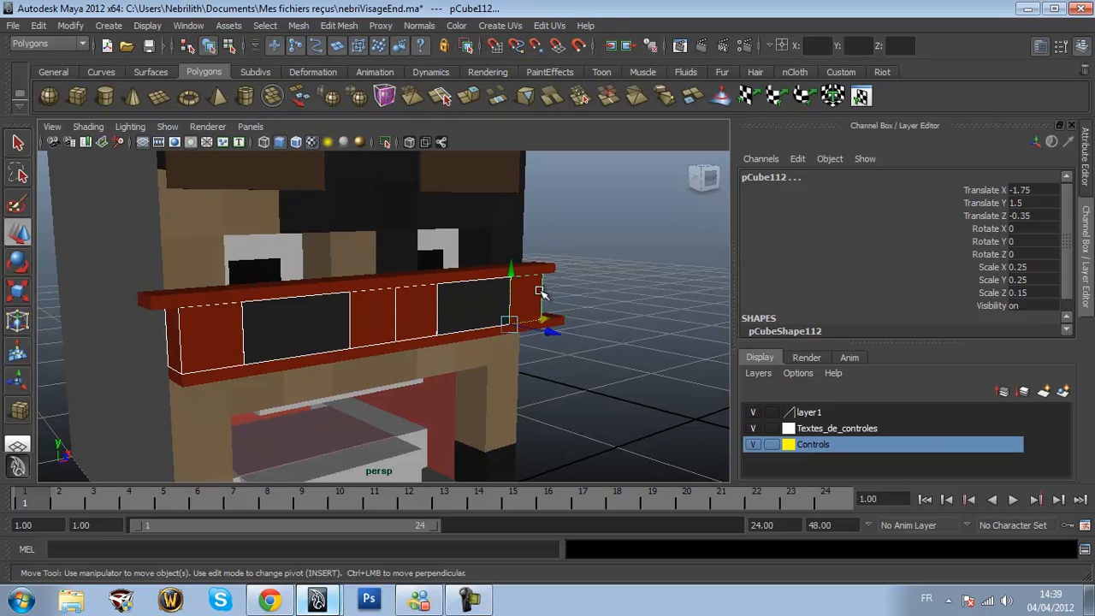
{"action": "left_click", "coordinate": [19, 293]}
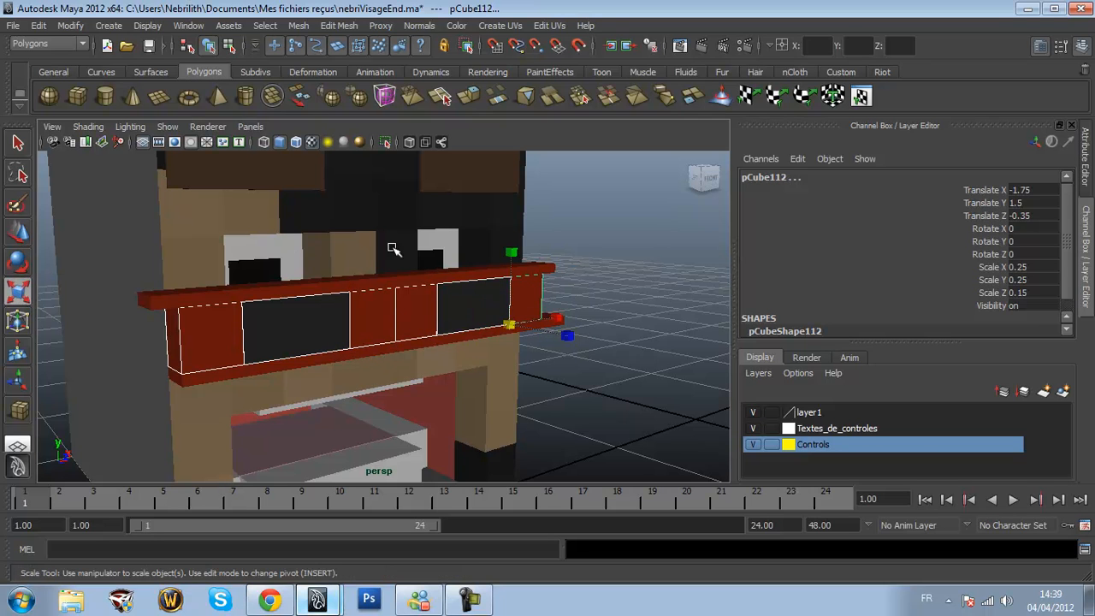
{"action": "left_click_drag", "start_coordinate": [510, 254], "coordinate": [515, 263]}
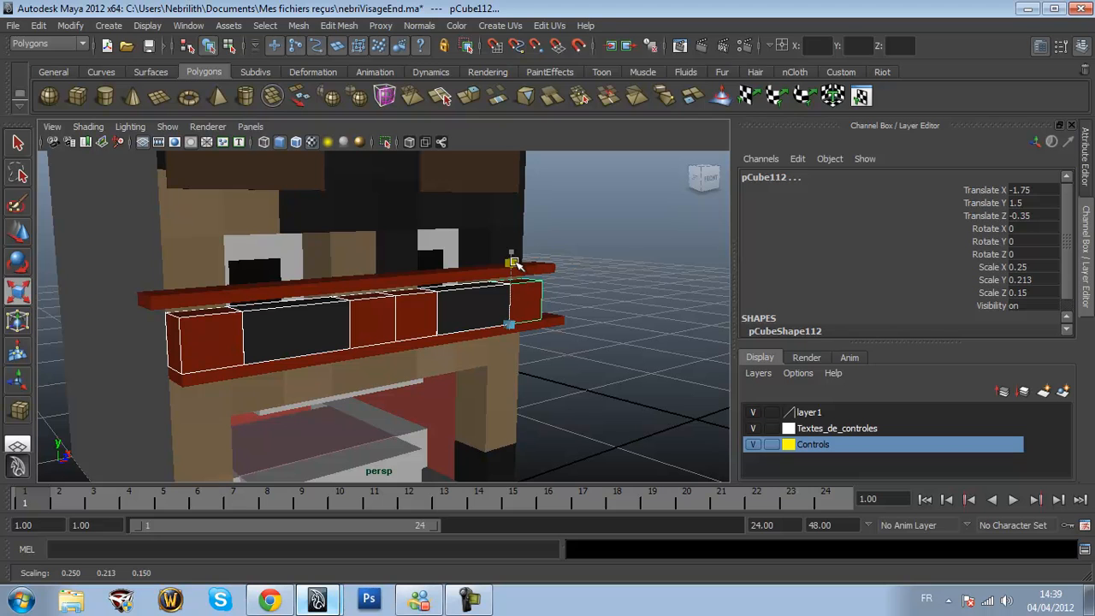
{"action": "left_click_drag", "start_coordinate": [514, 263], "coordinate": [513, 262]}
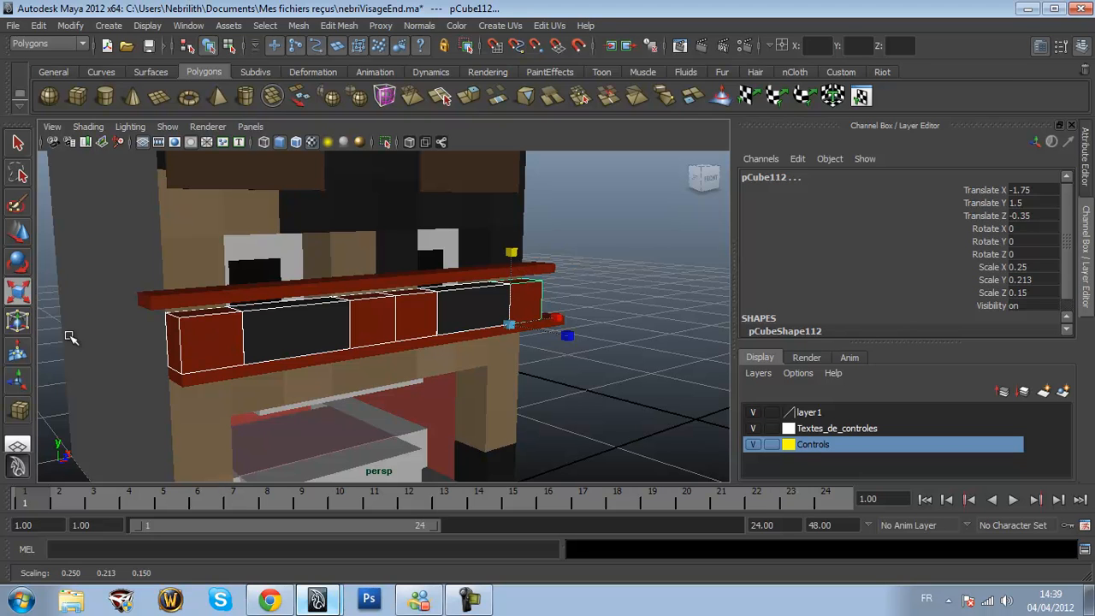
Lower the upper thin bar toward the shortened blocks, setting its Translate Y to 1.725
{"action": "left_click", "coordinate": [160, 301]}
{"action": "key", "text": "w"}
{"action": "left_click_drag", "start_coordinate": [146, 262], "coordinate": [158, 272]}
{"action": "left_click", "coordinate": [1055, 203]}
{"action": "key", "text": "Return"}
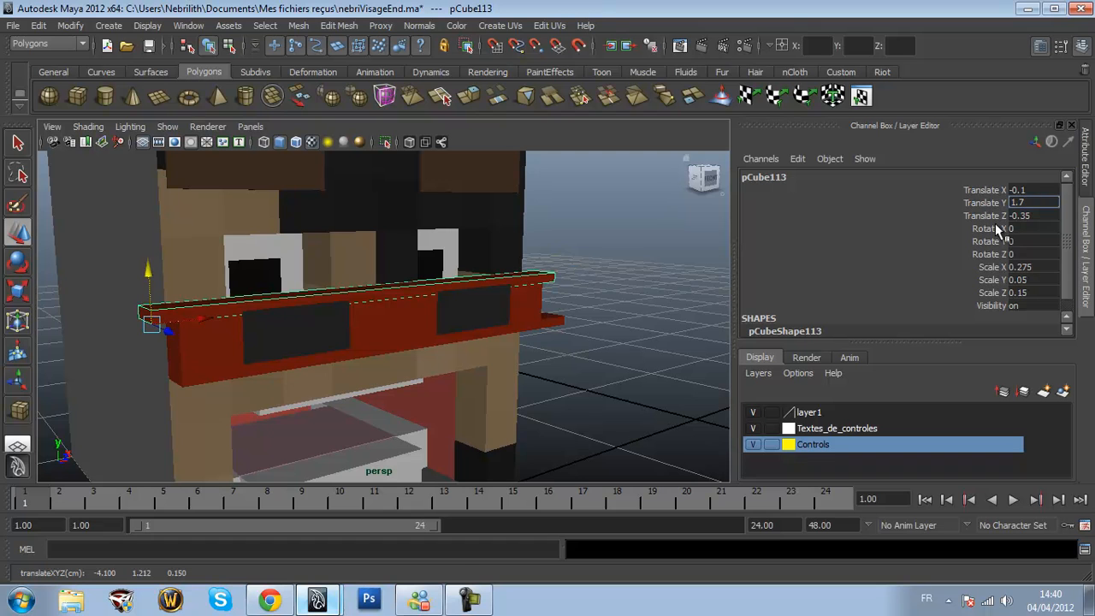
{"action": "type", "text": "25"}
{"action": "key", "text": "Return"}
Lower the upper thin bar to about 1.715 in Y, checking the gap above the blocks up close
{"action": "scroll", "coordinate": [145, 367], "scroll_direction": "up", "scroll_amount": 3}
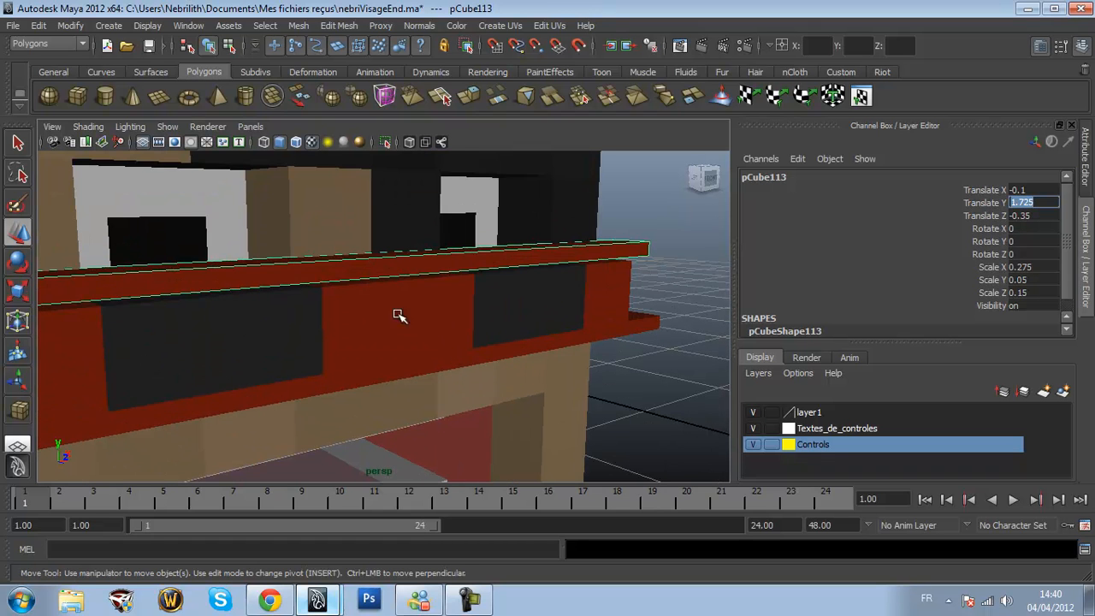
{"action": "mouse_move", "coordinate": [592, 319]}
{"action": "right_mouse_down", "text": "alt"}
{"action": "mouse_move", "coordinate": [327, 333]}
{"action": "mouse_move", "coordinate": [441, 313]}
{"action": "right_mouse_up", "text": "alt"}
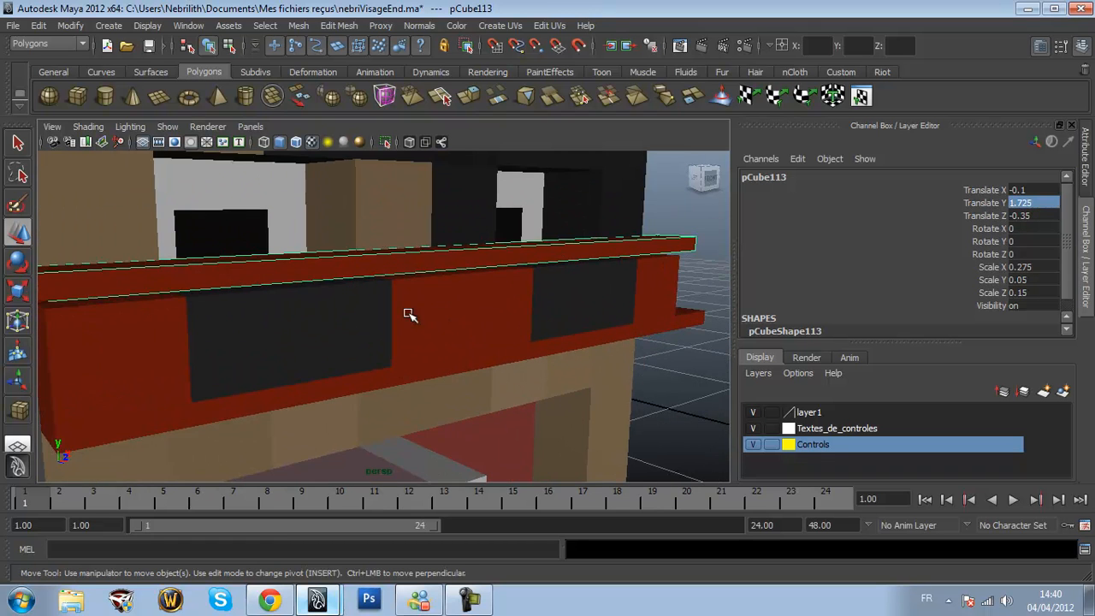
{"action": "right_click_drag", "start_coordinate": [106, 335], "coordinate": [453, 320], "text": "alt"}
{"action": "scroll", "coordinate": [453, 321], "scroll_direction": "down", "scroll_amount": 4}
{"action": "middle_click_drag", "start_coordinate": [334, 330], "coordinate": [456, 331], "text": "alt"}
{"action": "scroll", "coordinate": [599, 283], "scroll_direction": "up", "scroll_amount": 3}
{"action": "scroll", "coordinate": [611, 284], "scroll_direction": "down", "scroll_amount": 3}
{"action": "left_click_drag", "start_coordinate": [303, 225], "coordinate": [309, 234]}
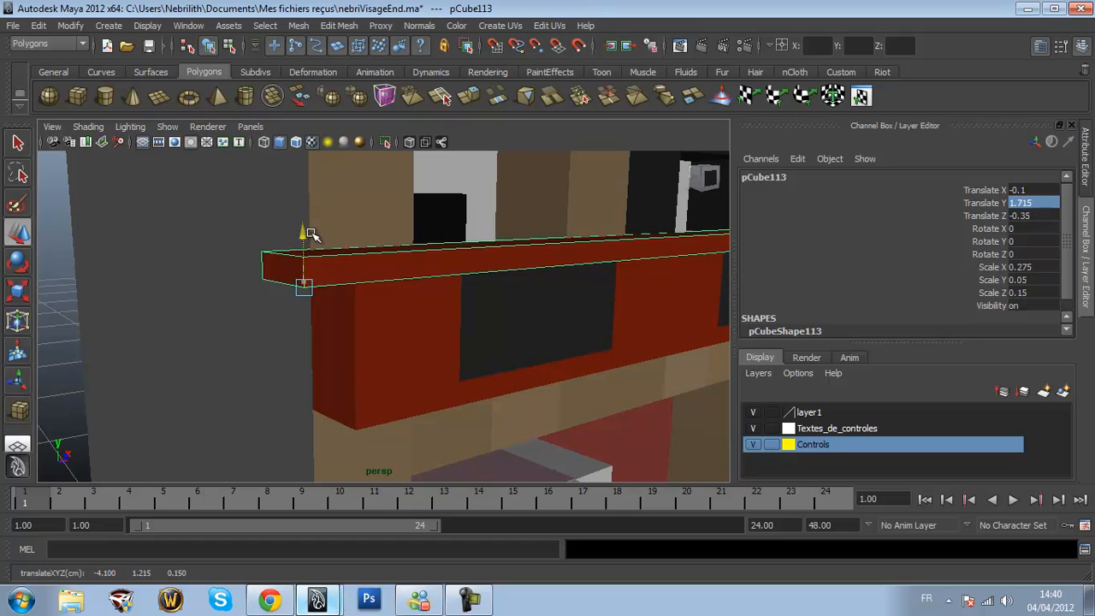
Fine-tune the upper thin bar's Translate Y to 1.71 so that it rests on the blocks
{"action": "left_click", "coordinate": [57, 271]}
{"action": "scroll", "coordinate": [295, 277], "scroll_direction": "up", "scroll_amount": 2}
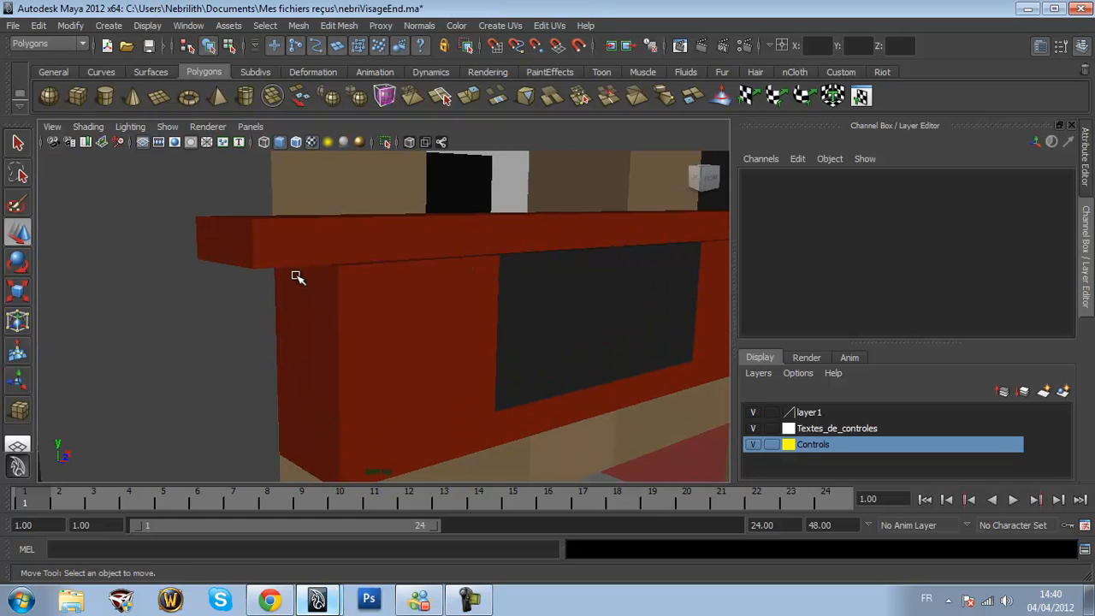
{"action": "scroll", "coordinate": [298, 331], "scroll_direction": "up", "scroll_amount": 3}
{"action": "left_click", "coordinate": [271, 211]}
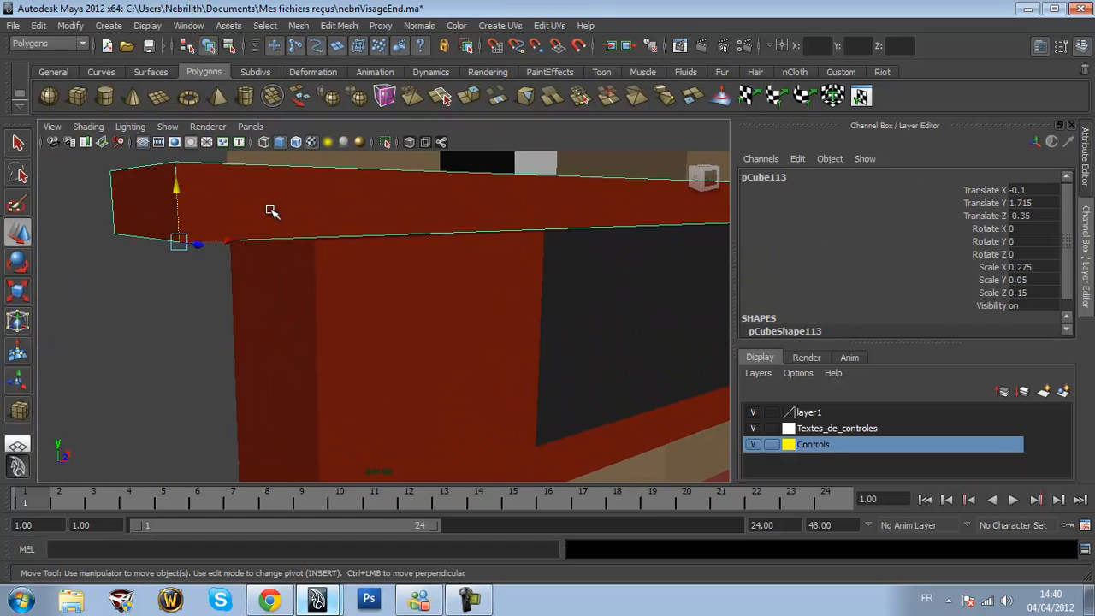
{"action": "left_click_drag", "start_coordinate": [179, 198], "coordinate": [179, 193]}
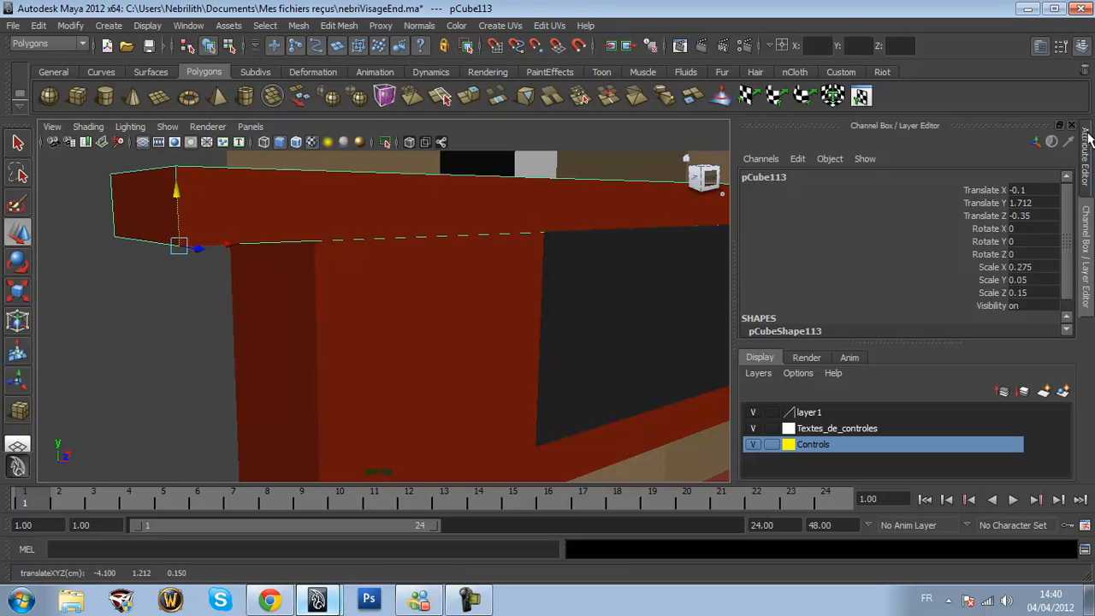
{"action": "left_click_drag", "start_coordinate": [188, 371], "coordinate": [103, 362], "text": "alt"}
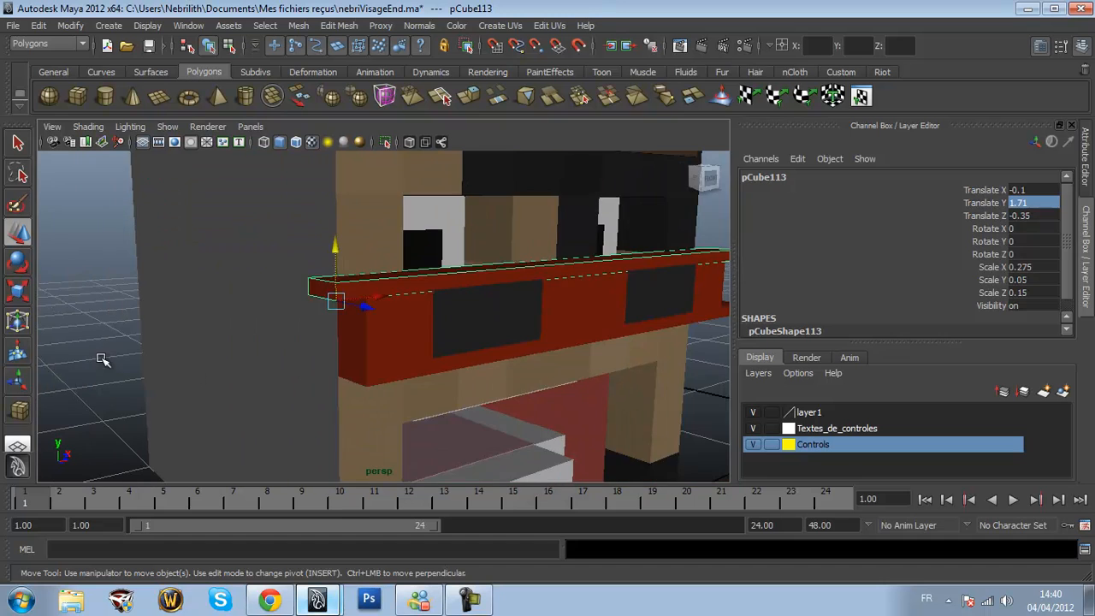
Select the lower thin red bar and shorten it to about 0.094 in X so that it spans only the first lens
{"action": "left_click", "coordinate": [289, 322]}
{"action": "scroll", "coordinate": [294, 322], "scroll_direction": "up", "scroll_amount": 3}
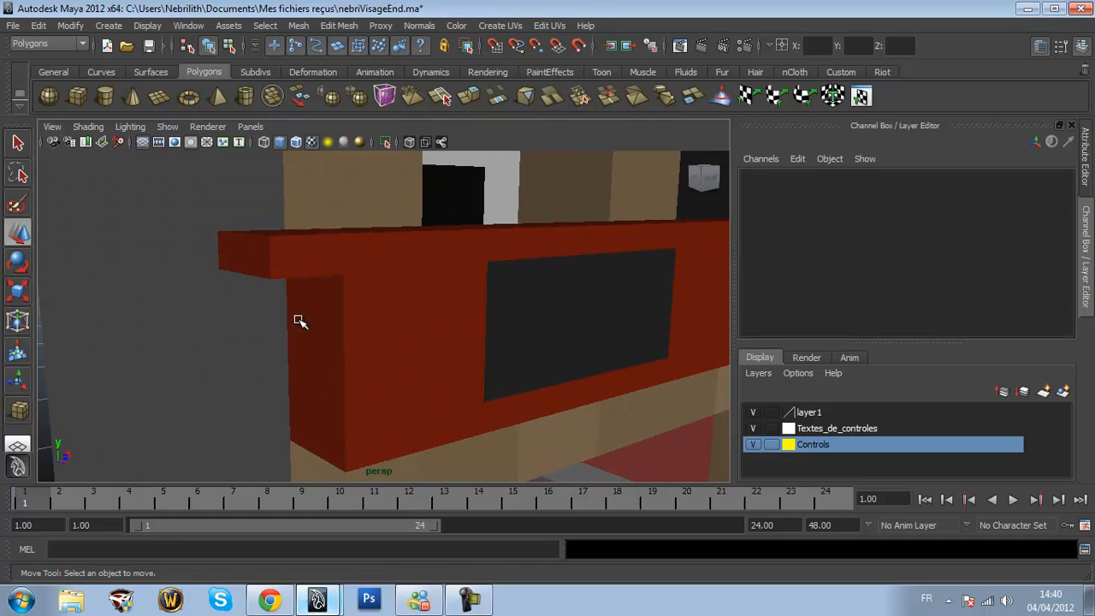
{"action": "left_click", "coordinate": [356, 455]}
{"action": "scroll", "coordinate": [569, 395], "scroll_direction": "down", "scroll_amount": 5}
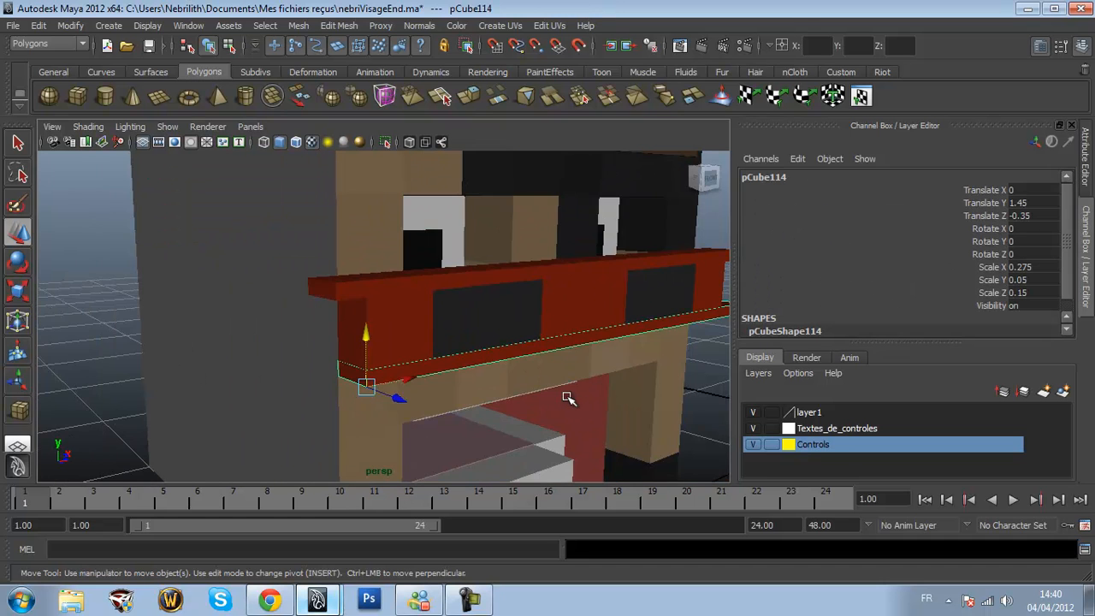
{"action": "left_click", "coordinate": [18, 291]}
{"action": "left_click_drag", "start_coordinate": [431, 353], "coordinate": [392, 368]}
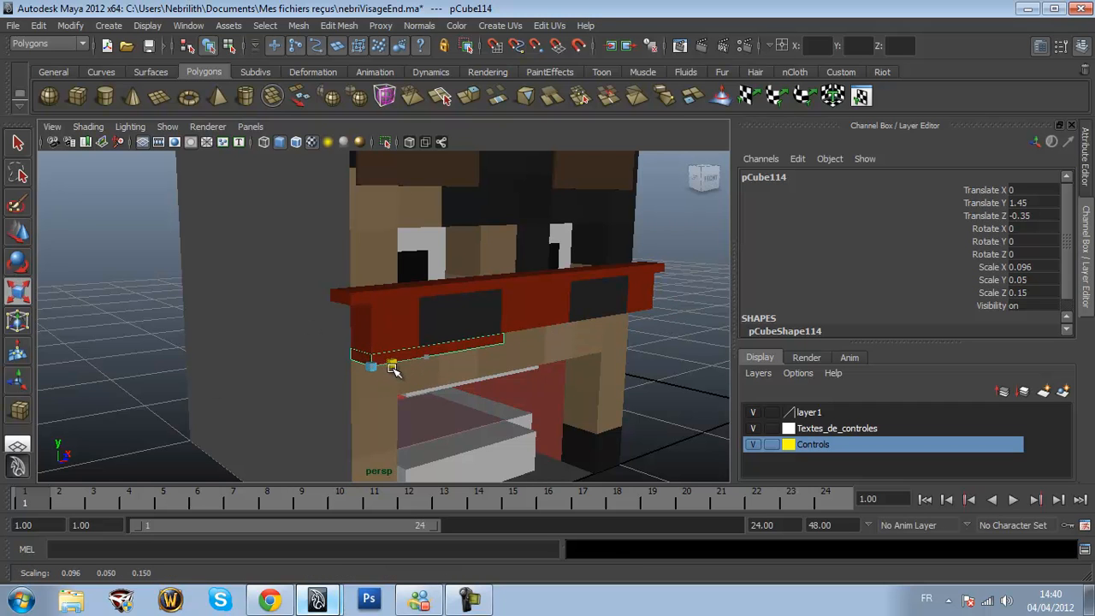
{"action": "left_click", "coordinate": [709, 178]}
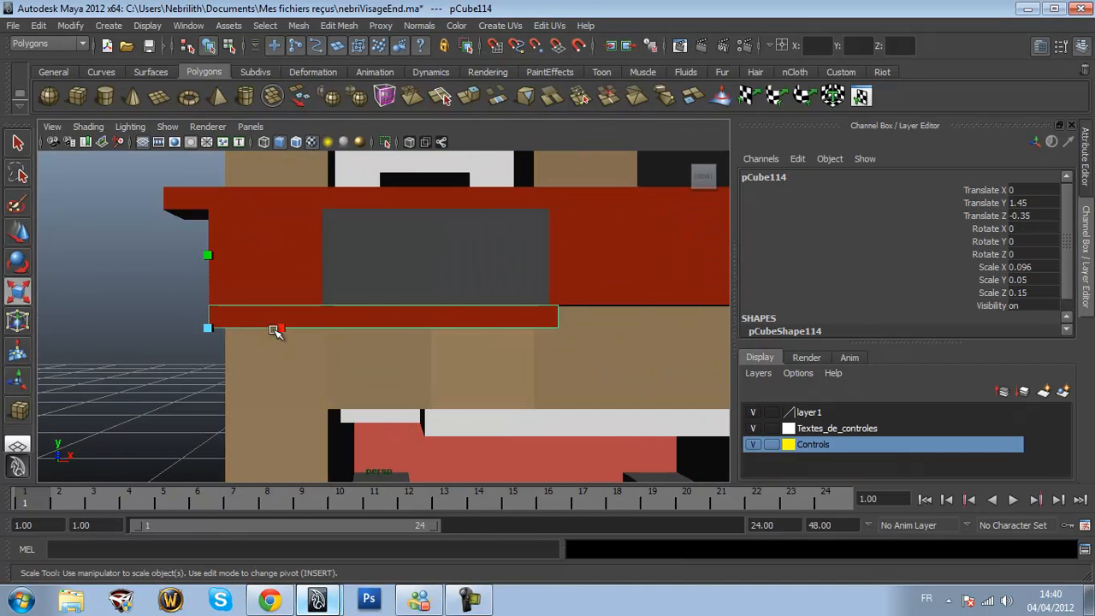
{"action": "left_click", "coordinate": [1090, 605]}
{"action": "key", "text": "alt+Tab"}
{"action": "left_click_drag", "start_coordinate": [282, 329], "coordinate": [280, 328]}
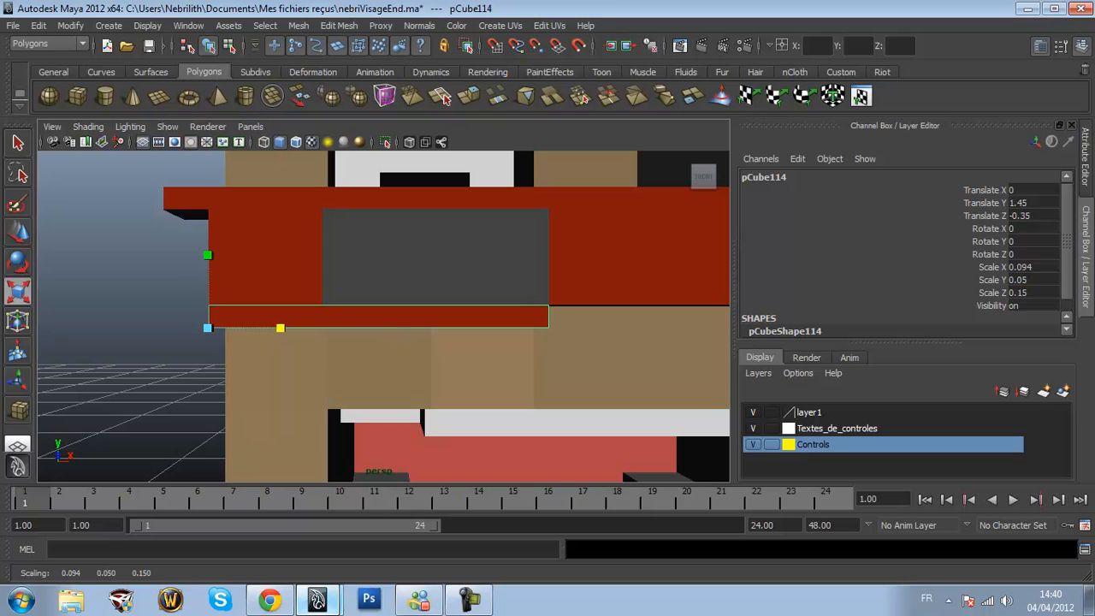
Fine-tune the shortened lower bar's Scale X, trying 0.095 and settling on 0.094 to match the lens edge
{"action": "left_click", "coordinate": [1041, 267]}
{"action": "type", "text": "5"}
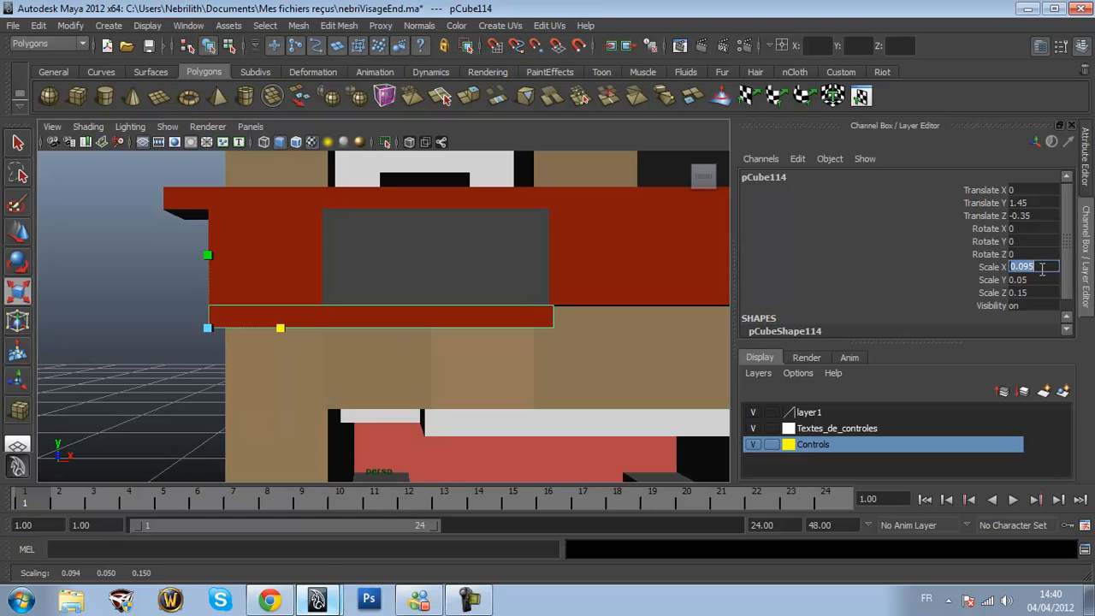
{"action": "key", "text": "Return"}
{"action": "left_click_drag", "start_coordinate": [693, 332], "coordinate": [641, 340], "text": "alt"}
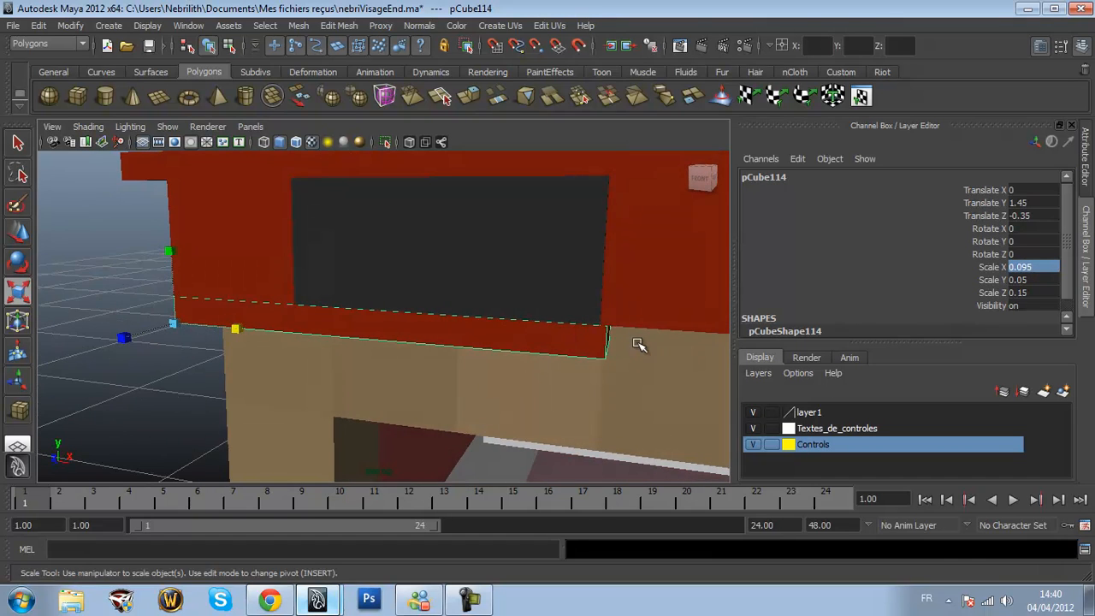
{"action": "left_click", "coordinate": [1045, 267]}
{"action": "left_click", "coordinate": [1050, 266]}
{"action": "type", "text": "4"}
{"action": "key", "text": "Return"}
{"action": "scroll", "coordinate": [486, 380], "scroll_direction": "down", "scroll_amount": 5}
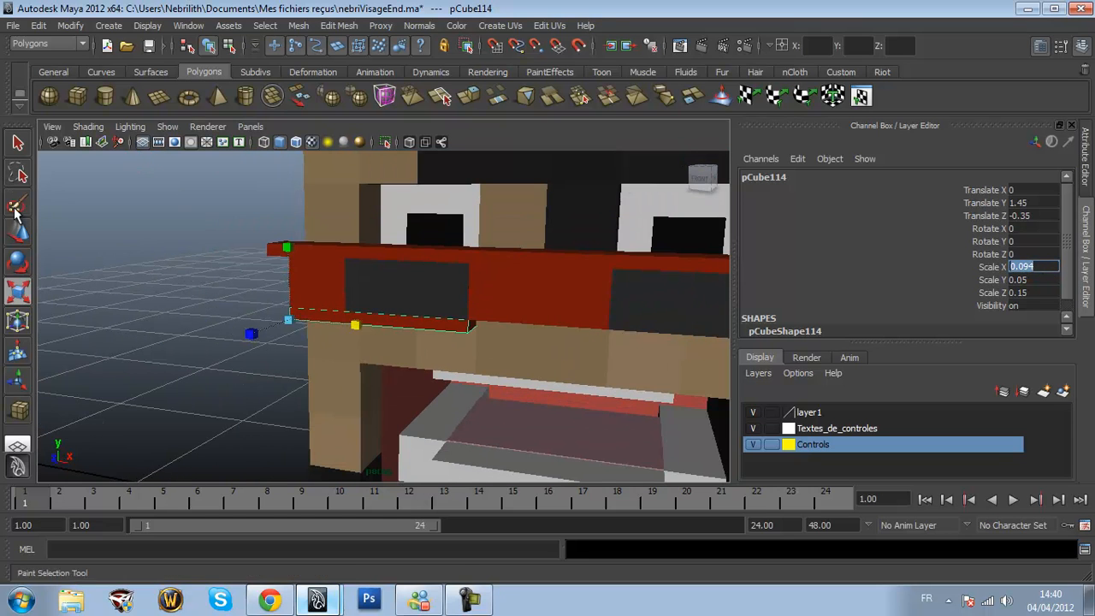
Duplicate the short lower bar and move the copy along X under the other lens, with Translate X at 1.25
{"action": "left_click", "coordinate": [28, 229]}
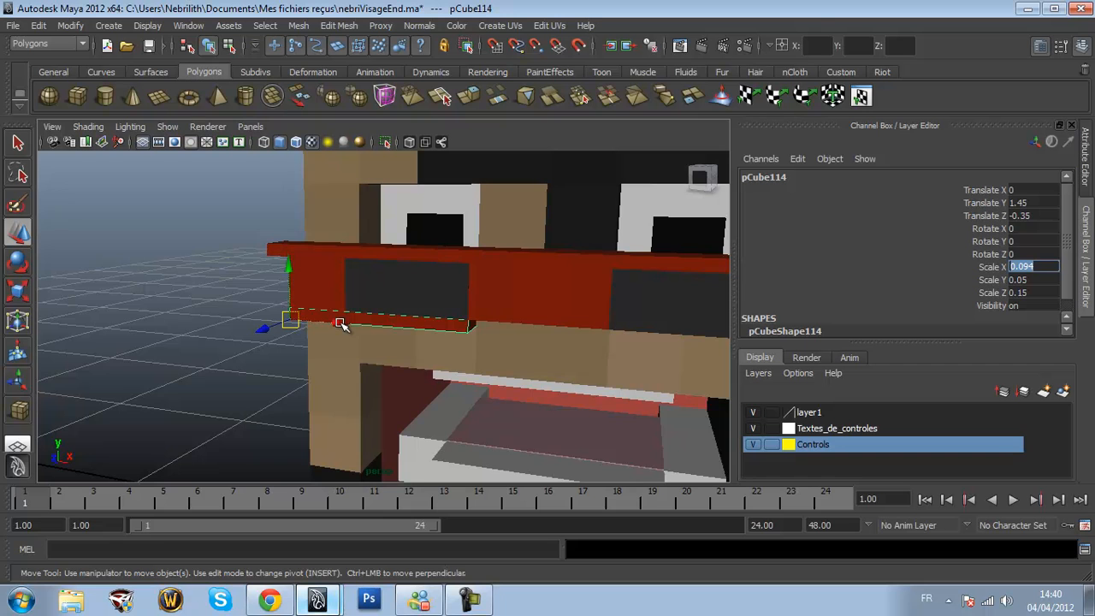
{"action": "scroll", "coordinate": [338, 322], "scroll_direction": "down", "scroll_amount": 2}
{"action": "key", "text": "ctrl+d"}
{"action": "left_click_drag", "start_coordinate": [338, 323], "coordinate": [676, 348]}
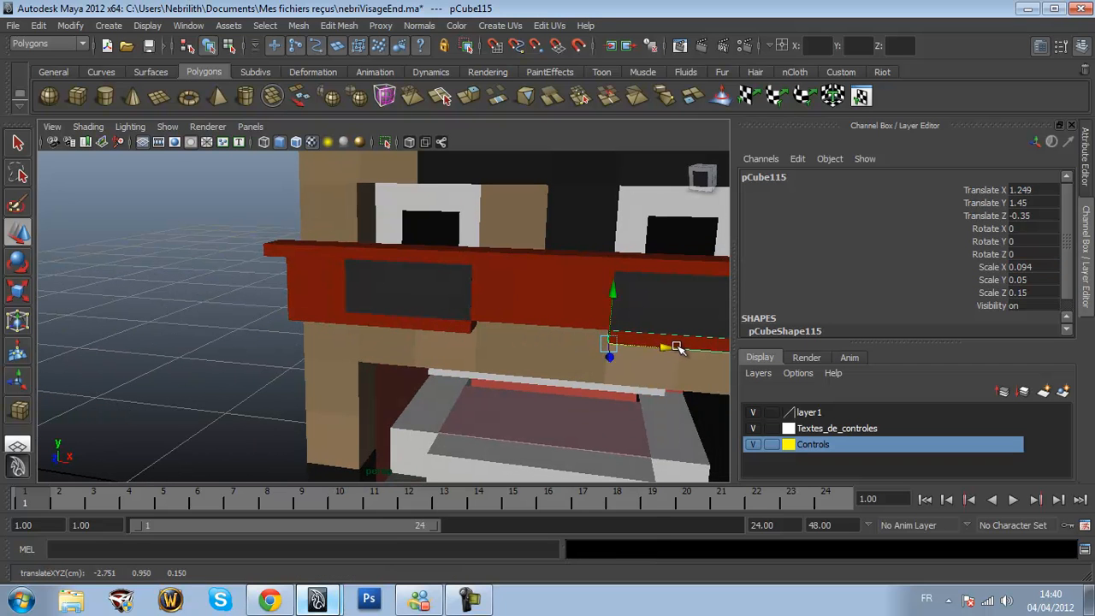
{"action": "left_click", "coordinate": [1045, 190]}
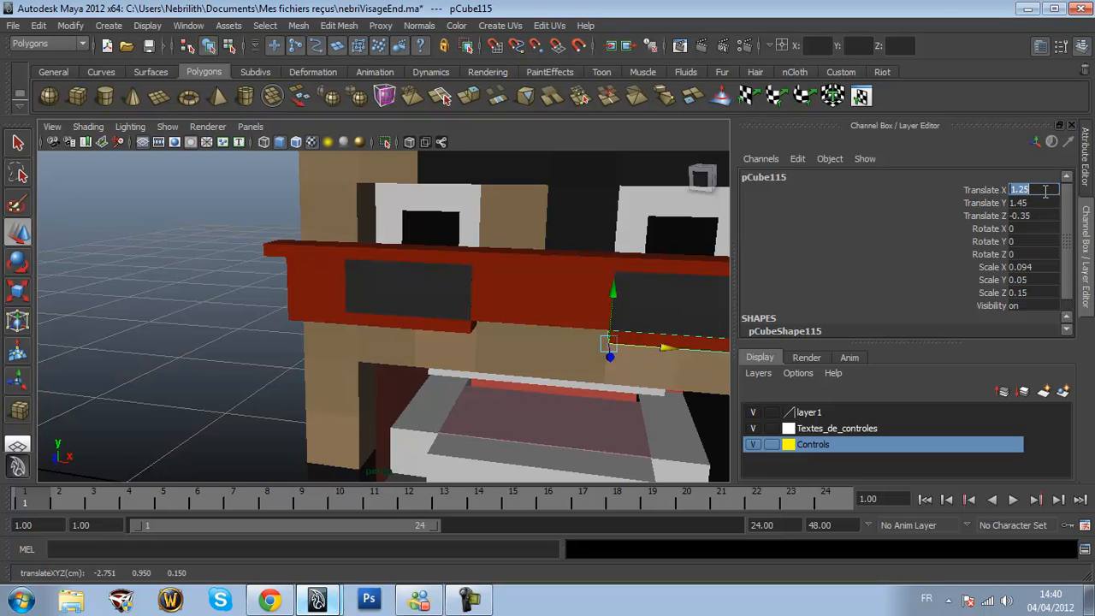
{"action": "scroll", "coordinate": [673, 230], "scroll_direction": "down", "scroll_amount": 5}
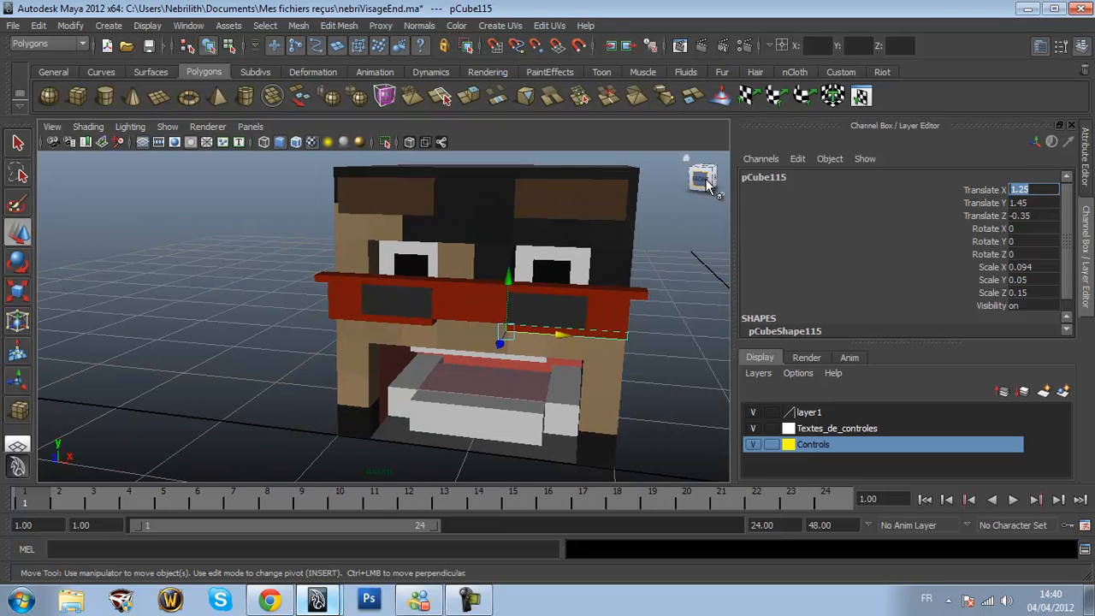
Examine the glasses on the face from above, from the front and from the side
{"action": "left_click", "coordinate": [675, 257]}
{"action": "left_click_drag", "start_coordinate": [676, 256], "coordinate": [654, 322], "text": "alt"}
{"action": "middle_click_drag", "start_coordinate": [654, 322], "coordinate": [580, 303], "text": "alt"}
{"action": "scroll", "coordinate": [579, 303], "scroll_direction": "down", "scroll_amount": 3}
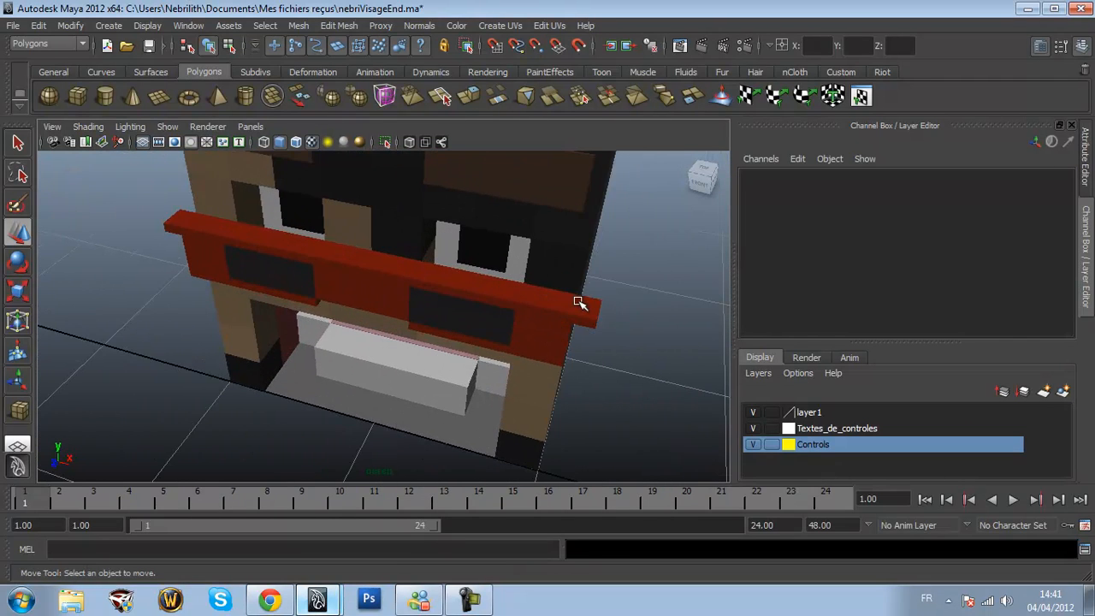
{"action": "left_click_drag", "start_coordinate": [579, 303], "coordinate": [609, 255], "text": "alt"}
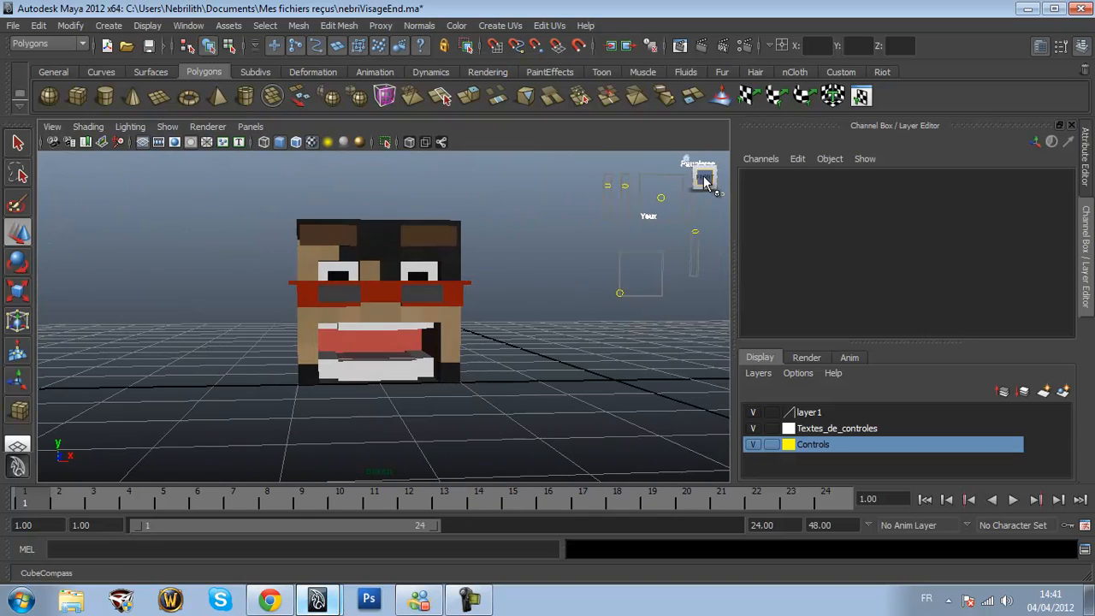
{"action": "left_click", "coordinate": [704, 178]}
{"action": "scroll", "coordinate": [464, 337], "scroll_direction": "up", "scroll_amount": 6}
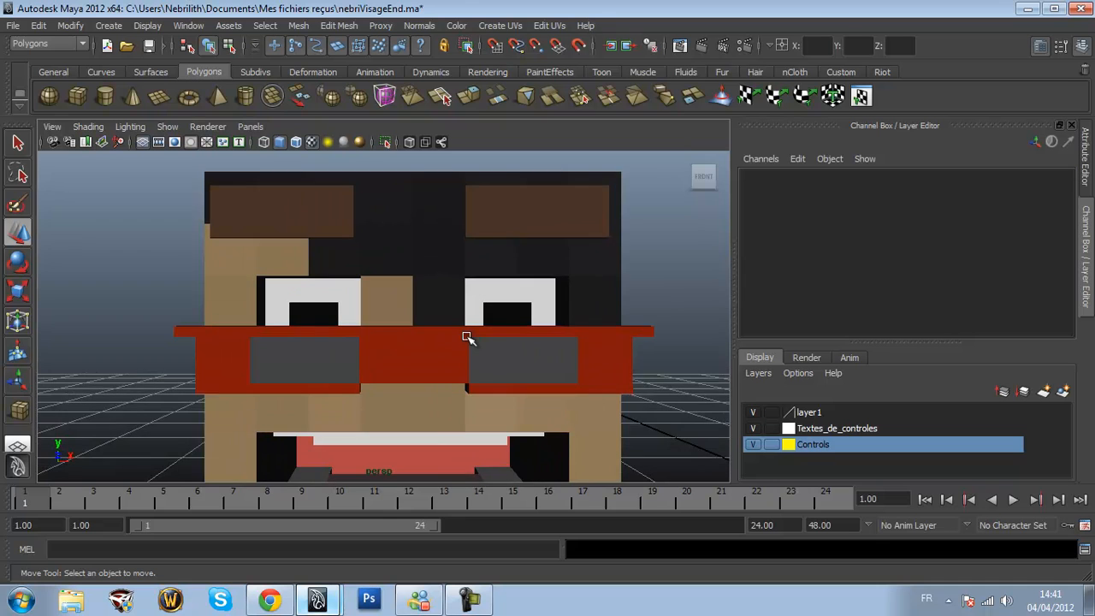
{"action": "scroll", "coordinate": [466, 337], "scroll_direction": "down", "scroll_amount": 2}
{"action": "left_click_drag", "start_coordinate": [435, 345], "coordinate": [181, 379], "text": "alt"}
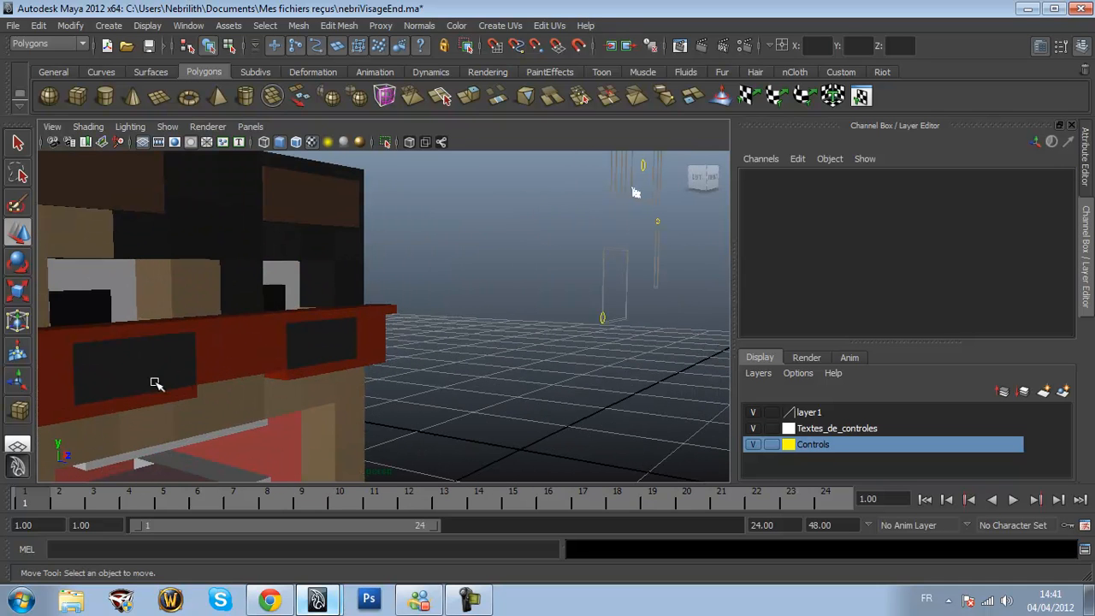
Select the red and dark blocks between the thin bars and scale them down to about 0.177 in Y
{"action": "left_click", "coordinate": [18, 143]}
{"action": "left_click", "coordinate": [70, 373]}
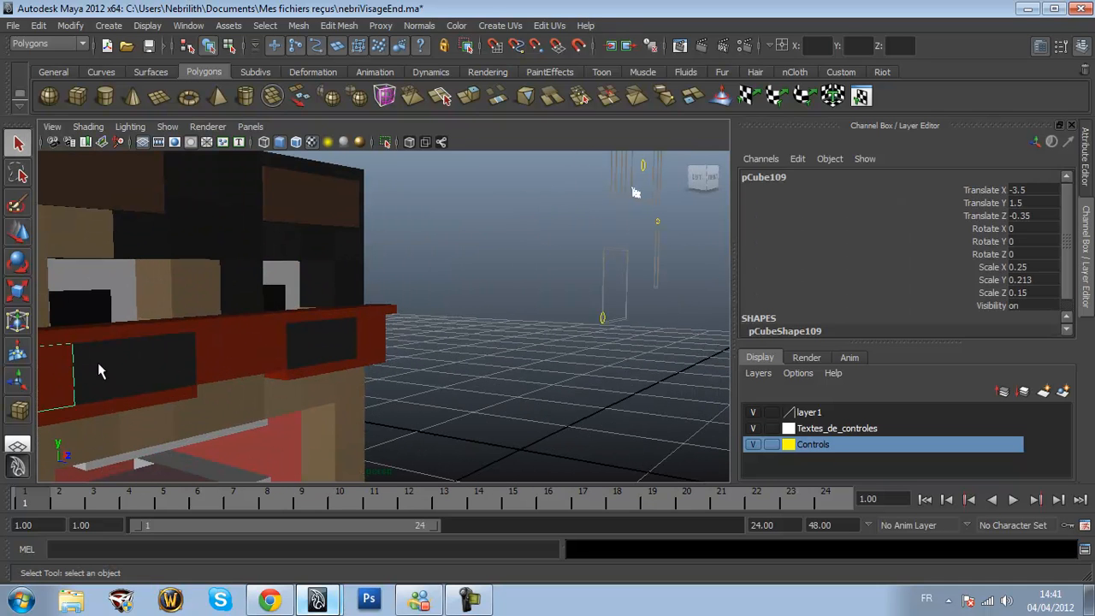
{"action": "left_click", "coordinate": [263, 358], "text": "shift"}
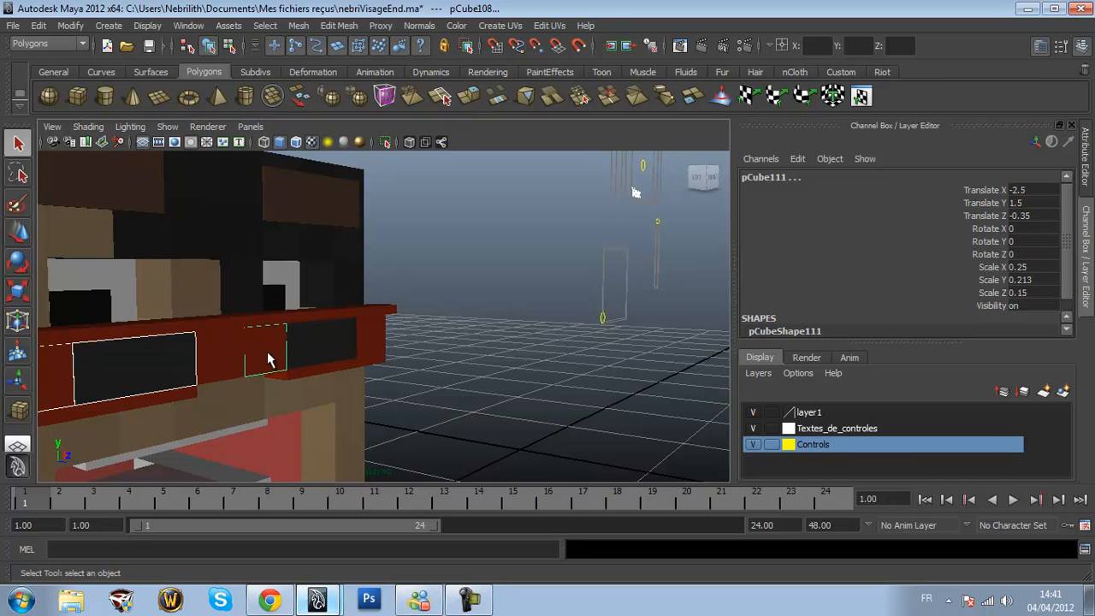
{"action": "left_click", "coordinate": [303, 344], "text": "shift"}
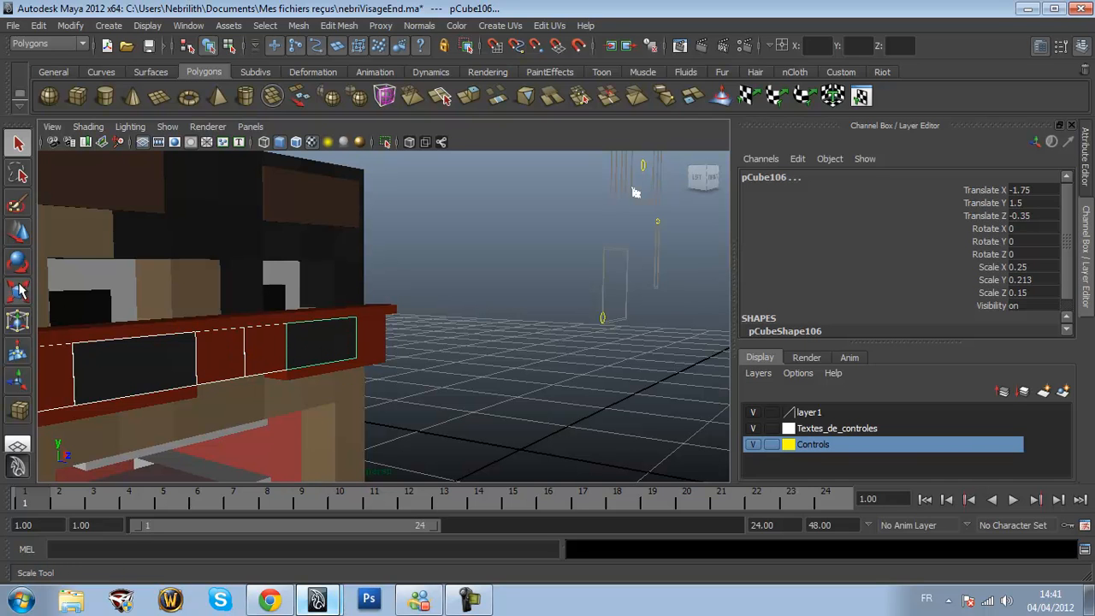
{"action": "left_click", "coordinate": [18, 291]}
{"action": "left_click_drag", "start_coordinate": [286, 296], "coordinate": [292, 309]}
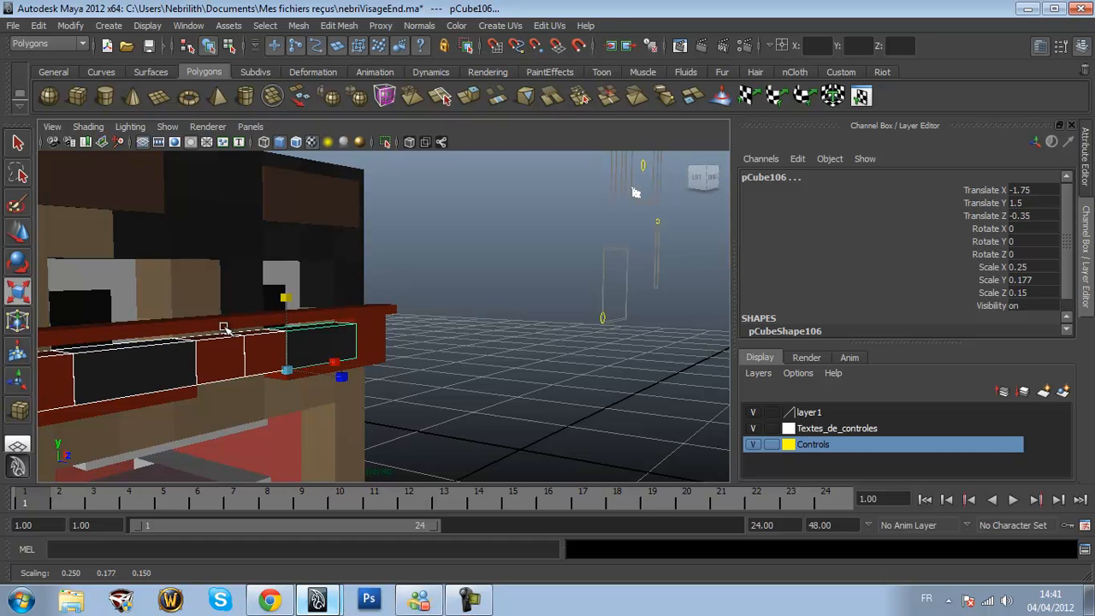
Try raising the frame blocks together with both short lower bars slightly in Y, and undo the move
{"action": "left_click", "coordinate": [222, 326]}
{"action": "middle_click_drag", "start_coordinate": [325, 293], "coordinate": [490, 249], "text": "alt"}
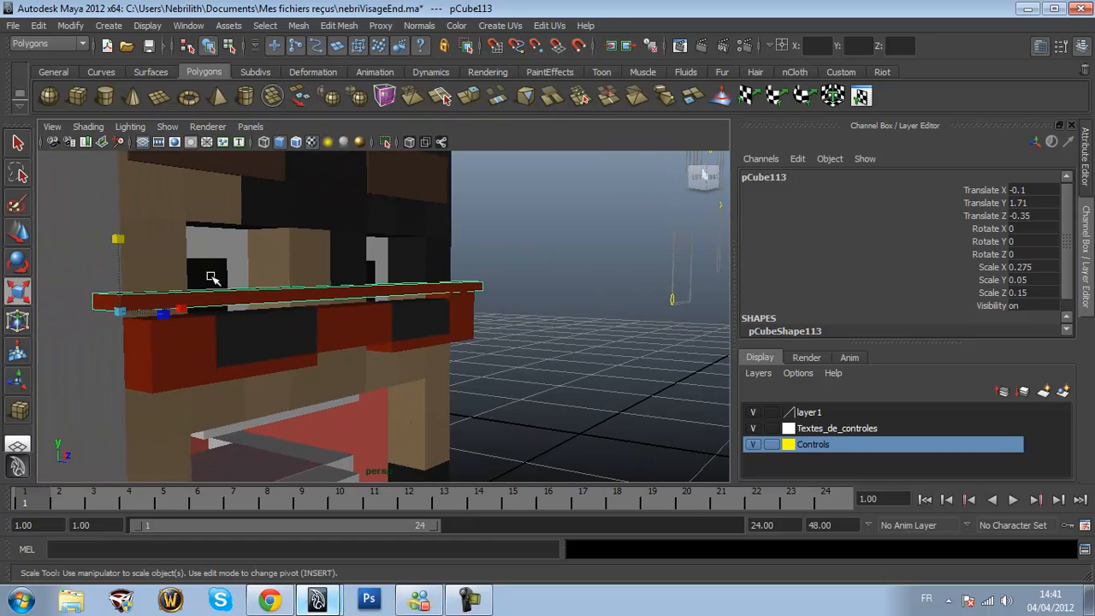
{"action": "left_click", "coordinate": [23, 236]}
{"action": "left_click", "coordinate": [196, 343]}
{"action": "left_click", "coordinate": [255, 344], "text": "shift"}
{"action": "left_click", "coordinate": [360, 335], "text": "shift"}
{"action": "left_click", "coordinate": [417, 318], "text": "shift"}
{"action": "left_click", "coordinate": [468, 318], "text": "shift"}
{"action": "left_click", "coordinate": [277, 366], "text": "shift"}
{"action": "left_click", "coordinate": [401, 344], "text": "shift"}
{"action": "scroll", "coordinate": [232, 332], "scroll_direction": "up", "scroll_amount": 5}
{"action": "left_click_drag", "start_coordinate": [423, 422], "coordinate": [425, 420]}
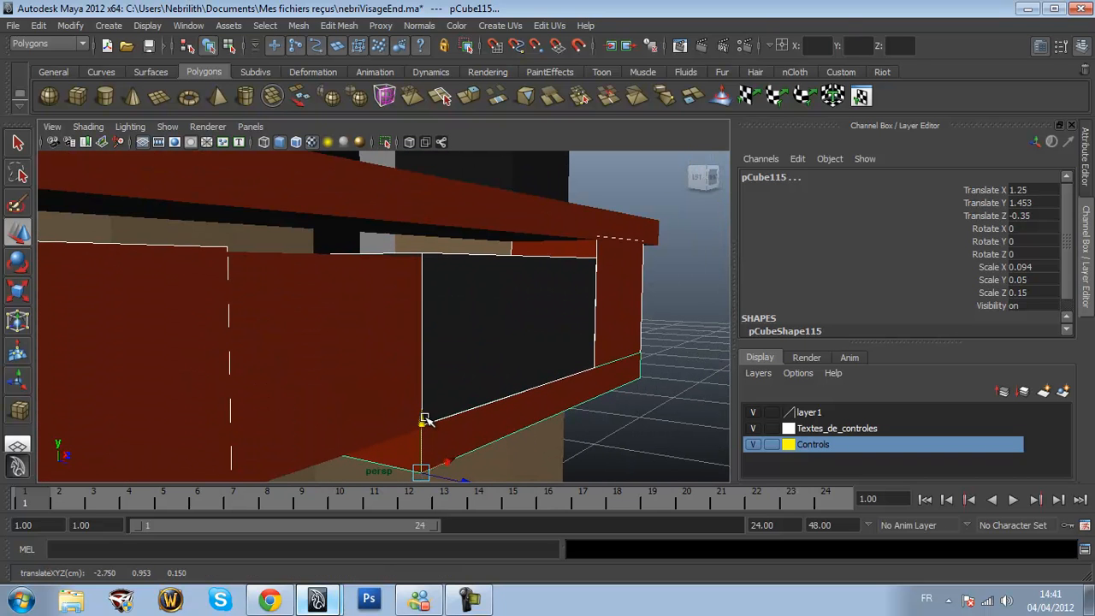
{"action": "key", "text": "ctrl+z"}
{"action": "left_click", "coordinate": [329, 356], "text": "shift"}
{"action": "scroll", "coordinate": [329, 353], "scroll_direction": "down", "scroll_amount": 4}
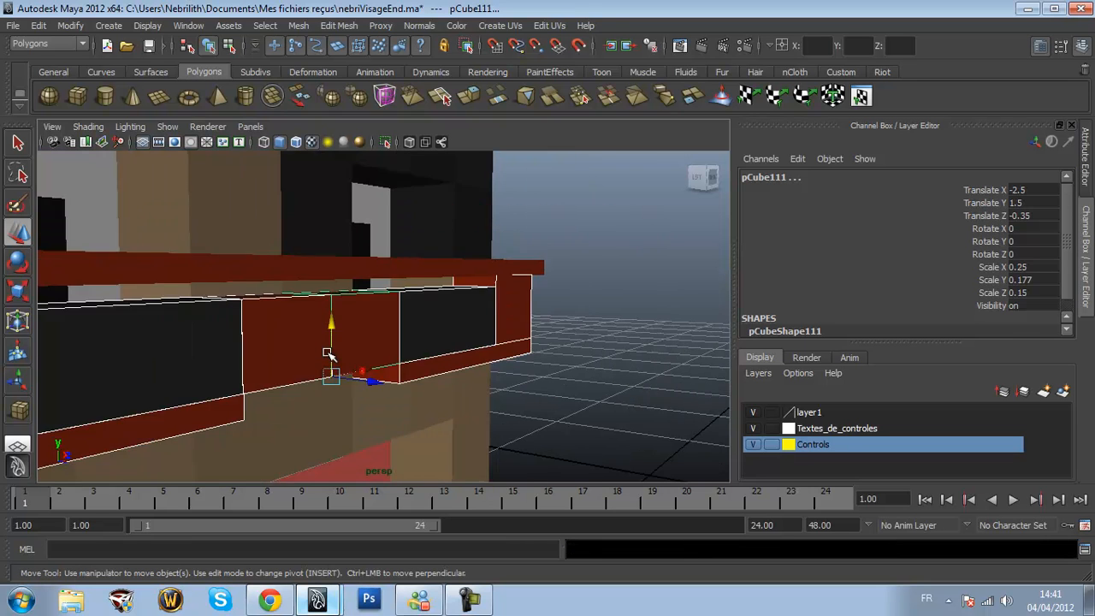
{"action": "scroll", "coordinate": [330, 355], "scroll_direction": "down", "scroll_amount": 5}
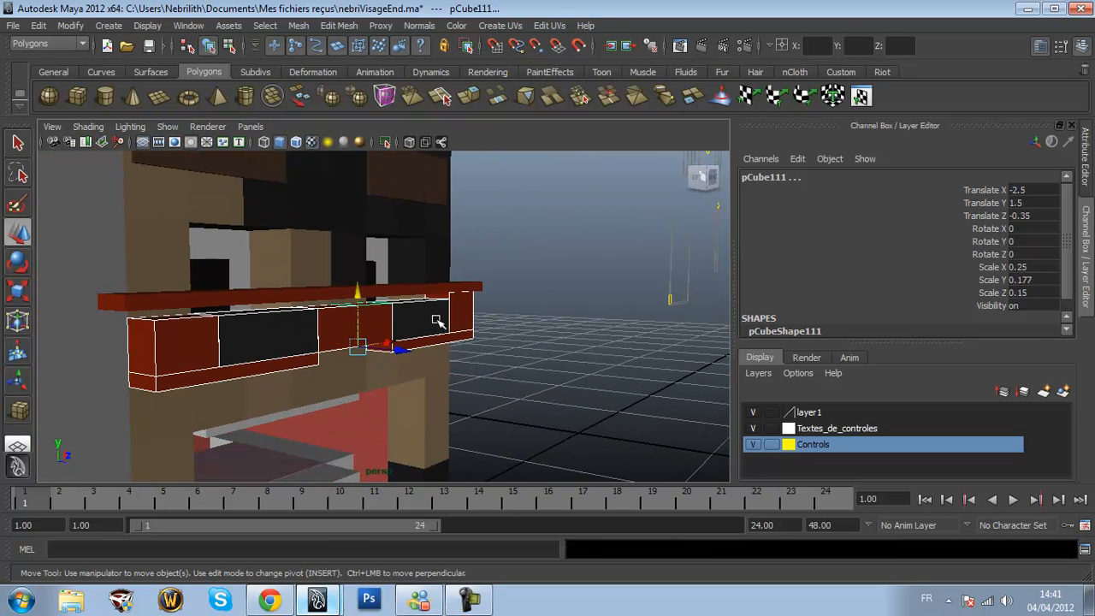
Set the Scale Y of the taller red block at the frame's far end to 0.177
{"action": "left_click", "coordinate": [456, 313]}
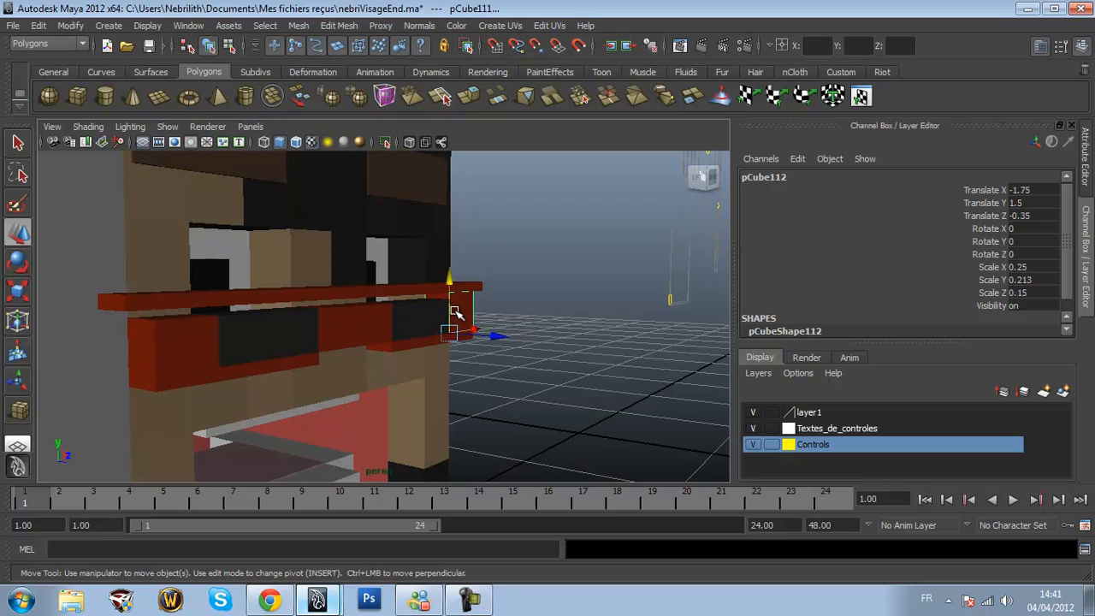
{"action": "left_click", "coordinate": [1047, 280]}
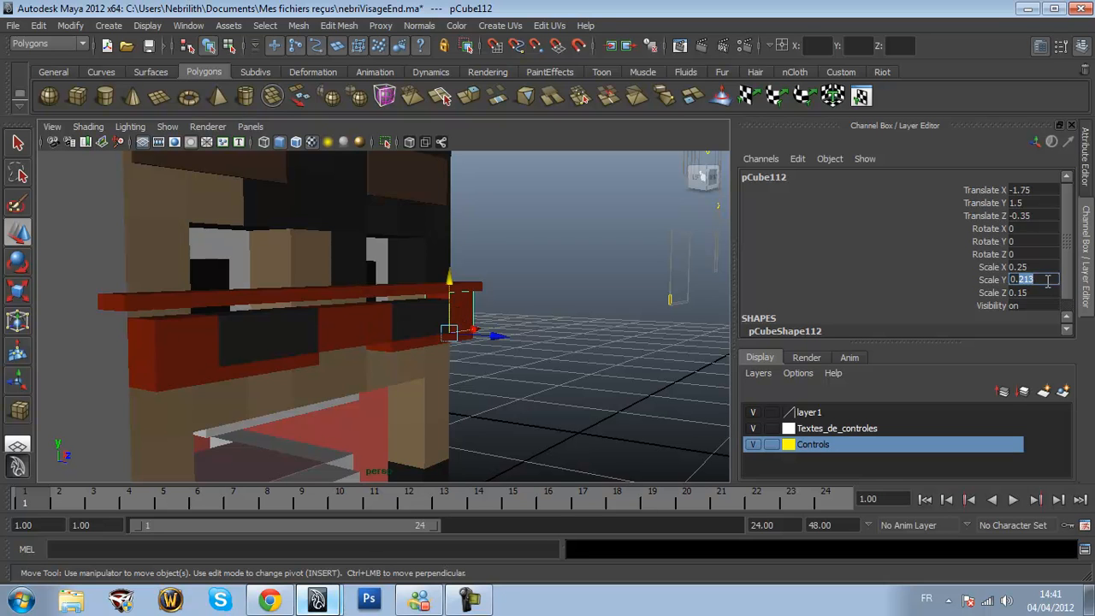
{"action": "key", "text": "Return"}
Select all the red and dark blocks of the frame and raise them to about 1.534 in Y, under the upper bar
{"action": "left_click", "coordinate": [163, 340]}
{"action": "left_click", "coordinate": [262, 336], "text": "shift"}
{"action": "left_click", "coordinate": [335, 326], "text": "shift"}
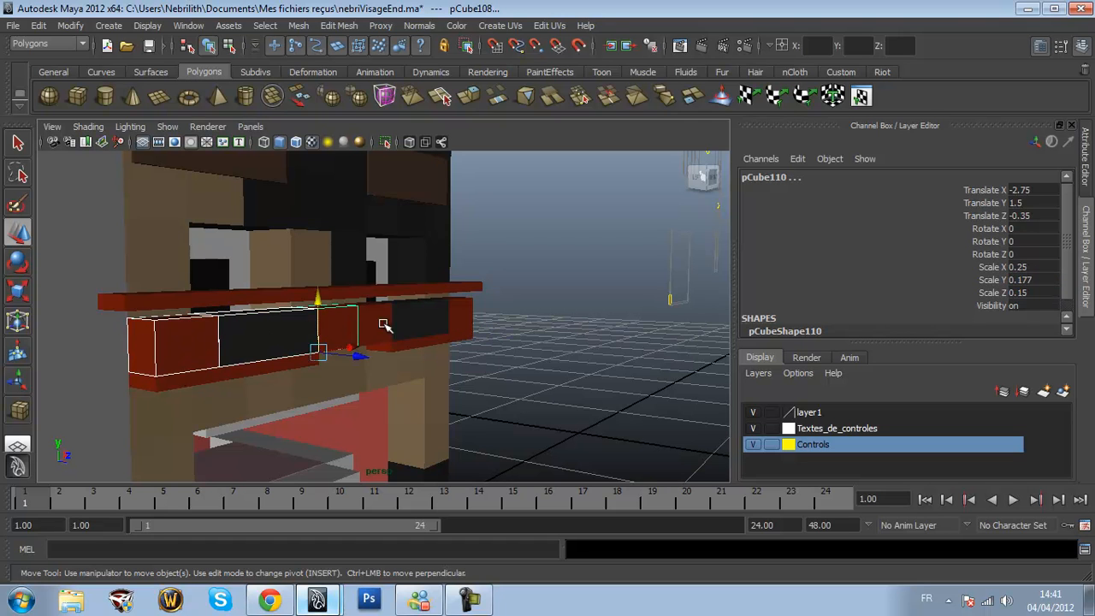
{"action": "left_click", "coordinate": [419, 318], "text": "shift"}
{"action": "left_click", "coordinate": [464, 319], "text": "shift"}
{"action": "scroll", "coordinate": [450, 315], "scroll_direction": "up", "scroll_amount": 3}
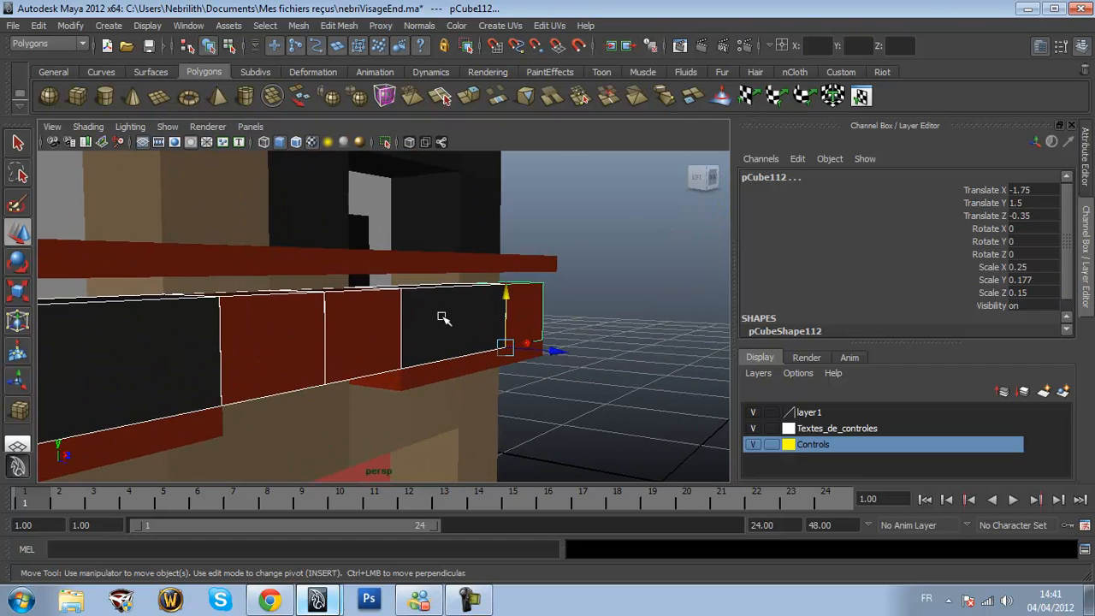
{"action": "scroll", "coordinate": [492, 295], "scroll_direction": "up", "scroll_amount": 2}
{"action": "left_click_drag", "start_coordinate": [590, 315], "coordinate": [588, 294]}
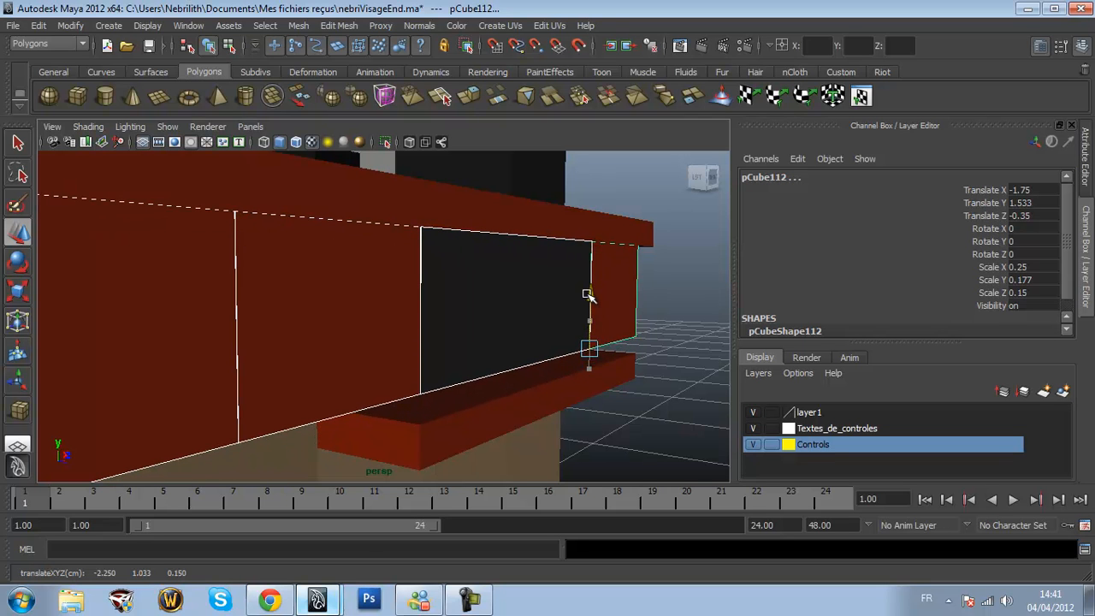
{"action": "left_click_drag", "start_coordinate": [588, 295], "coordinate": [587, 294]}
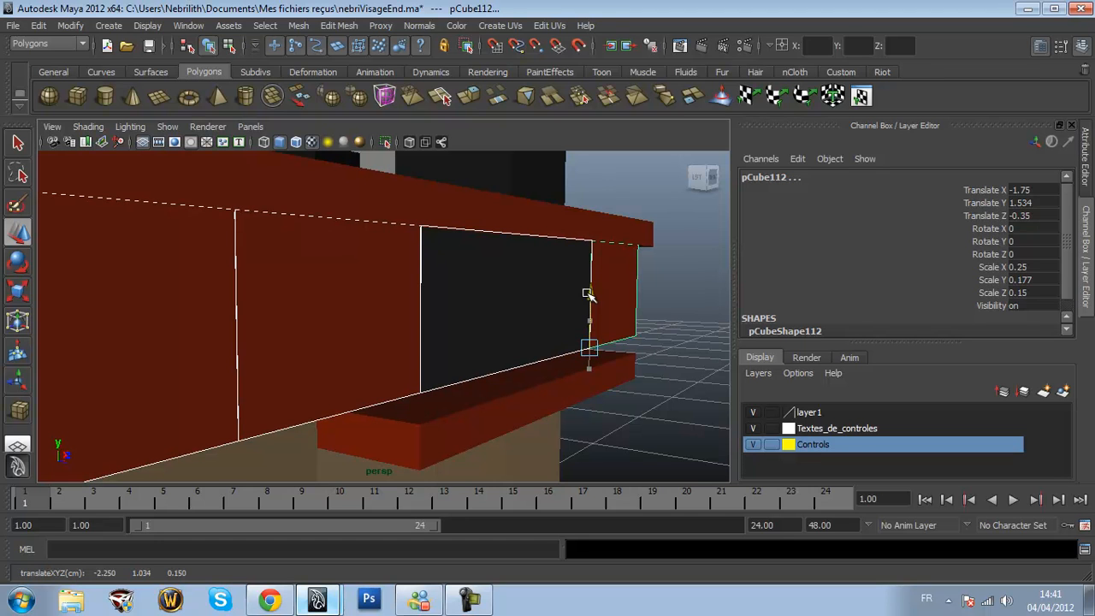
Set the selected frame blocks' Translate Y to 1.535 and clear the selection
{"action": "double_click", "coordinate": [1050, 203]}
{"action": "type", "text": "1.535"}
{"action": "key", "text": "Return"}
{"action": "left_click", "coordinate": [670, 269]}
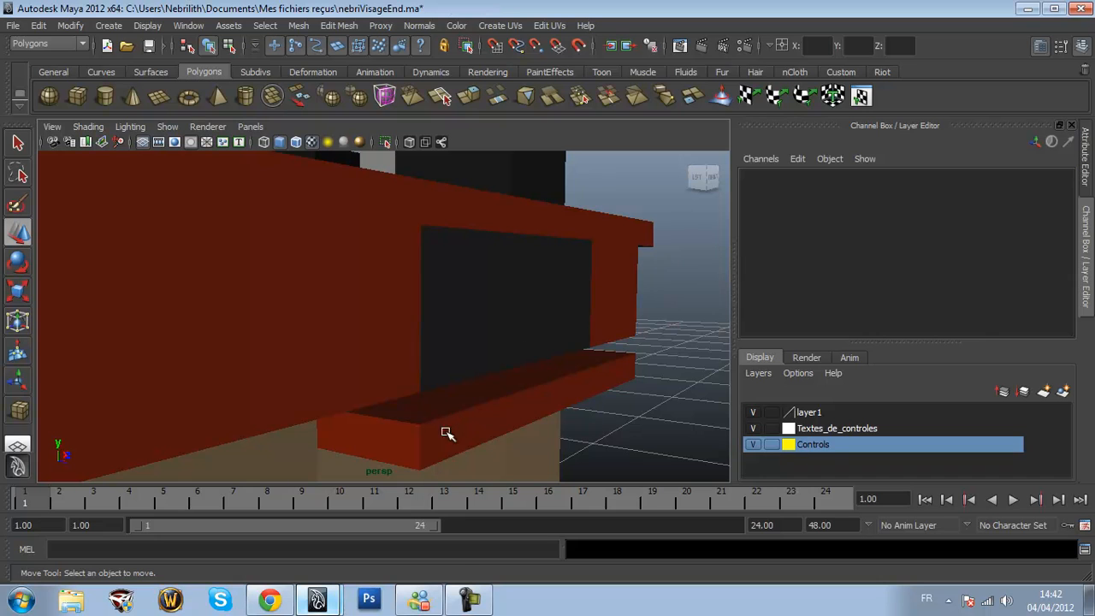
Raise the short lower bar under the far lens to about 1.485 in Y, against the blocks
{"action": "left_click", "coordinate": [436, 426]}
{"action": "left_click_drag", "start_coordinate": [421, 418], "coordinate": [416, 381]}
{"action": "left_click", "coordinate": [659, 297]}
{"action": "left_click_drag", "start_coordinate": [481, 437], "coordinate": [357, 388], "text": "alt"}
{"action": "scroll", "coordinate": [451, 365], "scroll_direction": "up", "scroll_amount": 2}
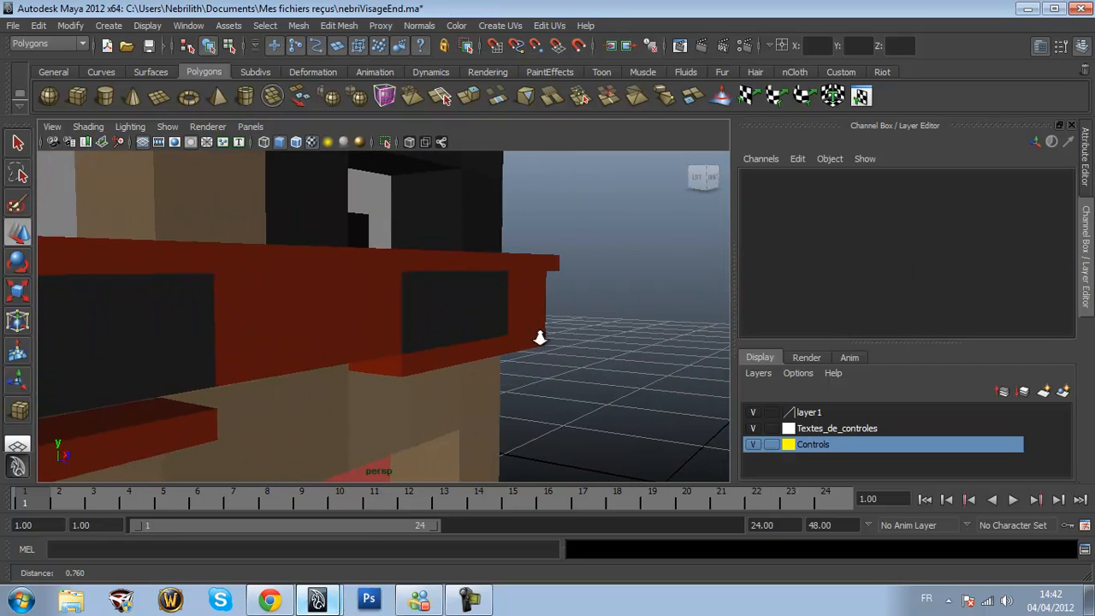
{"action": "scroll", "coordinate": [545, 311], "scroll_direction": "up", "scroll_amount": 1}
{"action": "scroll", "coordinate": [460, 434], "scroll_direction": "up", "scroll_amount": 4}
Fine-tune the far lower bar's Translate Y, trying 1.484 and settling on 1.486, and clear the selection
{"action": "left_click", "coordinate": [609, 456]}
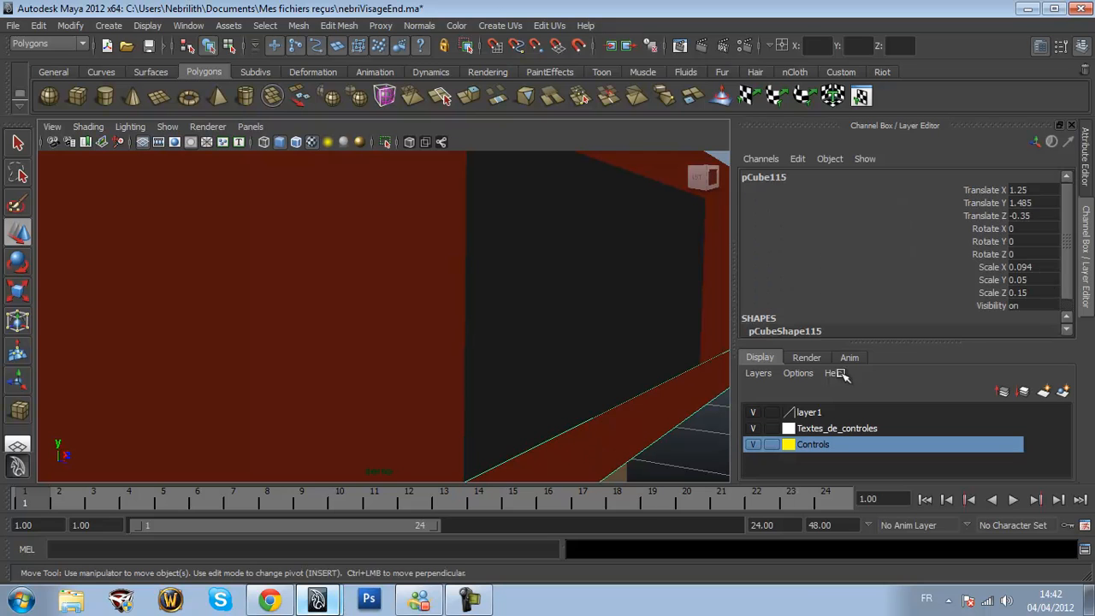
{"action": "double_click", "coordinate": [1051, 202]}
{"action": "type", "text": "1.484"}
{"action": "key", "text": "Return"}
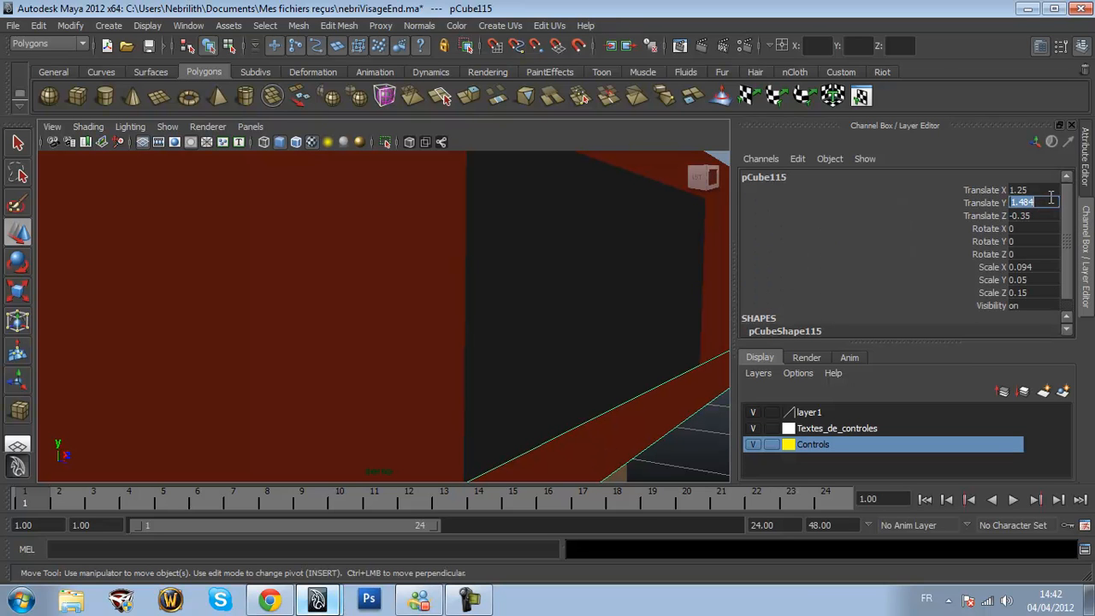
{"action": "type", "text": "6"}
{"action": "key", "text": "Return"}
{"action": "scroll", "coordinate": [595, 350], "scroll_direction": "down", "scroll_amount": 5}
{"action": "left_click", "coordinate": [641, 313]}
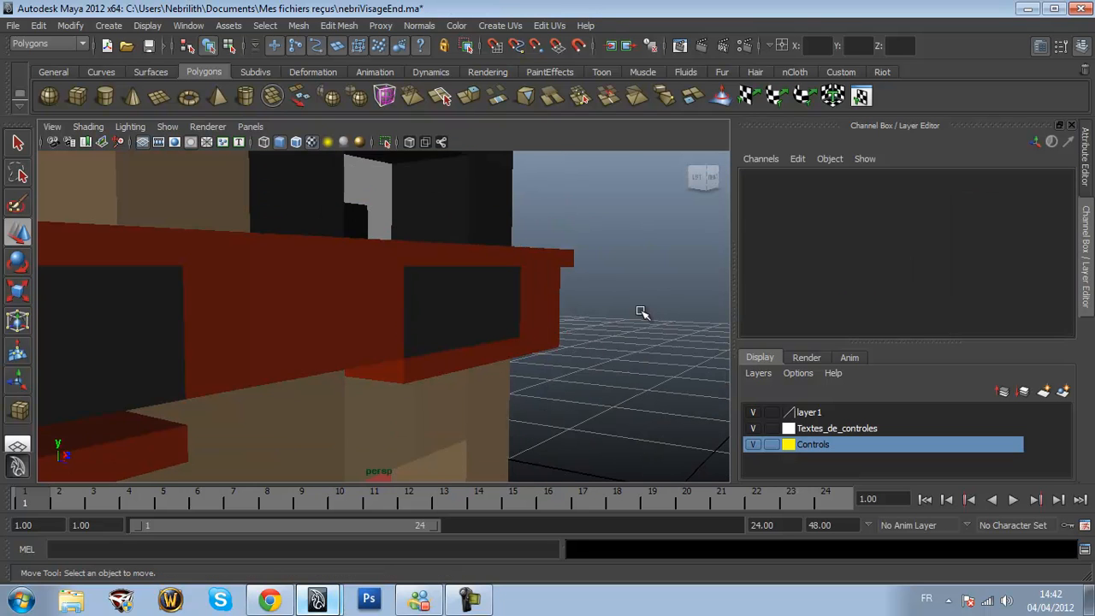
Raise the short lower bar under the near lens against the blocks, set its Translate Y to 1.486, and clear the selection
{"action": "left_click_drag", "start_coordinate": [642, 313], "coordinate": [317, 386], "text": "alt"}
{"action": "left_click", "coordinate": [257, 379]}
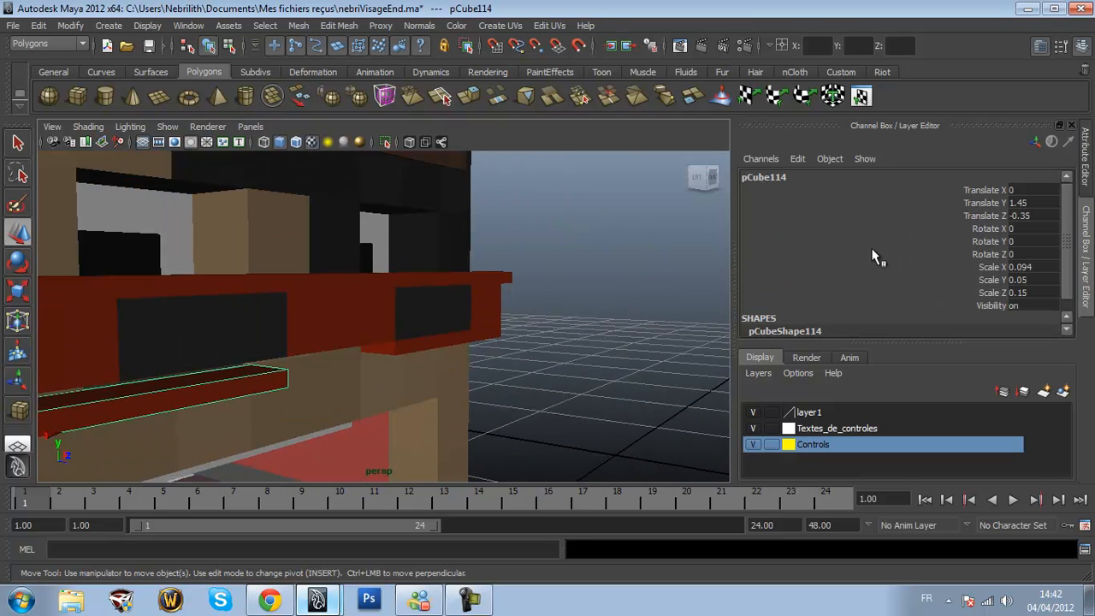
{"action": "scroll", "coordinate": [140, 365], "scroll_direction": "down", "scroll_amount": 2}
{"action": "left_click_drag", "start_coordinate": [131, 354], "coordinate": [122, 340]}
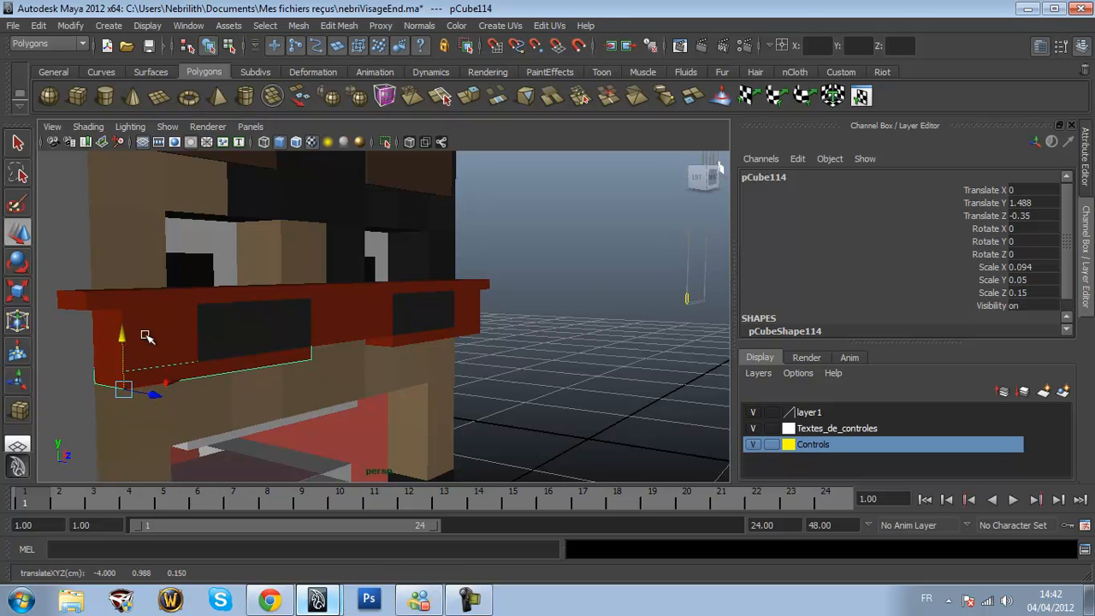
{"action": "left_click", "coordinate": [1055, 202]}
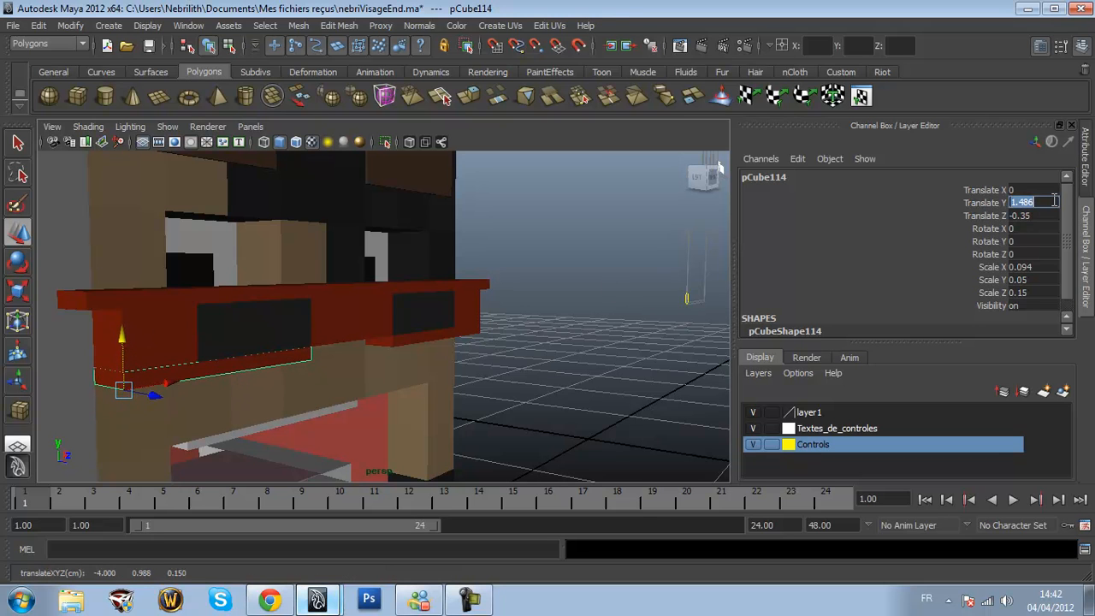
{"action": "left_click", "coordinate": [616, 251]}
{"action": "left_click_drag", "start_coordinate": [613, 252], "coordinate": [589, 272], "text": "alt"}
{"action": "scroll", "coordinate": [500, 270], "scroll_direction": "down", "scroll_amount": 8}
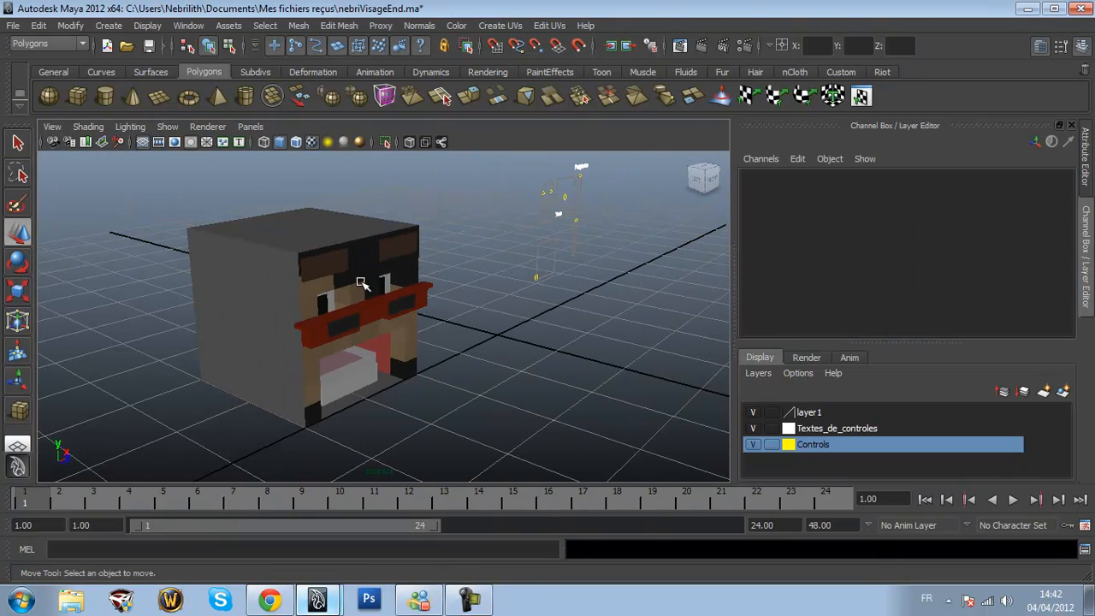
Render a preview of the head with its glasses from a raised front angle, and close the render window
{"action": "left_click_drag", "start_coordinate": [359, 309], "coordinate": [517, 296], "text": "alt"}
{"action": "scroll", "coordinate": [428, 322], "scroll_direction": "up", "scroll_amount": 4}
{"action": "left_click", "coordinate": [414, 322]}
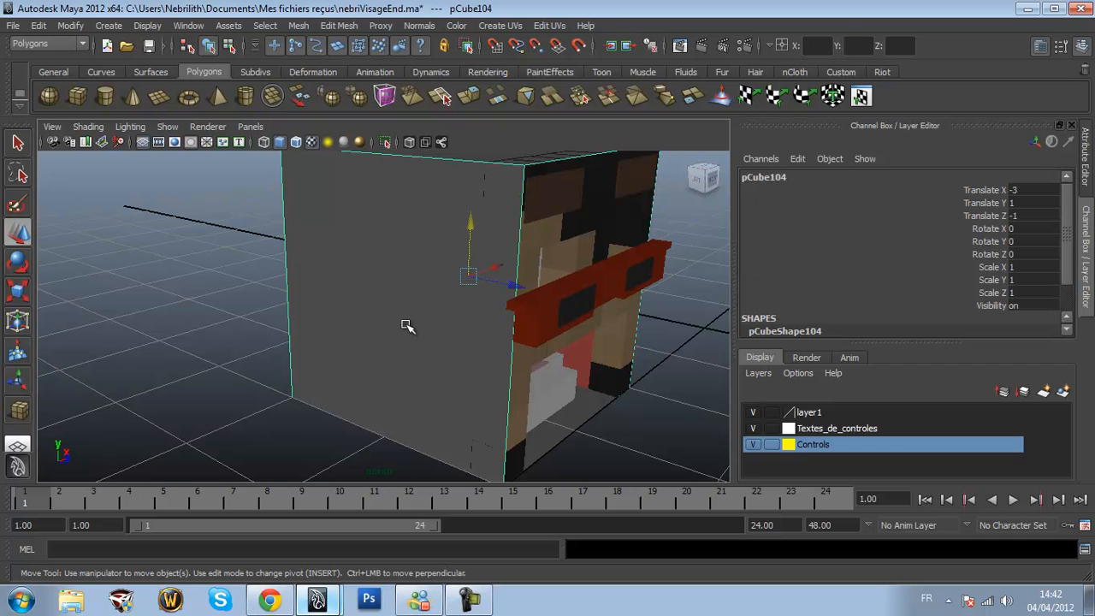
{"action": "scroll", "coordinate": [521, 359], "scroll_direction": "down", "scroll_amount": 5}
{"action": "scroll", "coordinate": [521, 359], "scroll_direction": "up", "scroll_amount": 6}
{"action": "scroll", "coordinate": [544, 235], "scroll_direction": "down", "scroll_amount": 3}
{"action": "left_click_drag", "start_coordinate": [534, 246], "coordinate": [476, 271], "text": "alt"}
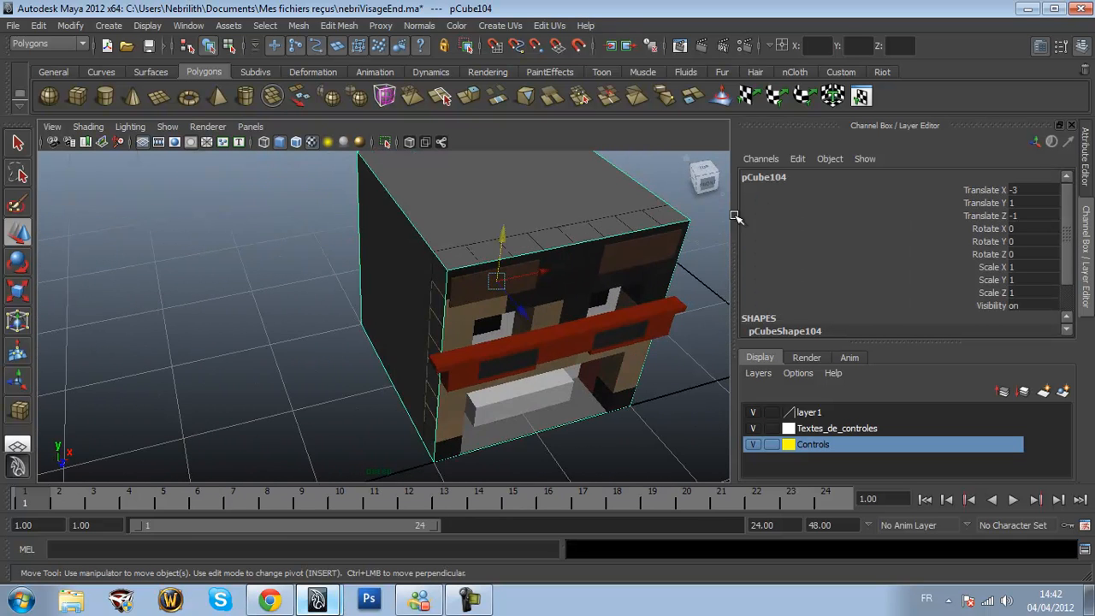
{"action": "left_click", "coordinate": [211, 331]}
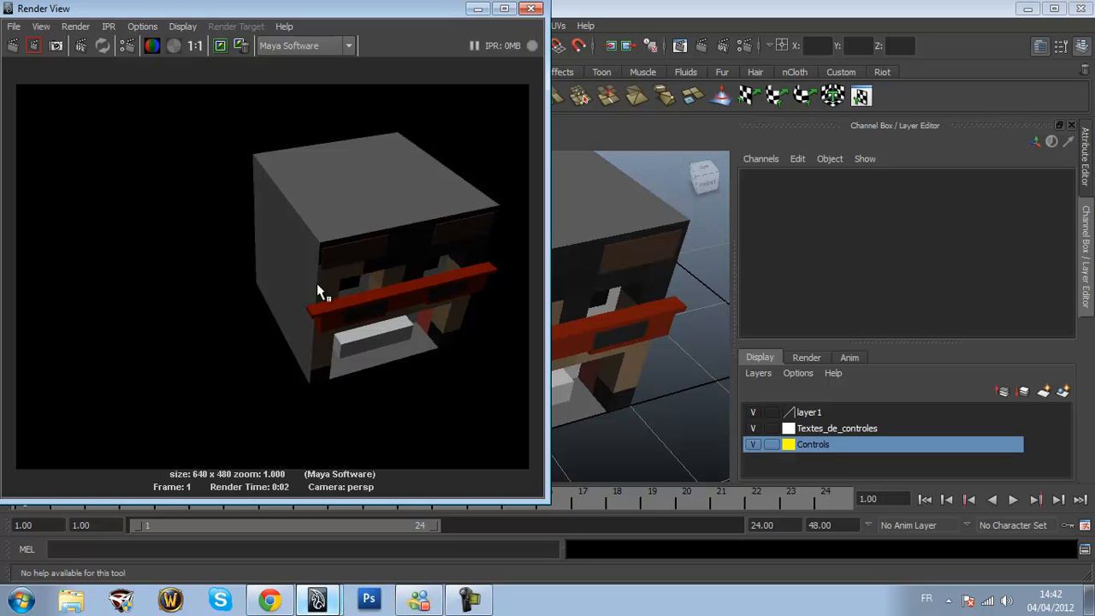
{"action": "left_click", "coordinate": [531, 9]}
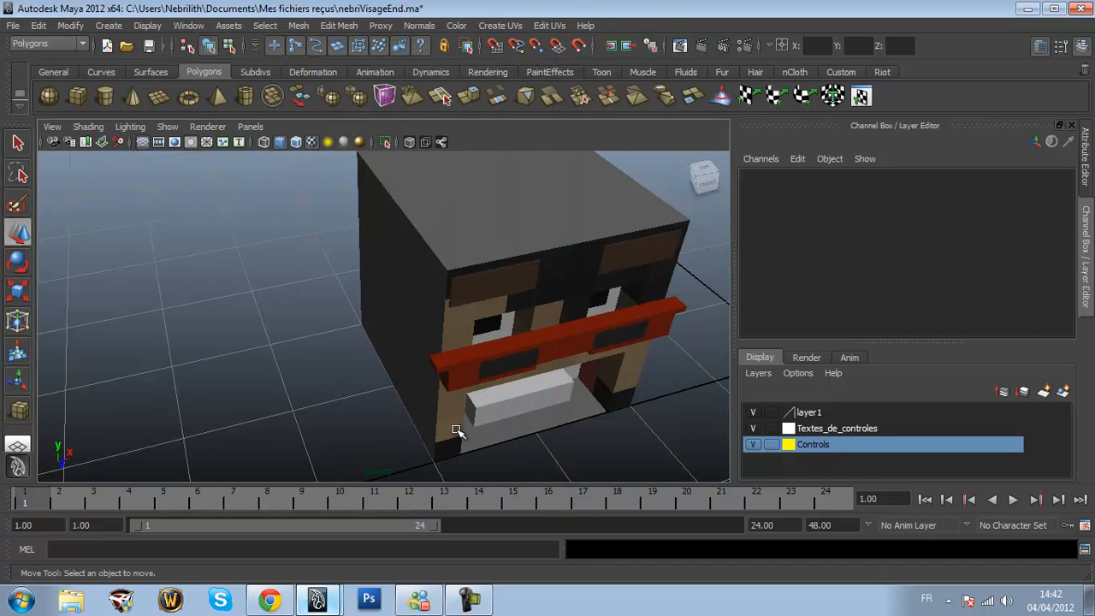
Switch the head cube to face selection and select the face forming the mouth's floor
{"action": "left_click", "coordinate": [484, 441]}
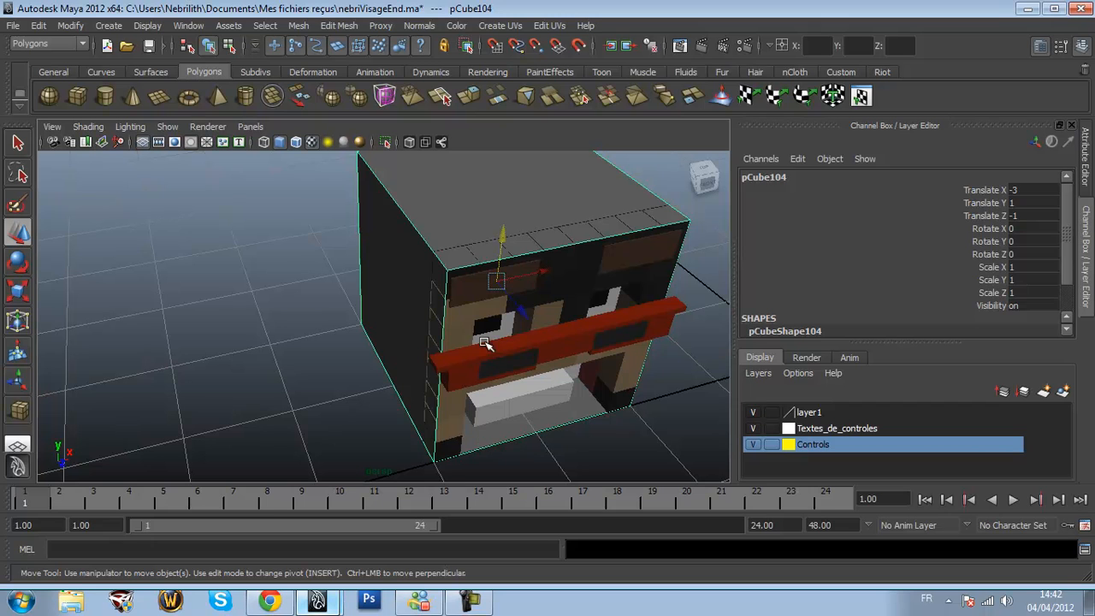
{"action": "right_click_drag", "start_coordinate": [484, 344], "coordinate": [523, 414]}
{"action": "left_click", "coordinate": [523, 428]}
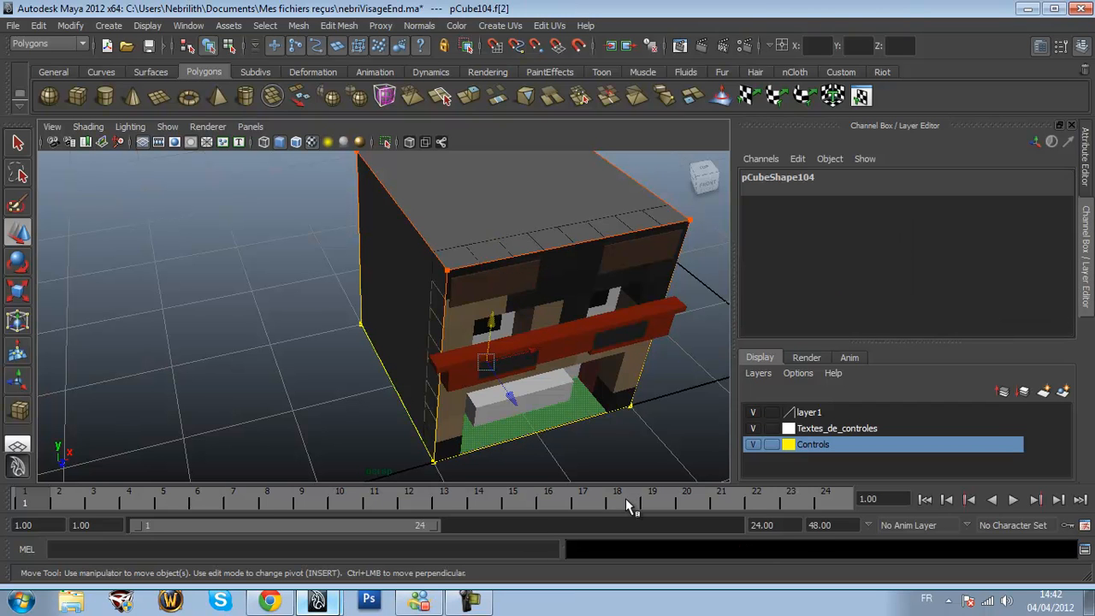
Connect a File texture to the colour of the face's Lambert material and open the image browser
{"action": "left_click", "coordinate": [1002, 176]}
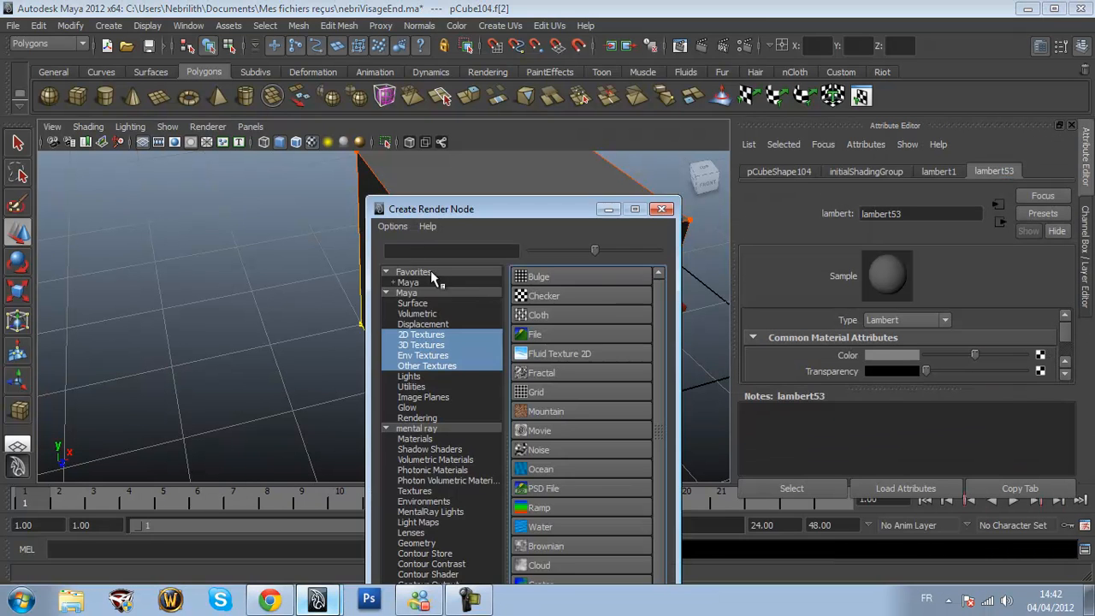
{"action": "left_click", "coordinate": [523, 334]}
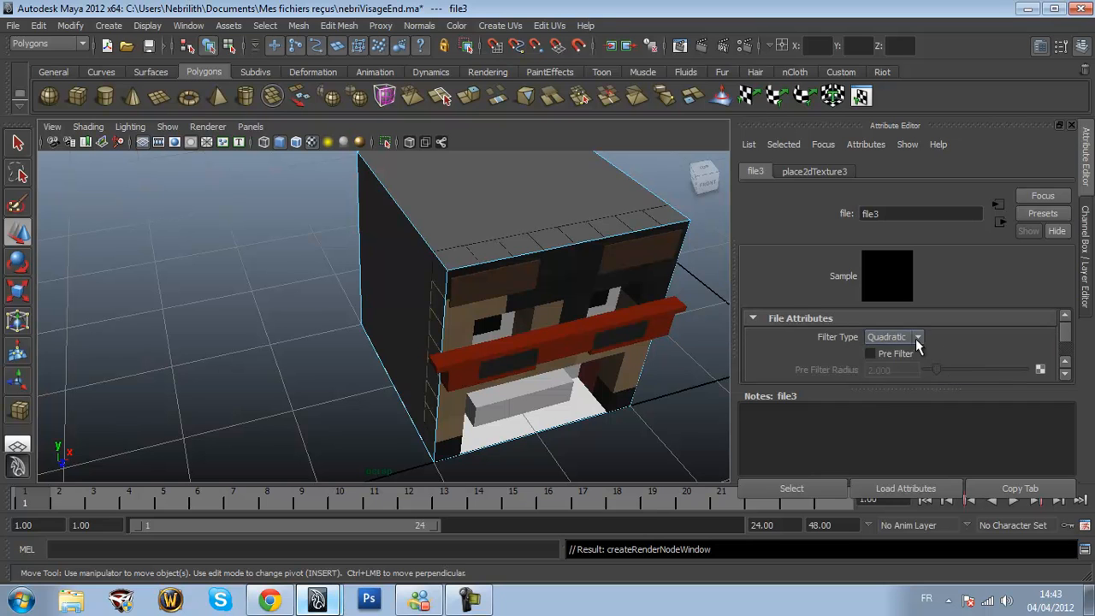
{"action": "left_click", "coordinate": [914, 343]}
{"action": "left_click", "coordinate": [917, 347]}
{"action": "scroll", "coordinate": [983, 351], "scroll_direction": "down", "scroll_amount": 2}
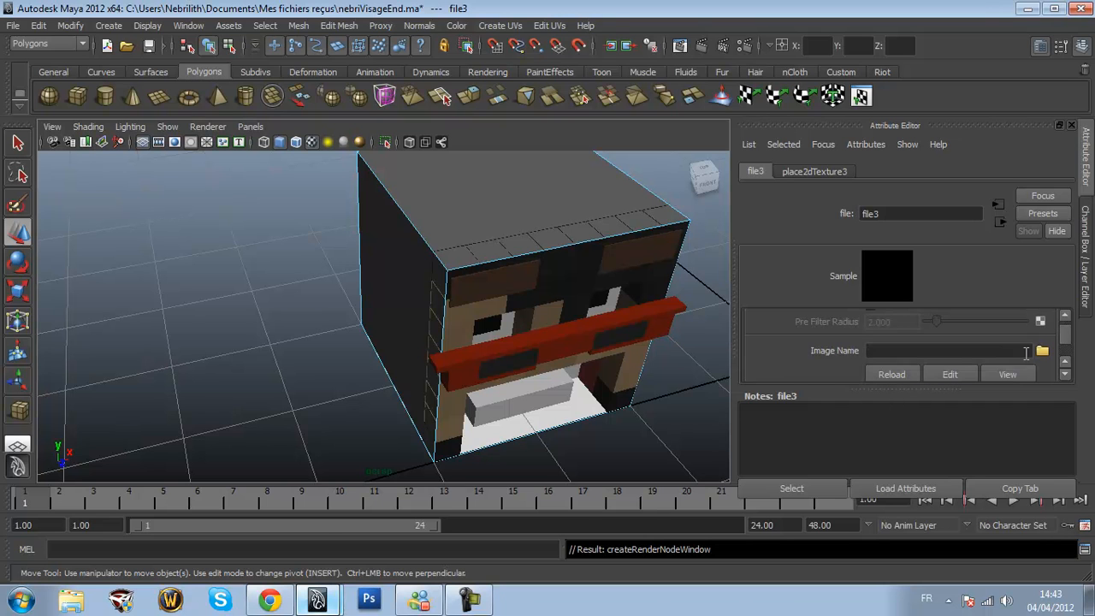
{"action": "left_click", "coordinate": [1042, 352]}
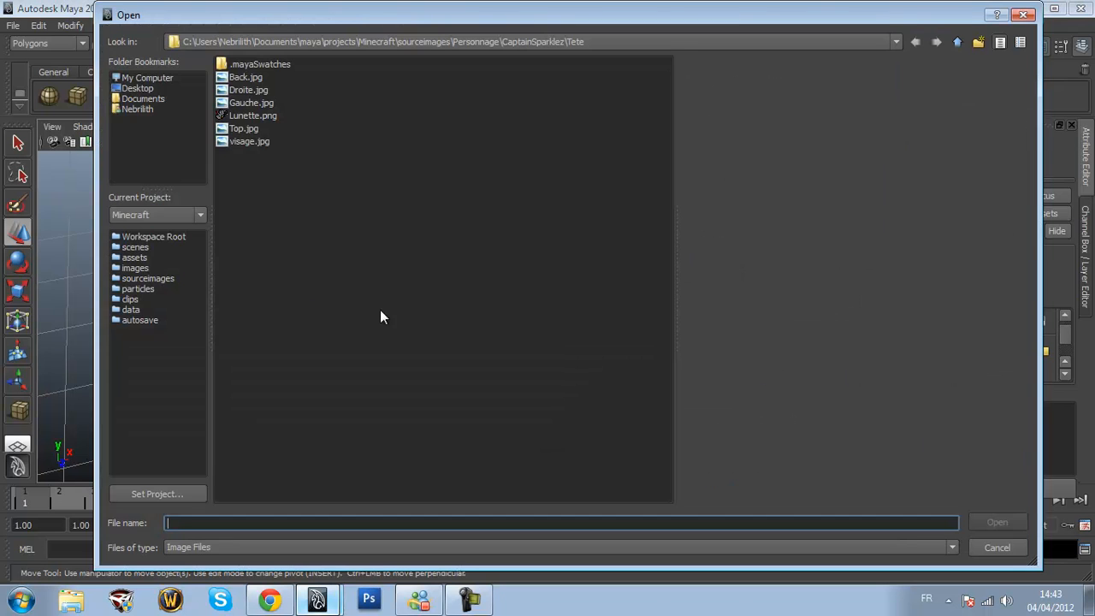
Preview the head textures, and load bot.jpg from the CaptainSparklez Corps folder as the face's texture image
{"action": "left_click", "coordinate": [246, 77]}
{"action": "left_click", "coordinate": [248, 90]}
{"action": "left_click", "coordinate": [248, 102]}
{"action": "left_click", "coordinate": [248, 128]}
{"action": "left_click", "coordinate": [251, 142]}
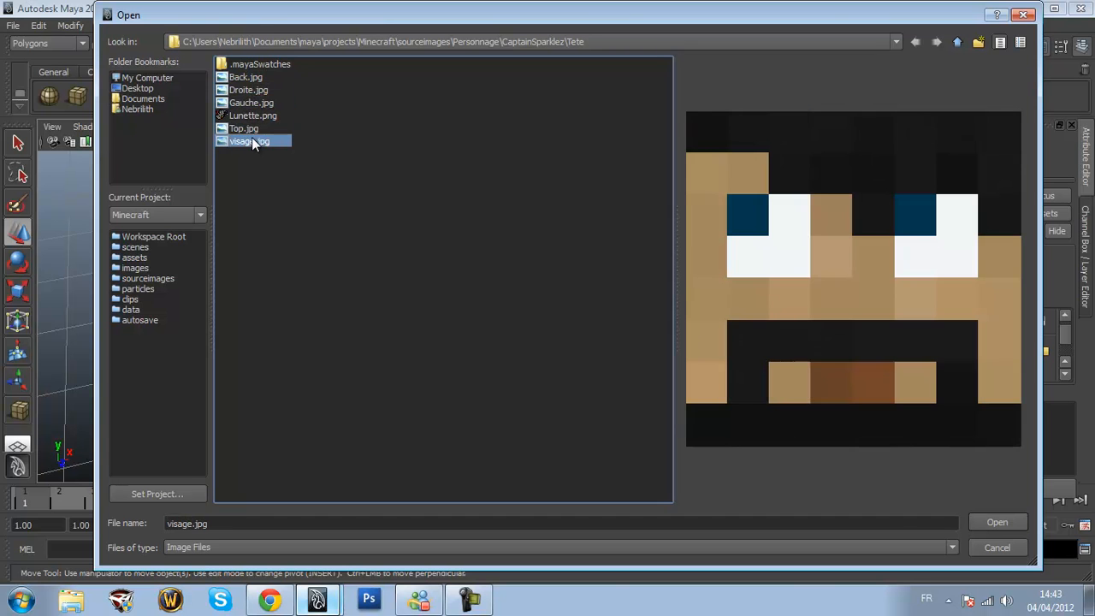
{"action": "key", "text": "BackSpace"}
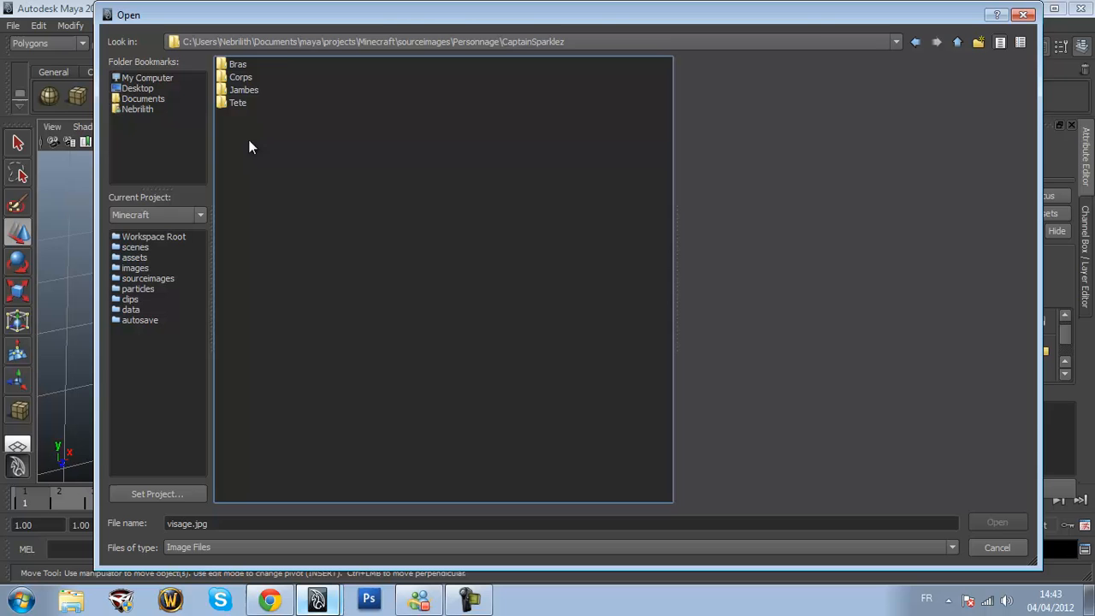
{"action": "double_click", "coordinate": [243, 77]}
{"action": "double_click", "coordinate": [242, 89]}
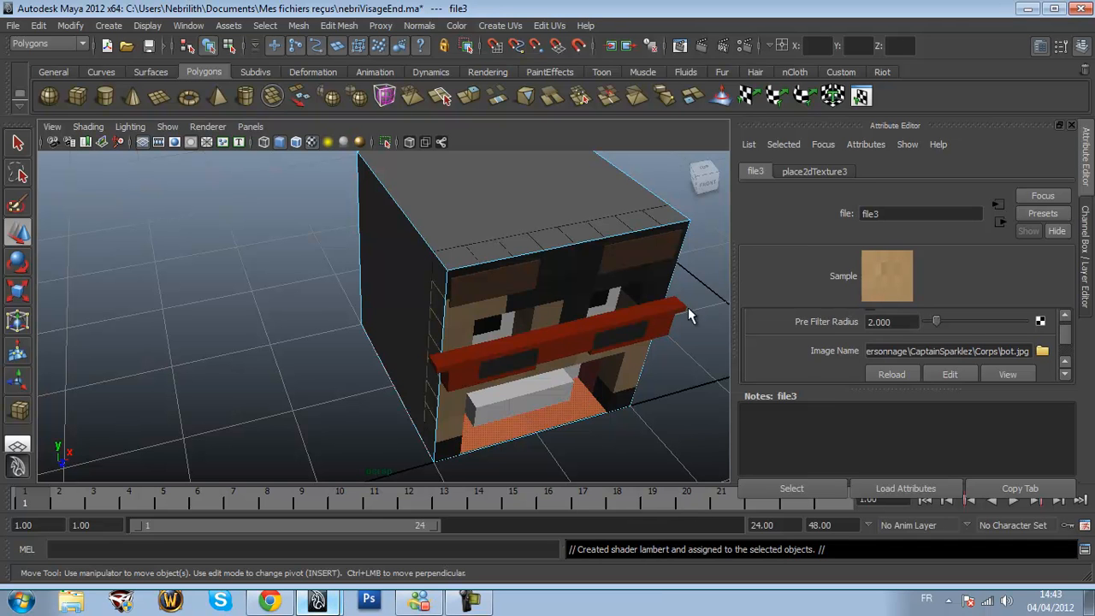
Assign a new Lambert material to the mouth's floor face, sample its colour from the beige skin, and return to object selection
{"action": "left_click", "coordinate": [709, 185]}
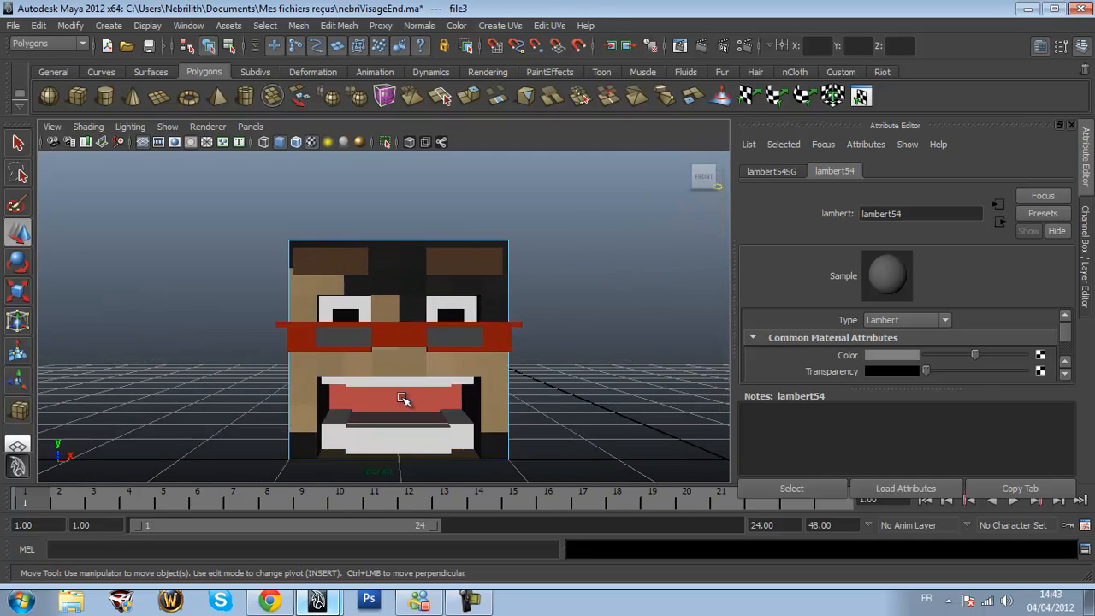
{"action": "left_click", "coordinate": [876, 354]}
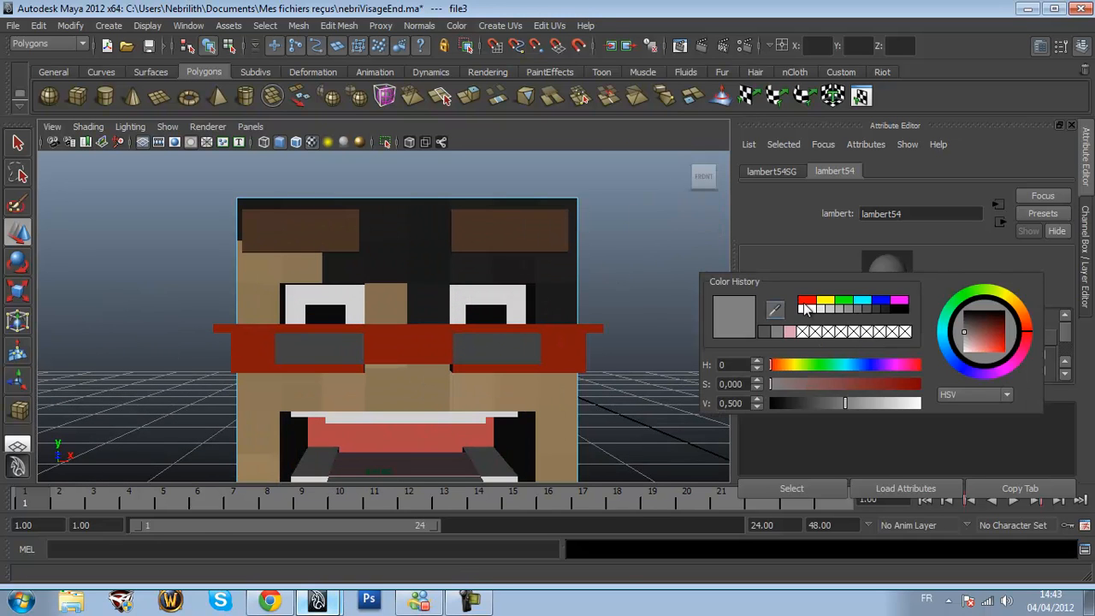
{"action": "left_click", "coordinate": [338, 391]}
{"action": "left_click_drag", "start_coordinate": [235, 254], "coordinate": [300, 320], "text": "alt"}
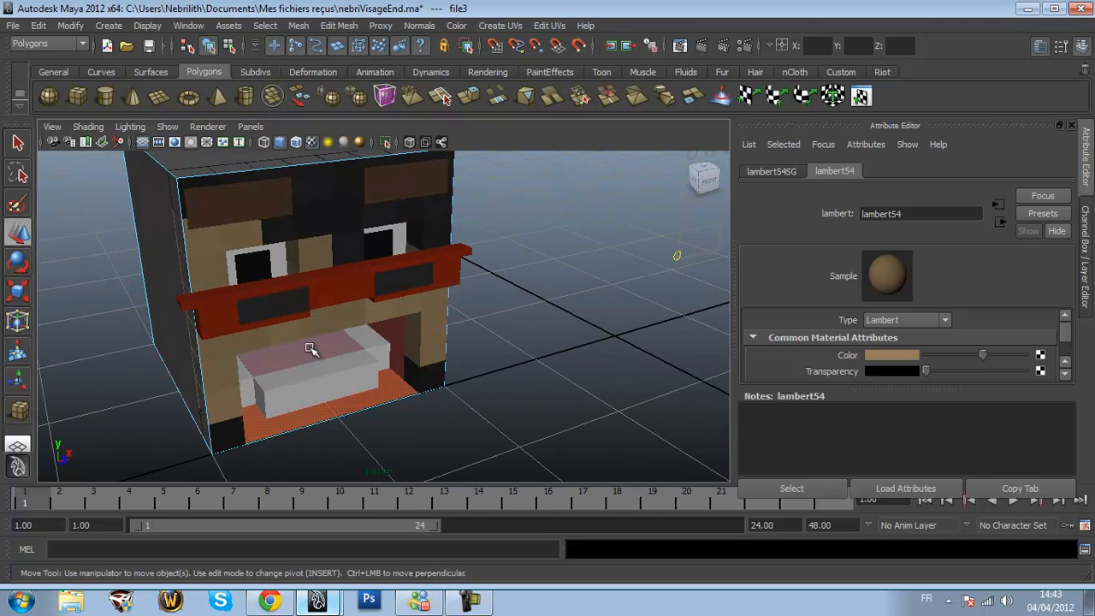
{"action": "right_click_drag", "start_coordinate": [391, 384], "coordinate": [426, 288]}
{"action": "left_click", "coordinate": [636, 292]}
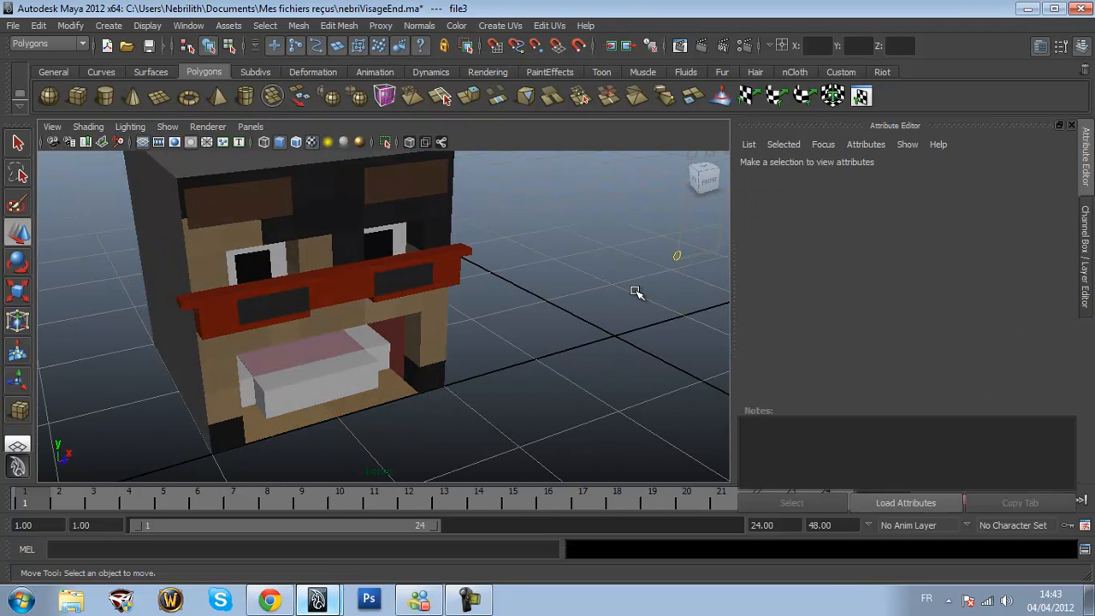
{"action": "scroll", "coordinate": [549, 291], "scroll_direction": "down", "scroll_amount": 5}
{"action": "left_click_drag", "start_coordinate": [454, 312], "coordinate": [499, 328], "text": "alt"}
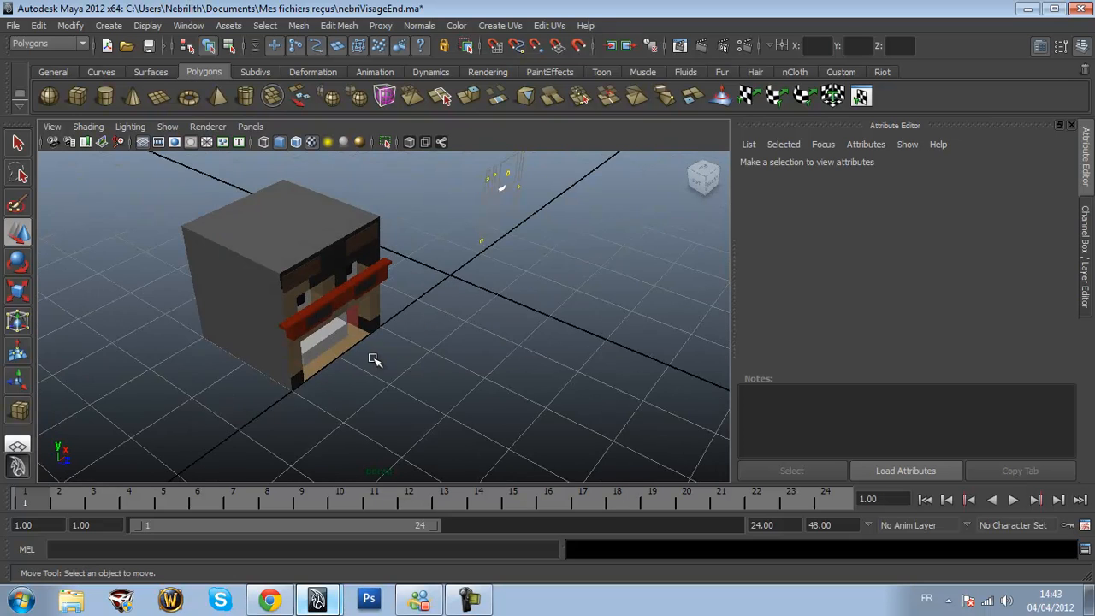
{"action": "scroll", "coordinate": [373, 359], "scroll_direction": "up", "scroll_amount": 5}
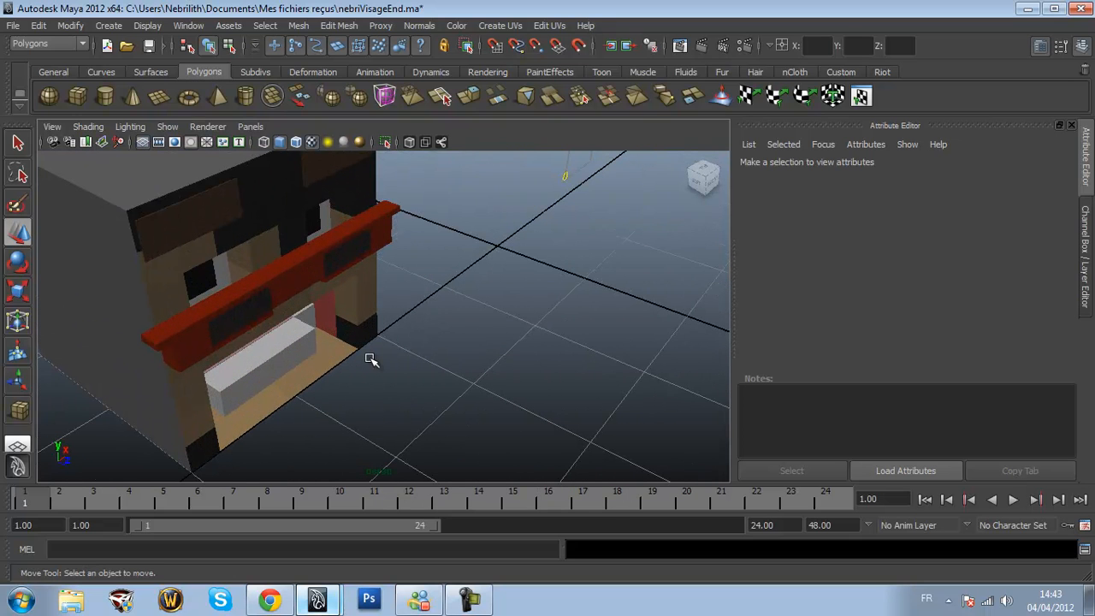
{"action": "left_click", "coordinate": [177, 329]}
{"action": "left_click", "coordinate": [496, 362]}
Draw a polygon cube about ten grid squares long, one wide and one high in front of the head, and assign the red material
{"action": "scroll", "coordinate": [496, 363], "scroll_direction": "down", "scroll_amount": 5}
{"action": "middle_click_drag", "start_coordinate": [587, 349], "coordinate": [480, 274], "text": "alt"}
{"action": "scroll", "coordinate": [480, 273], "scroll_direction": "down", "scroll_amount": 5}
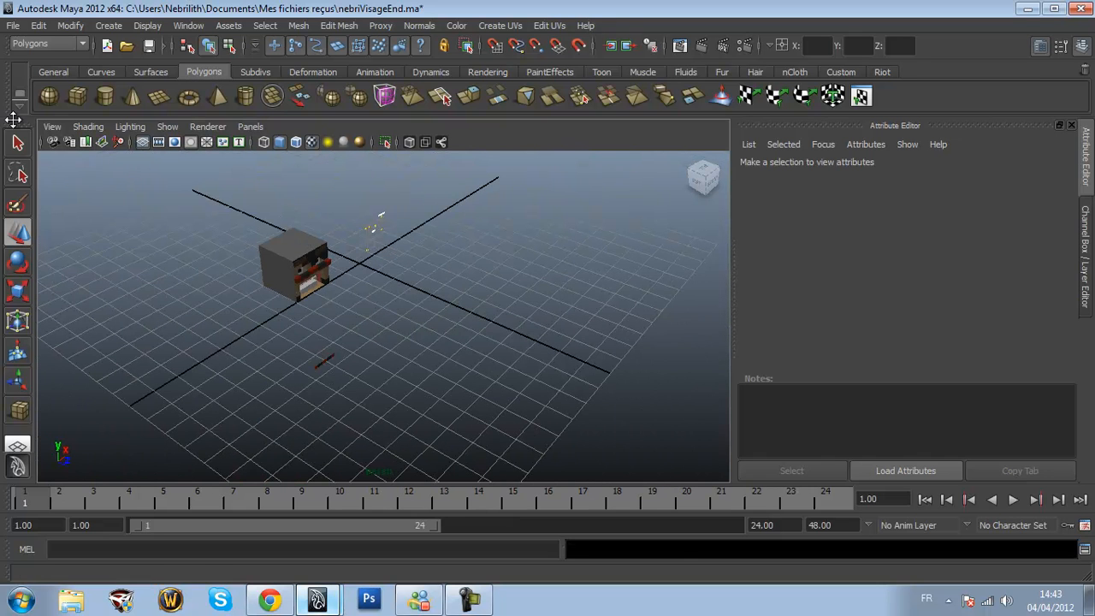
{"action": "left_click", "coordinate": [76, 97]}
{"action": "left_click", "coordinate": [1085, 256]}
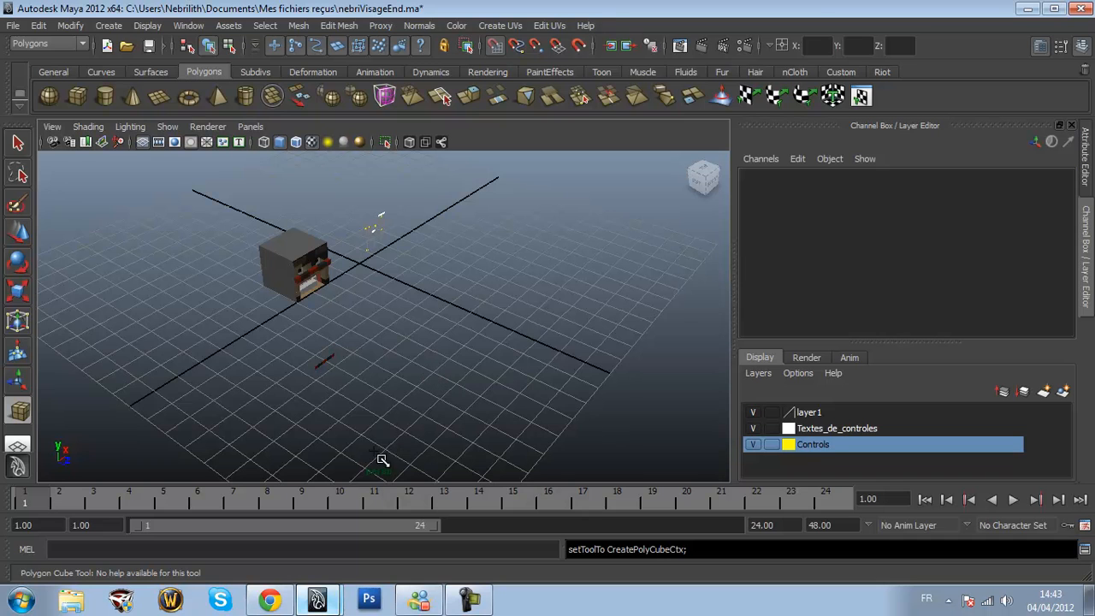
{"action": "scroll", "coordinate": [338, 469], "scroll_direction": "down", "scroll_amount": 2}
{"action": "left_click_drag", "start_coordinate": [342, 474], "coordinate": [461, 355]}
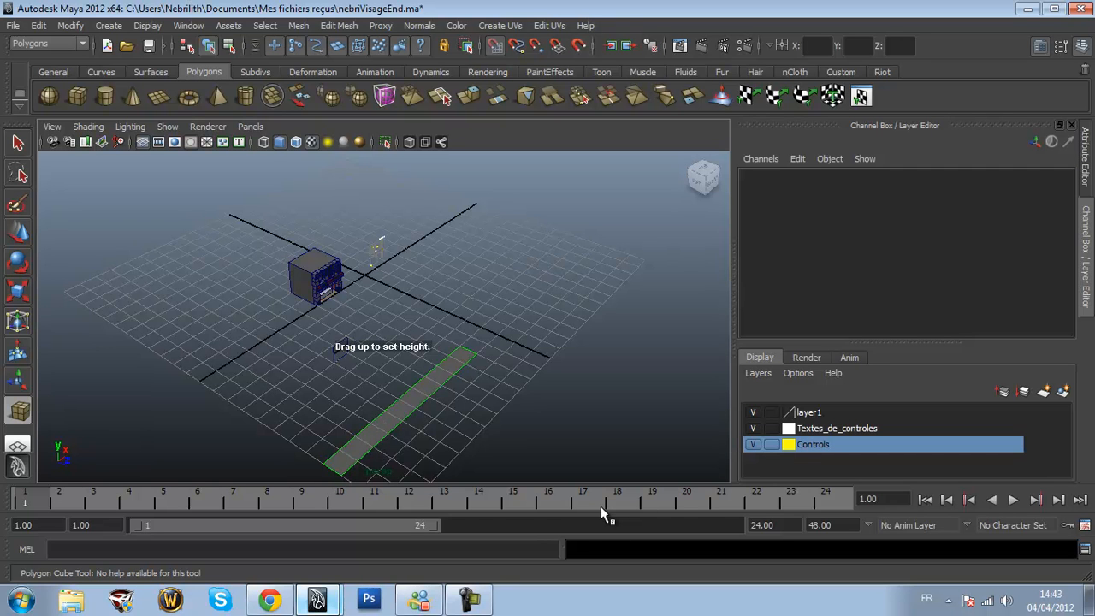
{"action": "left_click_drag", "start_coordinate": [379, 423], "coordinate": [363, 380]}
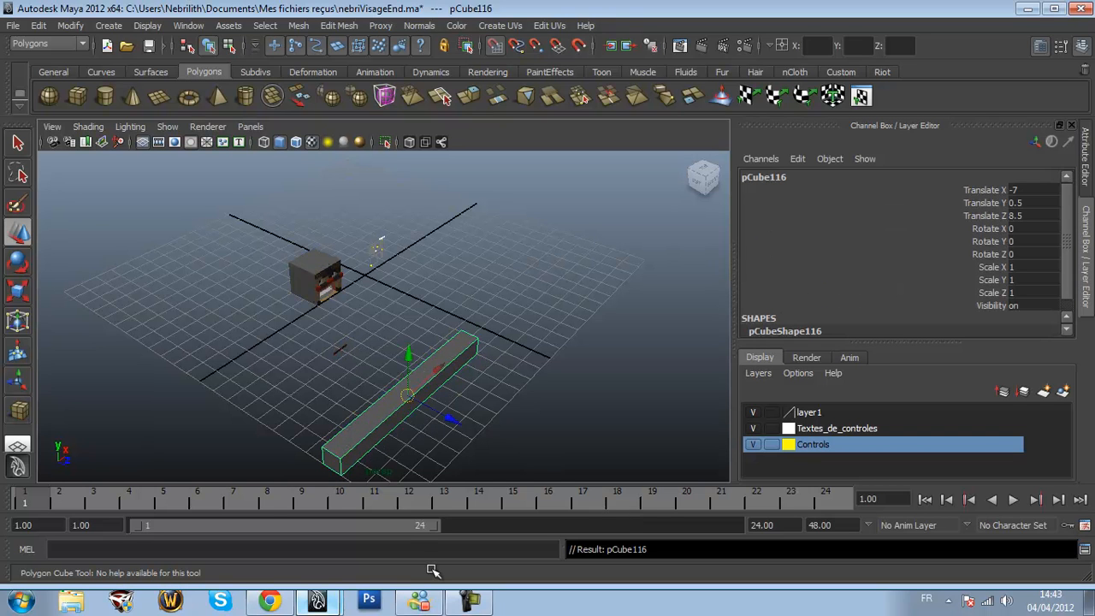
{"action": "right_click_drag", "start_coordinate": [487, 550], "coordinate": [488, 548]}
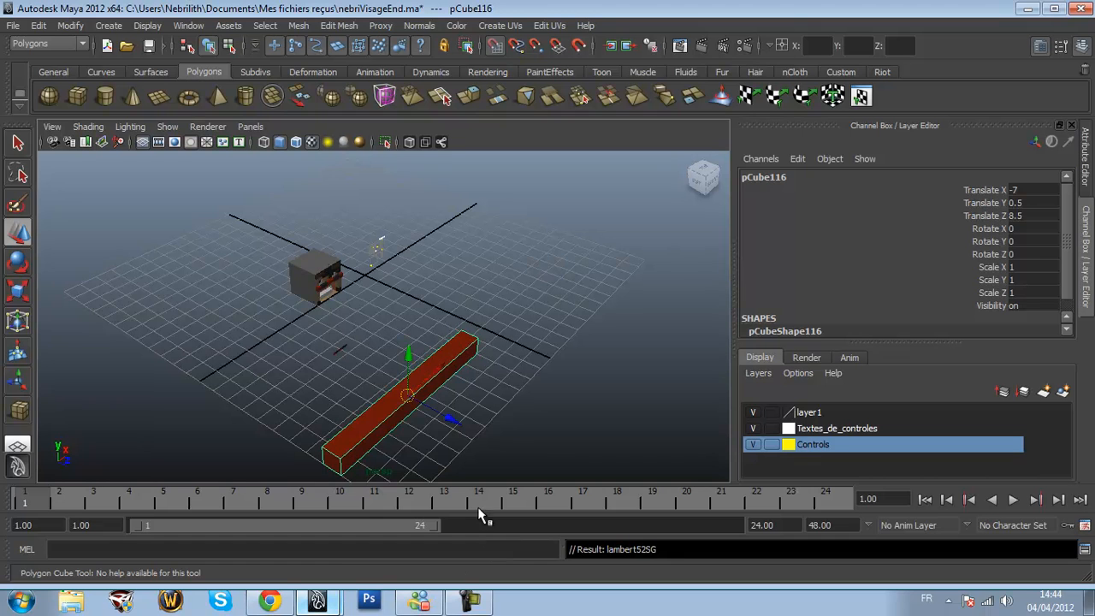
Move the new red bar's pivot to the lower front corner of its near end
{"action": "left_click", "coordinate": [700, 181]}
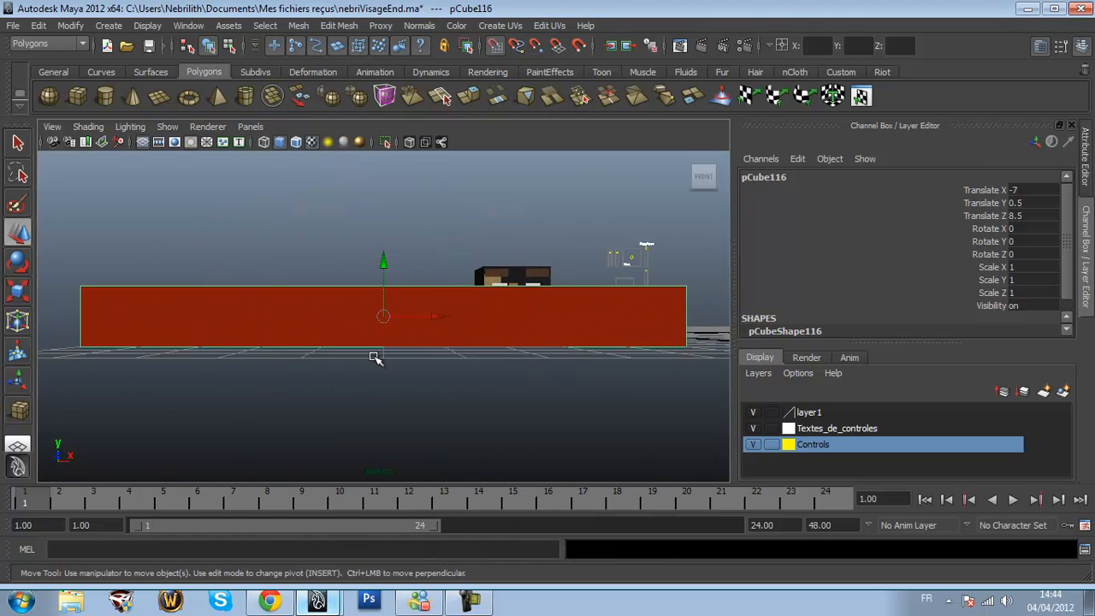
{"action": "left_click_drag", "start_coordinate": [379, 351], "coordinate": [413, 377], "text": "alt"}
{"action": "key", "text": "Insert"}
{"action": "left_click_drag", "start_coordinate": [379, 314], "coordinate": [152, 410]}
{"action": "key", "text": "Insert"}
Scale the new red bar to 0.25 in X, 0.05 in Y and 0.15 in Z
{"action": "left_click", "coordinate": [1042, 267]}
{"action": "left_click", "coordinate": [1042, 266]}
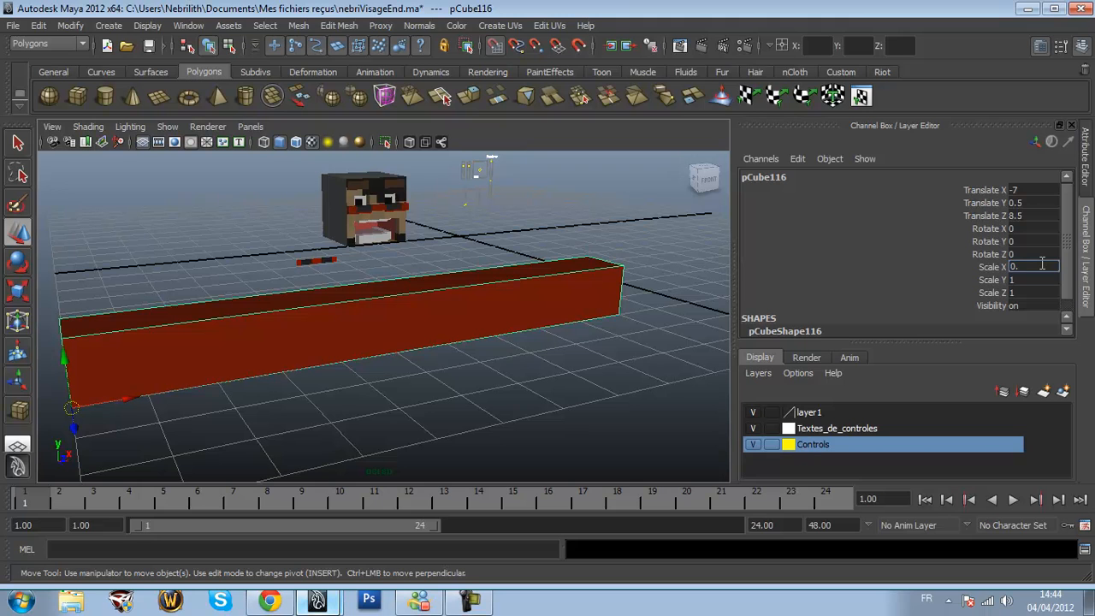
{"action": "type", "text": "0.25"}
{"action": "key", "text": "Tab"}
{"action": "type", "text": "0."}
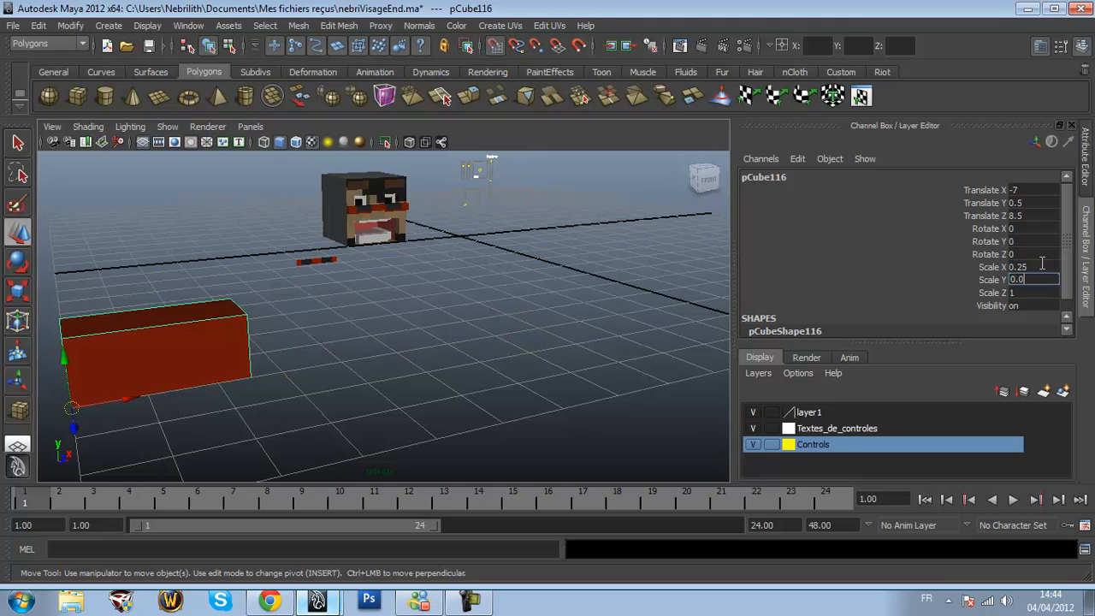
{"action": "type", "text": "05"}
{"action": "key", "text": "Tab"}
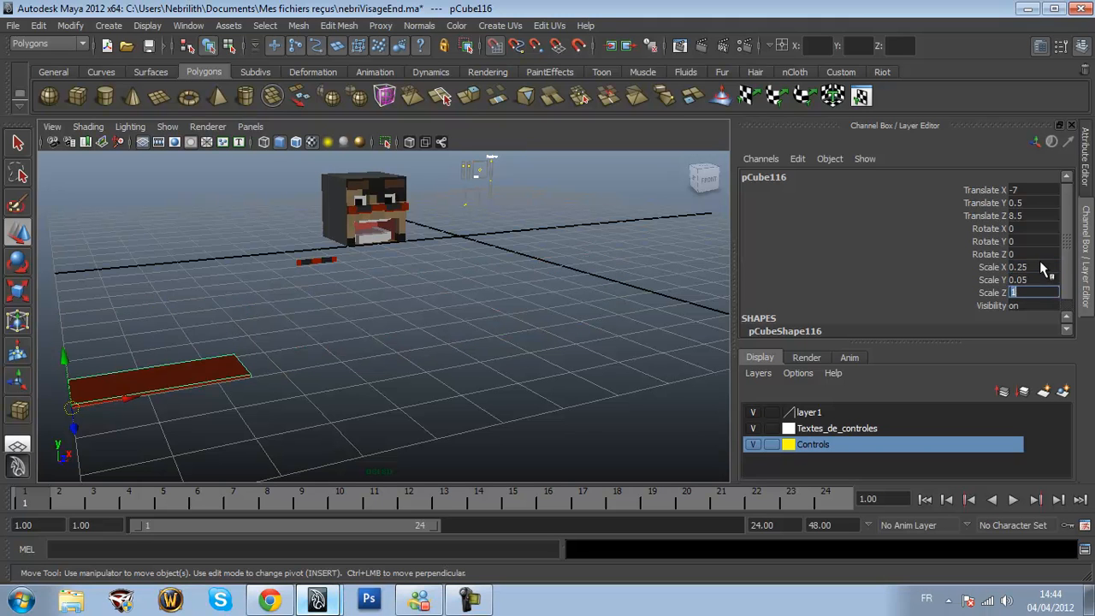
{"action": "type", "text": "0.15"}
{"action": "key", "text": "Return"}
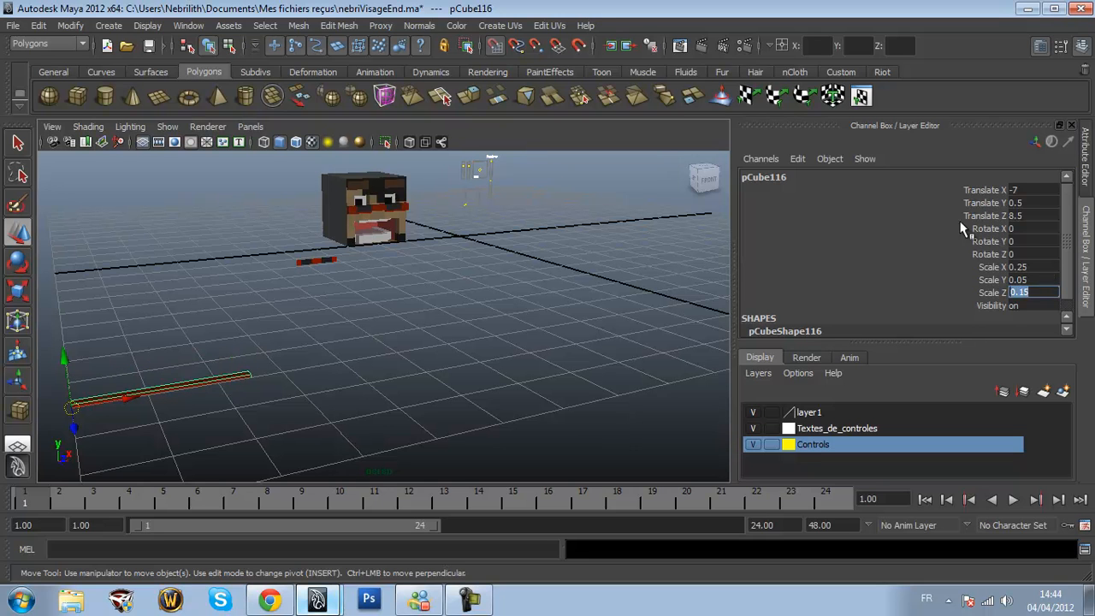
Move the thin red bar to the base of the head's front, at Translate X 1 and Translate Z -0.5
{"action": "left_click_drag", "start_coordinate": [137, 396], "coordinate": [335, 272]}
{"action": "left_click", "coordinate": [710, 182]}
{"action": "scroll", "coordinate": [396, 357], "scroll_direction": "up", "scroll_amount": 3}
{"action": "middle_click_drag", "start_coordinate": [367, 301], "coordinate": [406, 333], "text": "alt"}
{"action": "left_click_drag", "start_coordinate": [406, 333], "coordinate": [454, 317], "text": "alt"}
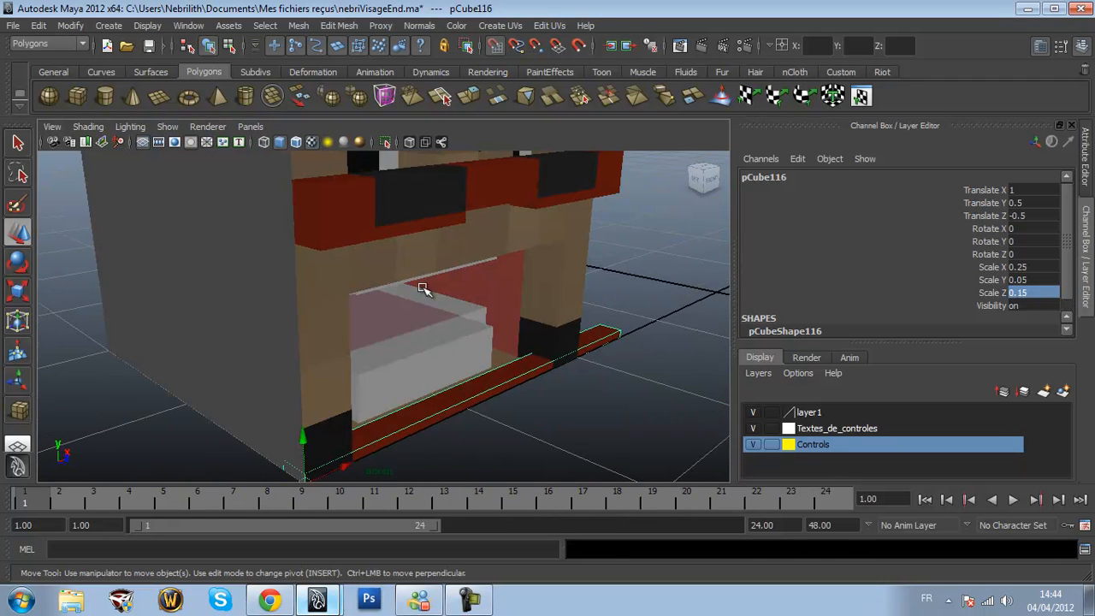
Raise the thin red bar to about 1.717 in Y and bring it forward to about -0.349 in Z, over the glasses' upper bar
{"action": "left_click_drag", "start_coordinate": [303, 438], "coordinate": [299, 117]}
{"action": "left_click", "coordinate": [712, 182]}
{"action": "scroll", "coordinate": [385, 320], "scroll_direction": "up", "scroll_amount": 5}
{"action": "left_click_drag", "start_coordinate": [314, 324], "coordinate": [436, 330], "text": "alt"}
{"action": "left_click_drag", "start_coordinate": [303, 392], "coordinate": [362, 396]}
{"action": "scroll", "coordinate": [362, 399], "scroll_direction": "up", "scroll_amount": 4}
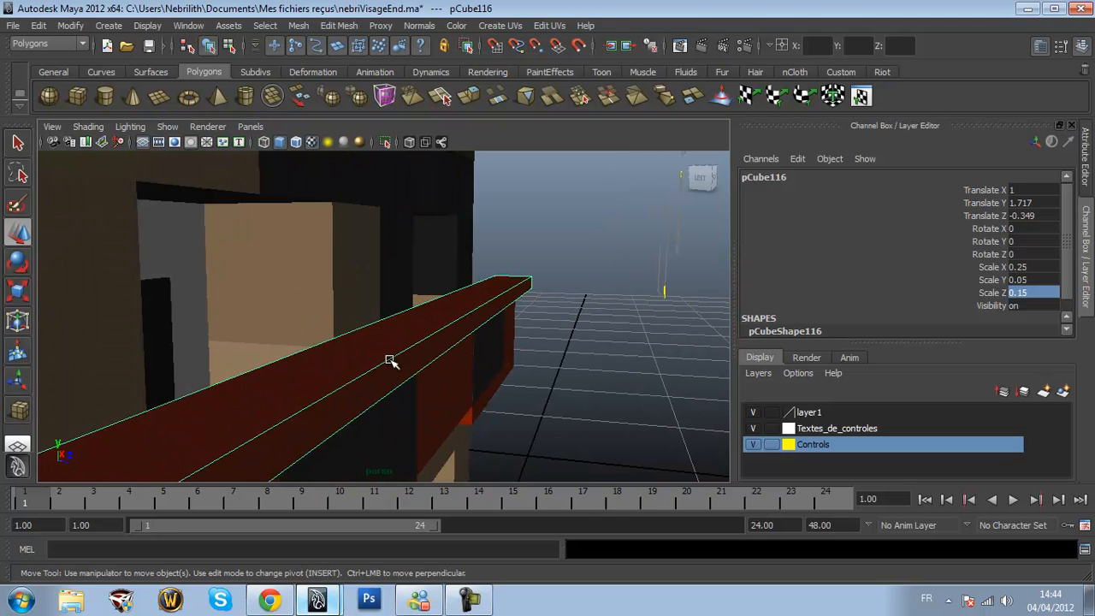
Set the thin red bar's Translate Y to 1.71 and shift it to -0.35 in Z, flush with the glasses frame
{"action": "left_click_drag", "start_coordinate": [390, 360], "coordinate": [402, 325], "text": "alt"}
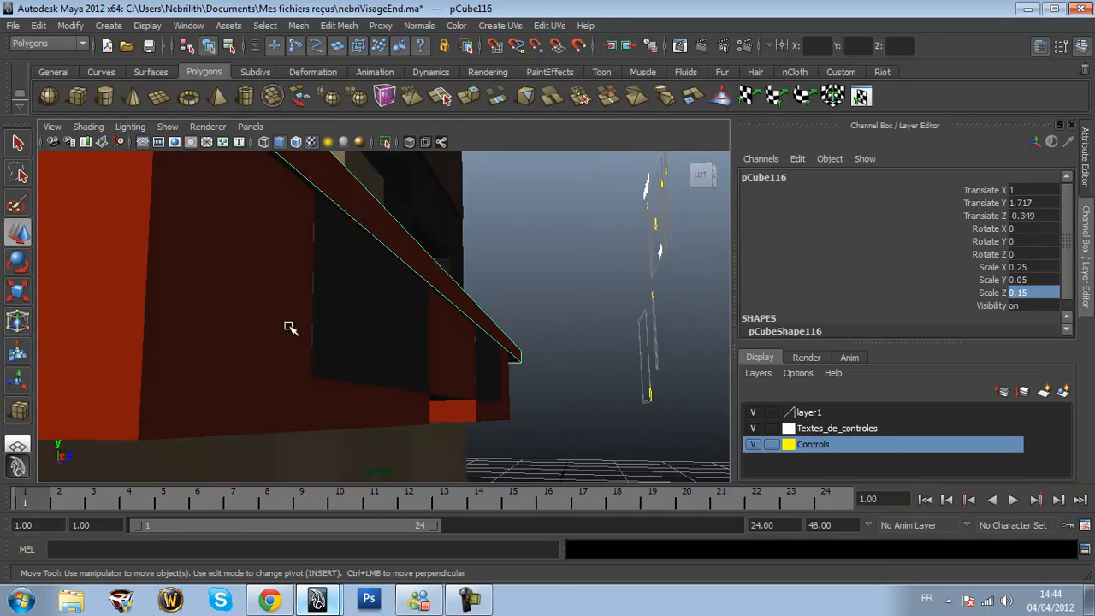
{"action": "left_click", "coordinate": [251, 303]}
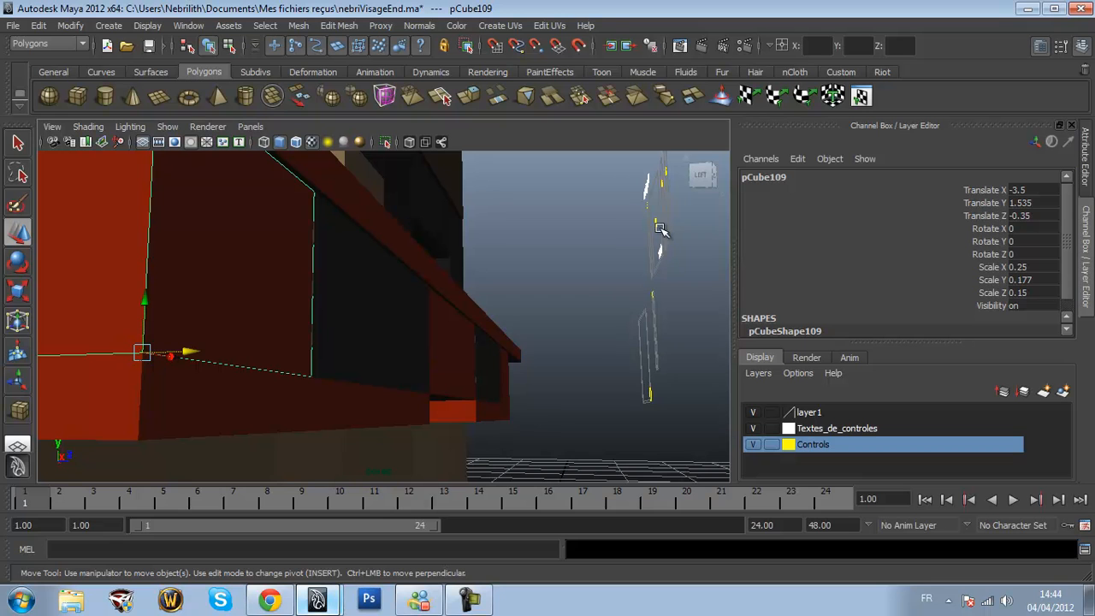
{"action": "left_click", "coordinate": [415, 255]}
{"action": "left_click_drag", "start_coordinate": [321, 329], "coordinate": [340, 341], "text": "alt"}
{"action": "left_click_drag", "start_coordinate": [439, 195], "coordinate": [451, 203]}
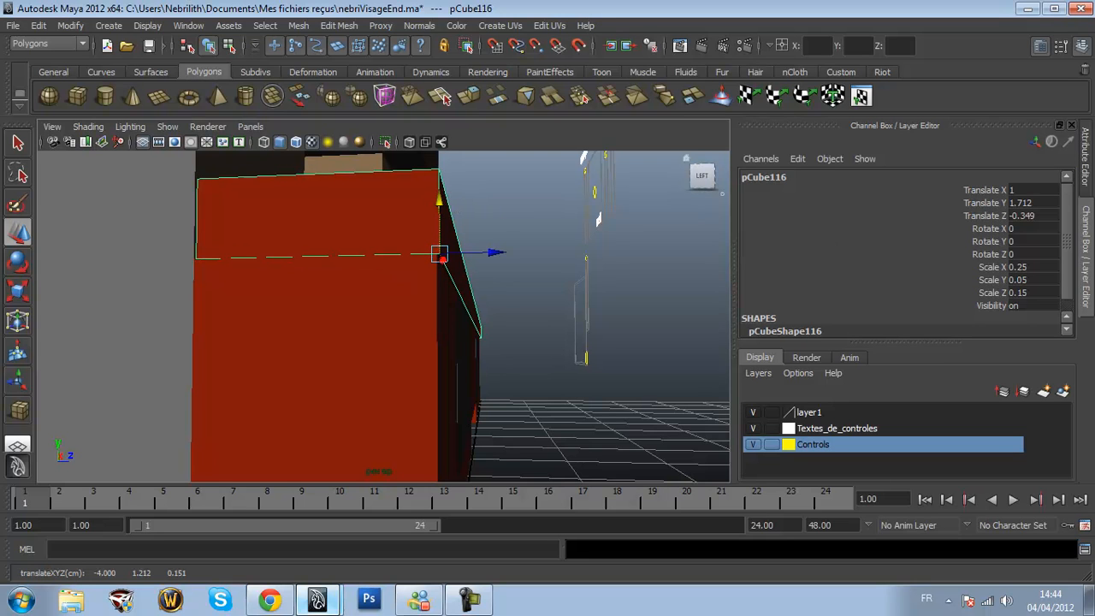
{"action": "double_click", "coordinate": [1041, 203]}
{"action": "key", "text": "BackSpace"}
{"action": "key", "text": "Return"}
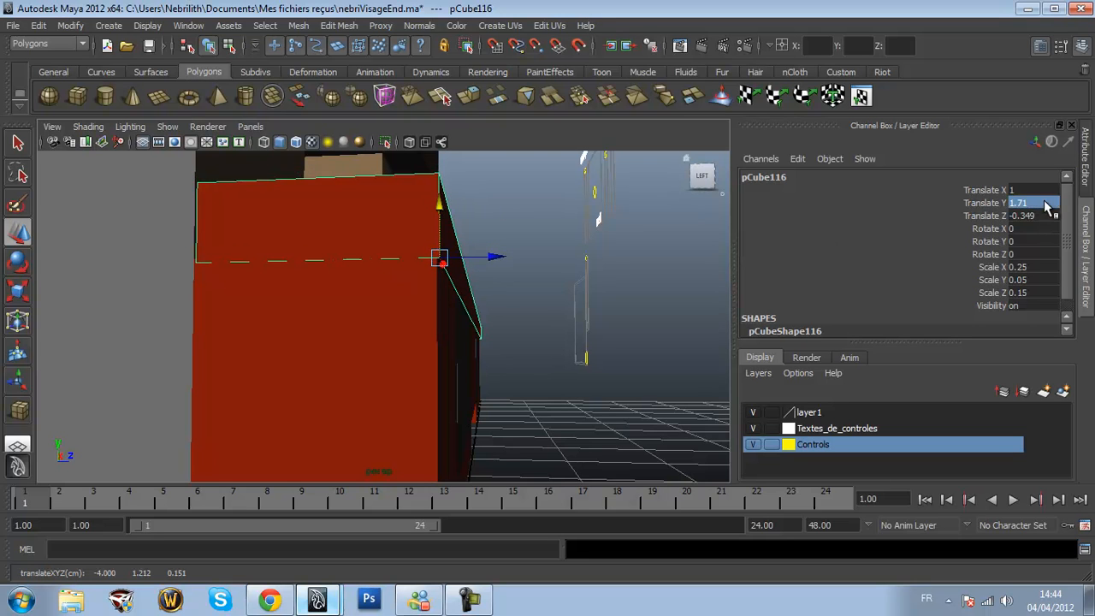
{"action": "left_click", "coordinate": [493, 257]}
{"action": "left_click_drag", "start_coordinate": [493, 257], "coordinate": [492, 257]}
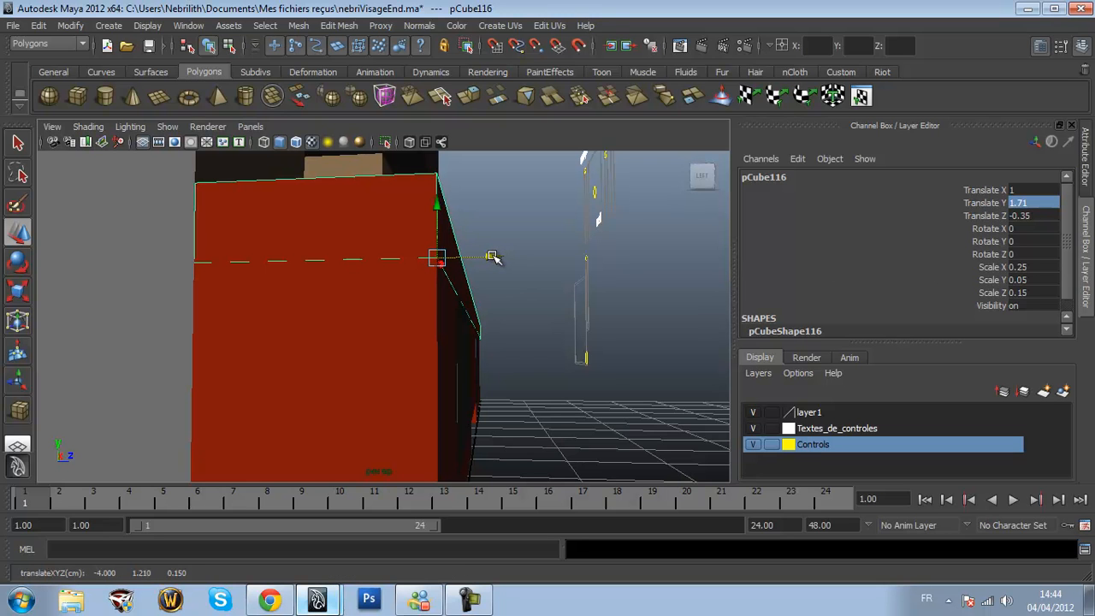
Try shifting the thin red bar sideways, with Translate X at about 0.884, 1 and 0.5
{"action": "left_click_drag", "start_coordinate": [482, 350], "coordinate": [276, 376], "text": "alt"}
{"action": "middle_click_drag", "start_coordinate": [276, 376], "coordinate": [418, 275], "text": "alt"}
{"action": "scroll", "coordinate": [360, 341], "scroll_direction": "up", "scroll_amount": 4}
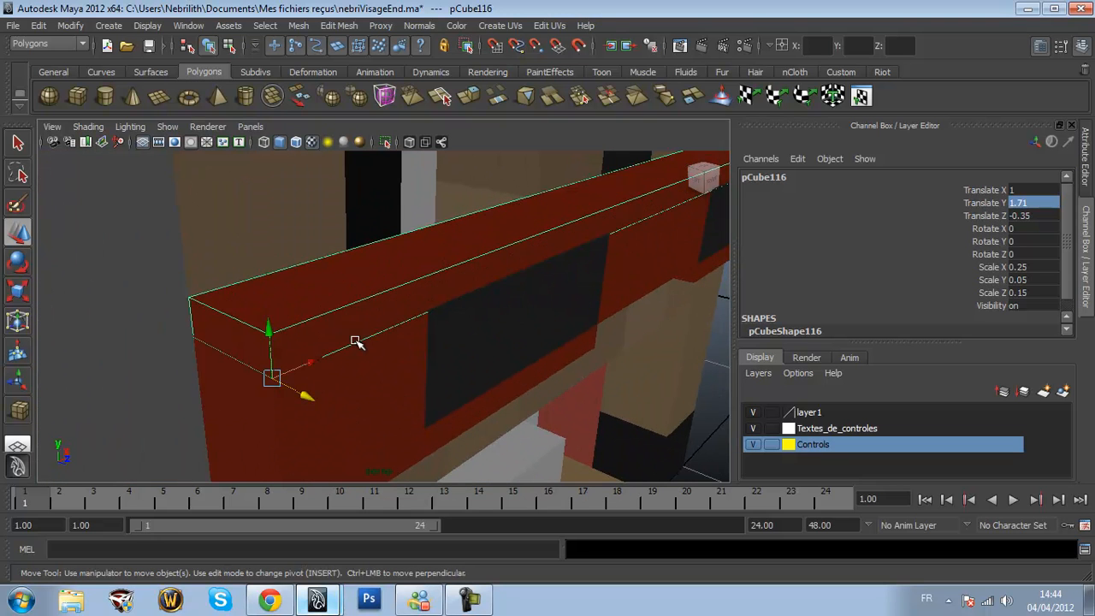
{"action": "left_click_drag", "start_coordinate": [294, 358], "coordinate": [217, 385]}
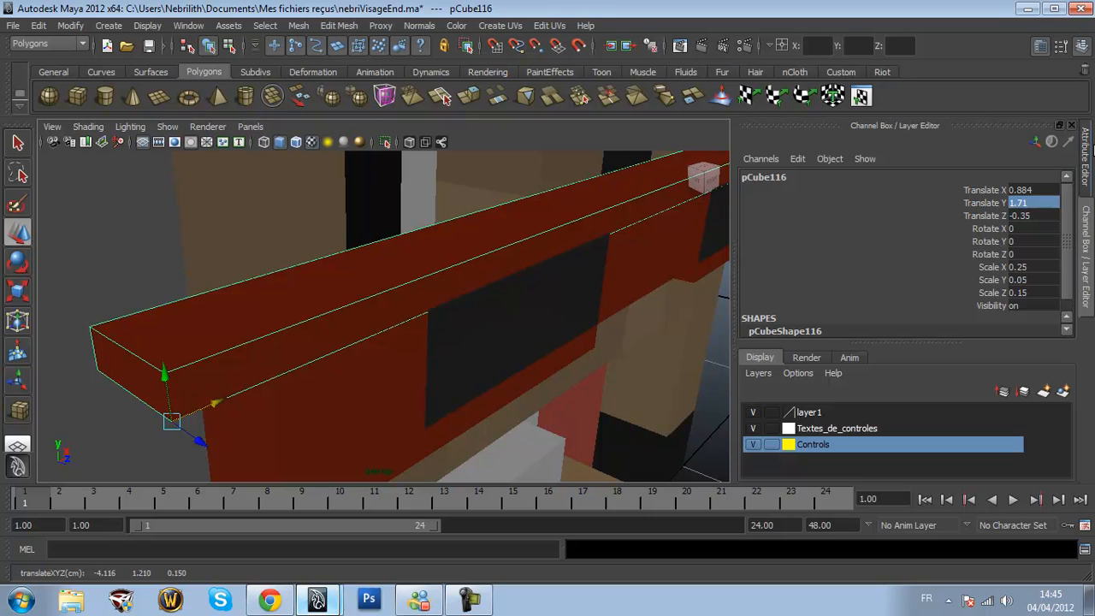
{"action": "double_click", "coordinate": [1037, 191]}
{"action": "type", "text": "1"}
{"action": "key", "text": "Return"}
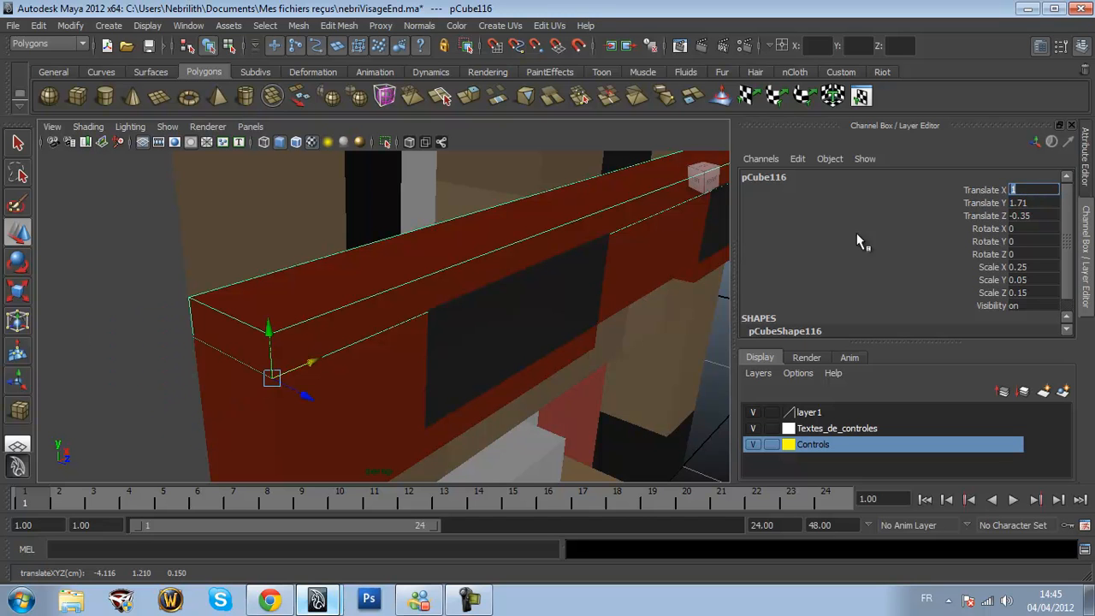
{"action": "type", "text": "0.5"}
{"action": "key", "text": "Return"}
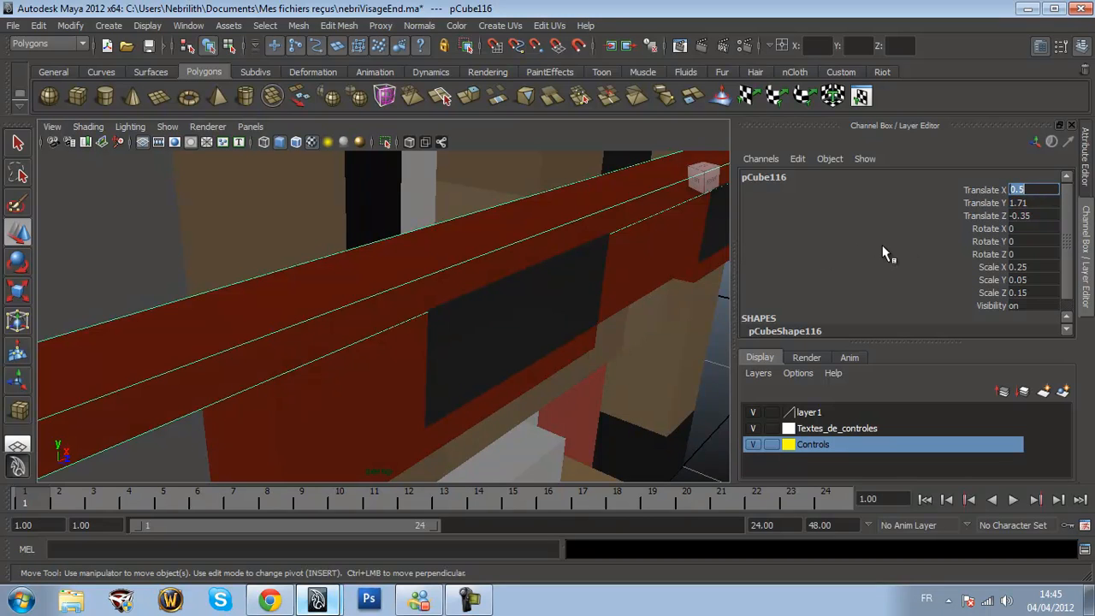
Set the thin red bar's Translate X to 0.75 so it overhangs the glasses on both sides
{"action": "scroll", "coordinate": [762, 206], "scroll_direction": "down", "scroll_amount": 1}
{"action": "scroll", "coordinate": [645, 248], "scroll_direction": "down", "scroll_amount": 4}
{"action": "left_click_drag", "start_coordinate": [635, 276], "coordinate": [567, 253], "text": "alt"}
{"action": "left_click", "coordinate": [1037, 187]}
{"action": "left_click", "coordinate": [1051, 175]}
{"action": "type", "text": "7"}
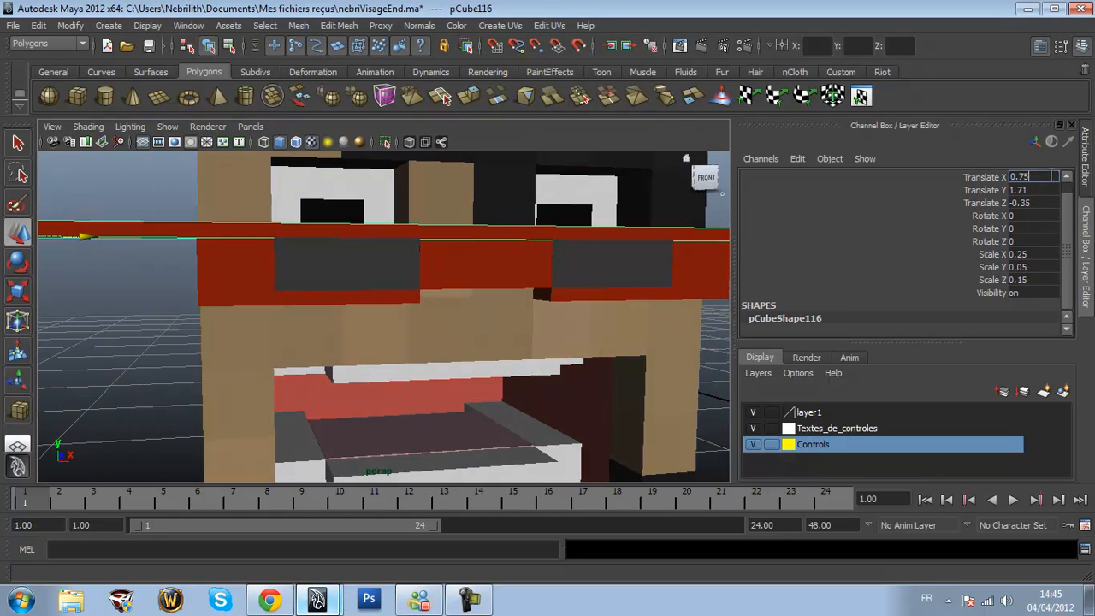
{"action": "type", "text": "5"}
{"action": "key", "text": "Return"}
{"action": "scroll", "coordinate": [574, 163], "scroll_direction": "down", "scroll_amount": 4}
Shorten the thin red bar over the glasses to about 0.225 in Scale X
{"action": "left_click", "coordinate": [632, 231]}
{"action": "left_click_drag", "start_coordinate": [634, 232], "coordinate": [587, 321], "text": "alt"}
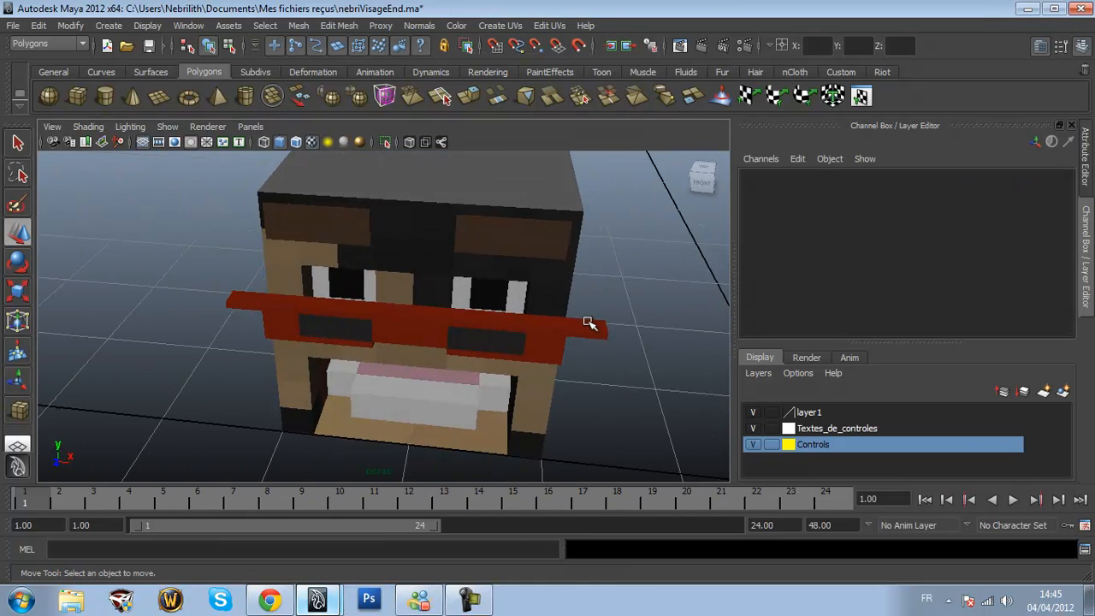
{"action": "left_click", "coordinate": [586, 321]}
{"action": "left_click", "coordinate": [18, 291]}
{"action": "left_click_drag", "start_coordinate": [298, 315], "coordinate": [292, 315]}
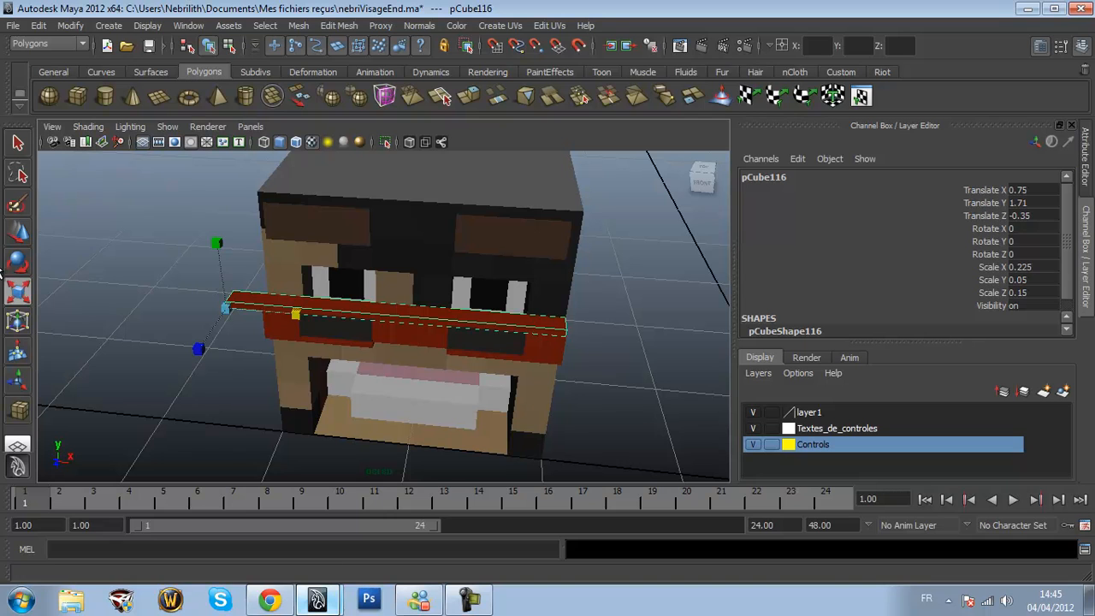
Centre the thin red bar over the glasses by setting its Translate X to 0.875, and deselect it
{"action": "left_click", "coordinate": [18, 232]}
{"action": "left_click_drag", "start_coordinate": [277, 313], "coordinate": [293, 315]}
{"action": "double_click", "coordinate": [1037, 190]}
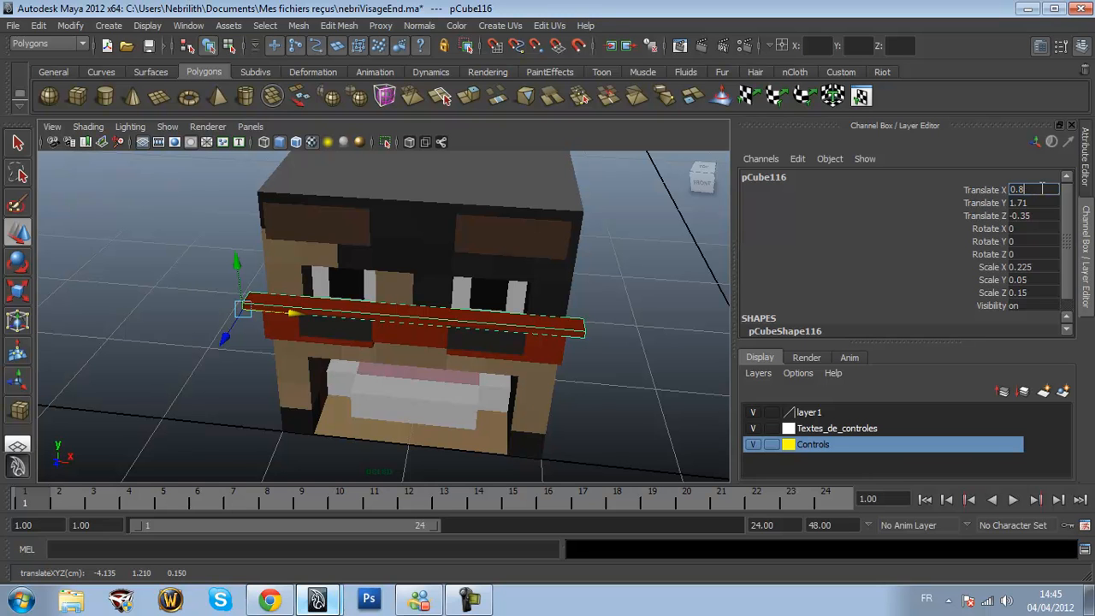
{"action": "type", "text": "0.875"}
{"action": "key", "text": "Return"}
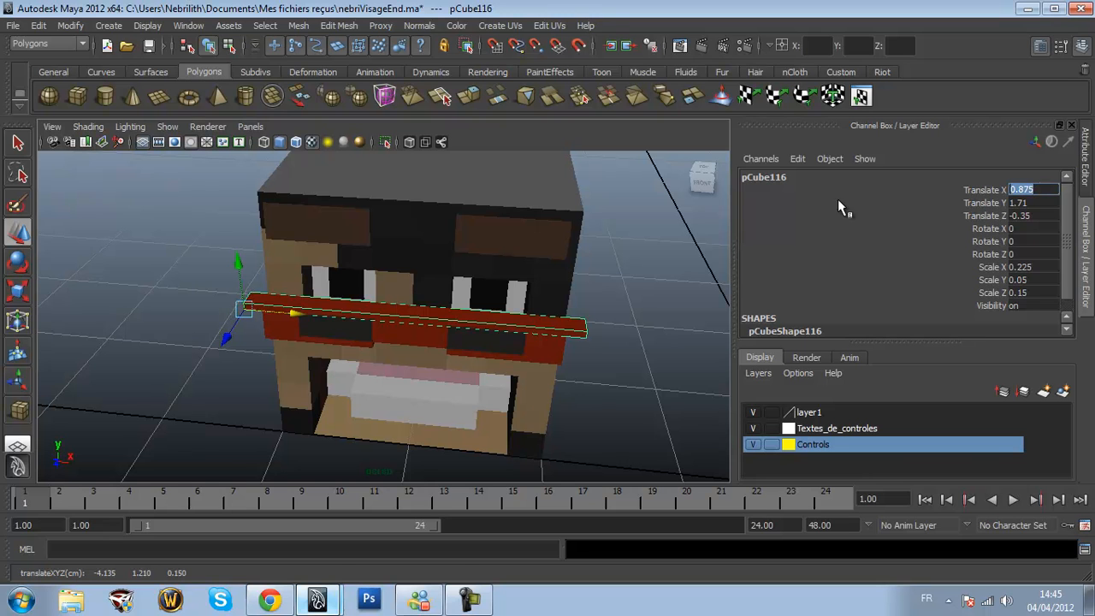
{"action": "left_click", "coordinate": [687, 358]}
Examine the red glasses frame from the side and from farther away with the whole head in view
{"action": "left_click_drag", "start_coordinate": [469, 368], "coordinate": [573, 344], "text": "alt"}
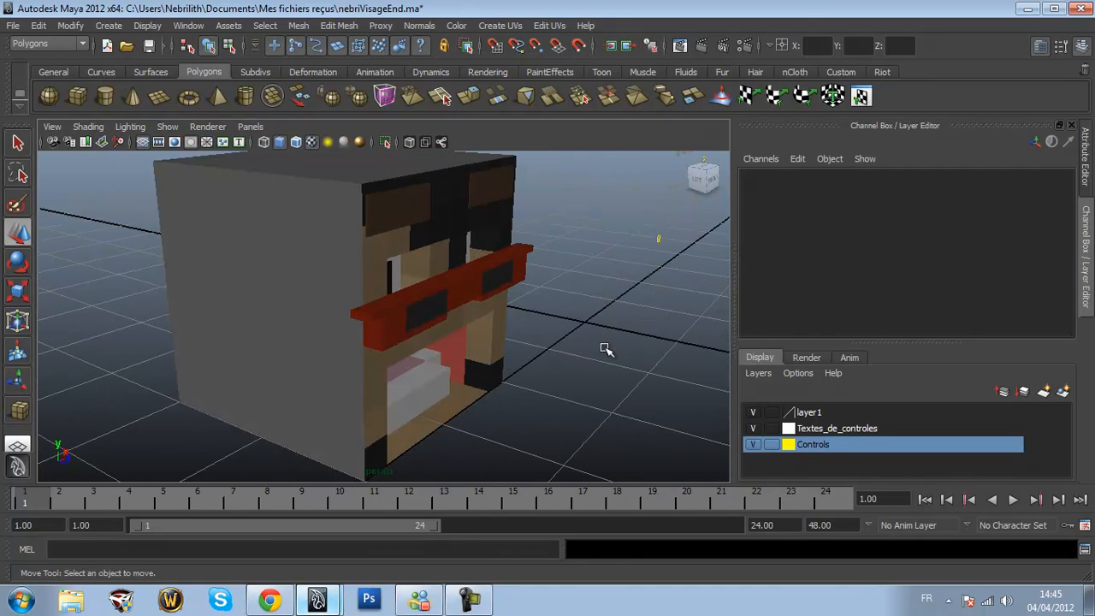
{"action": "middle_click_drag", "start_coordinate": [574, 345], "coordinate": [511, 266], "text": "alt"}
{"action": "left_click_drag", "start_coordinate": [510, 266], "coordinate": [525, 271], "text": "alt"}
{"action": "middle_click_drag", "start_coordinate": [526, 271], "coordinate": [320, 213], "text": "alt"}
{"action": "scroll", "coordinate": [320, 213], "scroll_direction": "down", "scroll_amount": 5}
{"action": "scroll", "coordinate": [274, 246], "scroll_direction": "up", "scroll_amount": 4}
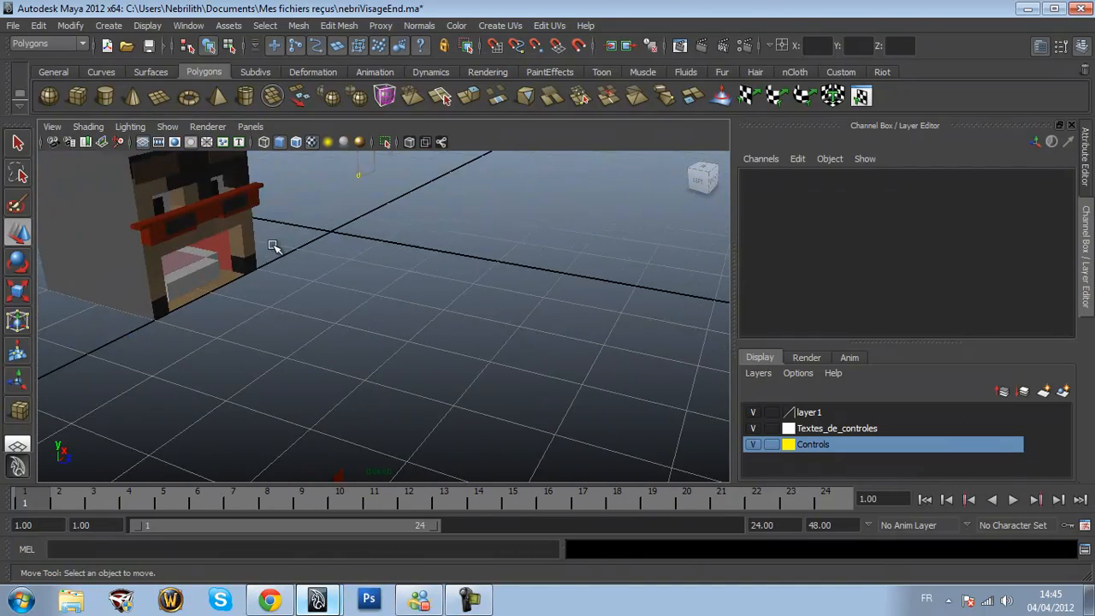
{"action": "scroll", "coordinate": [274, 246], "scroll_direction": "down", "scroll_amount": 3}
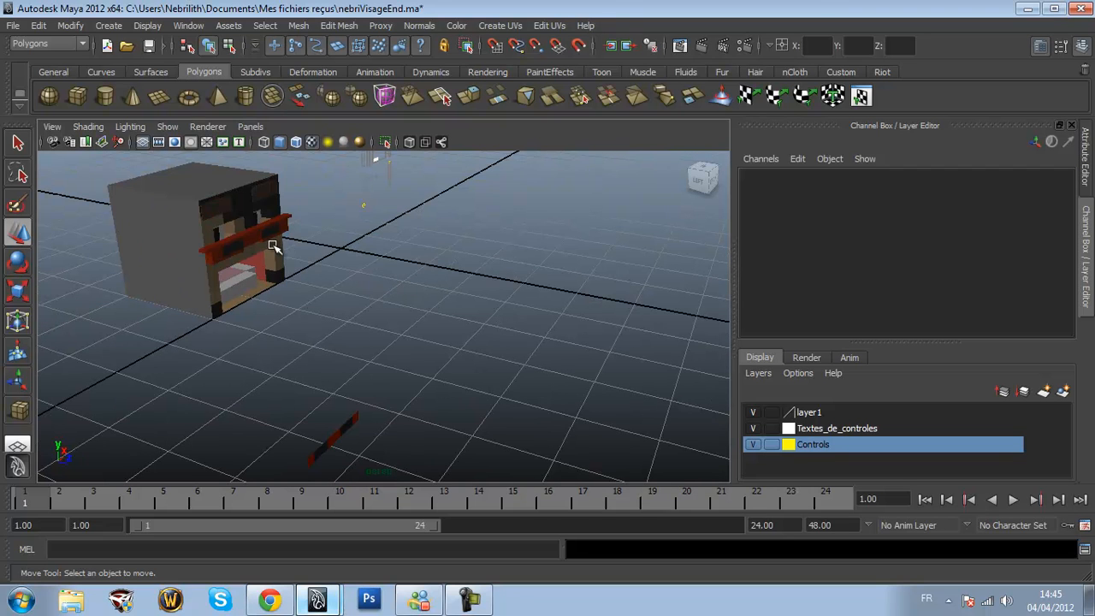
{"action": "left_click", "coordinate": [467, 601]}
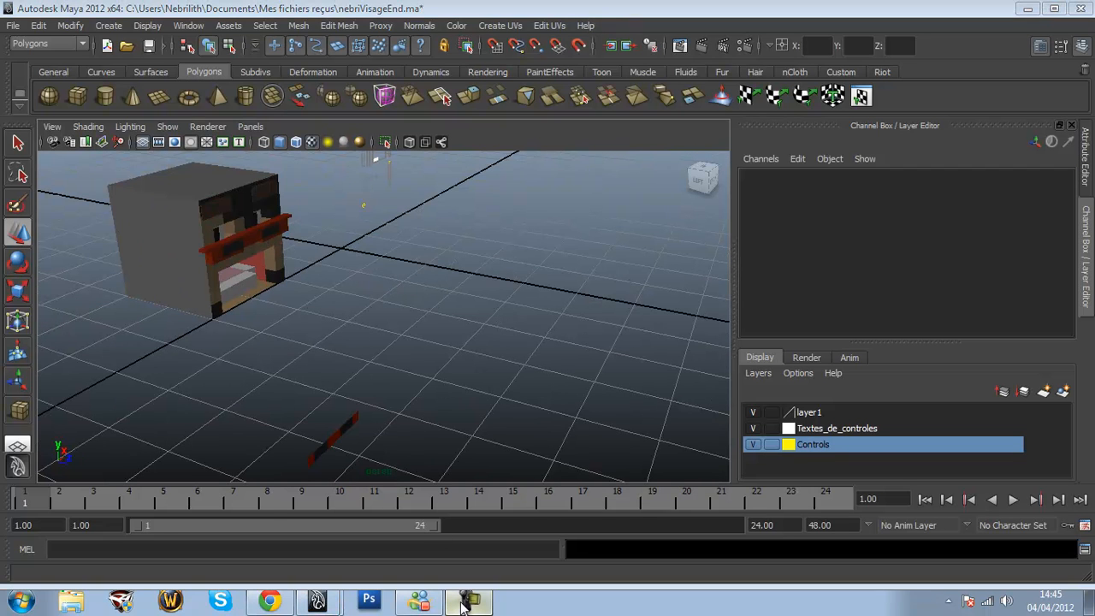
{"action": "left_click", "coordinate": [448, 387]}
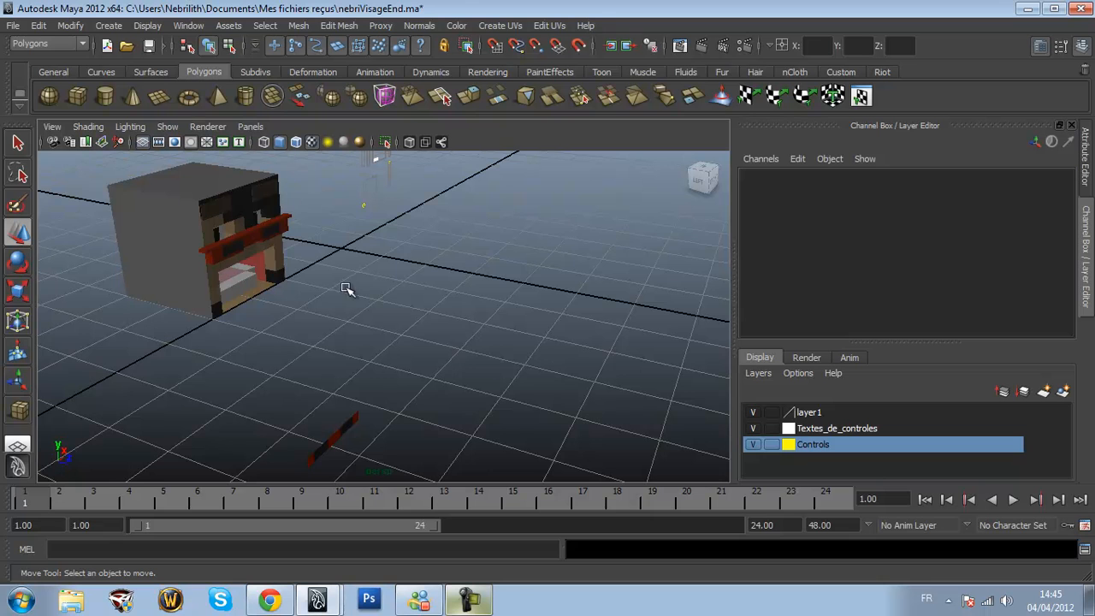
{"action": "scroll", "coordinate": [486, 296], "scroll_direction": "up", "scroll_amount": 3}
{"action": "scroll", "coordinate": [486, 297], "scroll_direction": "down", "scroll_amount": 3}
{"action": "scroll", "coordinate": [486, 297], "scroll_direction": "down", "scroll_amount": 3}
{"action": "scroll", "coordinate": [365, 252], "scroll_direction": "up", "scroll_amount": 3}
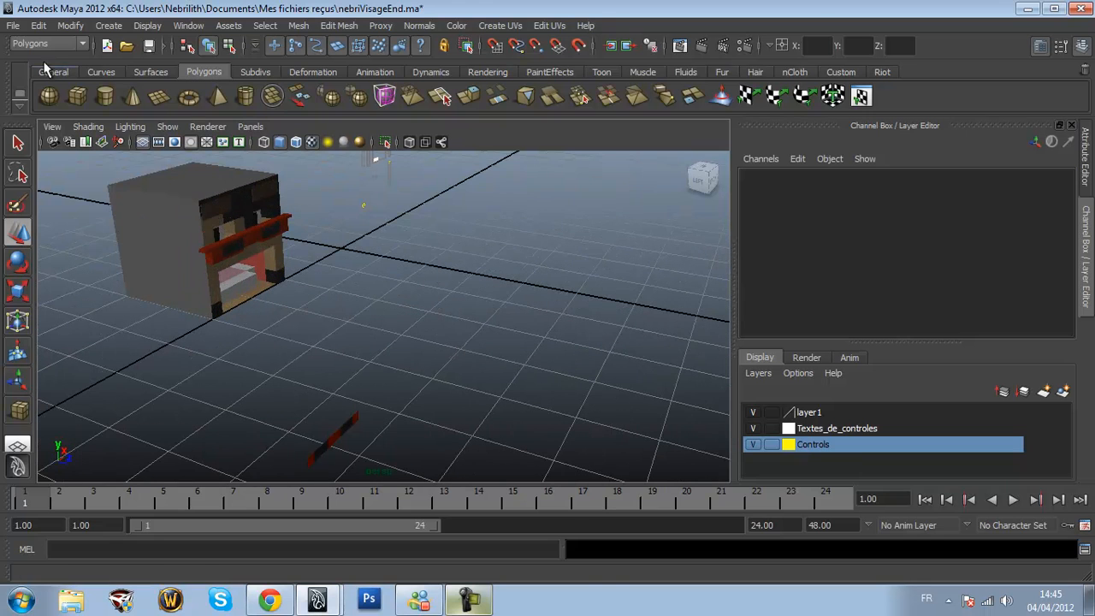
Create a long polygon cube on the grid in front of the head and assign it the existing red material
{"action": "left_click", "coordinate": [78, 96]}
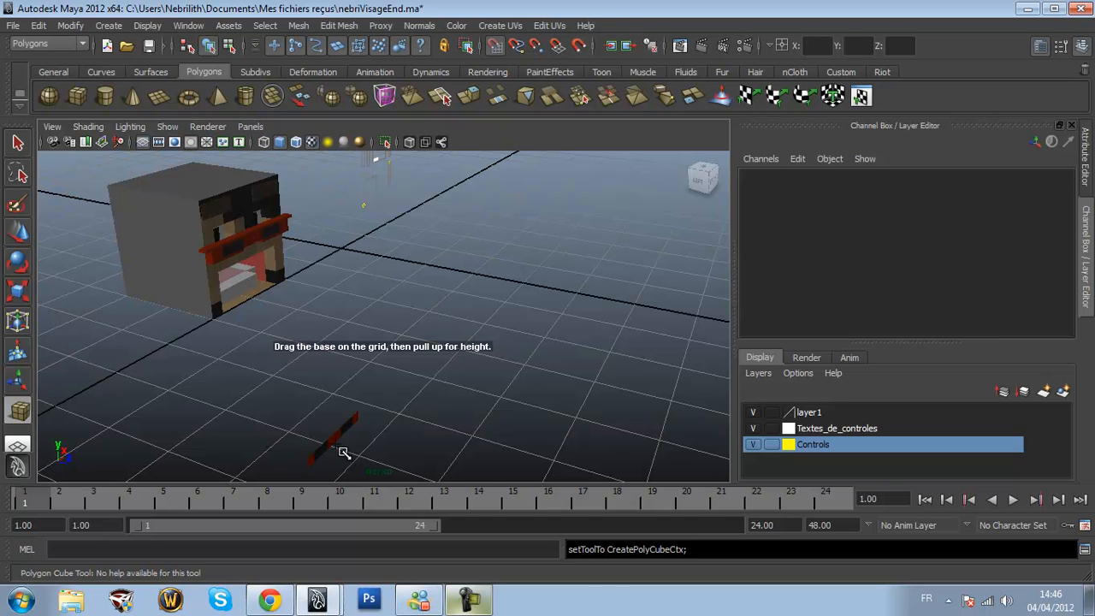
{"action": "left_click_drag", "start_coordinate": [339, 353], "coordinate": [664, 414]}
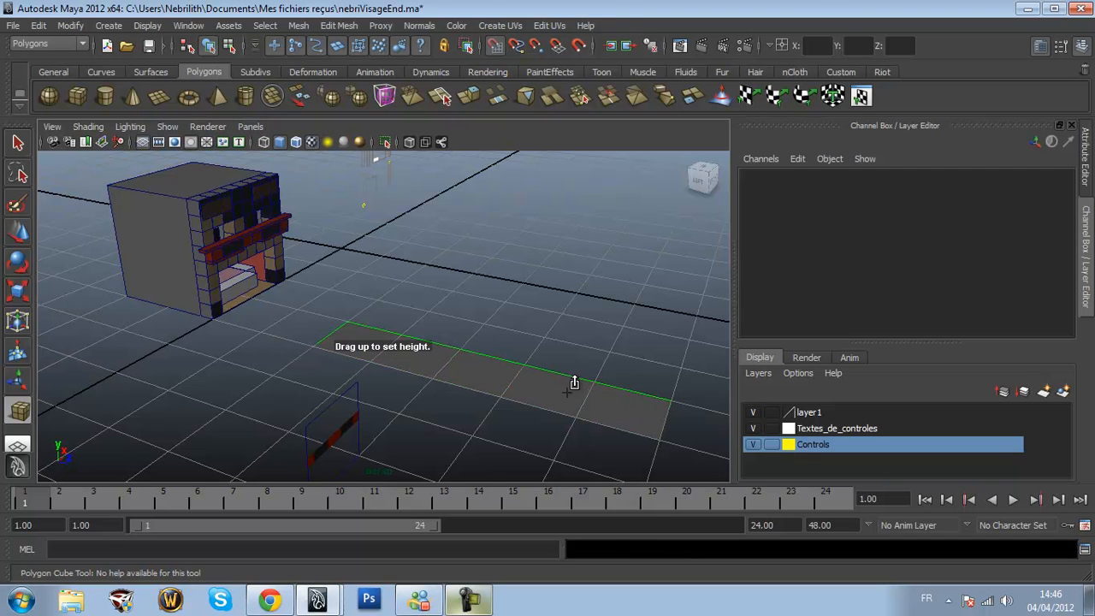
{"action": "left_click_drag", "start_coordinate": [565, 354], "coordinate": [538, 318]}
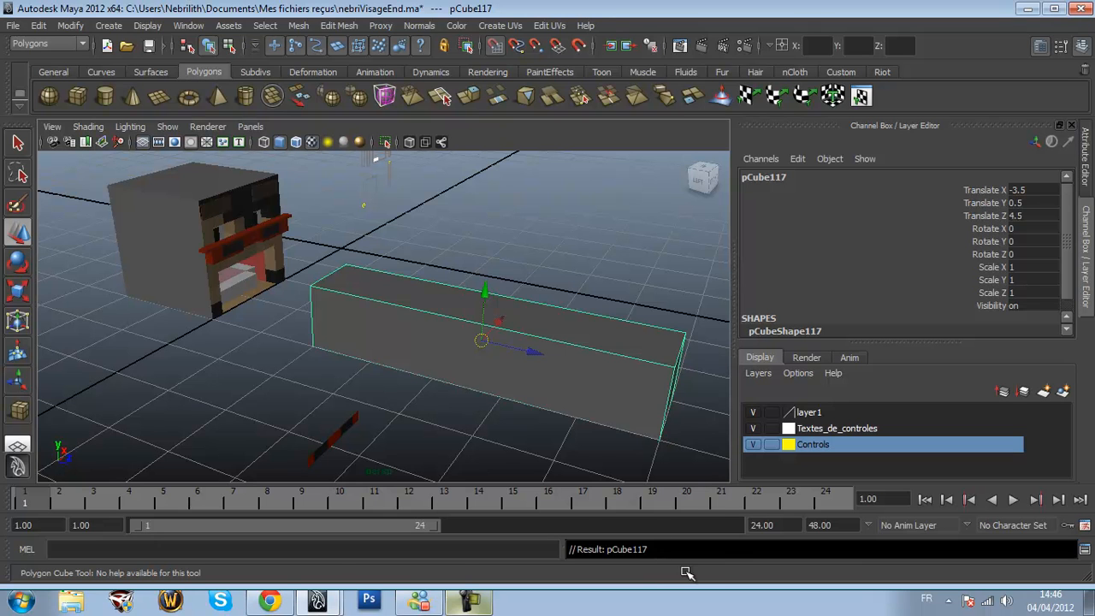
{"action": "right_click_drag", "start_coordinate": [727, 556], "coordinate": [727, 556]}
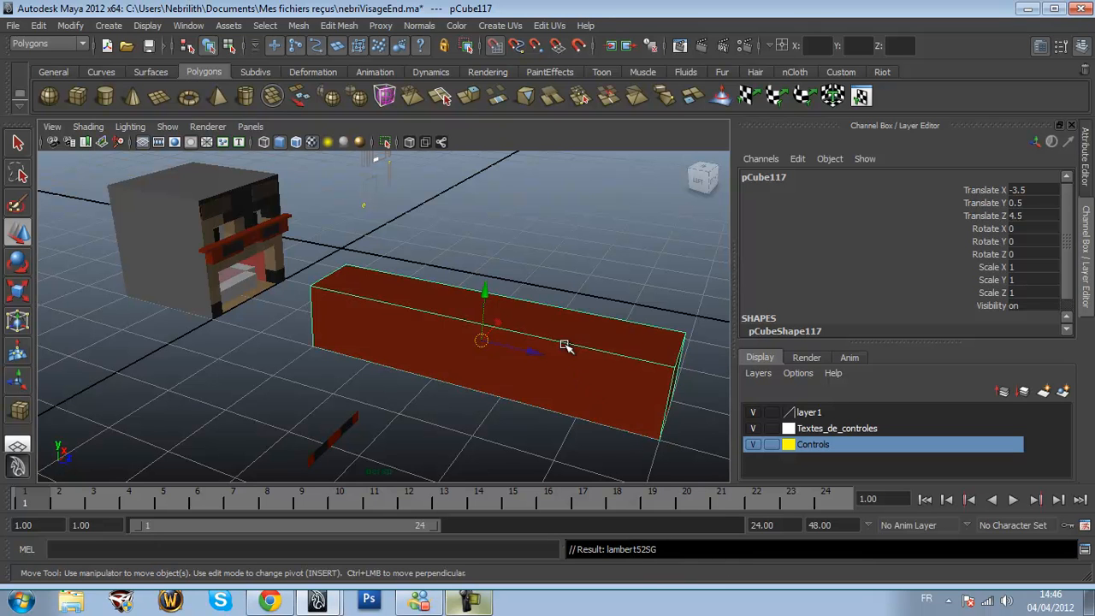
Move the new red cube's pivot to the lower corner of its end nearest the head
{"action": "key", "text": "Insert"}
{"action": "left_click_drag", "start_coordinate": [482, 340], "coordinate": [313, 346]}
{"action": "key", "text": "Insert"}
Scale the new red cube to 0.25 in X, 0.05 in Y and 0.15 in Z
{"action": "left_click", "coordinate": [18, 292]}
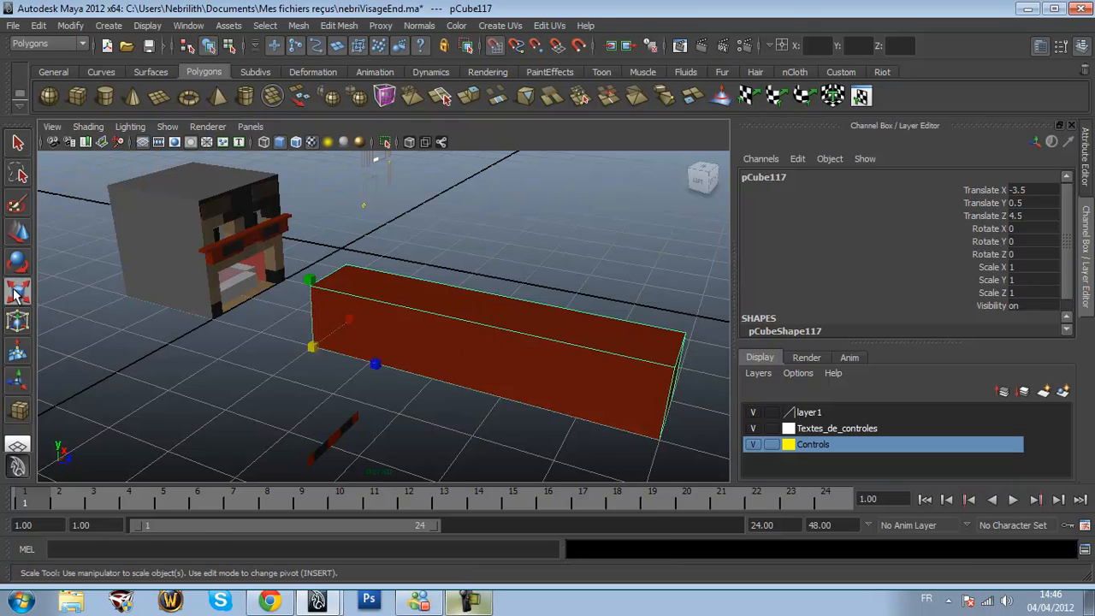
{"action": "left_click", "coordinate": [1029, 293]}
{"action": "type", "text": "0.15"}
{"action": "key", "text": "Return"}
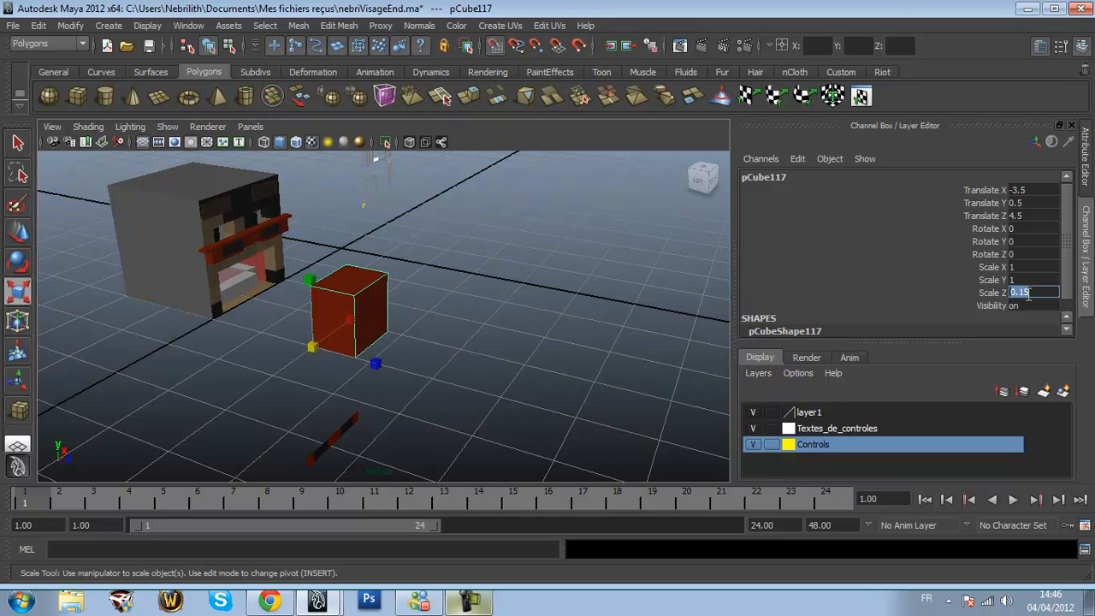
{"action": "left_click", "coordinate": [1035, 279]}
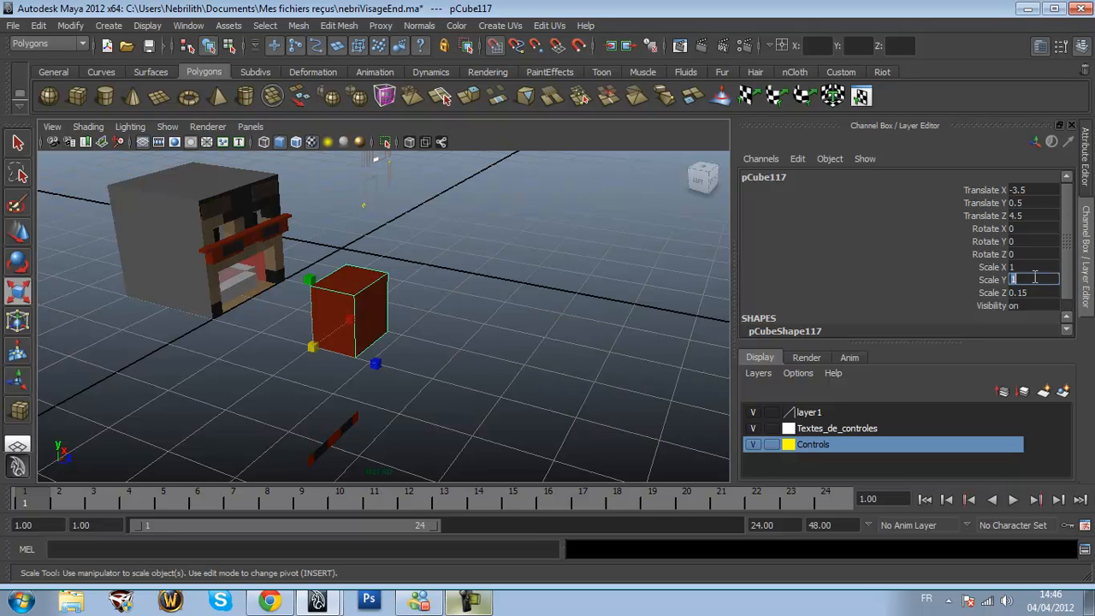
{"action": "type", "text": "0.05"}
{"action": "key", "text": "Return"}
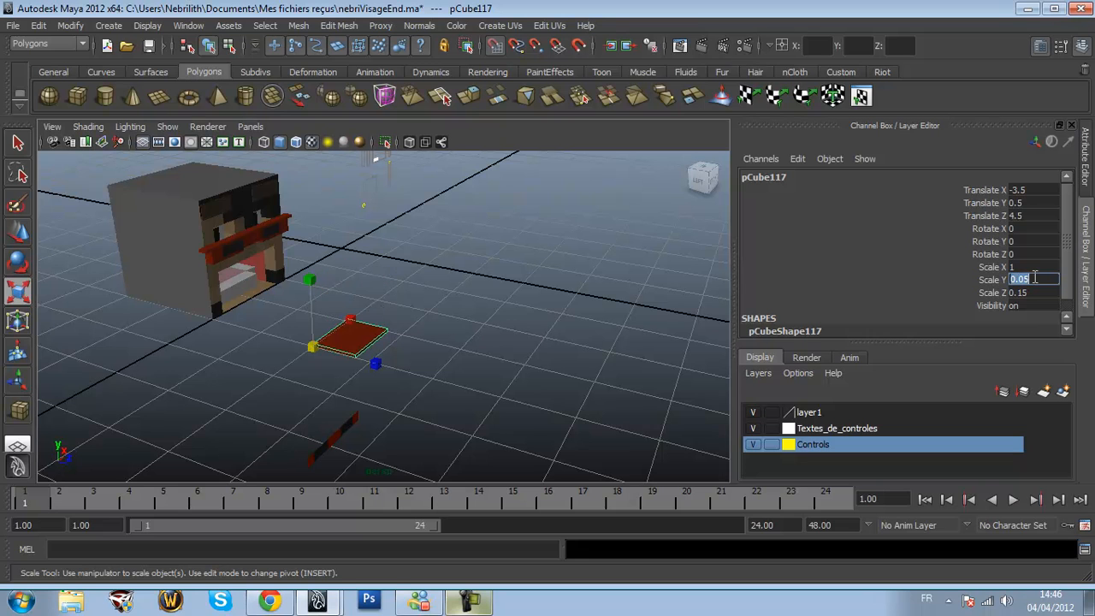
{"action": "left_click", "coordinate": [1035, 266]}
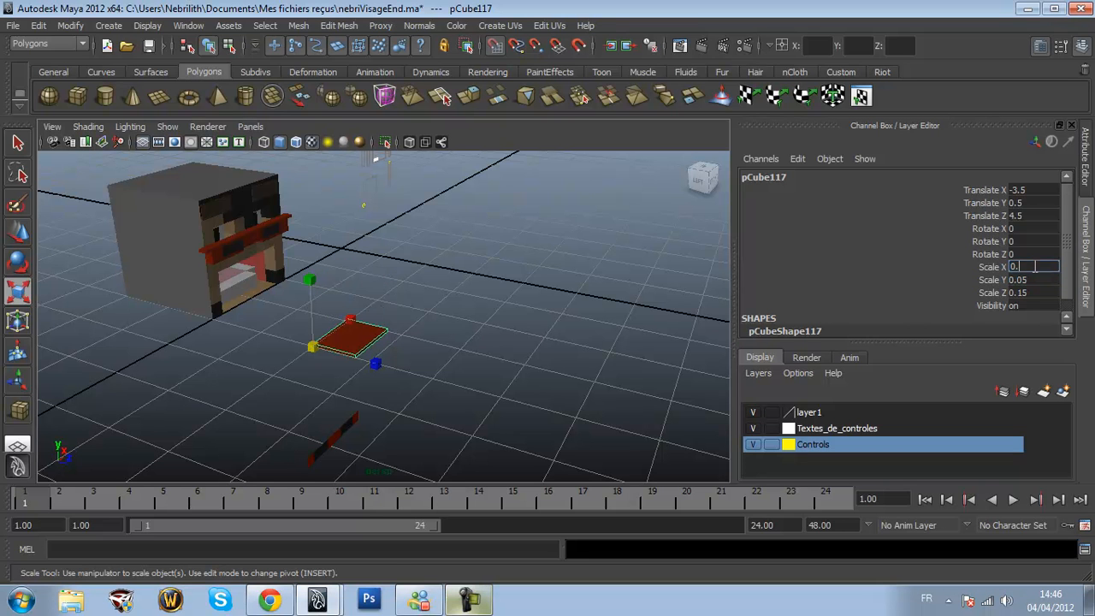
{"action": "type", "text": "0.25"}
{"action": "key", "text": "Return"}
Set the small red cube's Scale X to 0.225
{"action": "scroll", "coordinate": [342, 319], "scroll_direction": "up", "scroll_amount": 3}
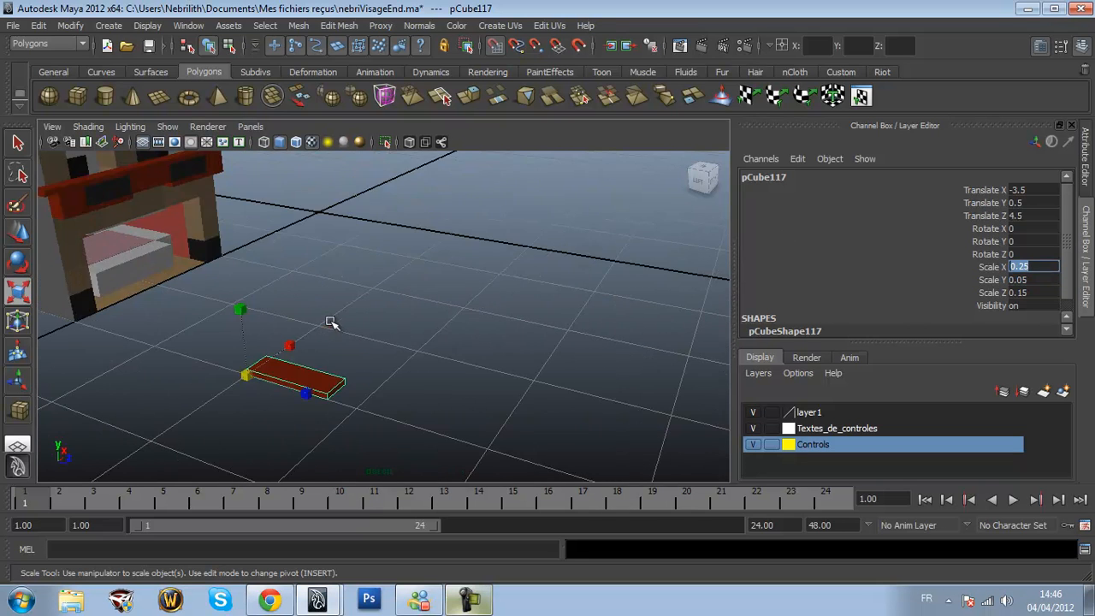
{"action": "left_click", "coordinate": [49, 192]}
{"action": "left_click", "coordinate": [274, 364]}
{"action": "type", "text": "25"}
{"action": "key", "text": "Return"}
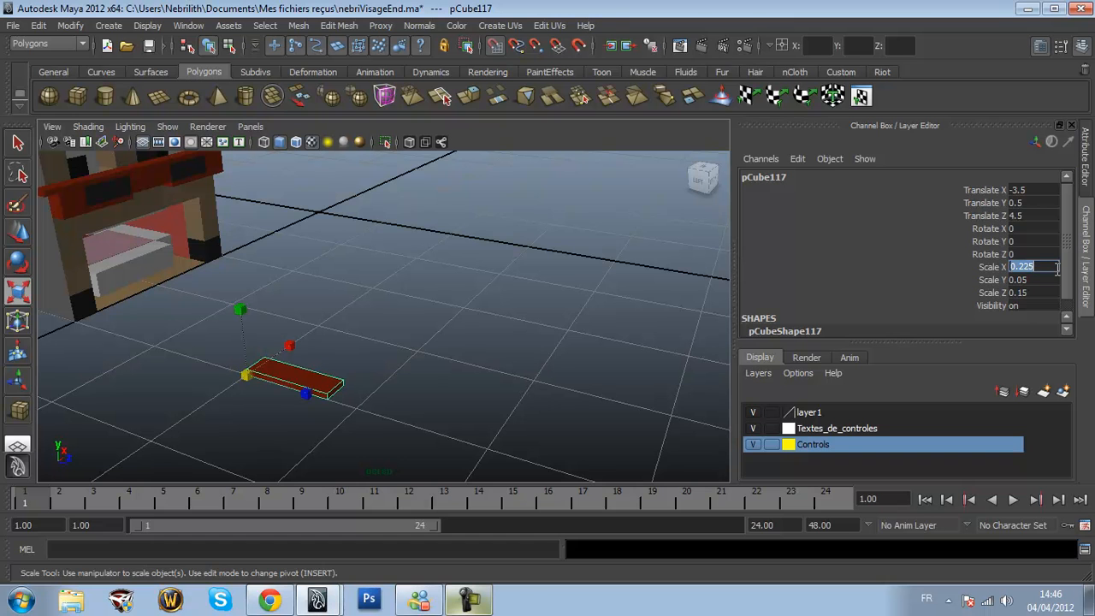
Move the small red piece beside the head's lower front corner, to about -3.775 in X and 1.748 in Z
{"action": "left_click", "coordinate": [20, 233]}
{"action": "scroll", "coordinate": [175, 307], "scroll_direction": "down", "scroll_amount": 3}
{"action": "scroll", "coordinate": [176, 307], "scroll_direction": "down", "scroll_amount": 2}
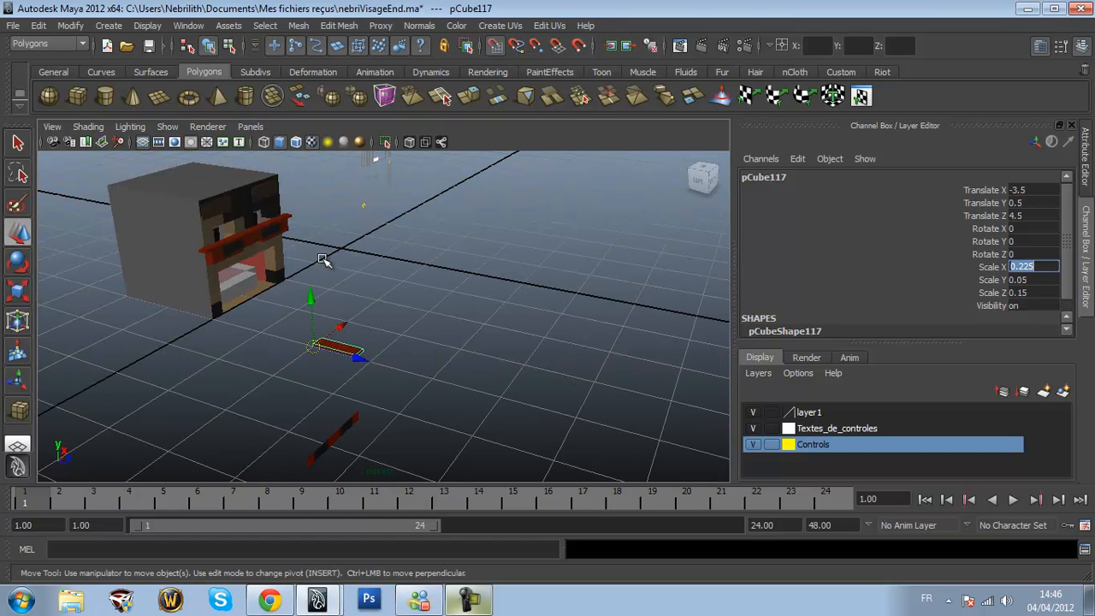
{"action": "left_click_drag", "start_coordinate": [340, 327], "coordinate": [204, 326]}
{"action": "left_click", "coordinate": [497, 48]}
{"action": "left_click", "coordinate": [702, 185]}
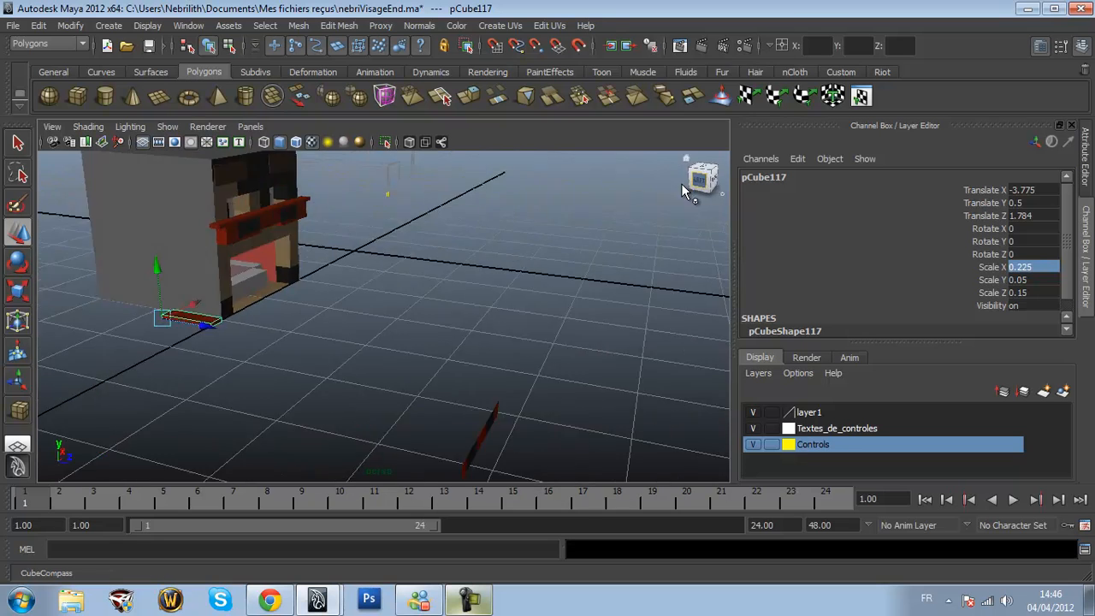
{"action": "scroll", "coordinate": [445, 270], "scroll_direction": "down", "scroll_amount": 5}
{"action": "left_click_drag", "start_coordinate": [447, 271], "coordinate": [373, 319], "text": "alt"}
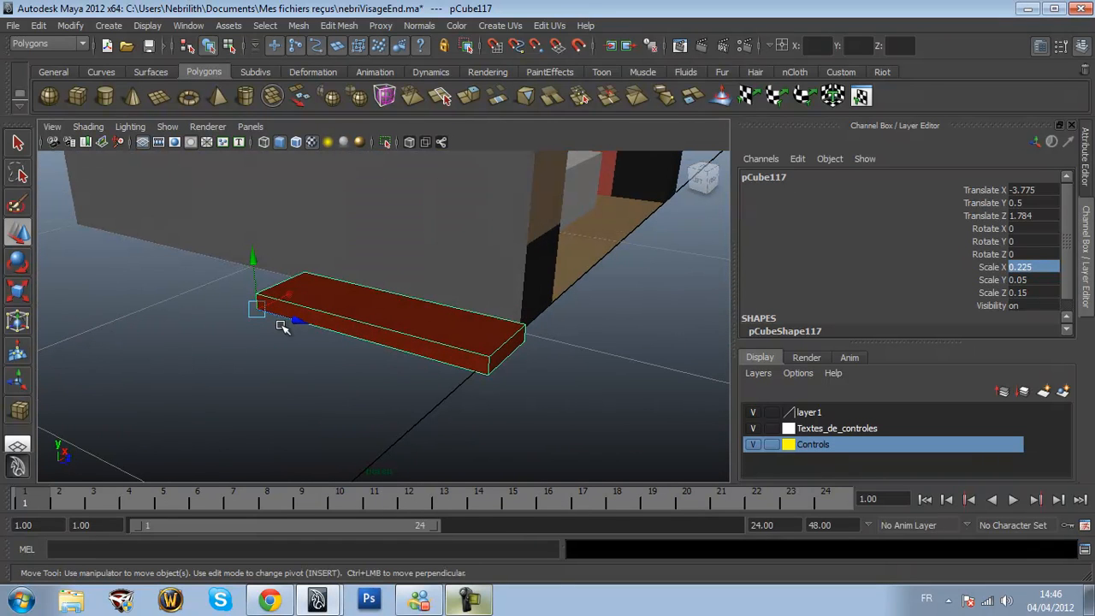
{"action": "left_click", "coordinate": [294, 315]}
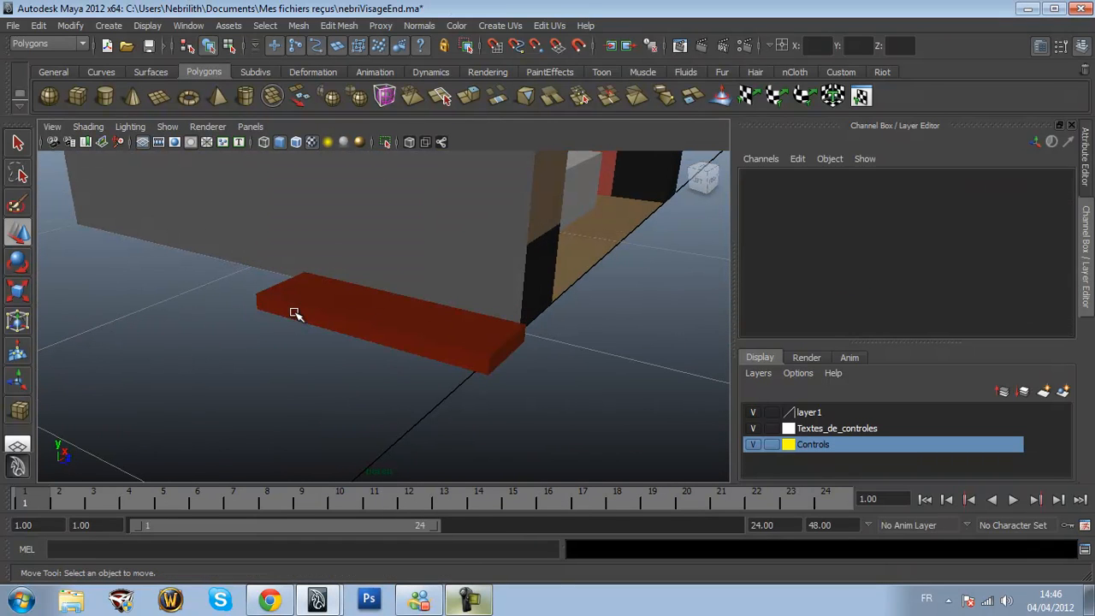
{"action": "left_click", "coordinate": [294, 315]}
{"action": "left_click_drag", "start_coordinate": [294, 321], "coordinate": [285, 325]}
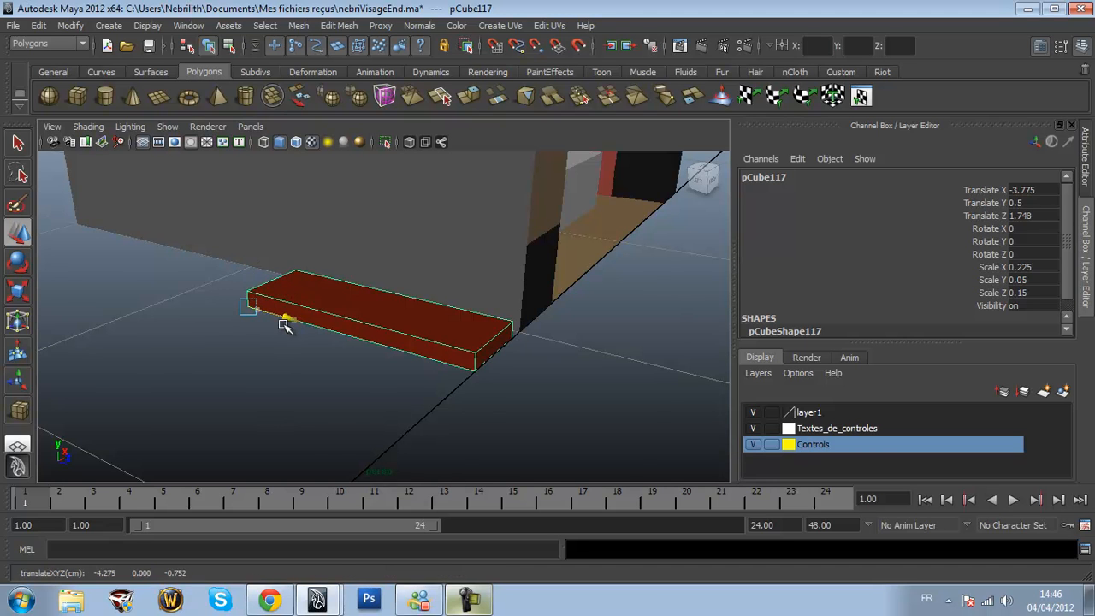
Snap the red side piece's pivot to the lower outer corner of its front end
{"action": "scroll", "coordinate": [285, 325], "scroll_direction": "down", "scroll_amount": 3}
{"action": "key", "text": "Insert"}
{"action": "key", "text": "v"}
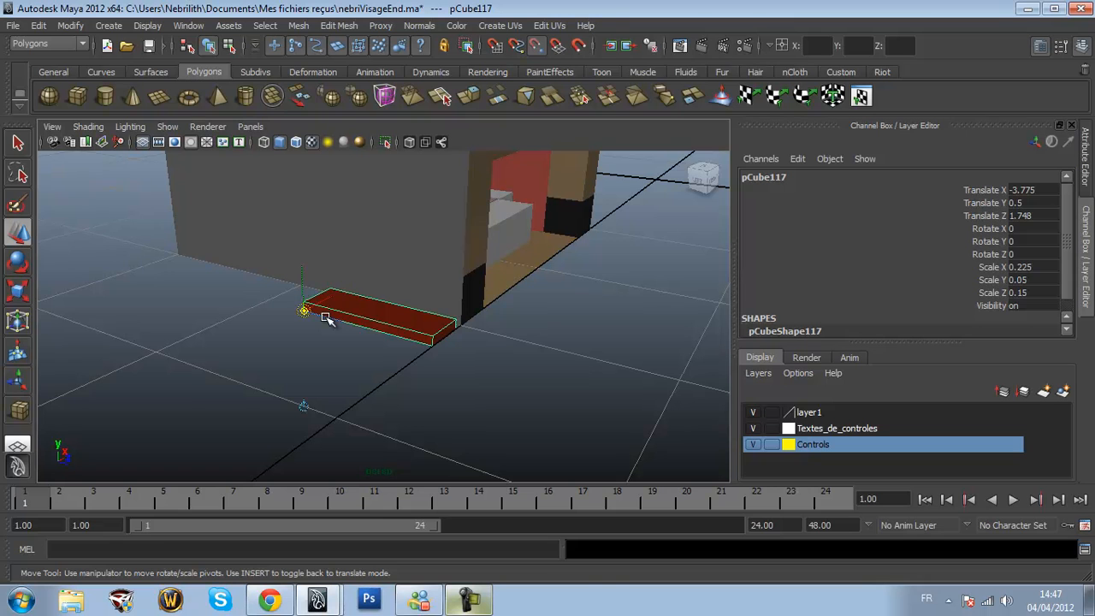
{"action": "middle_click_drag", "start_coordinate": [333, 318], "coordinate": [430, 345]}
{"action": "key", "text": "Insert"}
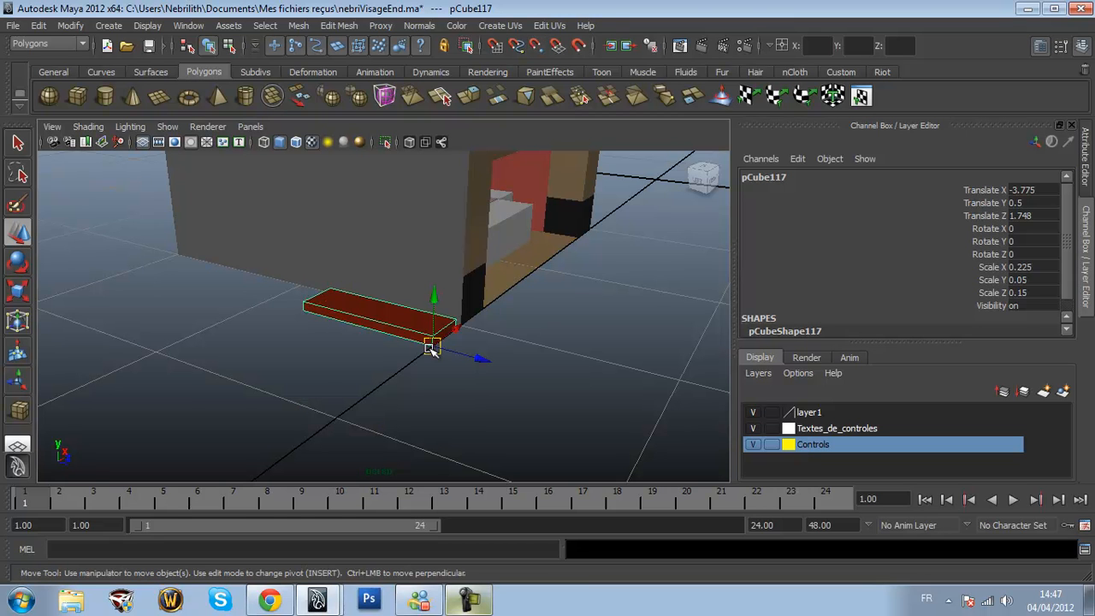
Raise the red side piece to the upper bar's height, about 1.709 in Y, and shift it to about -3.725 in X
{"action": "left_click", "coordinate": [703, 178]}
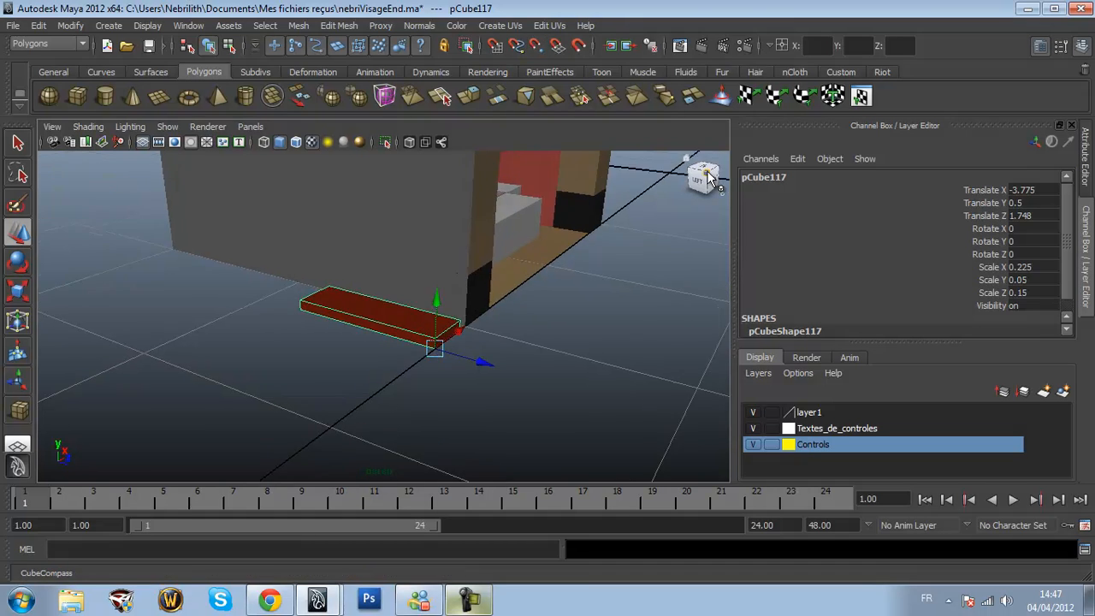
{"action": "scroll", "coordinate": [571, 250], "scroll_direction": "down", "scroll_amount": 2}
{"action": "scroll", "coordinate": [573, 250], "scroll_direction": "down", "scroll_amount": 8}
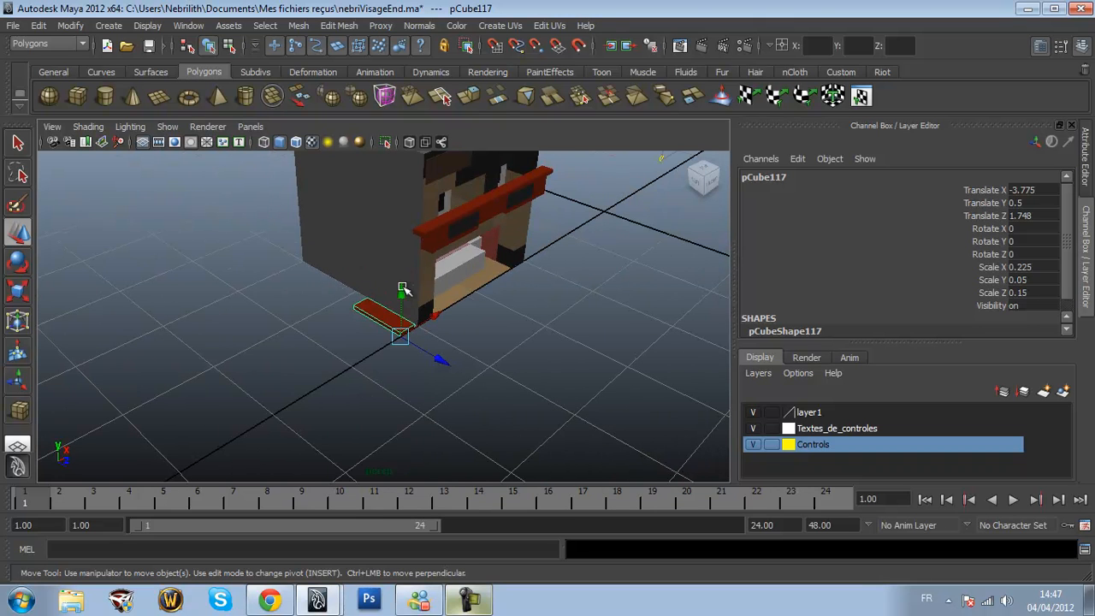
{"action": "left_click_drag", "start_coordinate": [400, 291], "coordinate": [399, 180]}
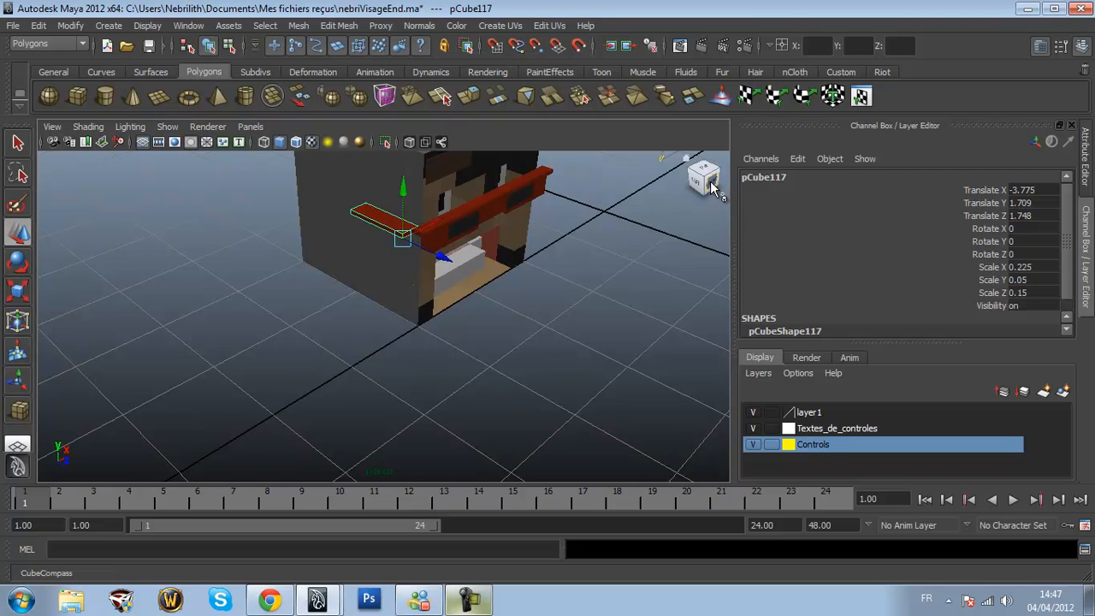
{"action": "left_click", "coordinate": [704, 180]}
{"action": "left_click_drag", "start_coordinate": [399, 283], "coordinate": [403, 325], "text": "alt"}
{"action": "left_click_drag", "start_coordinate": [391, 443], "coordinate": [410, 442]}
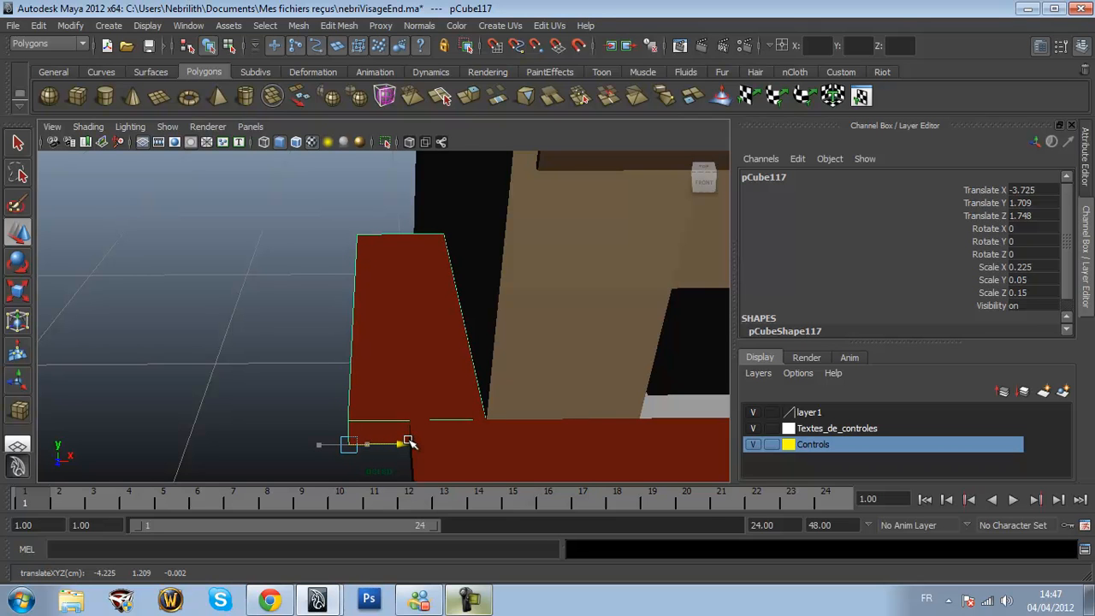
Set the red side piece's Translate Z to 1.75 and its Translate Y to 1.71
{"action": "left_click", "coordinate": [1031, 214]}
{"action": "type", "text": "5"}
{"action": "key", "text": "Return"}
{"action": "left_click_drag", "start_coordinate": [533, 340], "coordinate": [615, 321], "text": "alt"}
{"action": "left_click", "coordinate": [1039, 203]}
{"action": "key", "text": "BackSpace"}
{"action": "key", "text": "BackSpace"}
{"action": "key", "text": "Return"}
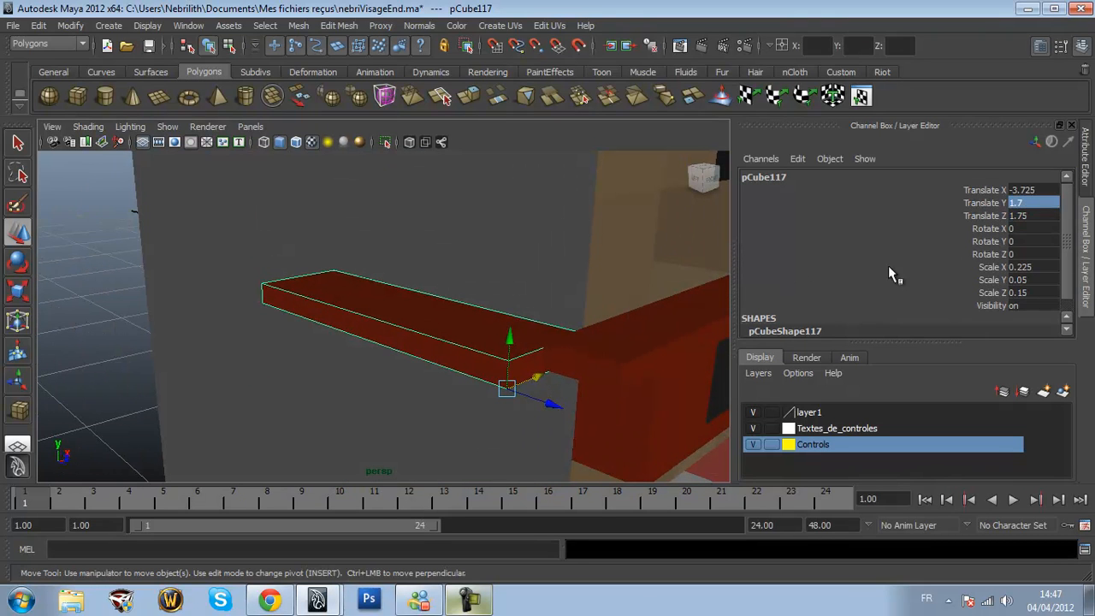
{"action": "left_click", "coordinate": [1048, 204]}
{"action": "key", "text": "Return"}
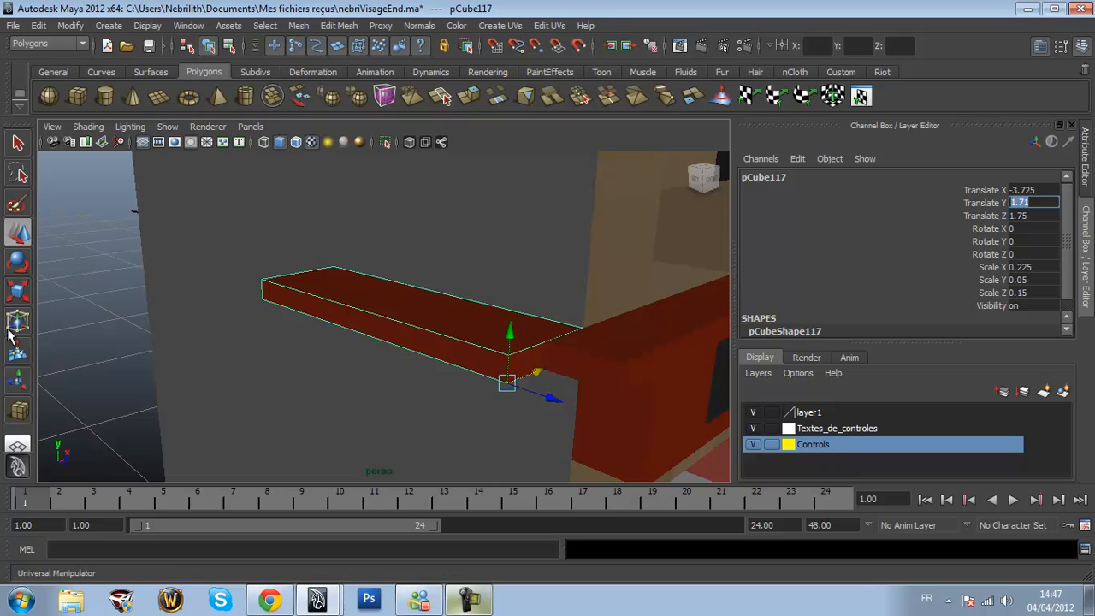
Align the side piece's outer edge with the bar's end at about -3.625 in X and set its Scale X to 0.125
{"action": "left_click_drag", "start_coordinate": [540, 374], "coordinate": [506, 377]}
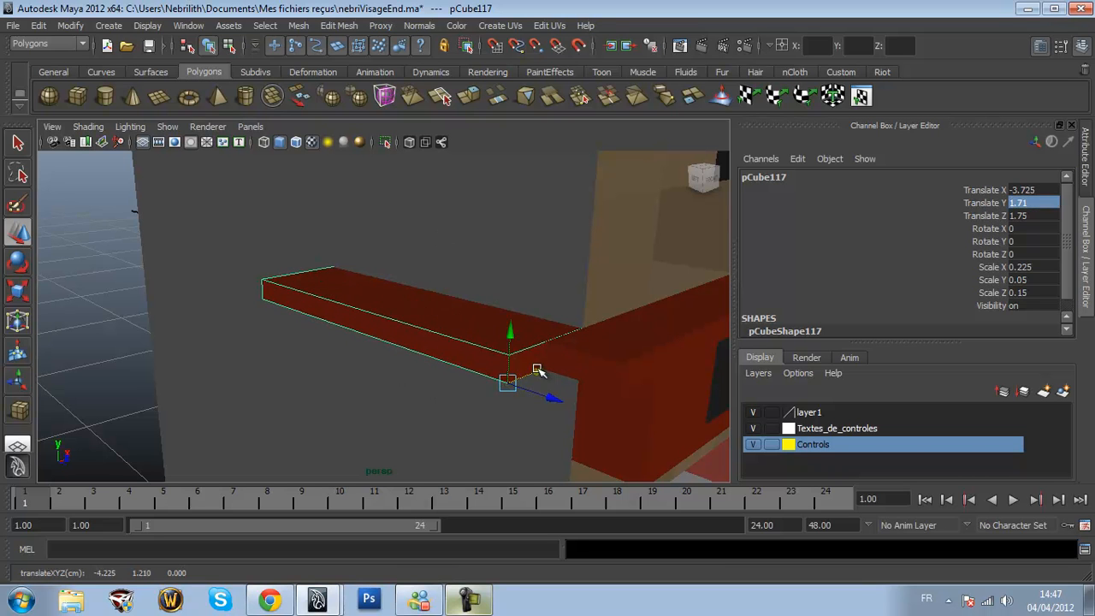
{"action": "key", "text": "ctrl+z"}
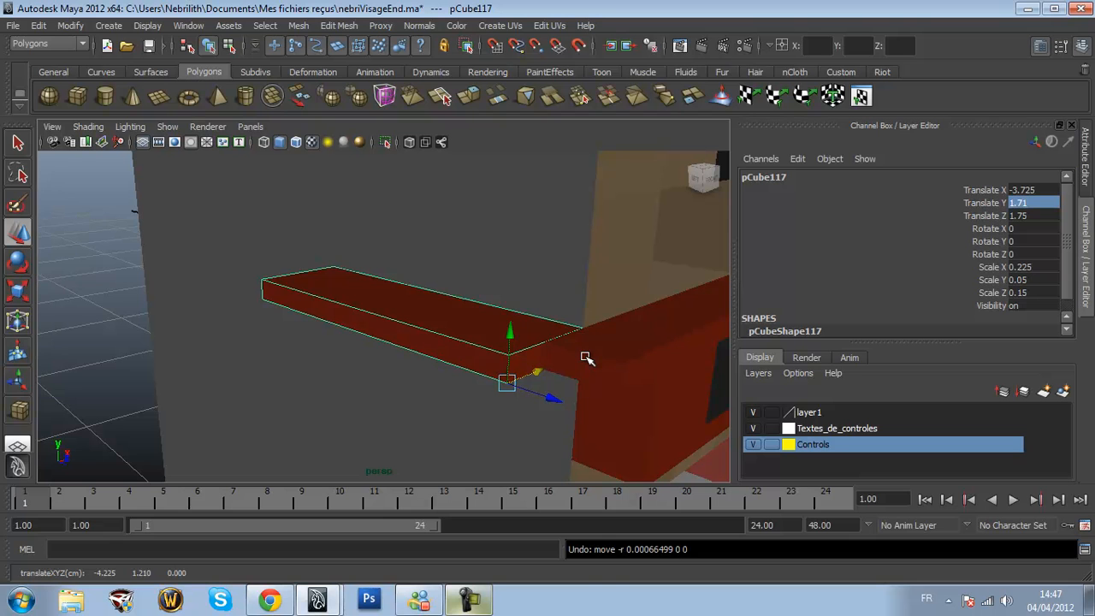
{"action": "left_click", "coordinate": [17, 291]}
{"action": "left_click_drag", "start_coordinate": [484, 294], "coordinate": [423, 308], "text": "alt"}
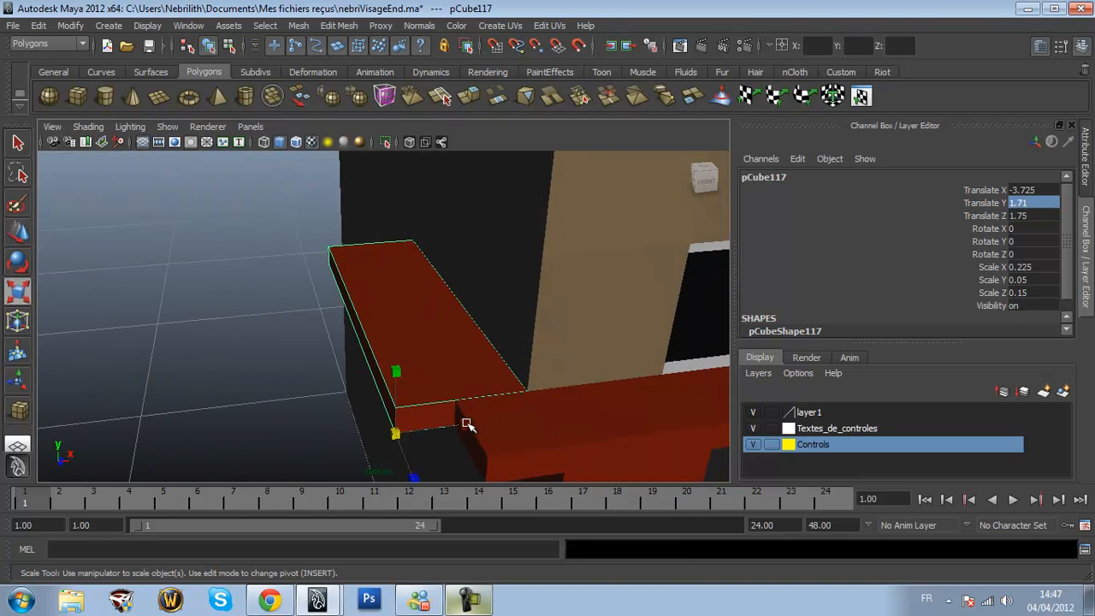
{"action": "left_click_drag", "start_coordinate": [466, 425], "coordinate": [491, 420]}
{"action": "key", "text": "w"}
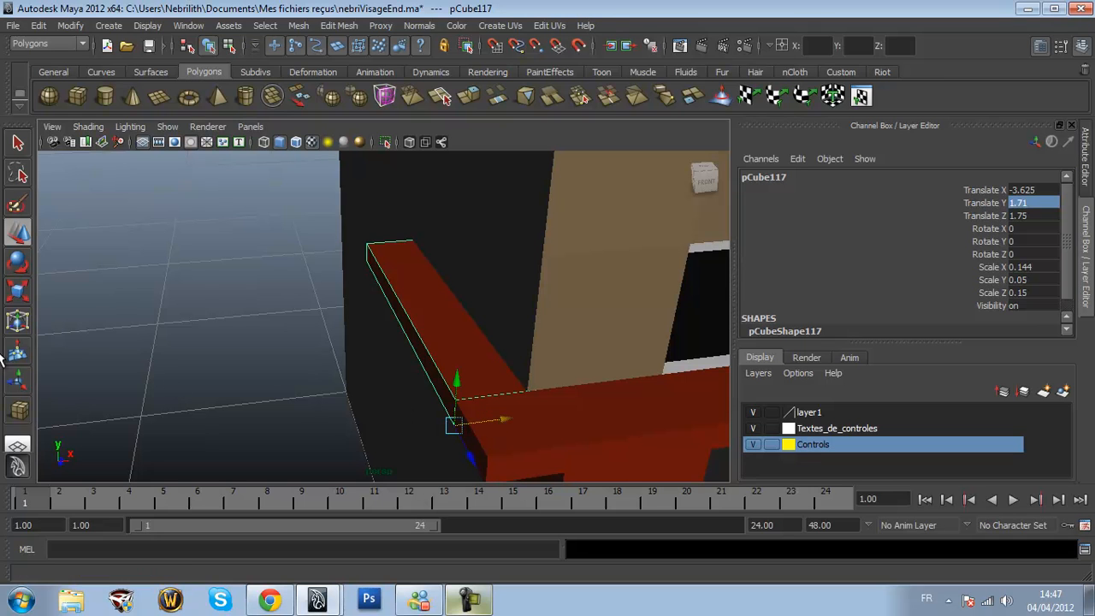
{"action": "left_click", "coordinate": [24, 295]}
{"action": "left_click_drag", "start_coordinate": [519, 419], "coordinate": [517, 417]}
{"action": "left_click", "coordinate": [1042, 267]}
{"action": "left_click", "coordinate": [1046, 267]}
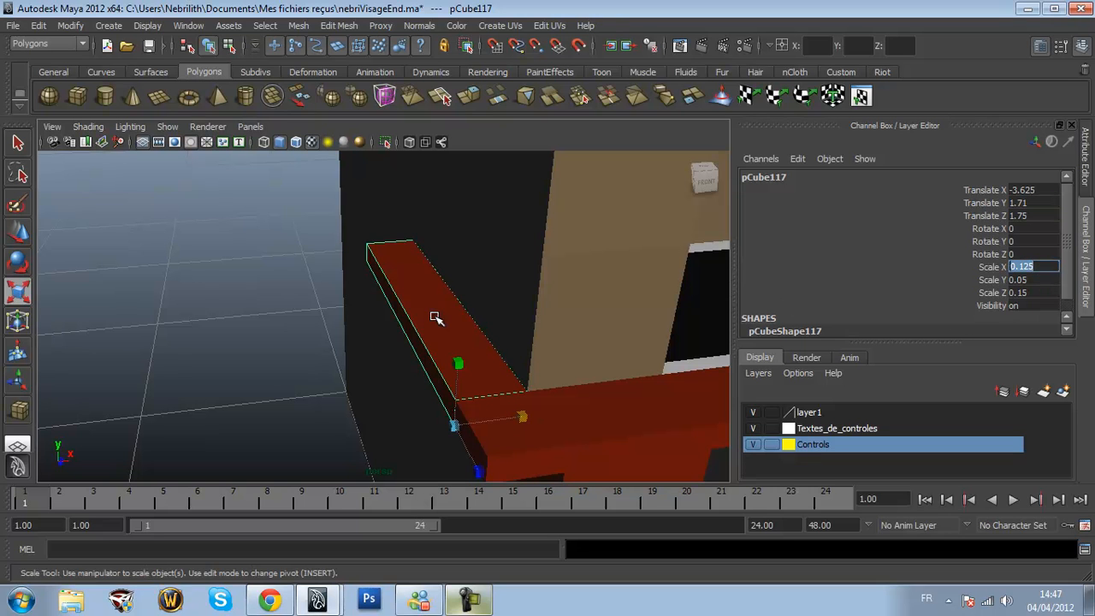
Lengthen the side piece along the head by setting its Scale Z to 0.25
{"action": "scroll", "coordinate": [435, 316], "scroll_direction": "down", "scroll_amount": 4}
{"action": "left_click_drag", "start_coordinate": [441, 412], "coordinate": [490, 446]}
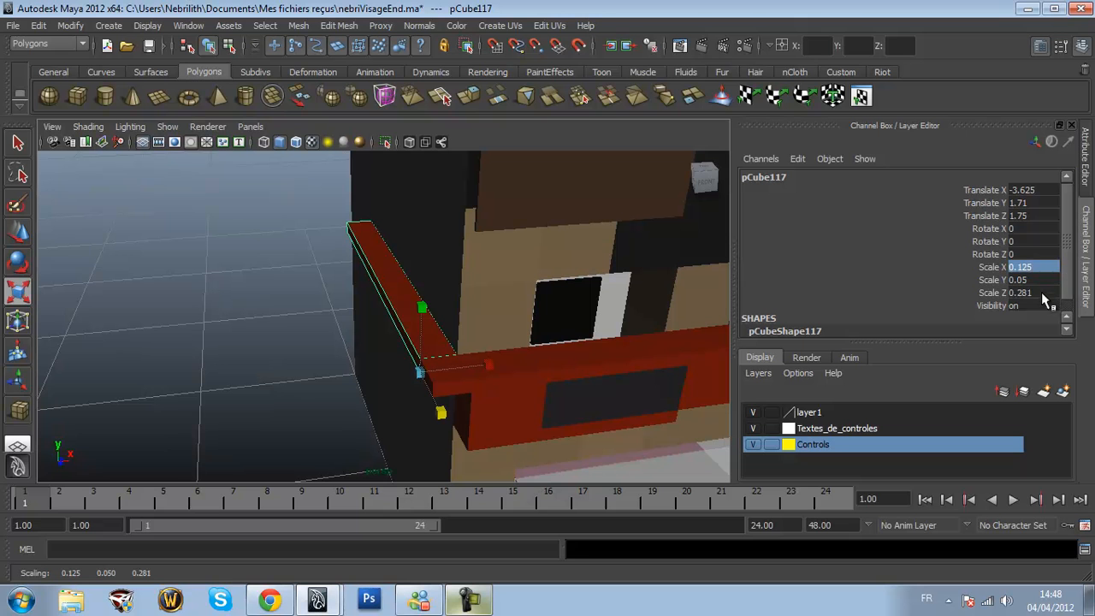
{"action": "double_click", "coordinate": [1048, 294]}
{"action": "key", "text": "BackSpace"}
{"action": "type", "text": "5"}
{"action": "key", "text": "Return"}
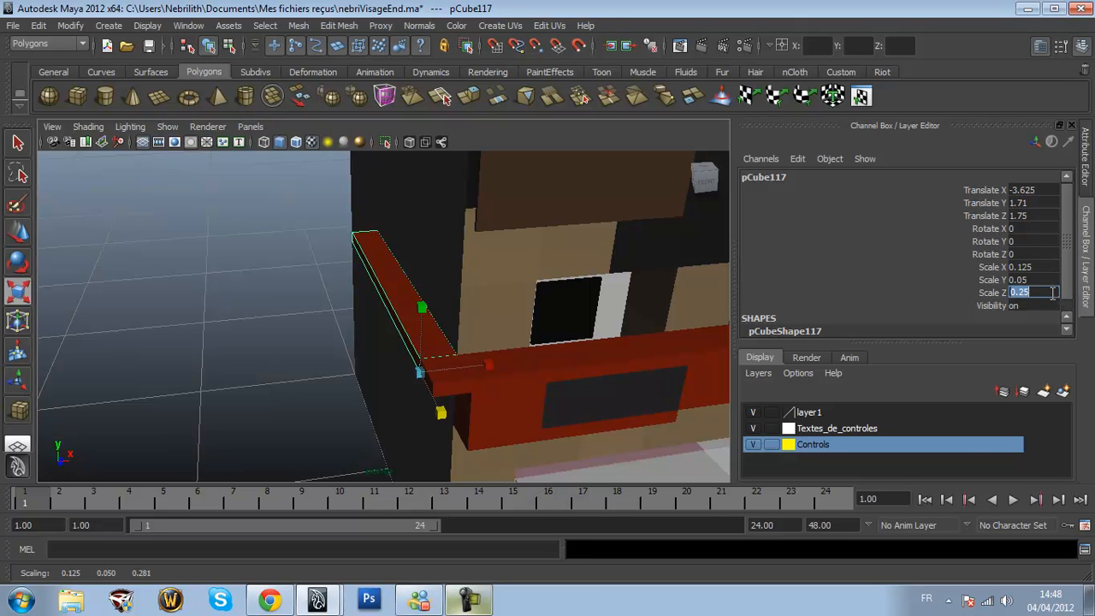
Create another long polygon cube on the grid in front of the head and assign it the existing red material
{"action": "left_click_drag", "start_coordinate": [487, 286], "coordinate": [96, 262], "text": "alt"}
{"action": "left_click", "coordinate": [17, 145]}
{"action": "left_click", "coordinate": [341, 326]}
{"action": "left_click_drag", "start_coordinate": [340, 334], "coordinate": [276, 252], "text": "alt"}
{"action": "left_click_drag", "start_coordinate": [356, 278], "coordinate": [398, 284], "text": "alt"}
{"action": "middle_click_drag", "start_coordinate": [398, 284], "coordinate": [443, 289], "text": "alt"}
{"action": "scroll", "coordinate": [294, 279], "scroll_direction": "up", "scroll_amount": 4}
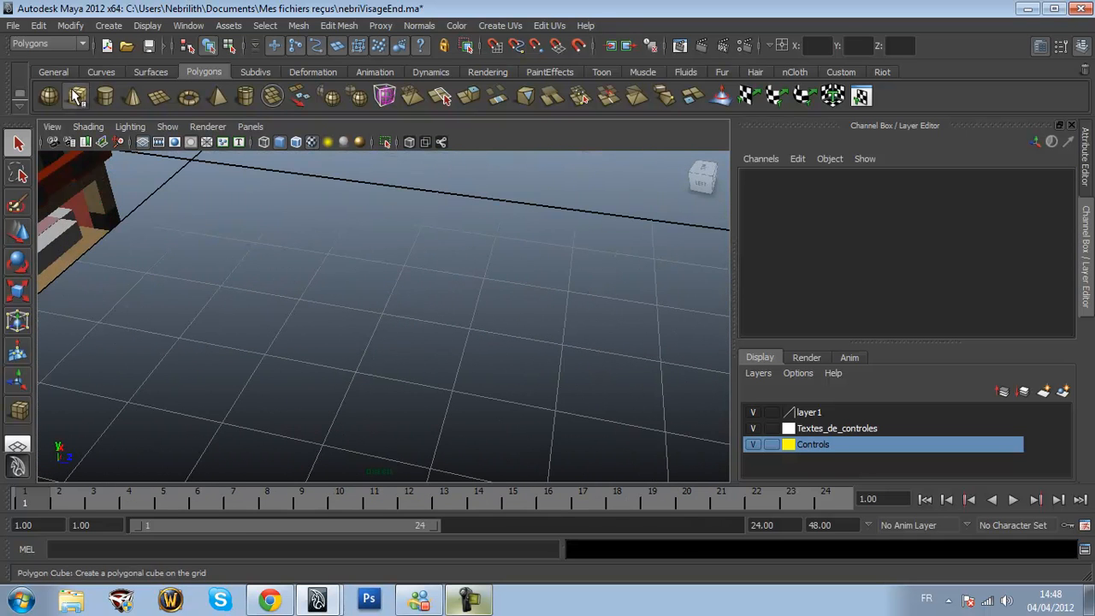
{"action": "left_click", "coordinate": [77, 96]}
{"action": "left_click_drag", "start_coordinate": [335, 335], "coordinate": [387, 276]}
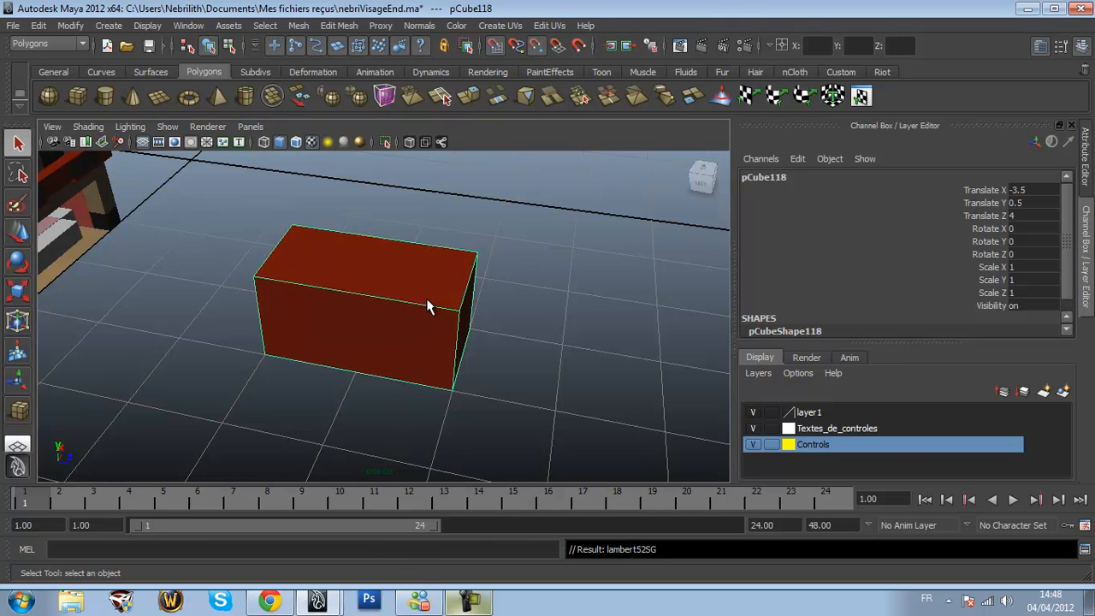
Move the new cube's pivot to the lower corner of its end farthest from the head
{"action": "left_click", "coordinate": [18, 232]}
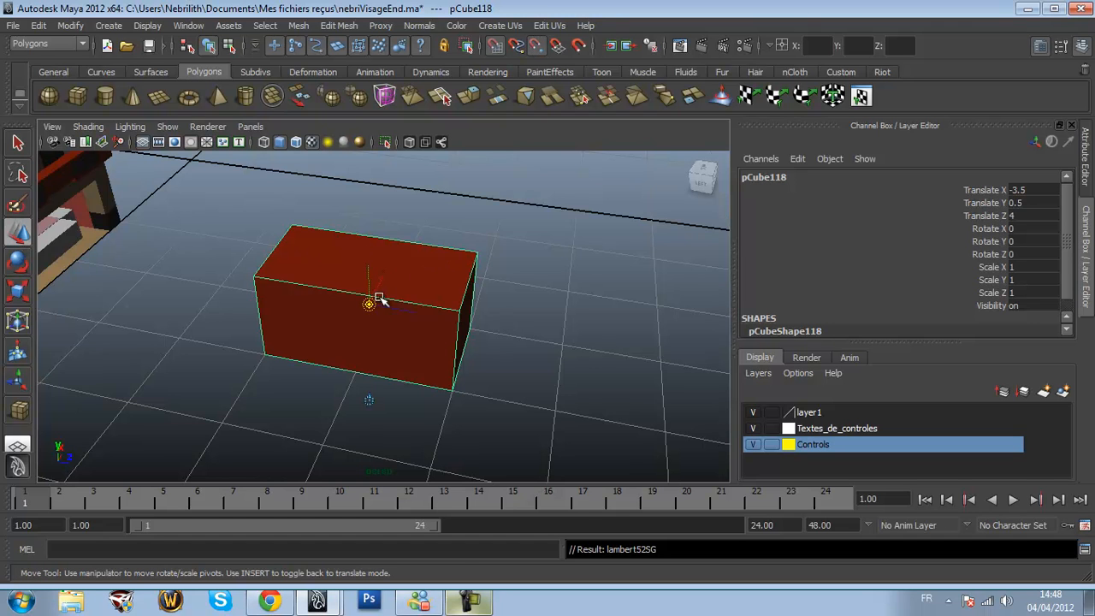
{"action": "scroll", "coordinate": [368, 303], "scroll_direction": "up", "scroll_amount": 2}
{"action": "scroll", "coordinate": [378, 311], "scroll_direction": "down", "scroll_amount": 5}
{"action": "key", "text": "d"}
{"action": "key", "text": "v"}
{"action": "left_click_drag", "start_coordinate": [377, 308], "coordinate": [365, 368]}
Scale the new red cube to 0.125 in X, 0.05 in Y and 0.25 in Z, matching the first side piece
{"action": "key", "text": "r"}
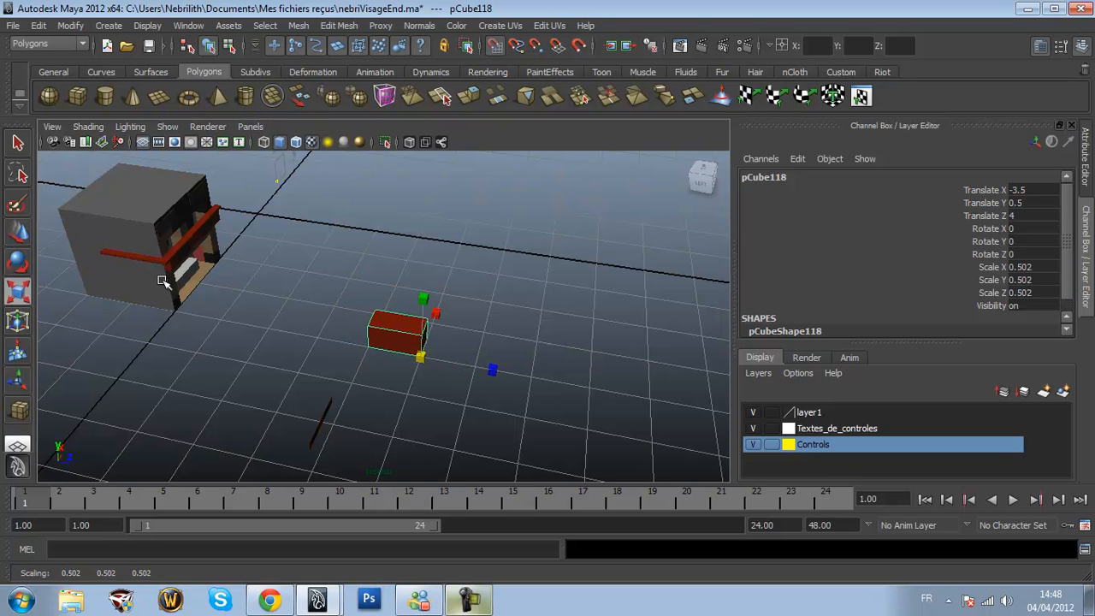
{"action": "left_click", "coordinate": [126, 256]}
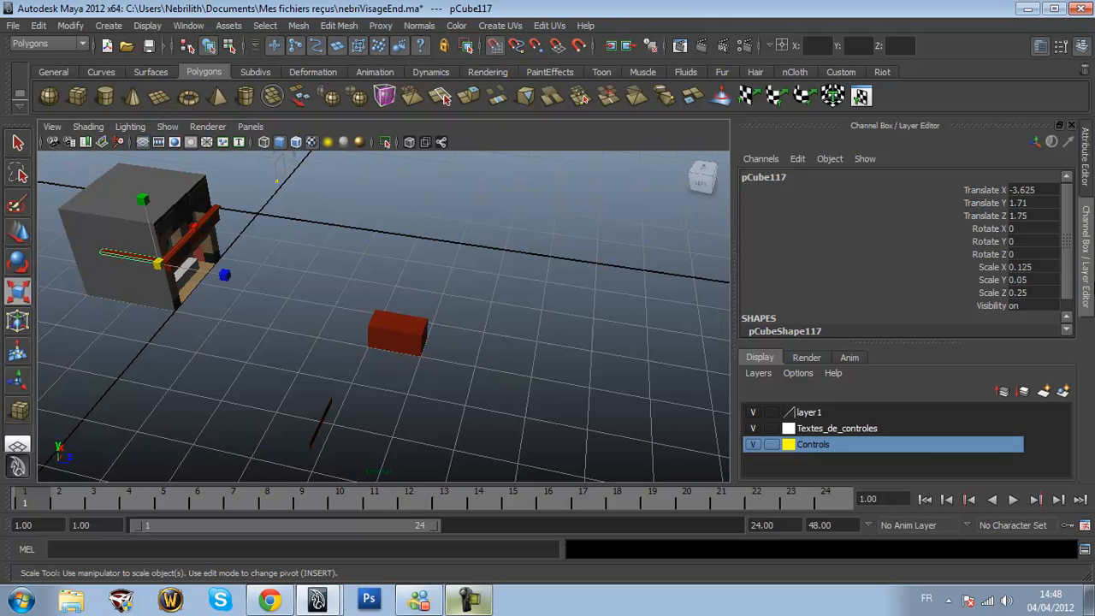
{"action": "left_click", "coordinate": [425, 328]}
{"action": "left_click", "coordinate": [1047, 271]}
{"action": "key", "text": "Tab"}
{"action": "type", "text": "0.0"}
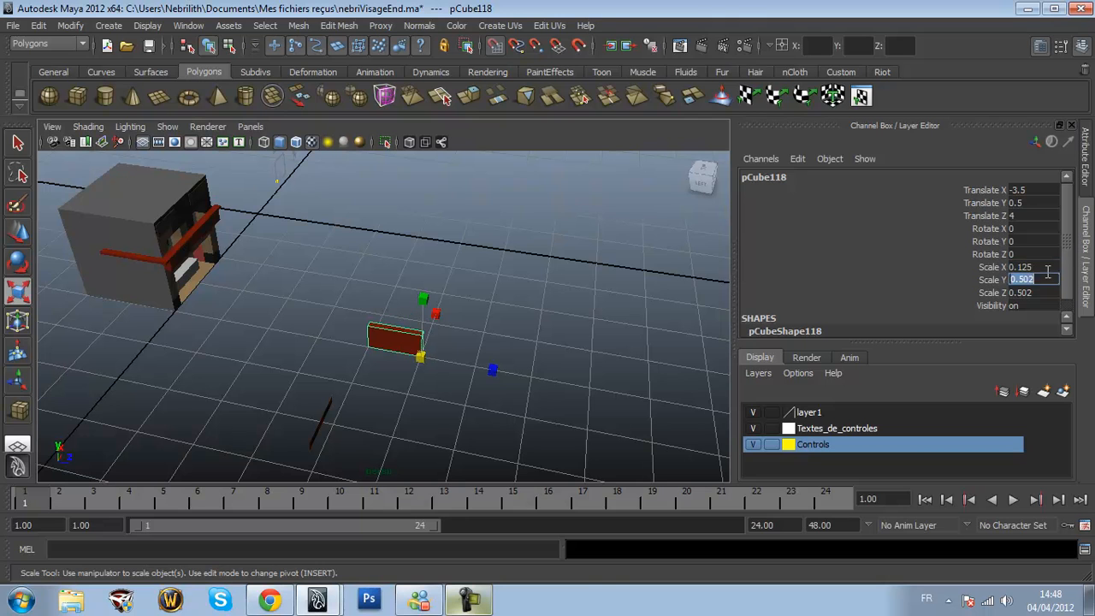
{"action": "key", "text": "Tab"}
{"action": "type", "text": "0.25"}
{"action": "key", "text": "Return"}
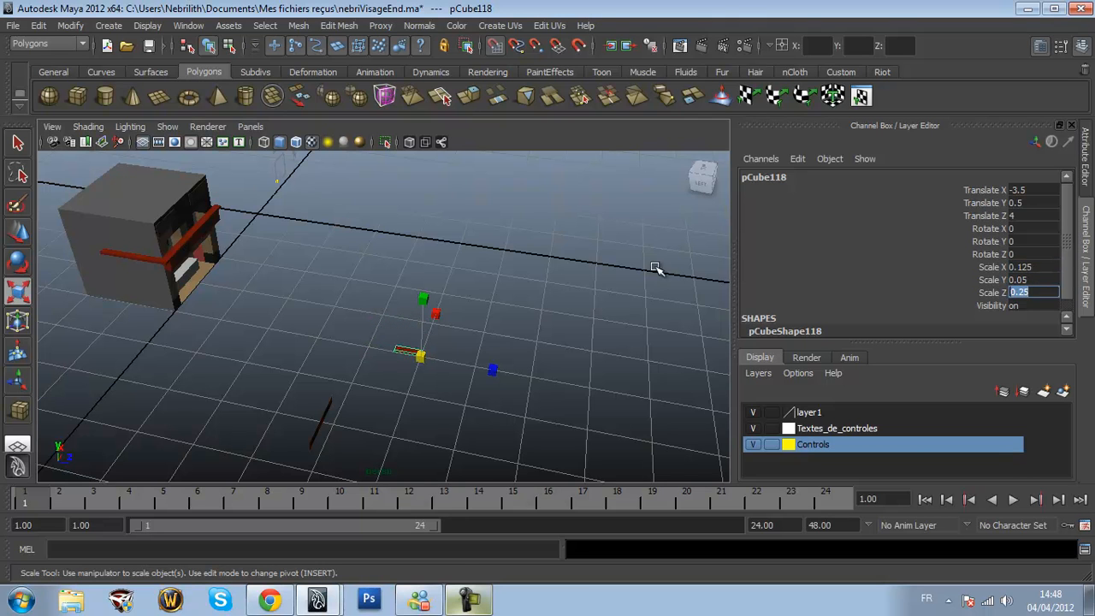
Move the new small red cube to the side of the head and up behind the first side piece
{"action": "left_click", "coordinate": [17, 233]}
{"action": "left_click_drag", "start_coordinate": [484, 368], "coordinate": [104, 347]}
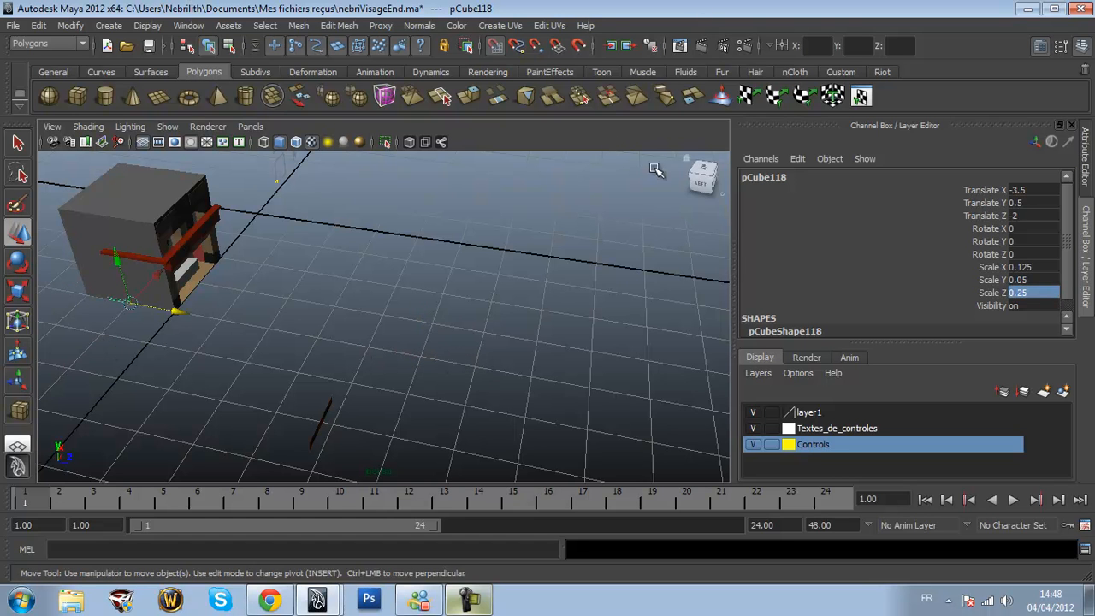
{"action": "left_click", "coordinate": [698, 177]}
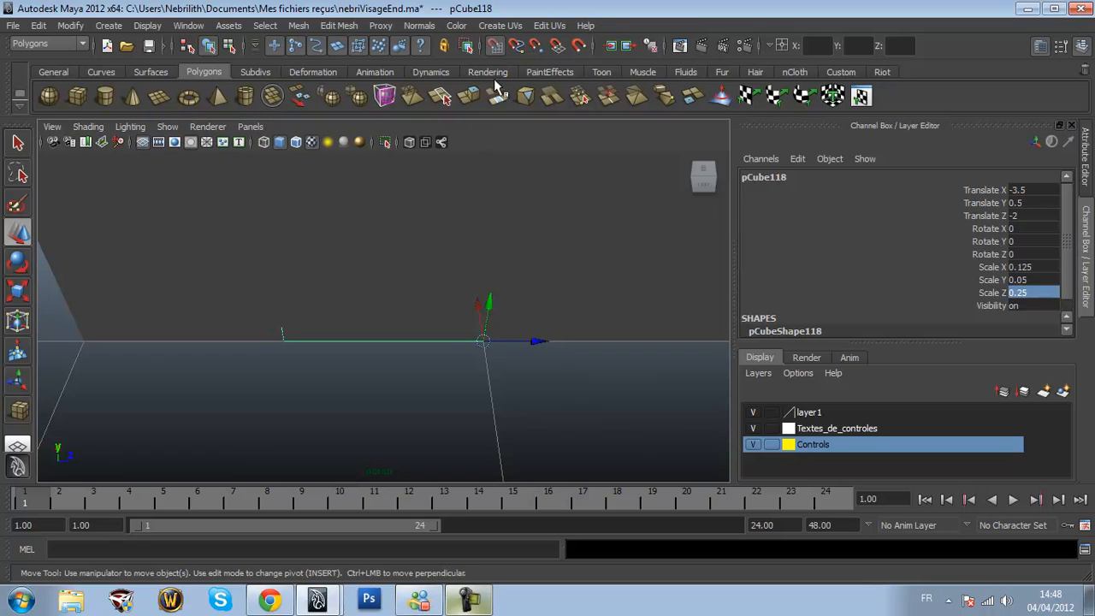
{"action": "scroll", "coordinate": [493, 76], "scroll_direction": "down", "scroll_amount": 2}
{"action": "scroll", "coordinate": [545, 301], "scroll_direction": "down", "scroll_amount": 2}
{"action": "scroll", "coordinate": [546, 301], "scroll_direction": "down", "scroll_amount": 1}
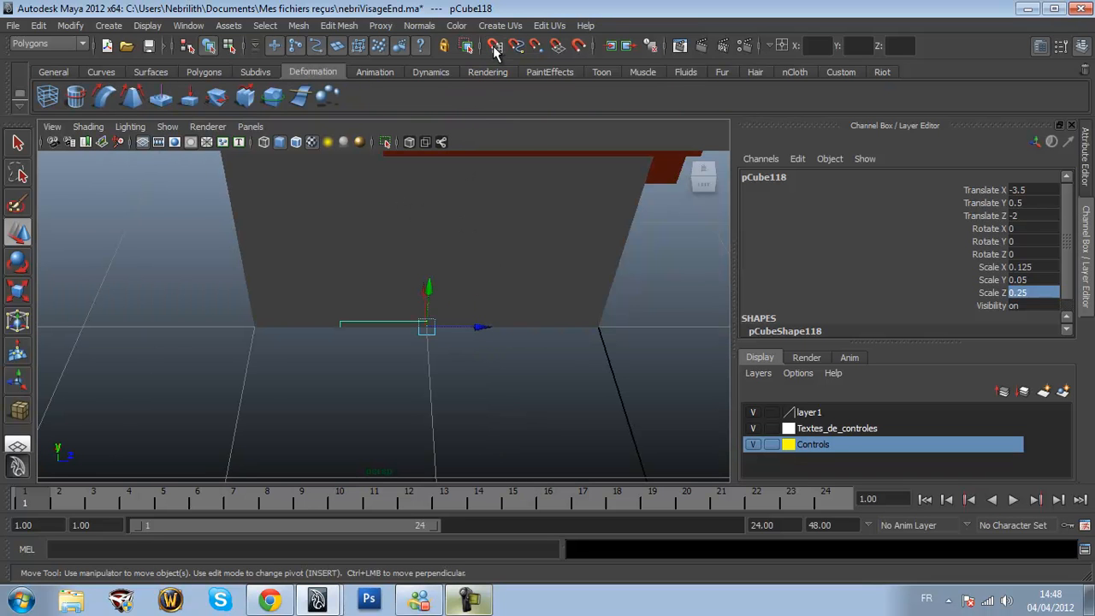
{"action": "left_click_drag", "start_coordinate": [473, 328], "coordinate": [353, 96]}
Set the second side piece's Translate X to -3.625 and raise it to about 1.735 in Y
{"action": "left_click_drag", "start_coordinate": [430, 213], "coordinate": [414, 208], "text": "alt"}
{"action": "left_click_drag", "start_coordinate": [343, 190], "coordinate": [373, 195]}
{"action": "double_click", "coordinate": [1055, 191]}
{"action": "type", "text": "-3.625"}
{"action": "key", "text": "Return"}
{"action": "left_click_drag", "start_coordinate": [415, 191], "coordinate": [410, 171]}
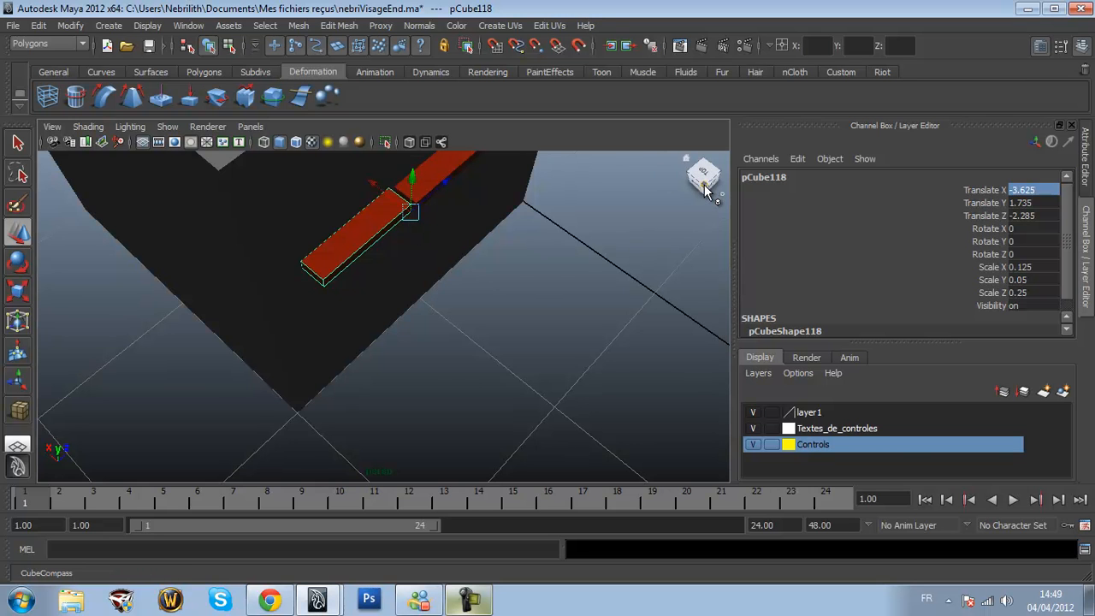
Nudge the second side piece to about -2.28 in Z and restore its Translate X to -3.625
{"action": "left_click", "coordinate": [706, 190]}
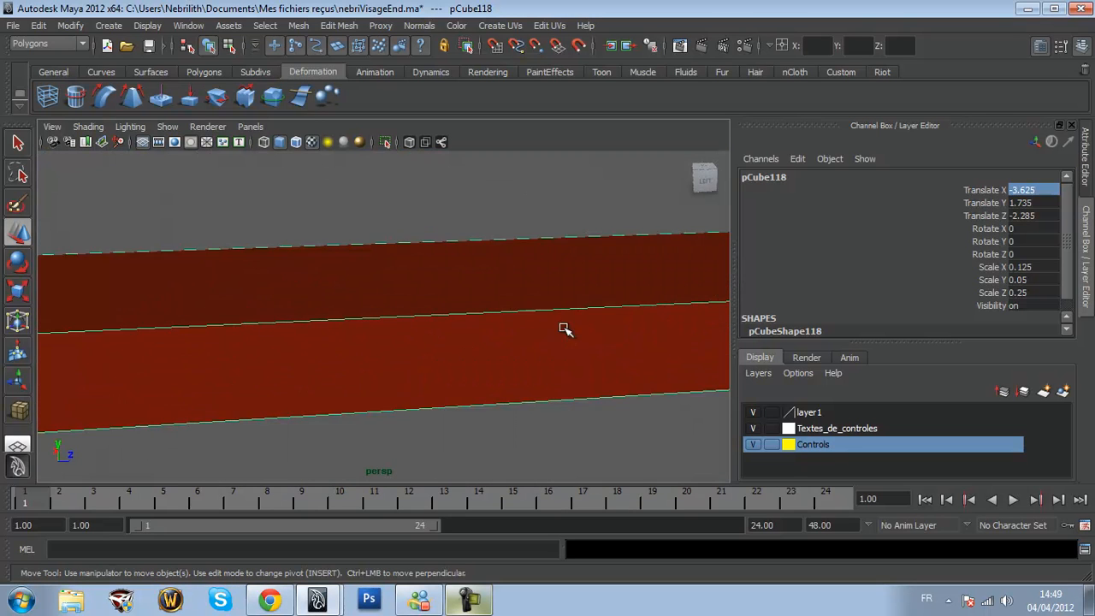
{"action": "left_click_drag", "start_coordinate": [566, 323], "coordinate": [589, 338]}
{"action": "left_click_drag", "start_coordinate": [653, 362], "coordinate": [582, 387]}
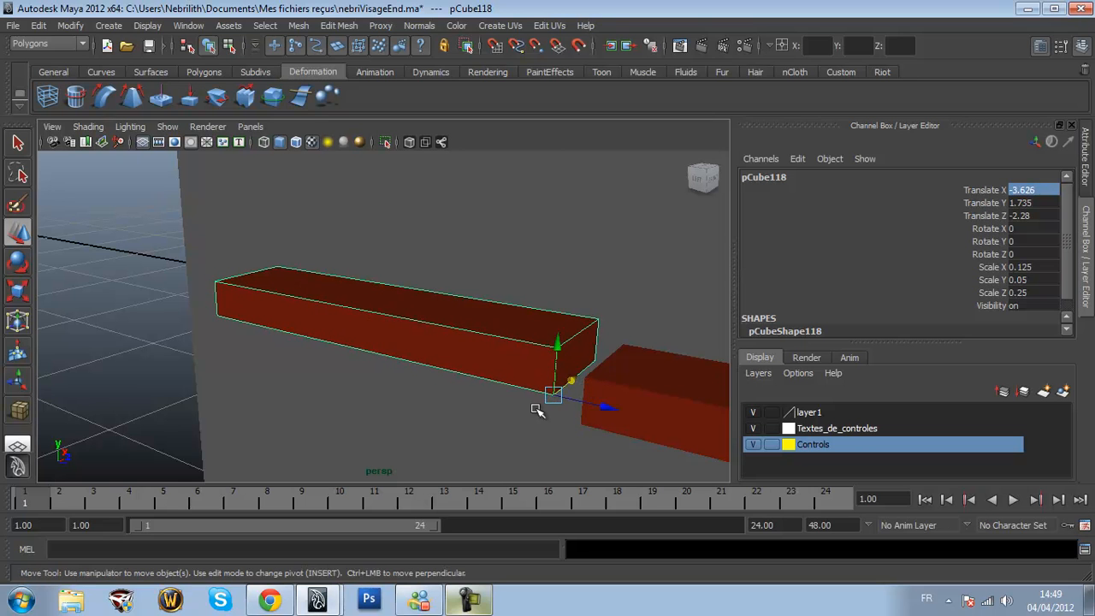
{"action": "left_click", "coordinate": [1055, 190]}
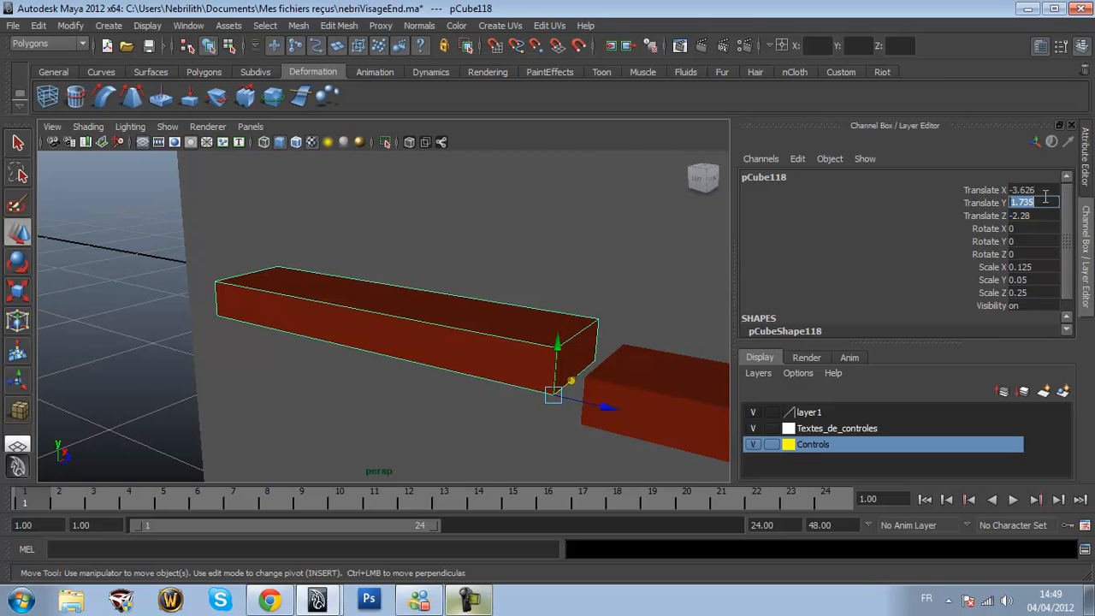
{"action": "type", "text": "5"}
{"action": "key", "text": "Return"}
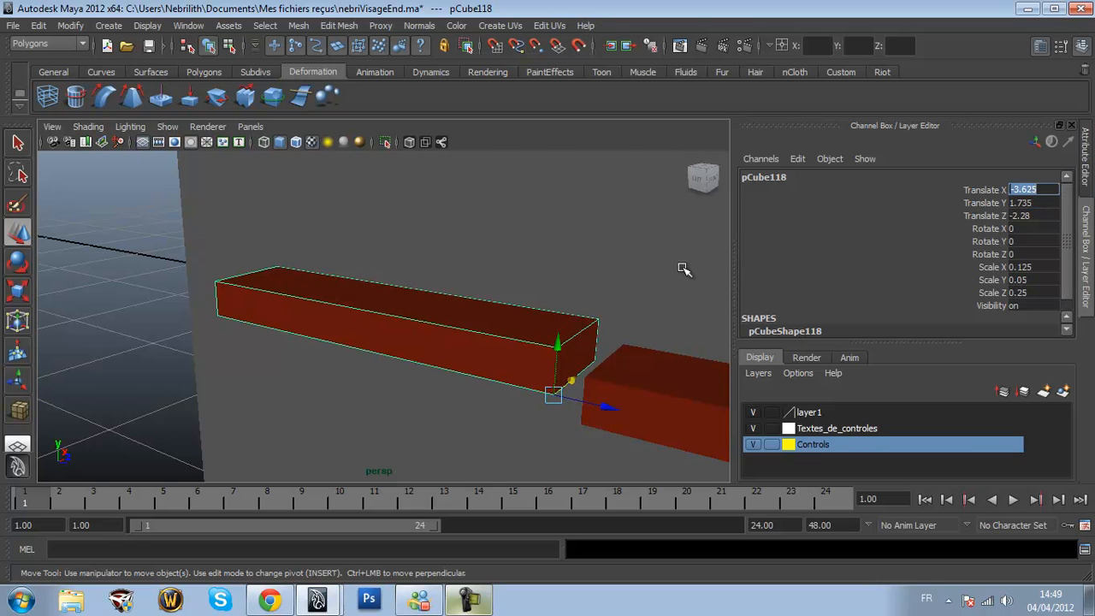
Lower the second side piece to 1.66 in Translate Y and set its Translate Z to -2.25
{"action": "left_click_drag", "start_coordinate": [558, 346], "coordinate": [560, 384]}
{"action": "left_click_drag", "start_coordinate": [618, 469], "coordinate": [640, 471]}
{"action": "left_click", "coordinate": [1050, 214]}
{"action": "left_click", "coordinate": [1054, 211]}
{"action": "key", "text": "BackSpace"}
{"action": "key", "text": "Return"}
{"action": "left_click_drag", "start_coordinate": [587, 403], "coordinate": [598, 421]}
{"action": "left_click", "coordinate": [447, 302]}
{"action": "left_click_drag", "start_coordinate": [448, 303], "coordinate": [591, 350], "text": "alt"}
Duplicate the second side piece and place the copy directly behind it at Translate Z -2.75
{"action": "left_click", "coordinate": [423, 312]}
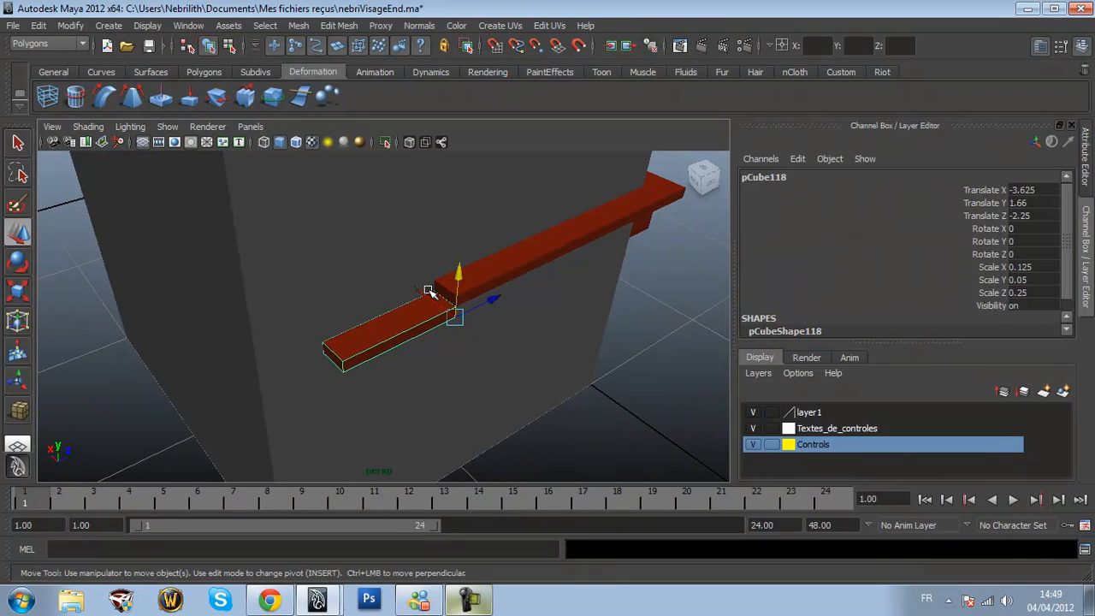
{"action": "left_click_drag", "start_coordinate": [488, 301], "coordinate": [386, 354]}
{"action": "double_click", "coordinate": [1035, 217]}
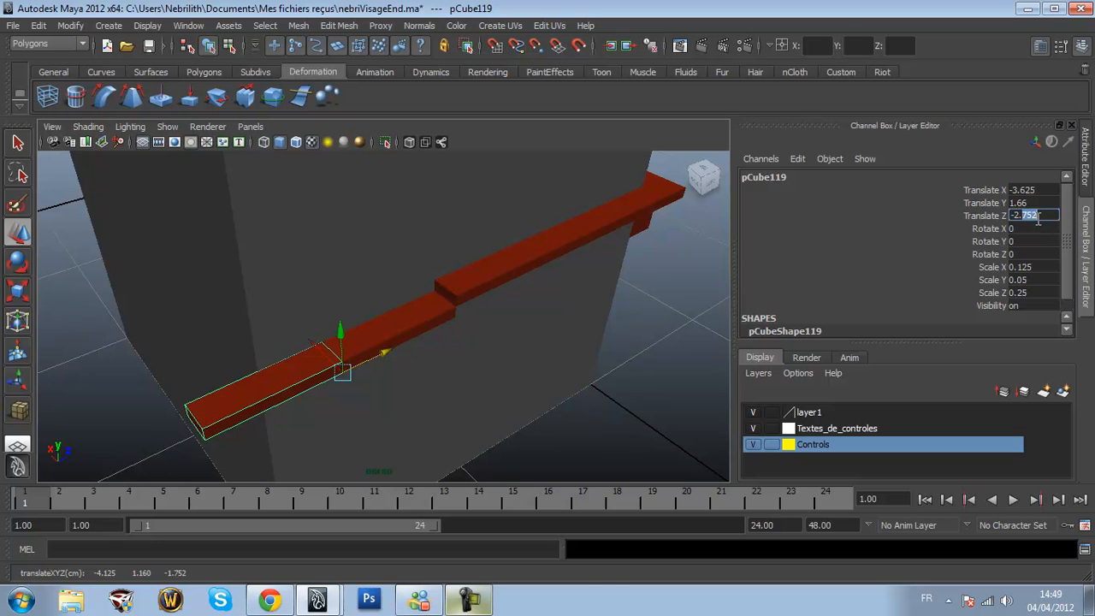
{"action": "type", "text": "2.75"}
{"action": "key", "text": "Return"}
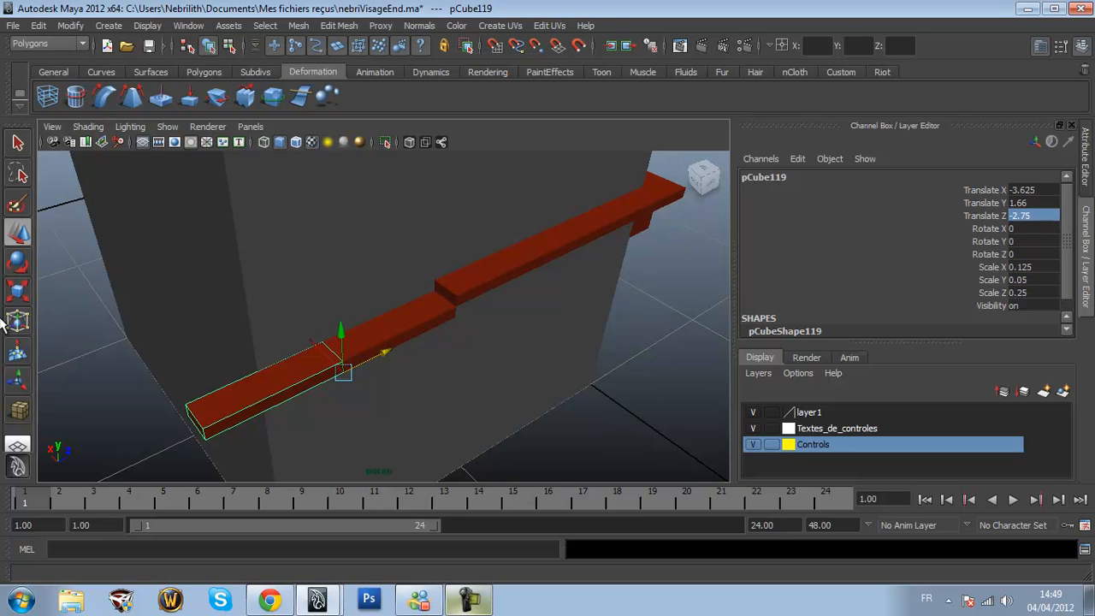
Shorten the third side piece by scaling it to 0.125 in Z
{"action": "left_click", "coordinate": [18, 292]}
{"action": "left_click_drag", "start_coordinate": [400, 345], "coordinate": [374, 357]}
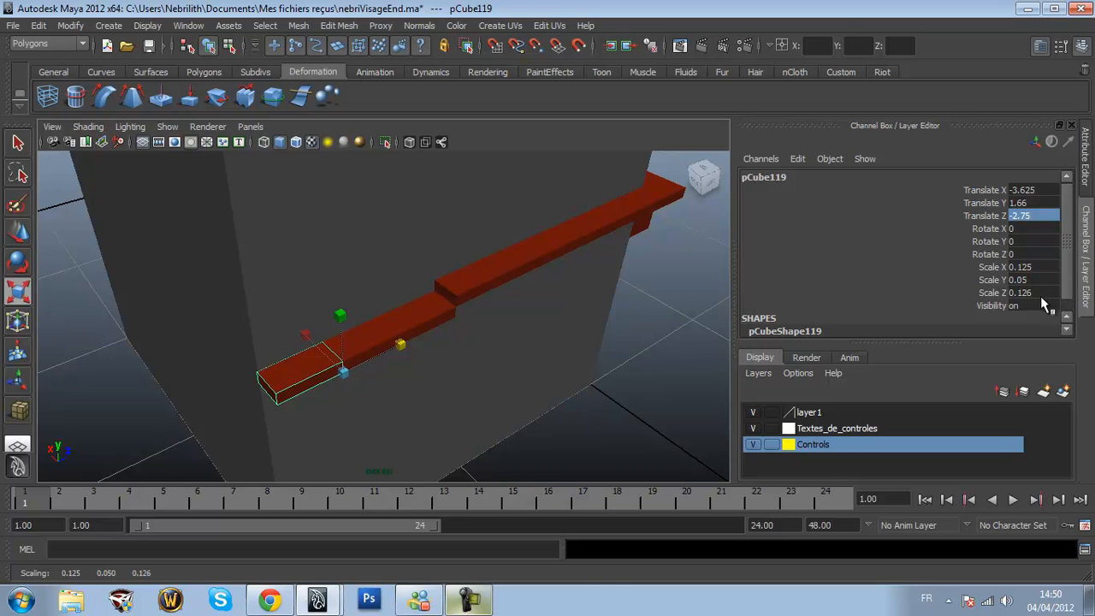
{"action": "double_click", "coordinate": [1044, 293]}
{"action": "type", "text": "0.125"}
{"action": "key", "text": "Return"}
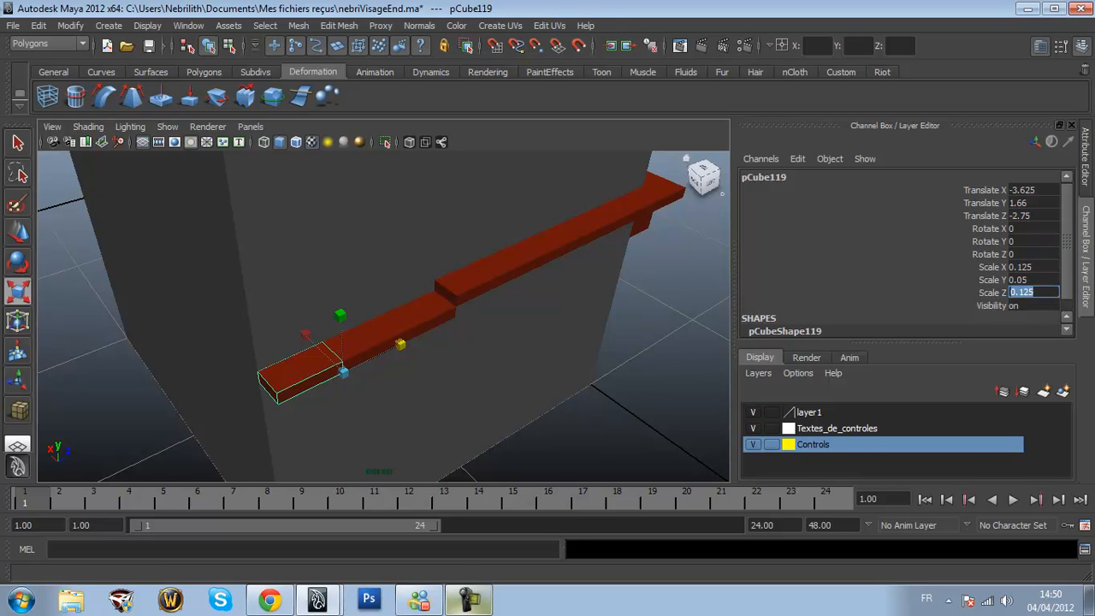
Lower the third side piece one step below the second by setting its Translate Y to 1.61
{"action": "left_click", "coordinate": [14, 259]}
{"action": "left_click", "coordinate": [18, 231]}
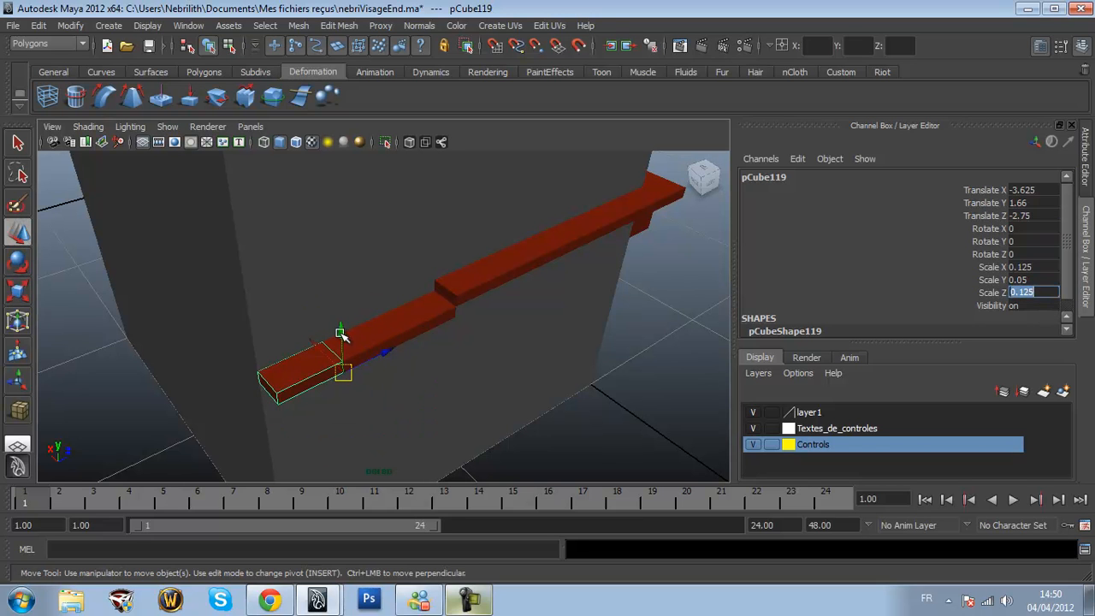
{"action": "left_click_drag", "start_coordinate": [340, 333], "coordinate": [344, 345]}
{"action": "left_click_drag", "start_coordinate": [457, 338], "coordinate": [388, 322], "text": "alt"}
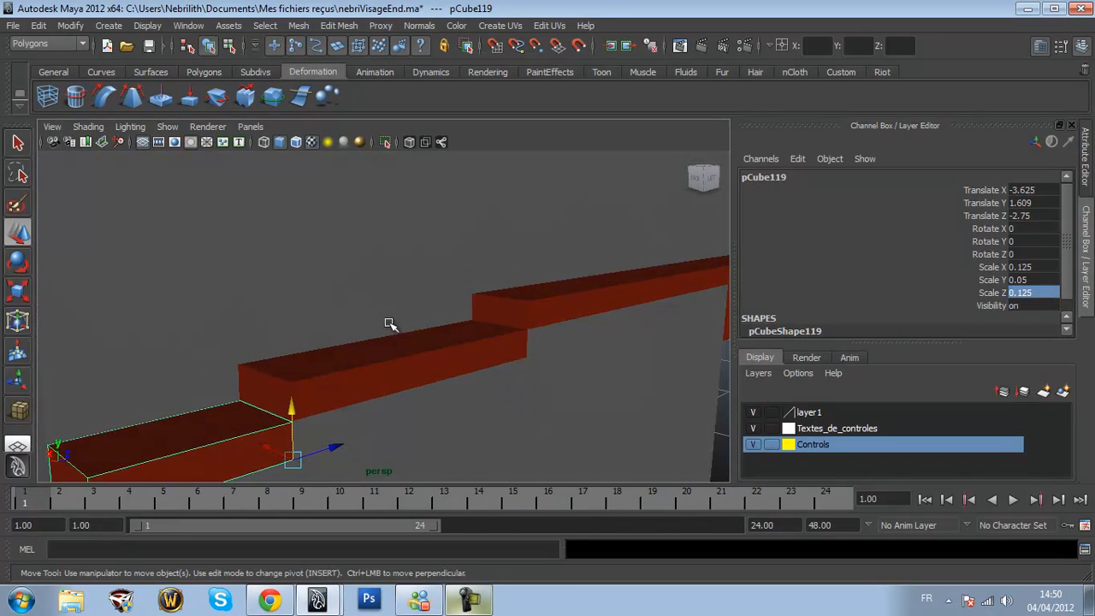
{"action": "double_click", "coordinate": [1045, 203]}
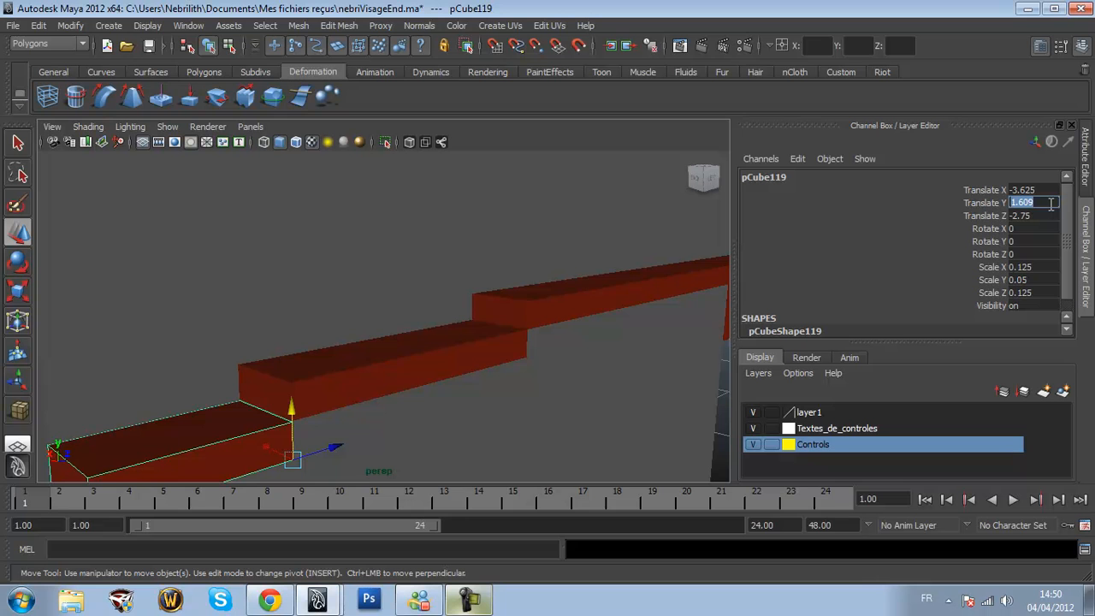
{"action": "type", "text": "1.6"}
{"action": "key", "text": "Return"}
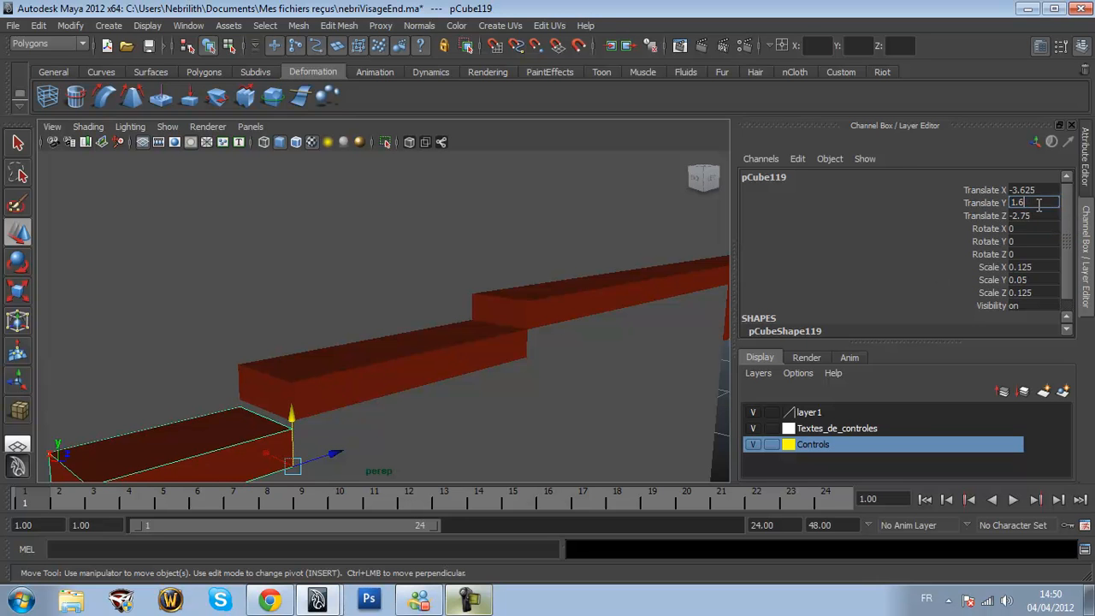
{"action": "key", "text": "Return"}
{"action": "scroll", "coordinate": [502, 368], "scroll_direction": "down", "scroll_amount": 6}
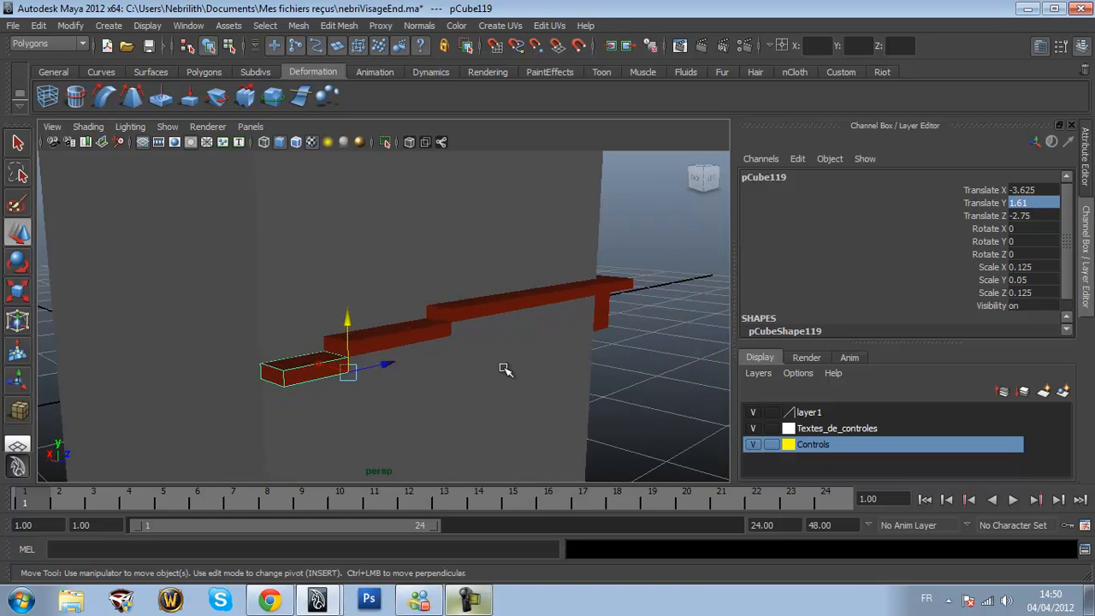
Select all three red side pieces of the temple arm and duplicate them
{"action": "left_click", "coordinate": [18, 145]}
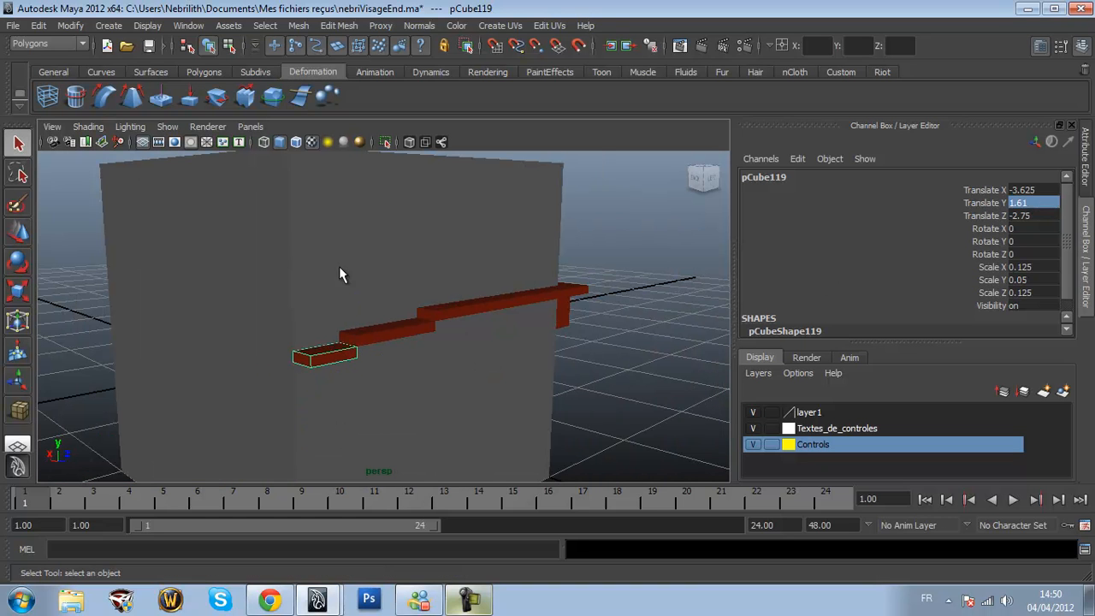
{"action": "left_click", "coordinate": [371, 338], "text": "shift"}
{"action": "left_click", "coordinate": [487, 308], "text": "shift"}
{"action": "left_click_drag", "start_coordinate": [322, 248], "coordinate": [380, 292], "text": "alt"}
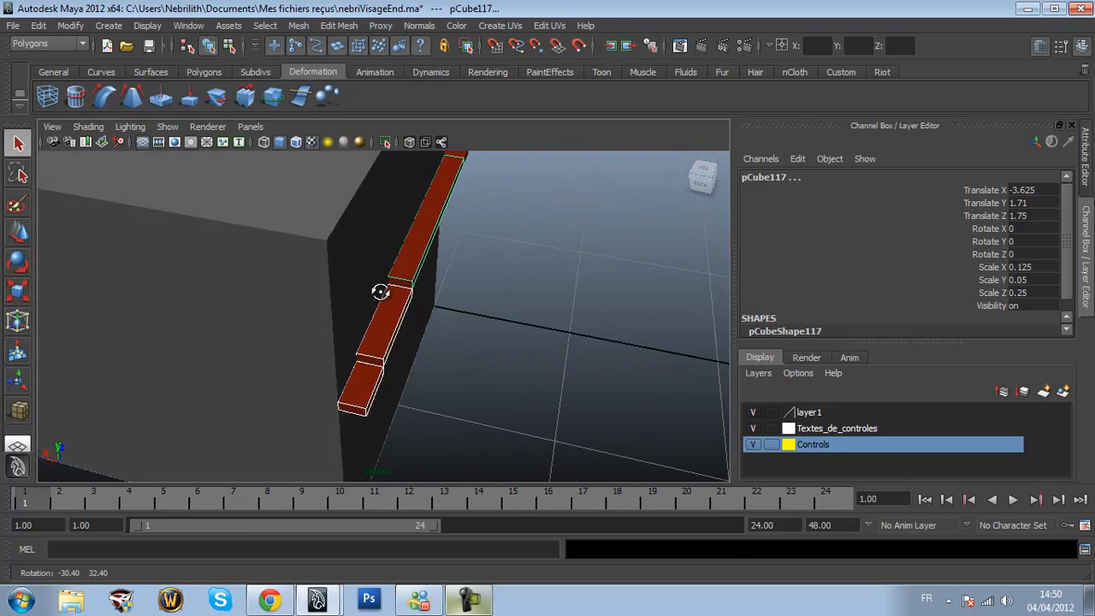
{"action": "right_click_drag", "start_coordinate": [381, 292], "coordinate": [104, 197], "text": "alt"}
{"action": "left_click", "coordinate": [18, 231]}
{"action": "key", "text": "ctrl+d"}
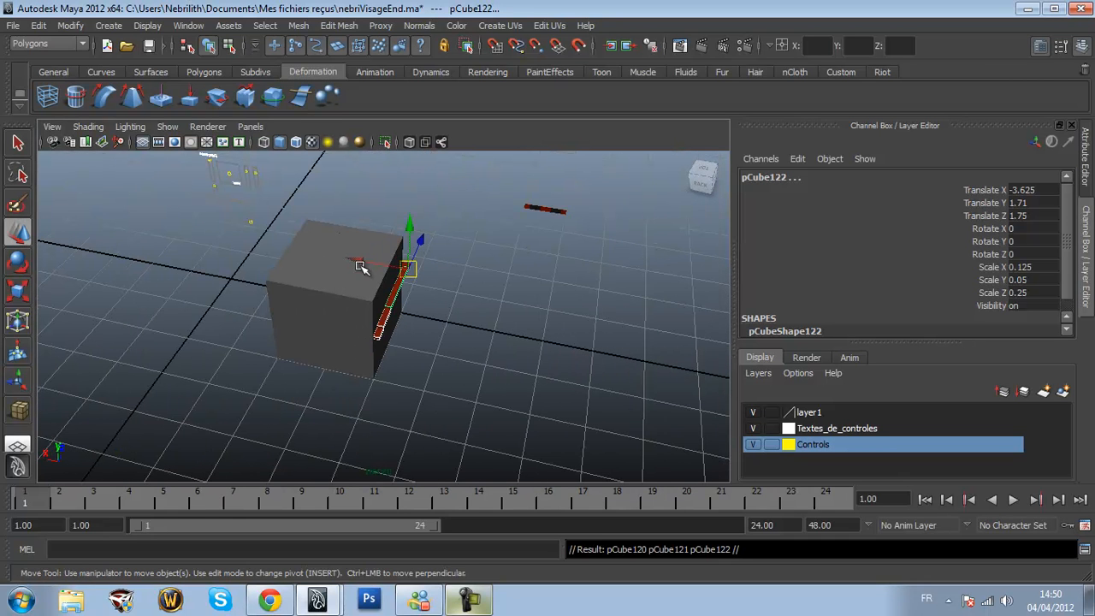
Move the duplicated temple arm across to the opposite side of the head, to -1.5 in Translate X
{"action": "left_click_drag", "start_coordinate": [361, 263], "coordinate": [619, 237]}
{"action": "right_click_drag", "start_coordinate": [509, 269], "coordinate": [436, 303], "text": "alt"}
{"action": "left_click_drag", "start_coordinate": [436, 303], "coordinate": [231, 326], "text": "alt"}
{"action": "right_click_drag", "start_coordinate": [231, 326], "coordinate": [321, 275], "text": "alt"}
{"action": "middle_click_drag", "start_coordinate": [321, 275], "coordinate": [534, 274], "text": "alt"}
{"action": "scroll", "coordinate": [535, 275], "scroll_direction": "up", "scroll_amount": 6}
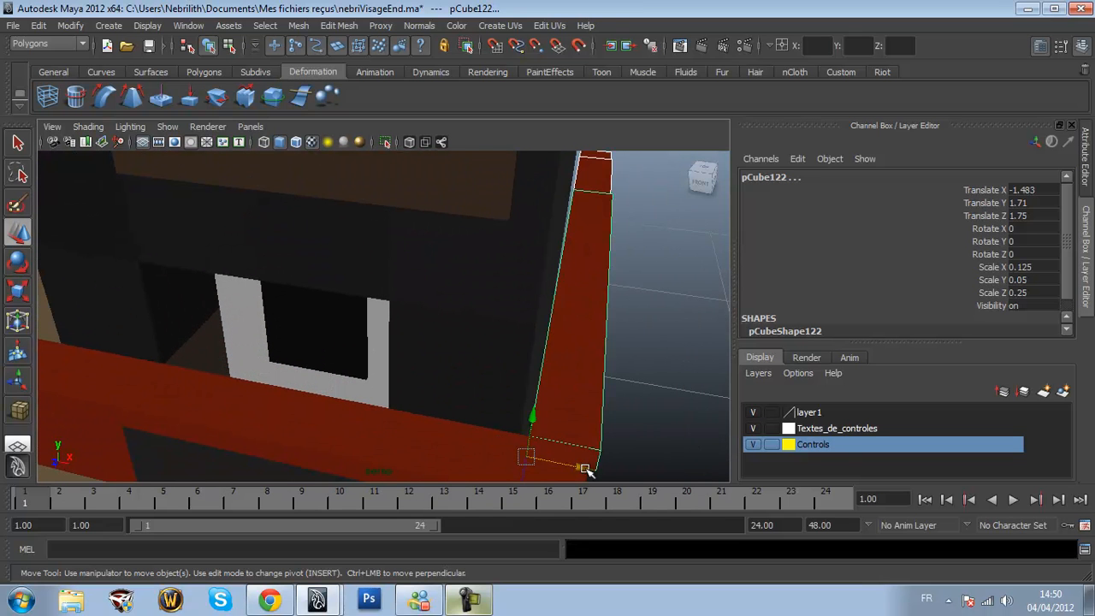
{"action": "left_click_drag", "start_coordinate": [580, 472], "coordinate": [573, 469]}
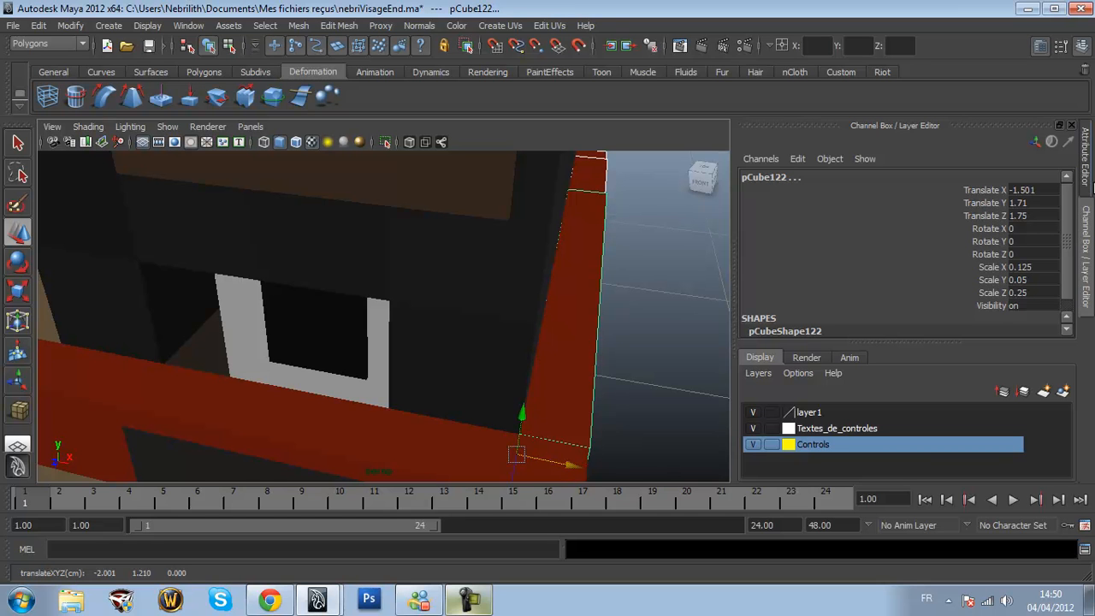
{"action": "left_click", "coordinate": [659, 296]}
{"action": "left_click_drag", "start_coordinate": [655, 299], "coordinate": [564, 308], "text": "alt"}
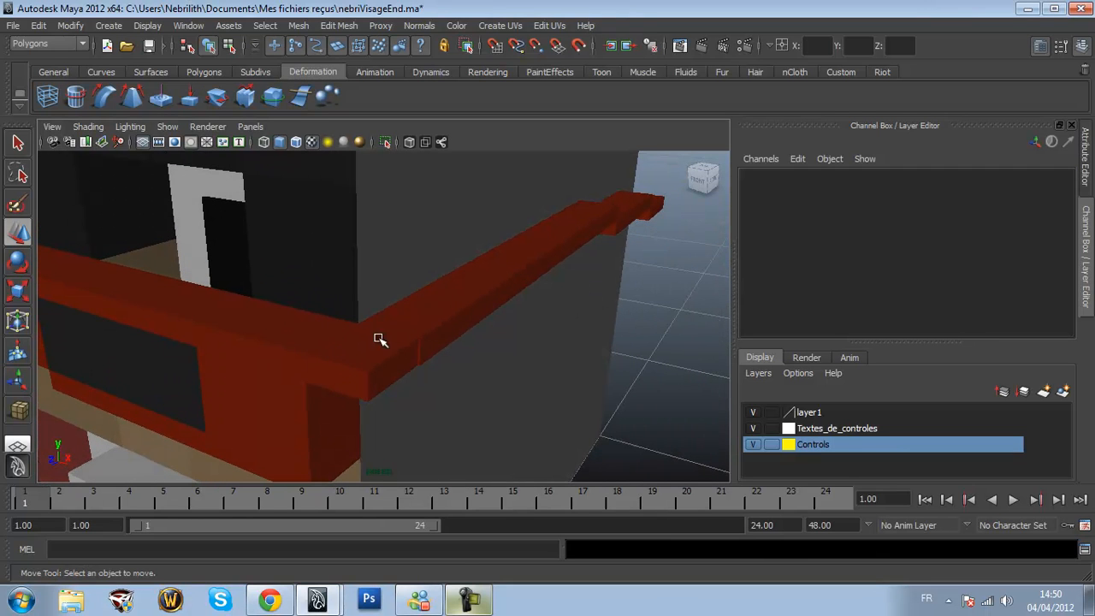
Reselect the three pieces of the duplicated temple arm and nudge them to about -1.504 in Translate X
{"action": "left_click", "coordinate": [432, 314]}
{"action": "left_click", "coordinate": [643, 210], "text": "shift"}
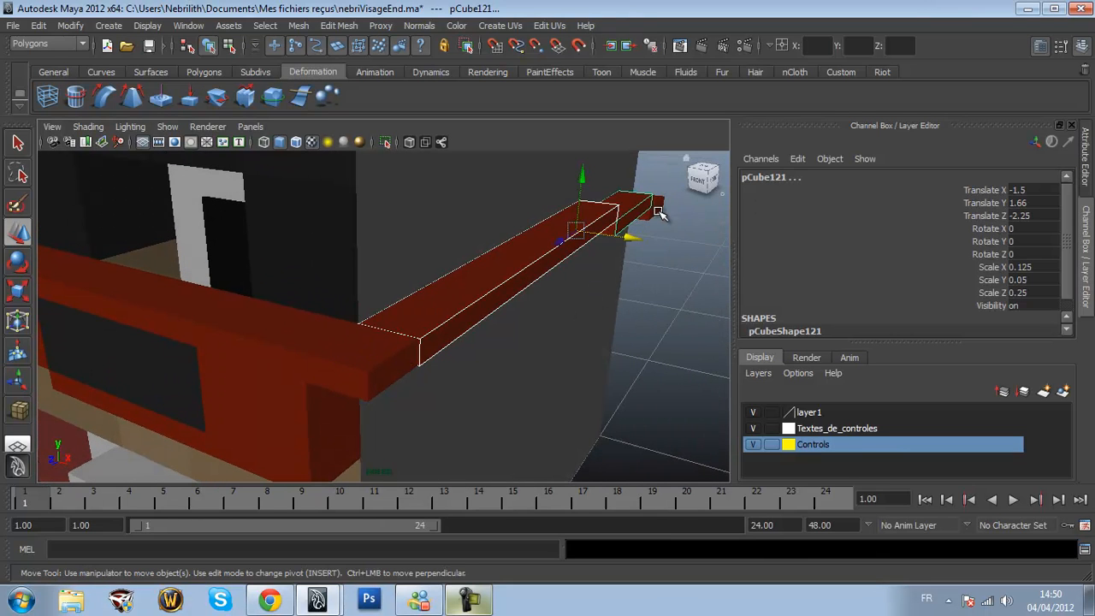
{"action": "scroll", "coordinate": [635, 258], "scroll_direction": "up", "scroll_amount": 1}
{"action": "scroll", "coordinate": [696, 235], "scroll_direction": "down", "scroll_amount": 1}
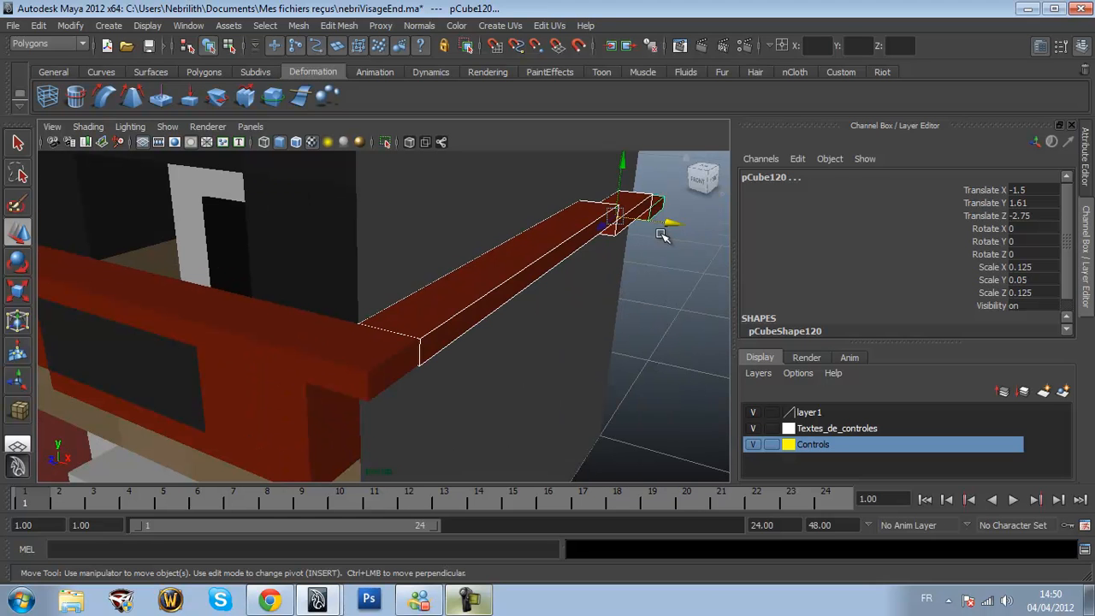
{"action": "left_click", "coordinate": [659, 205]}
{"action": "left_click", "coordinate": [639, 205], "text": "shift"}
{"action": "left_click", "coordinate": [499, 289], "text": "shift"}
{"action": "scroll", "coordinate": [354, 418], "scroll_direction": "up", "scroll_amount": 2}
{"action": "scroll", "coordinate": [354, 418], "scroll_direction": "down", "scroll_amount": 1}
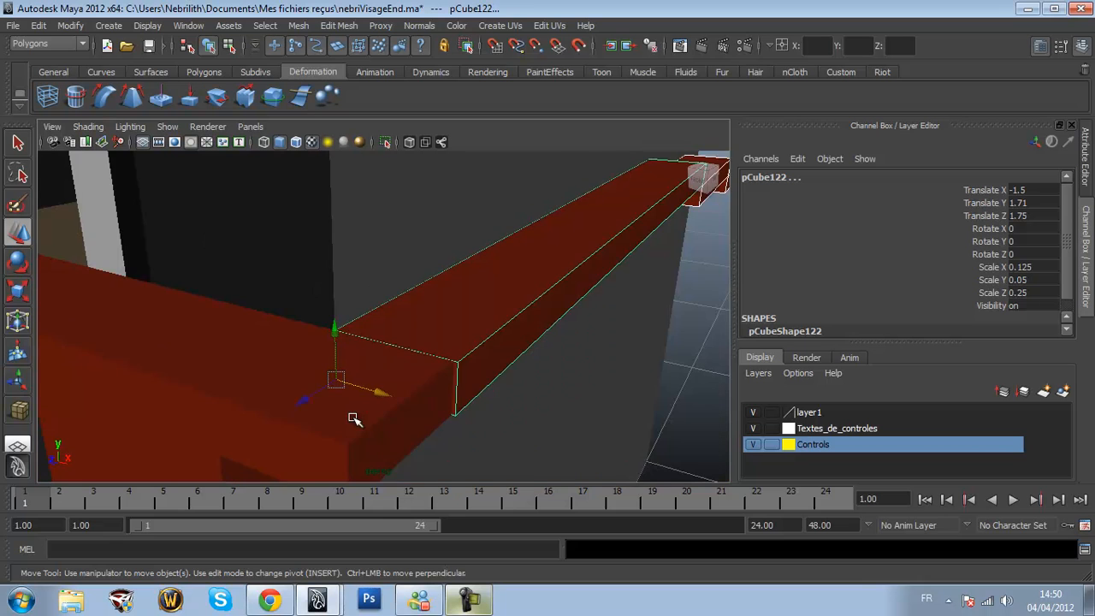
{"action": "scroll", "coordinate": [398, 368], "scroll_direction": "up", "scroll_amount": 1}
{"action": "left_click_drag", "start_coordinate": [369, 408], "coordinate": [365, 408]}
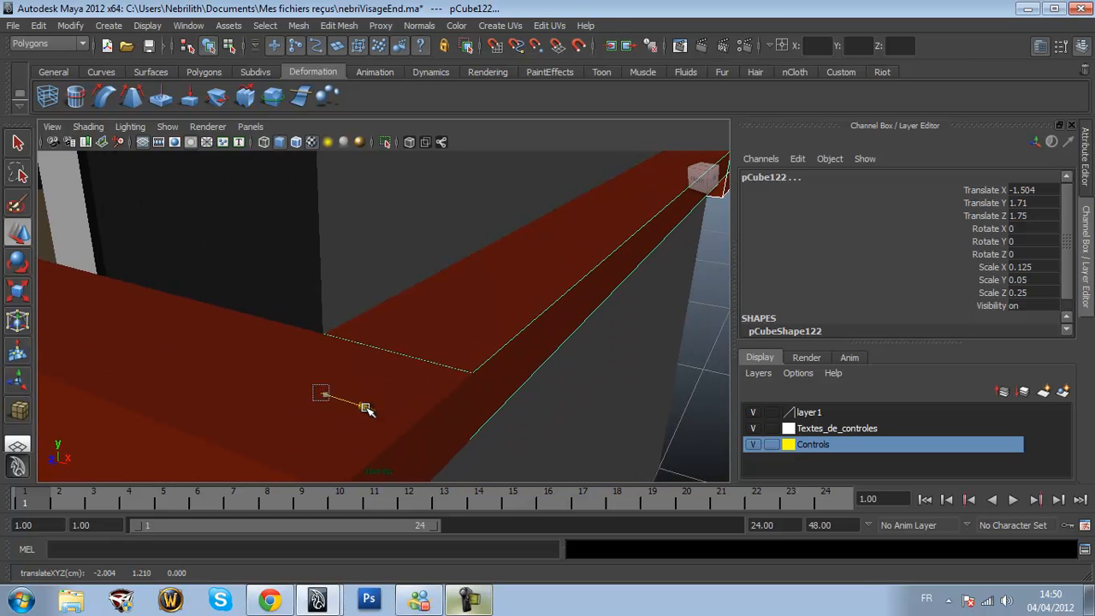
{"action": "left_click", "coordinate": [704, 416]}
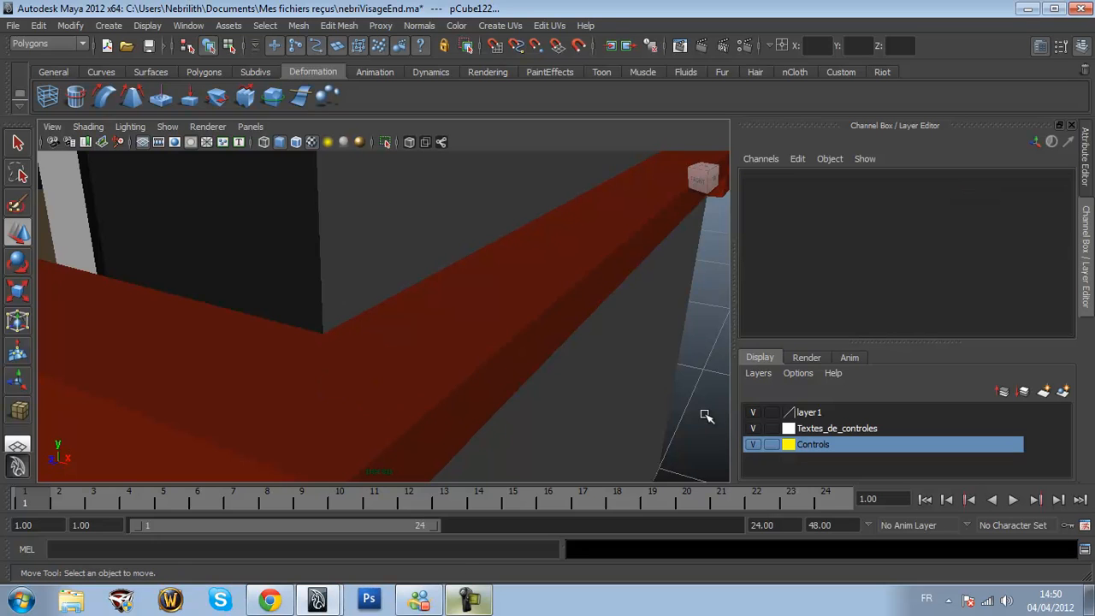
{"action": "scroll", "coordinate": [704, 416], "scroll_direction": "down", "scroll_amount": 10}
{"action": "left_click_drag", "start_coordinate": [264, 373], "coordinate": [409, 363], "text": "alt"}
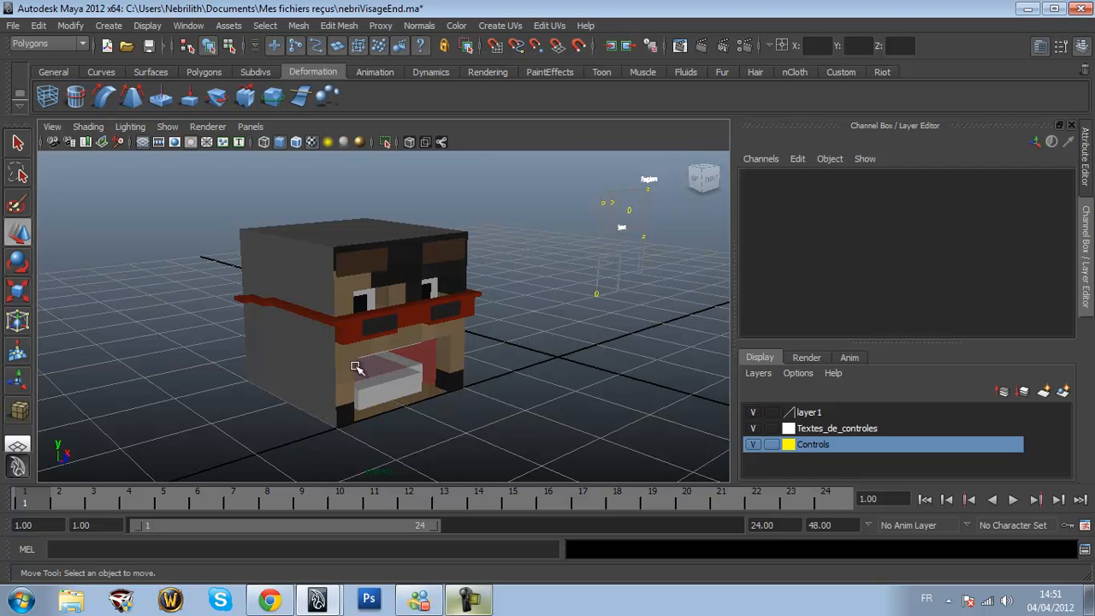
{"action": "left_click", "coordinate": [311, 390]}
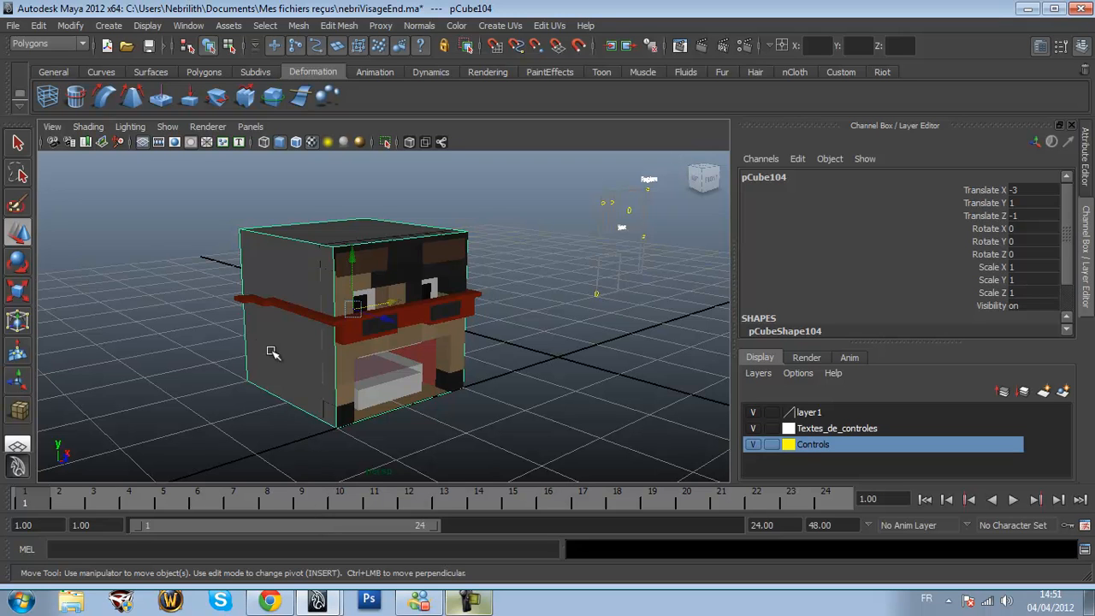
{"action": "key", "text": "F11"}
{"action": "left_click", "coordinate": [281, 371]}
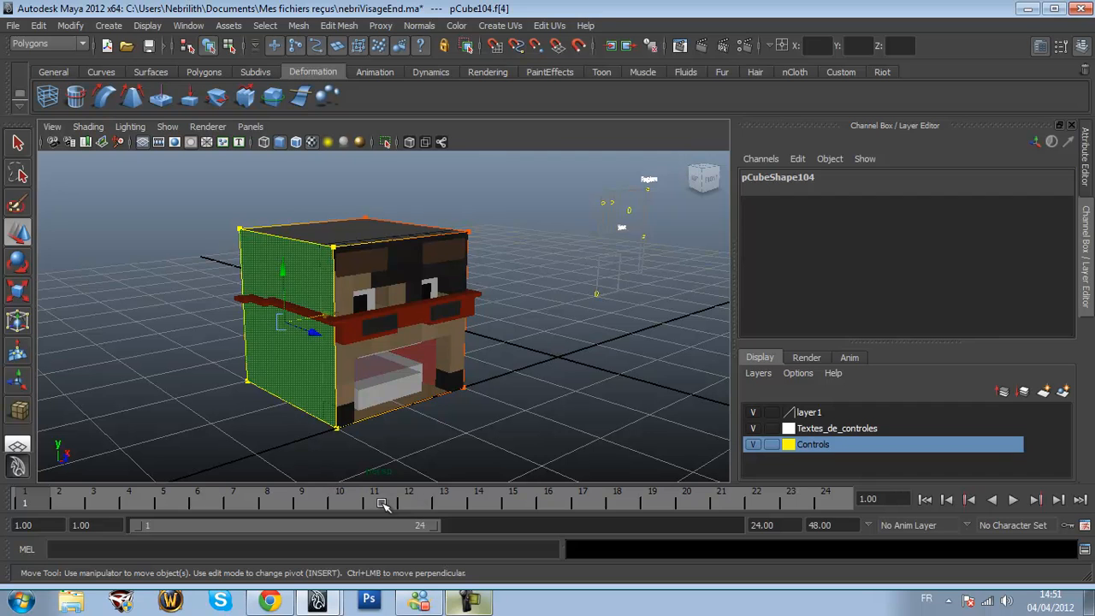
{"action": "left_click", "coordinate": [180, 228]}
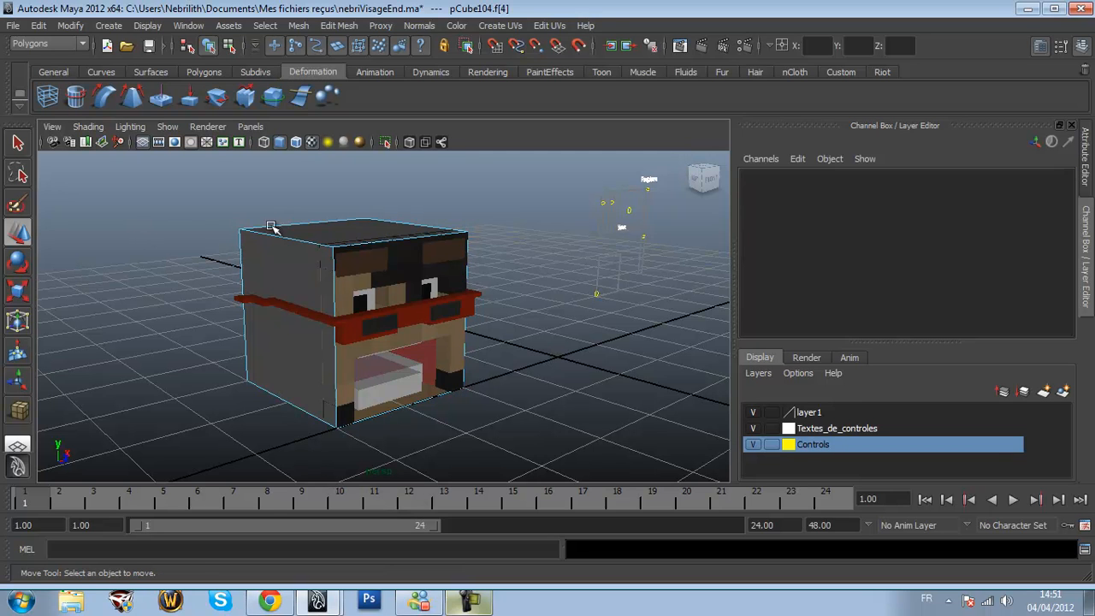
{"action": "left_click", "coordinate": [389, 218]}
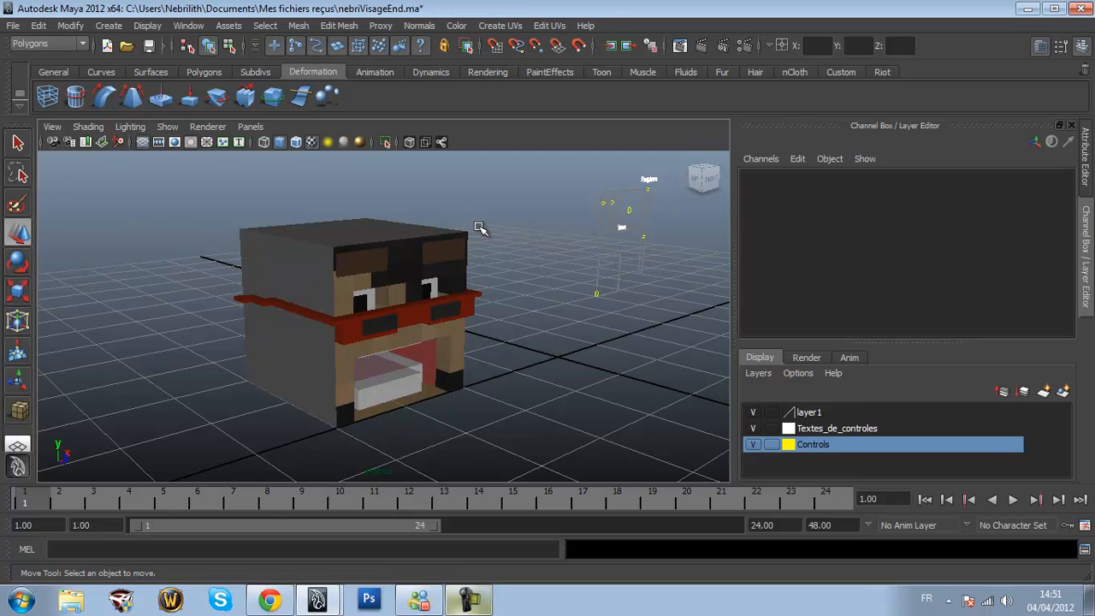
{"action": "right_click_drag", "start_coordinate": [502, 374], "coordinate": [268, 203], "text": "alt"}
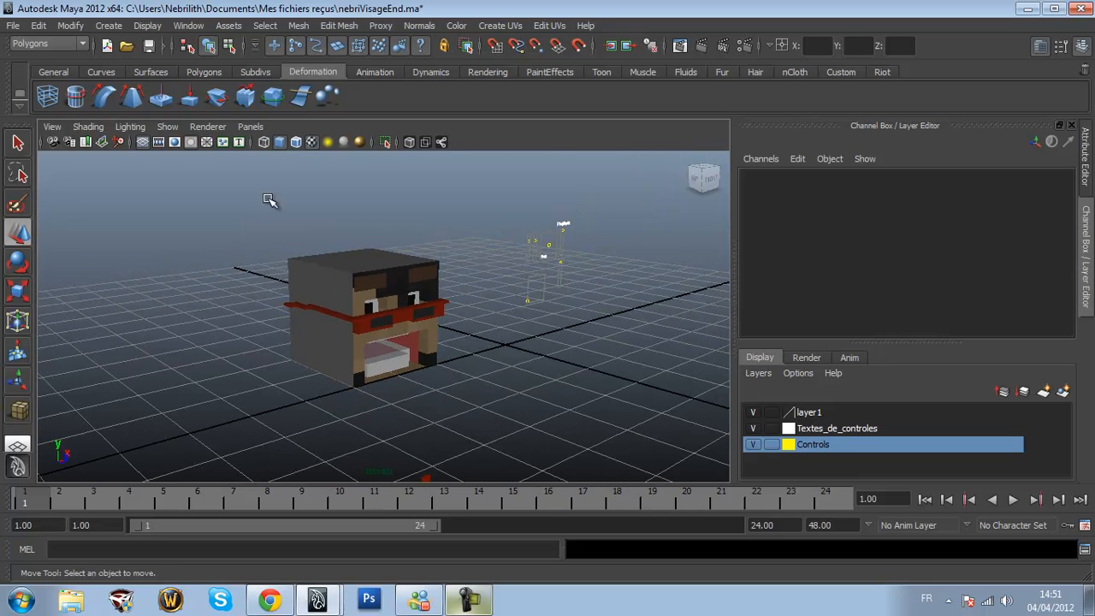
Save the scene as "Visage pt.4" in the Tuto Revenge Rig folder of the Minecraft project's scenes
{"action": "left_click", "coordinate": [14, 27]}
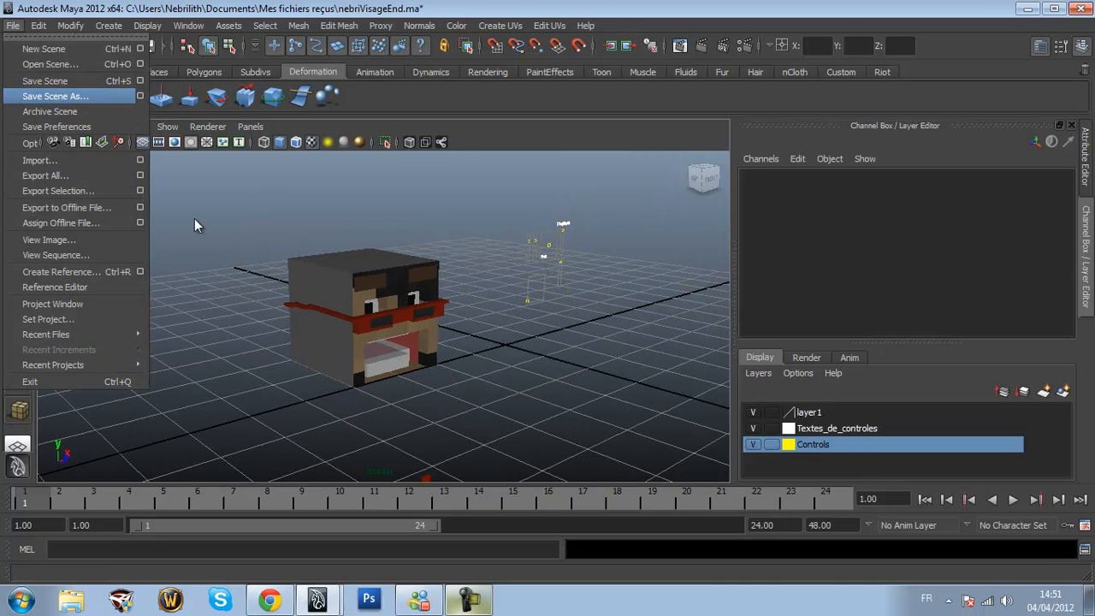
{"action": "left_click", "coordinate": [57, 98]}
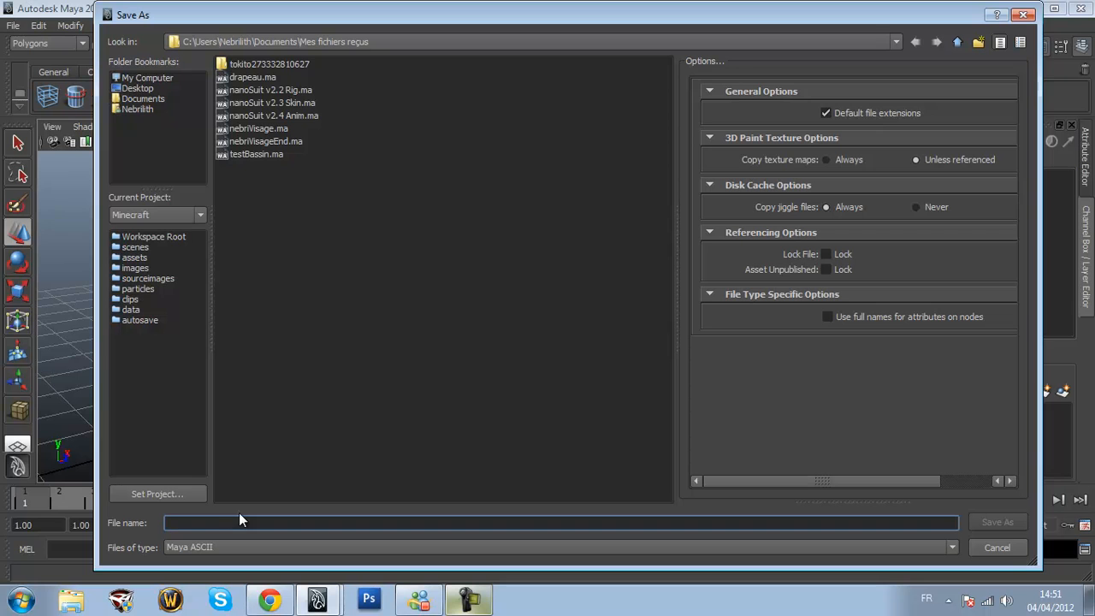
{"action": "left_click", "coordinate": [137, 248]}
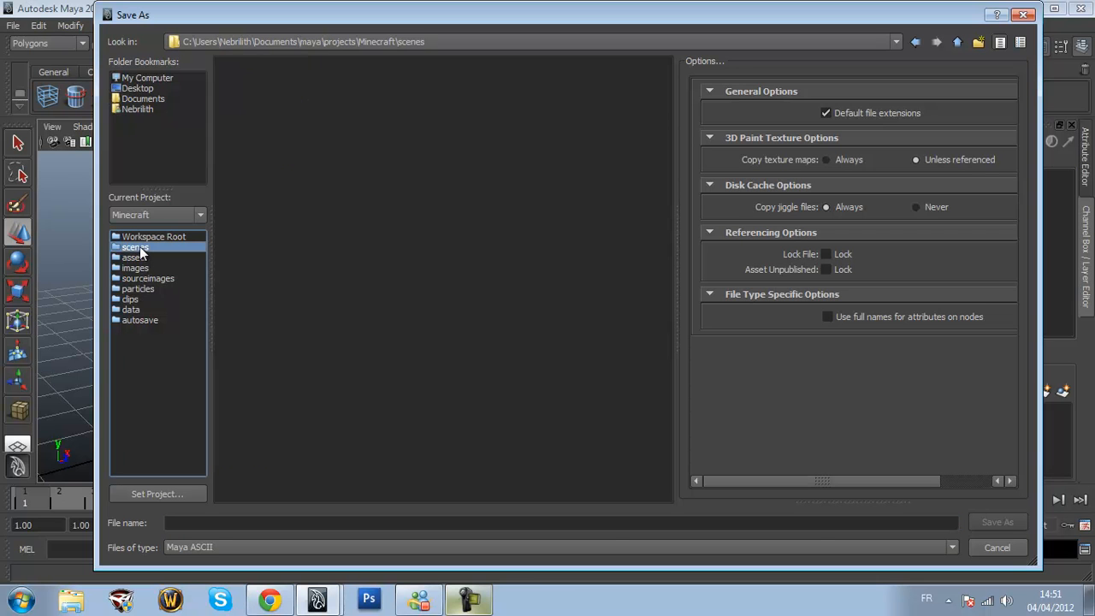
{"action": "double_click", "coordinate": [260, 101]}
{"action": "left_click", "coordinate": [260, 522]}
{"action": "type", "text": "V"}
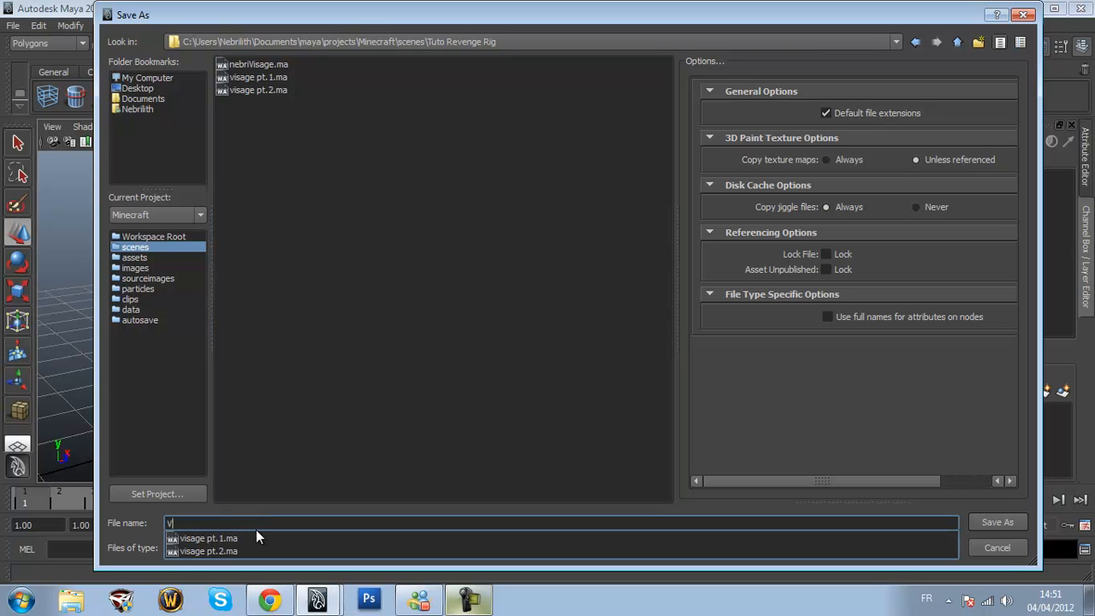
{"action": "type", "text": "isage pt.3"}
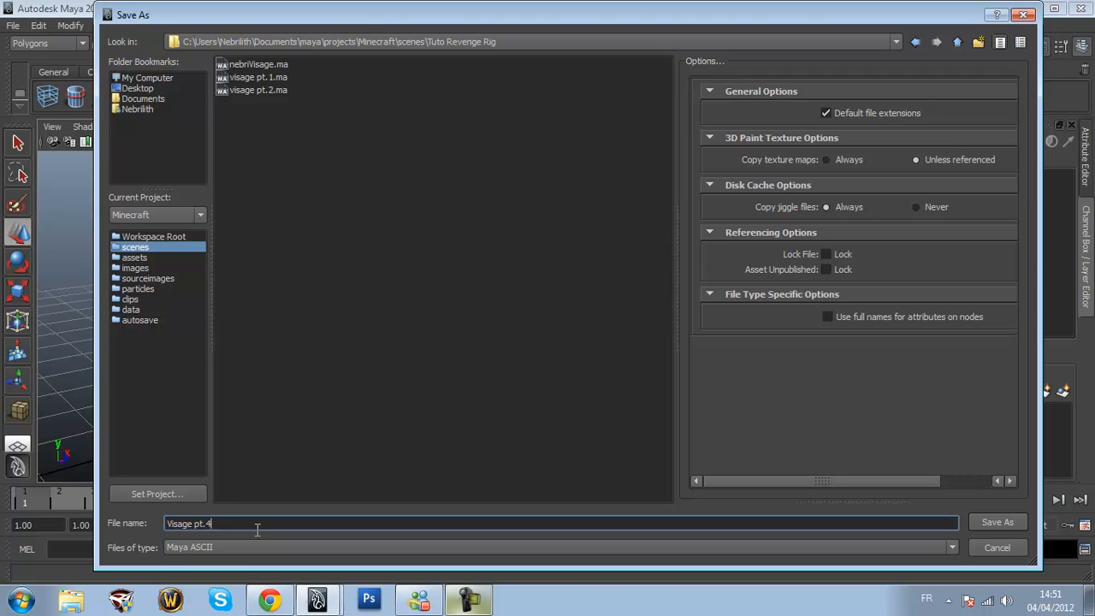
{"action": "key", "text": "Return"}
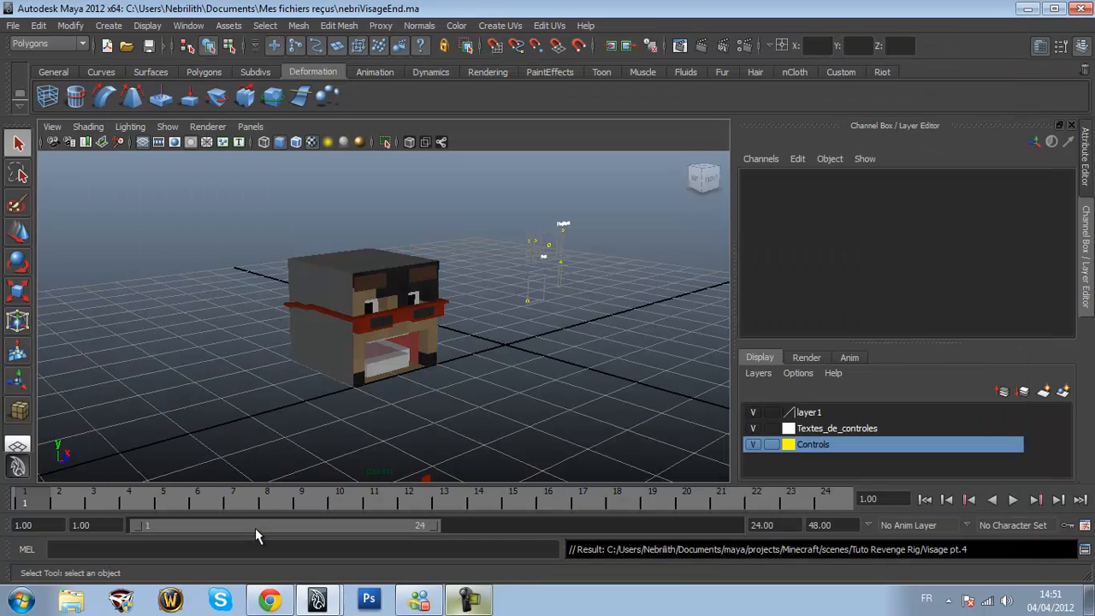